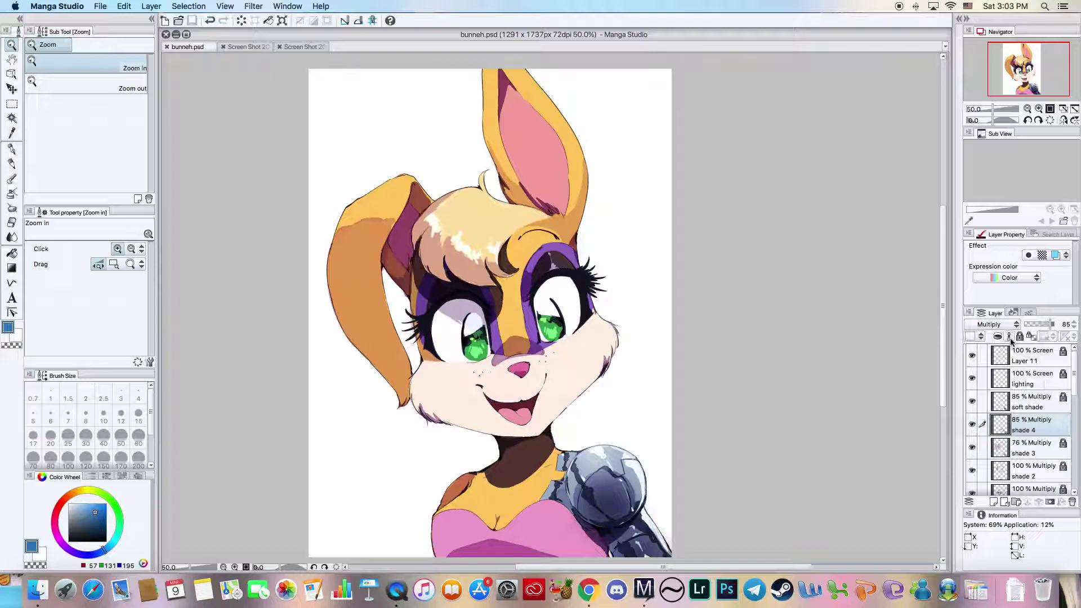
- Lock the shade 4 layer and add a new layer directly above the hidden screenshot layer
click(1019, 335)
drag(1073, 368, 1076, 484)
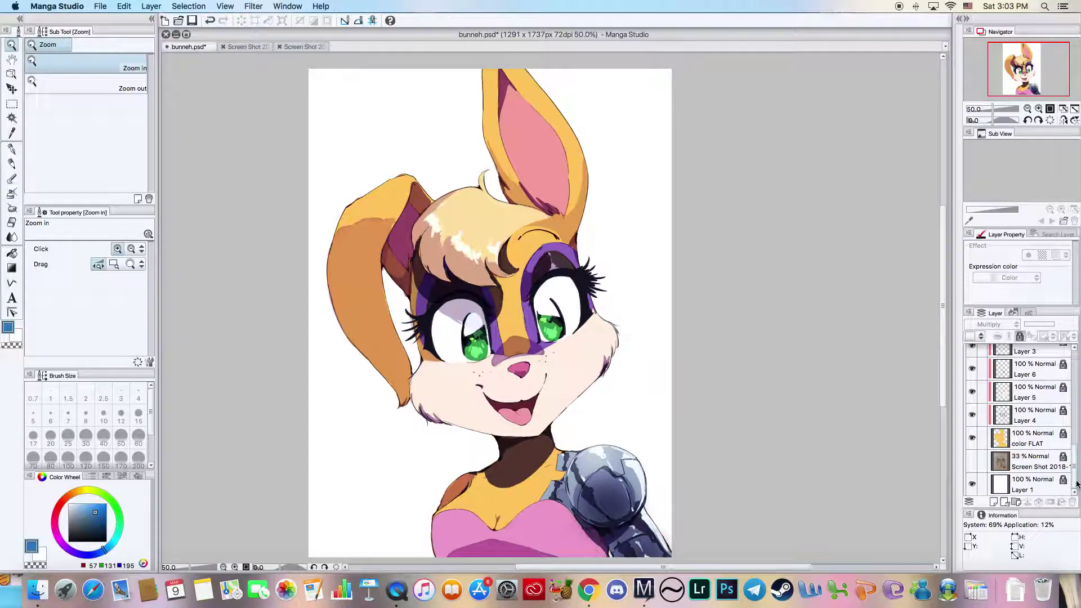
click(1032, 463)
click(992, 502)
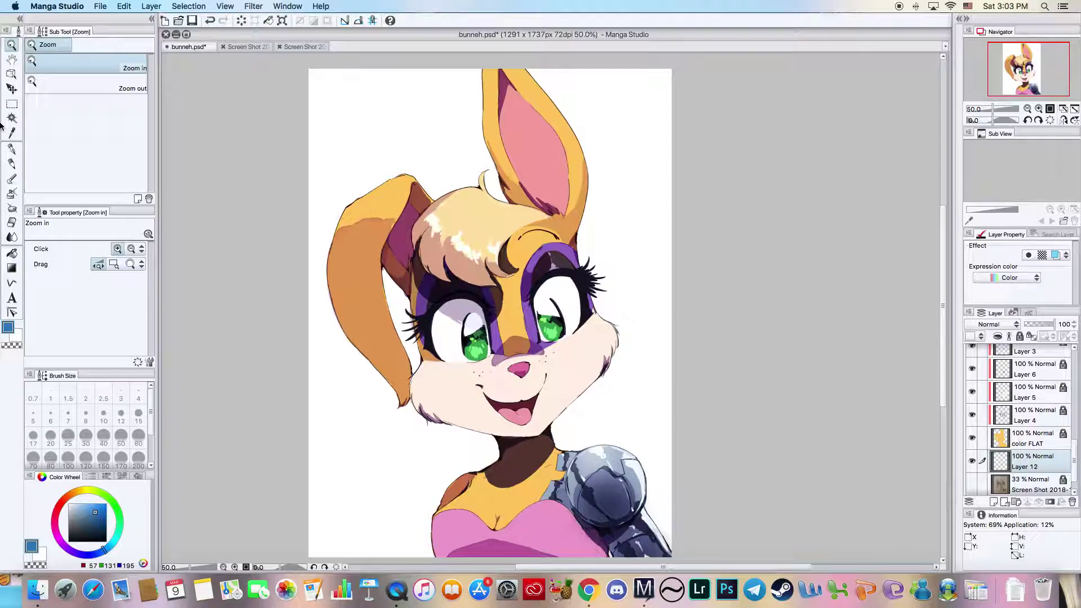
- Fill the new layer with the current blue (57, 131, 195) as a background and lock the layer
key(g)
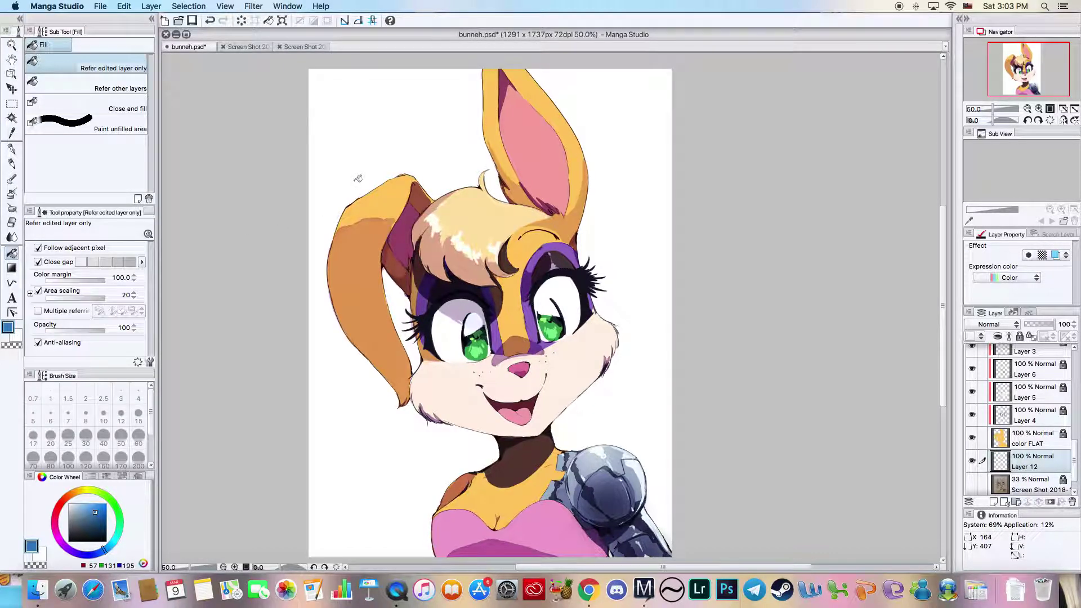
click(357, 178)
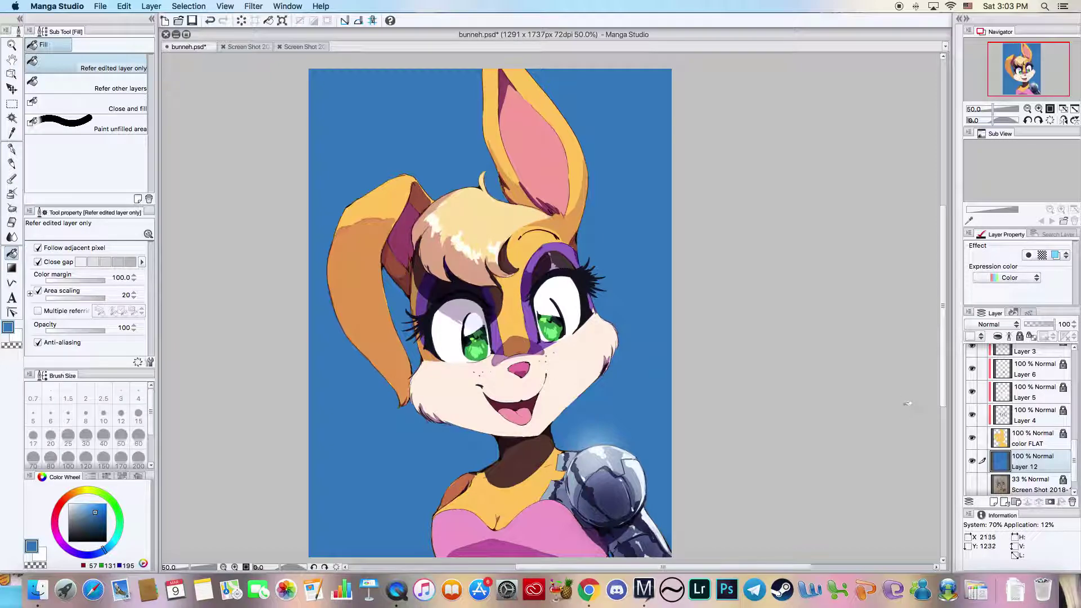
click(1019, 337)
- Make the lighting layer active and unlocked, and set the drawing colour to white (255, 255, 255)
drag(1076, 454, 1074, 360)
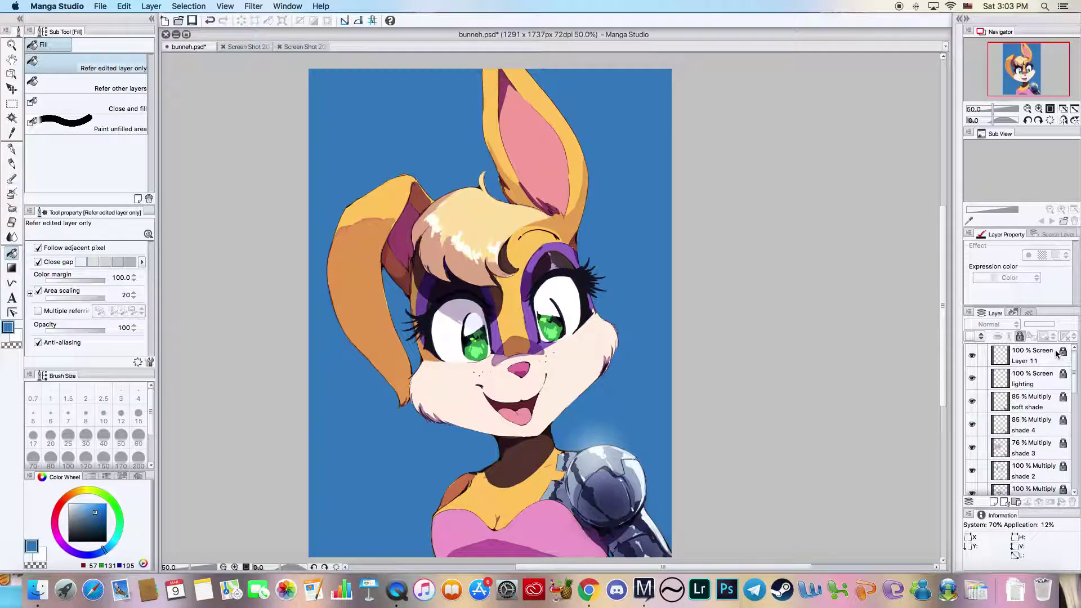
click(971, 355)
click(1030, 379)
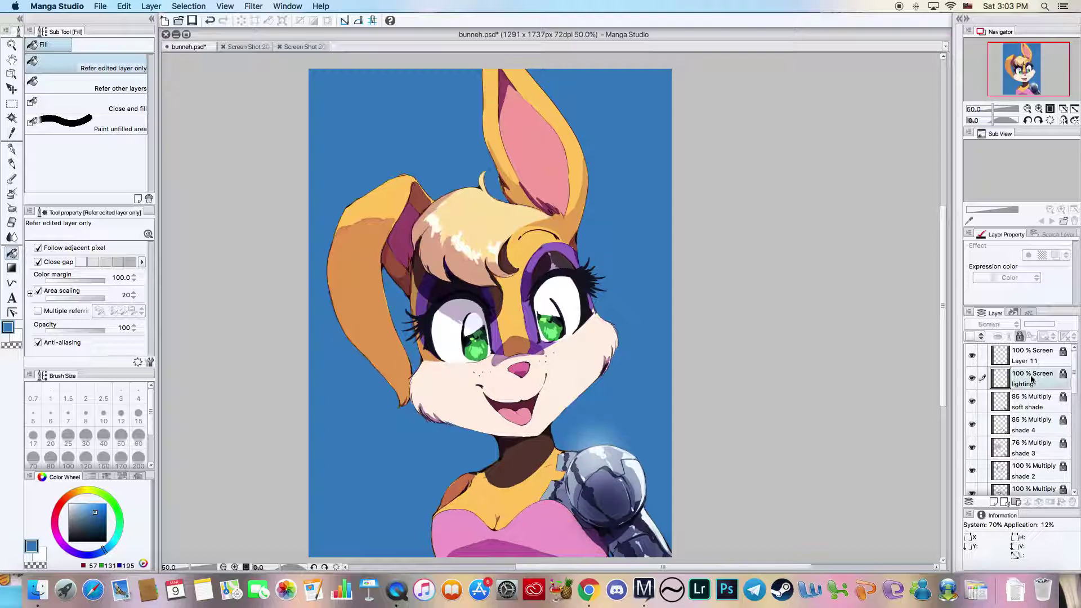
click(971, 380)
click(971, 379)
drag(73, 519, 67, 502)
- Paint white highlights near the upper edge of the metal shoulder with the Rough India ink brush at size 11.7
click(11, 46)
drag(469, 315, 338, 338)
click(517, 356)
click(517, 355)
click(519, 357)
click(487, 378)
click(488, 380)
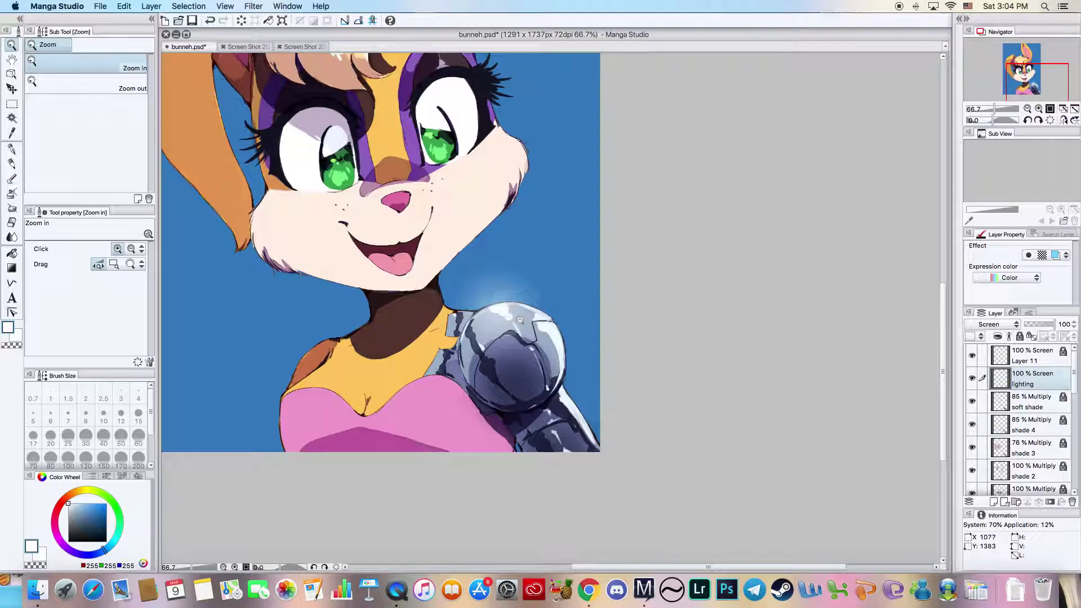
click(519, 320)
click(519, 319)
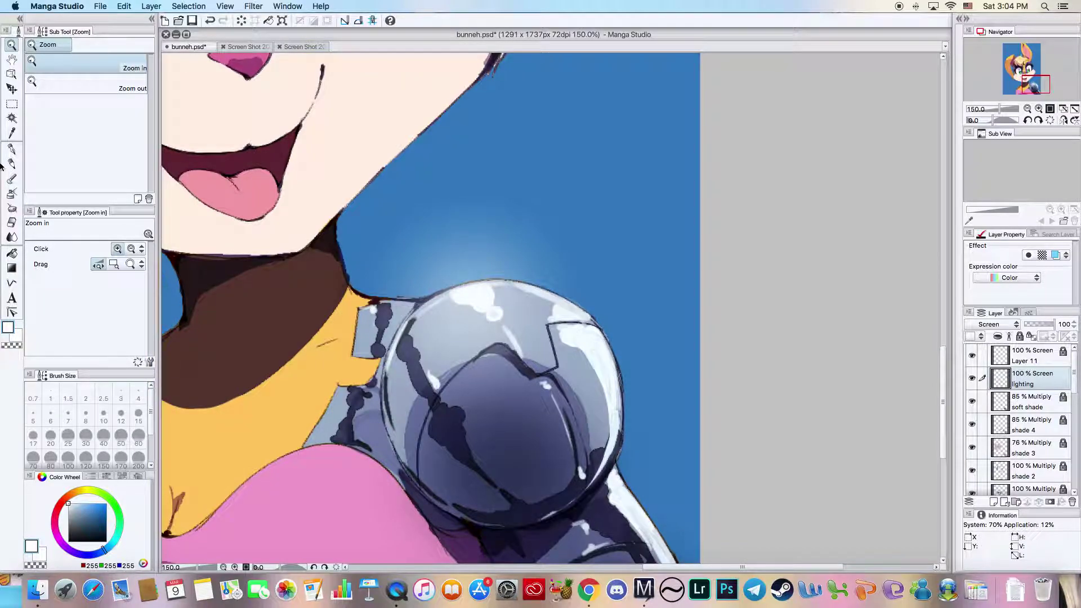
click(11, 178)
click(122, 45)
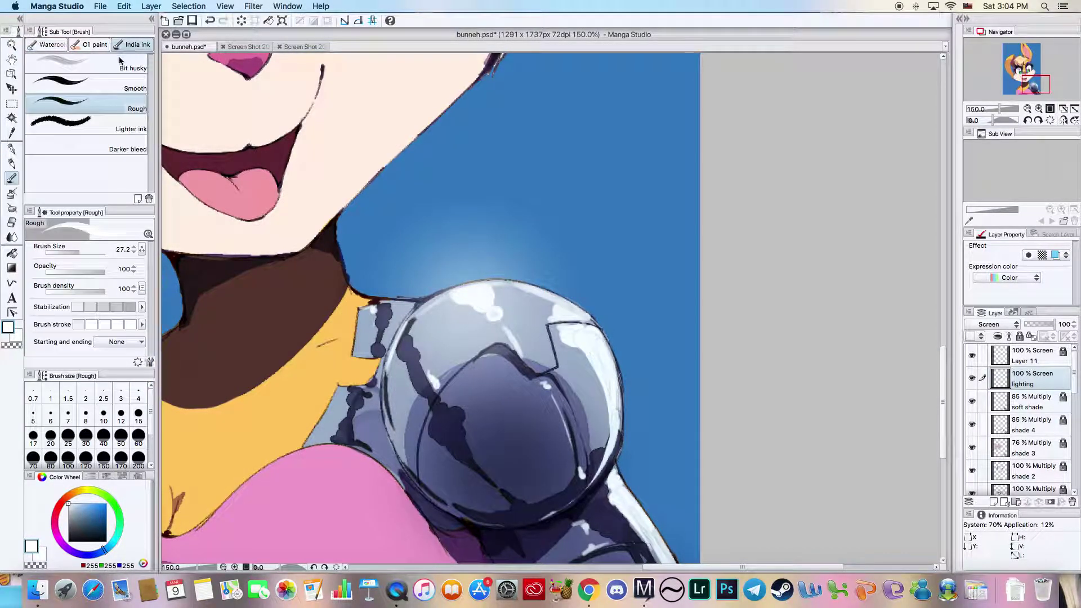
drag(80, 251, 75, 252)
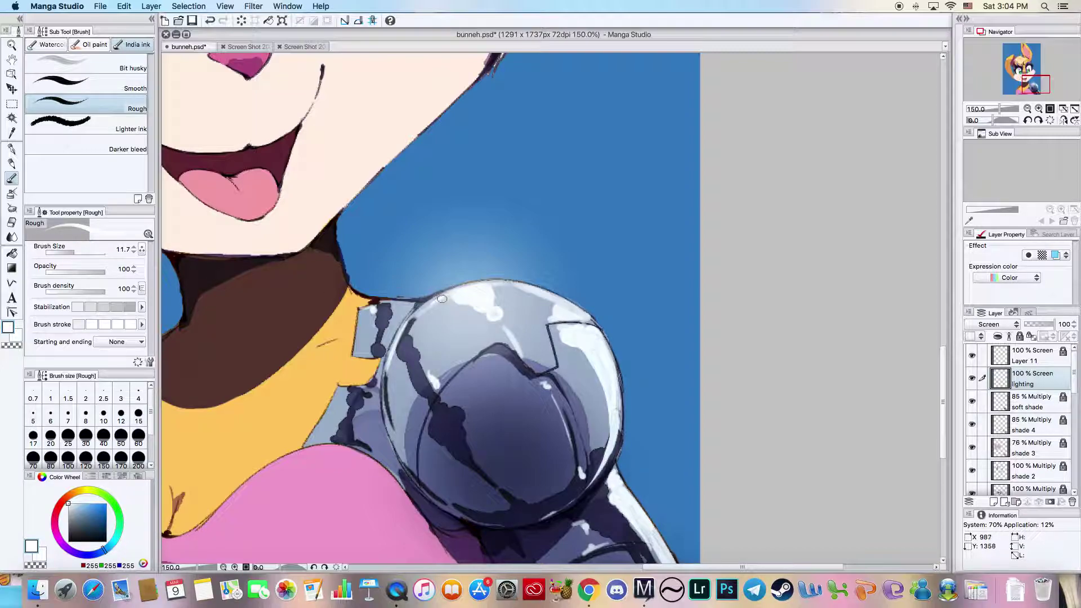
drag(442, 299, 463, 290)
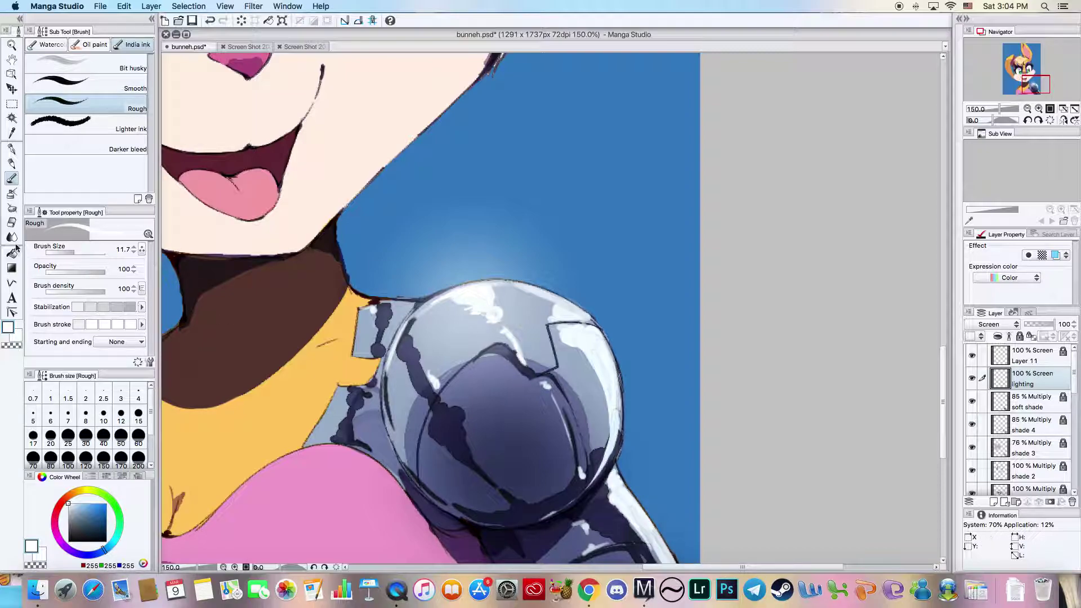
- Trim the highlight near the centre of the metal shoulder with the Hard eraser
click(11, 223)
drag(507, 362, 519, 387)
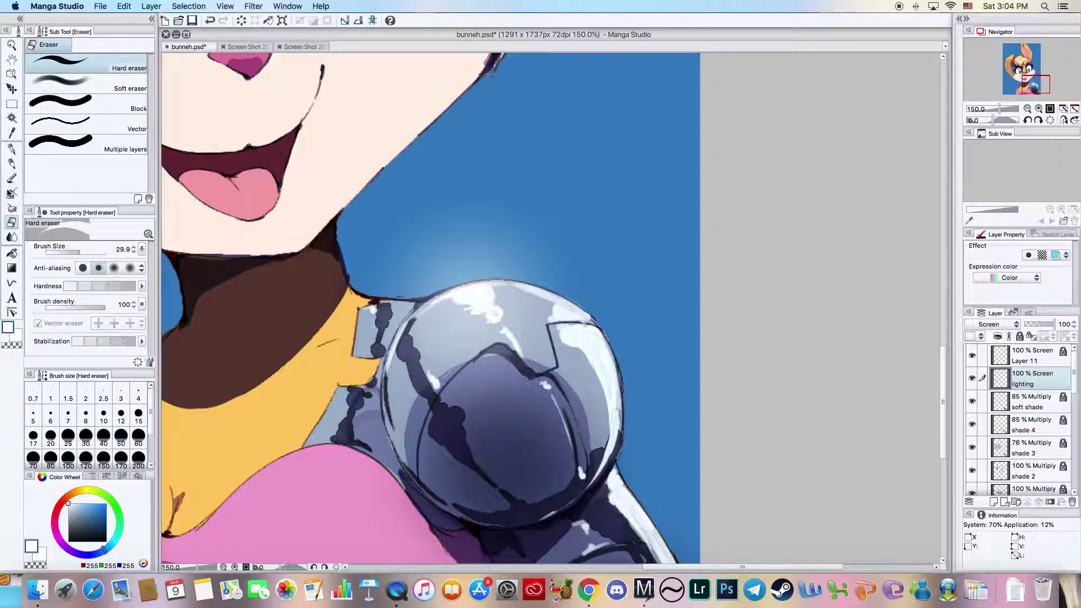
click(11, 149)
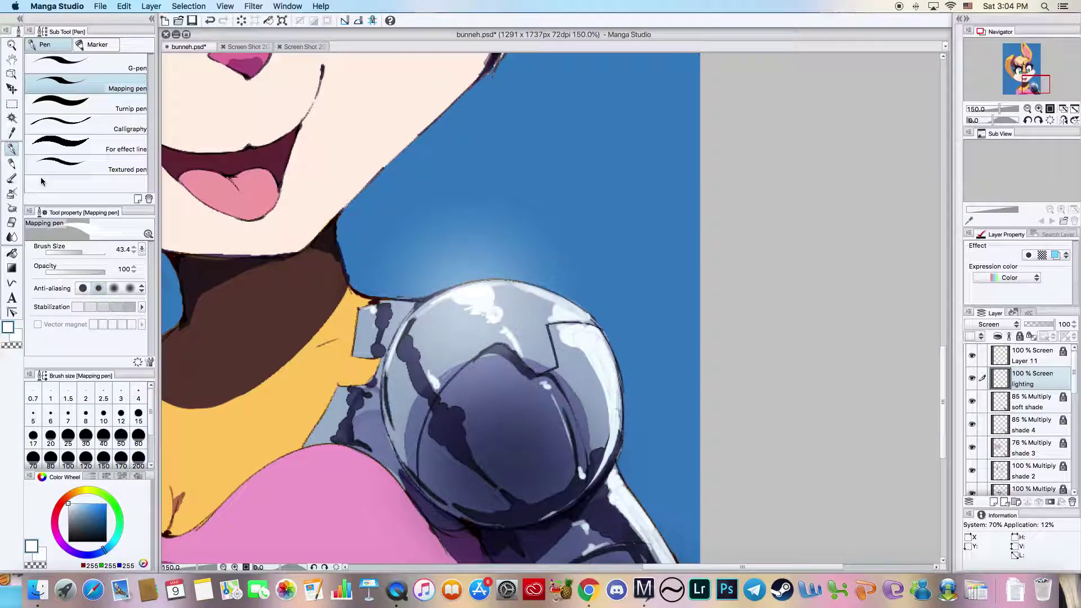
- Paint white highlights with the Rough brush on the shoulder sphere's chest-side edge and the metal plates joining it to the chest
click(11, 178)
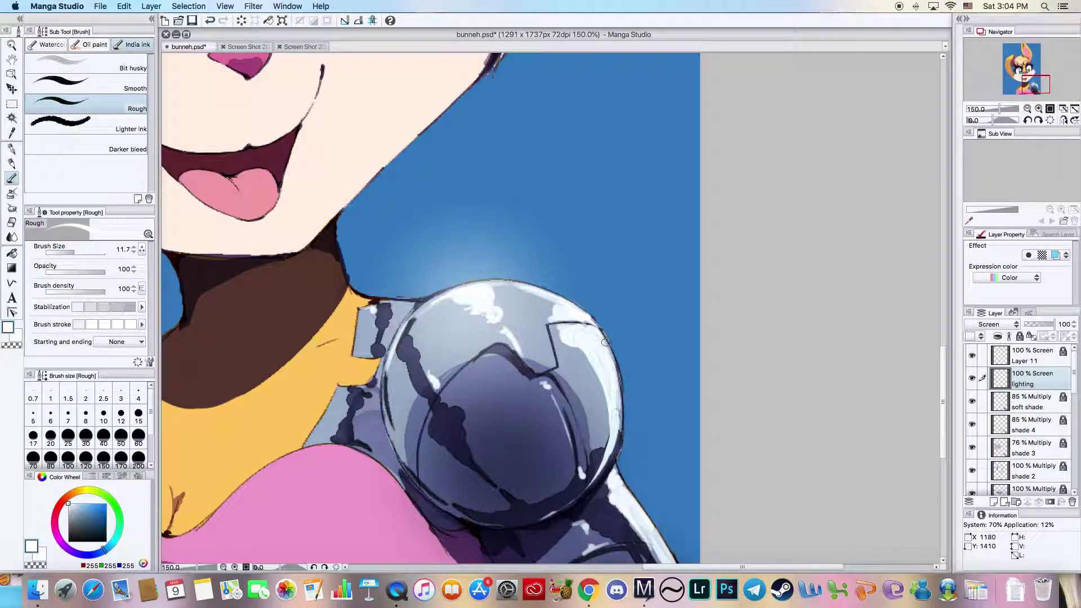
mouse_move(416, 312)
mouse_down()
mouse_move(394, 349)
mouse_move(390, 390)
mouse_up()
drag(369, 313, 363, 338)
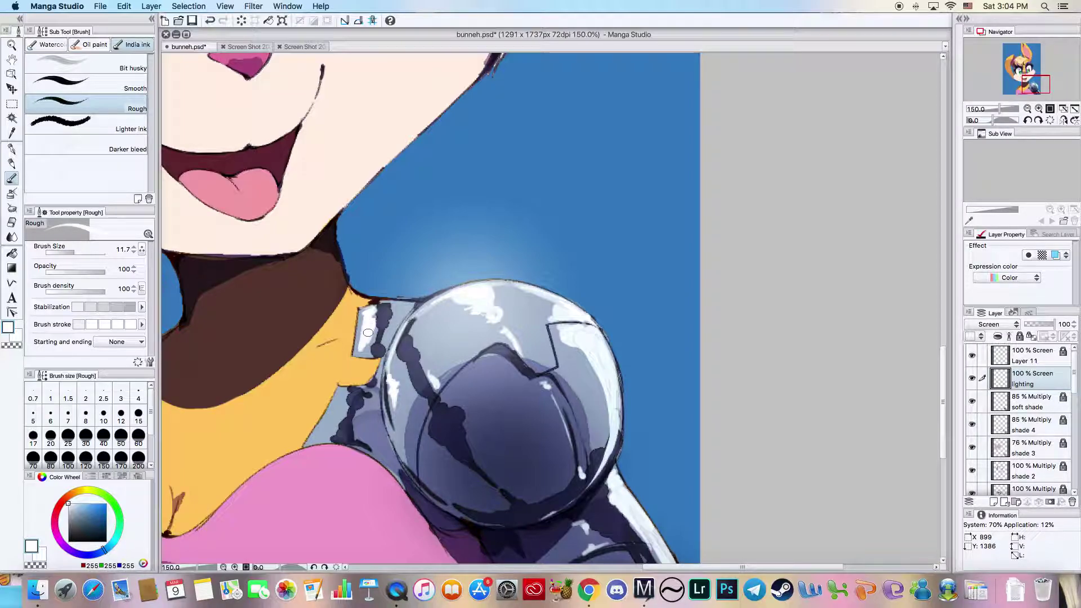
drag(349, 393, 344, 413)
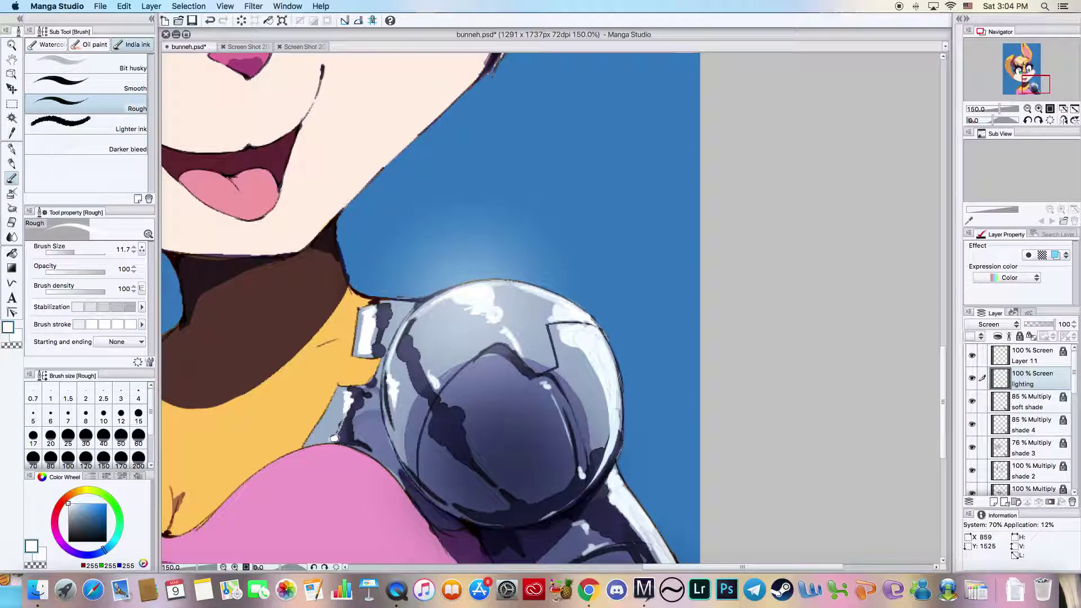
mouse_move(374, 456)
mouse_down()
mouse_move(386, 467)
mouse_move(386, 450)
mouse_up()
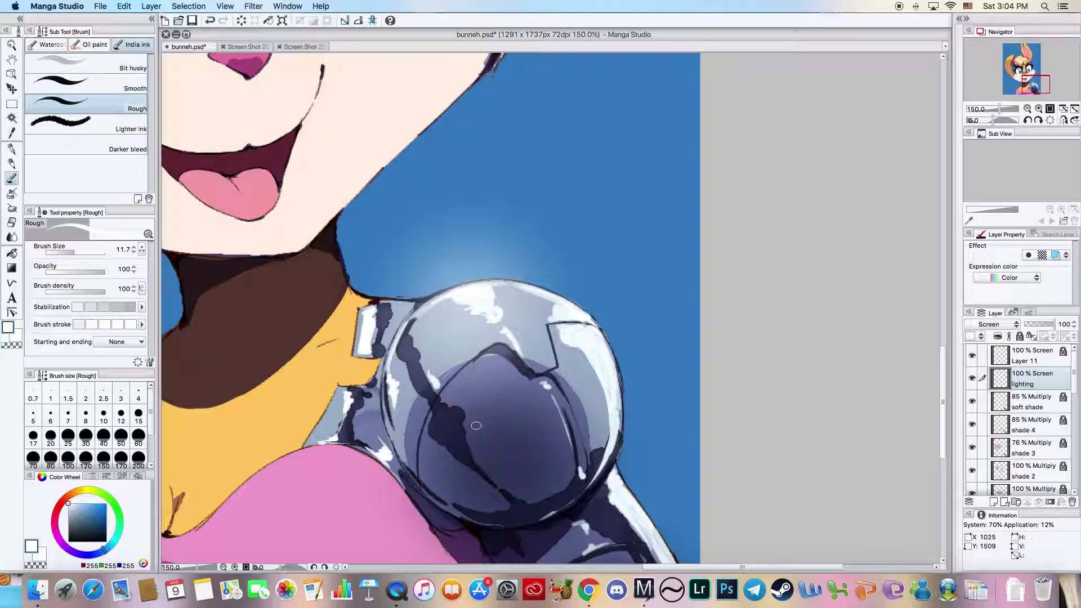
- Add white highlights to the metal upper arm below the shoulder and to the upper edge of the joint near the neck
scroll(476, 425, down, 3)
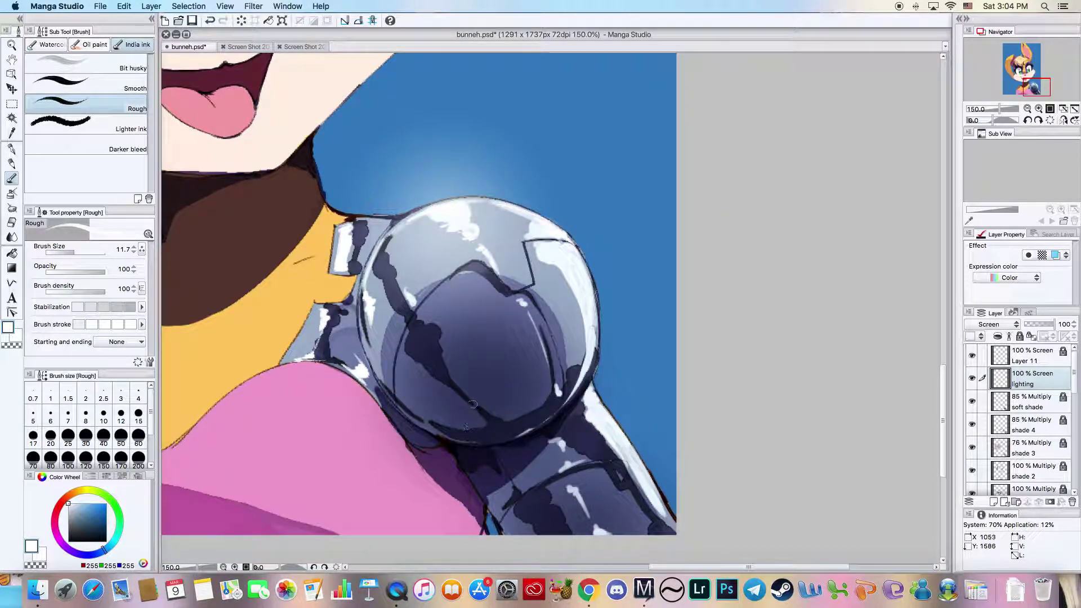
drag(590, 399, 615, 436)
scroll(488, 355, up, 5)
scroll(488, 355, left, 5)
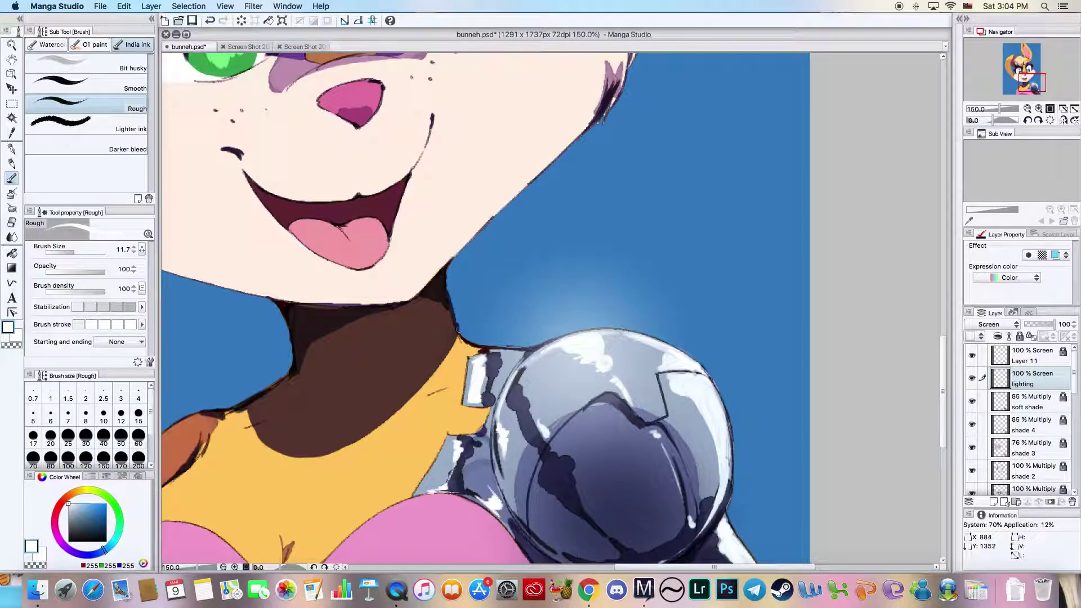
drag(503, 352, 518, 354)
- Review the whole illustration and save bunneh.psd
double_click(11, 45)
drag(414, 289, 373, 294)
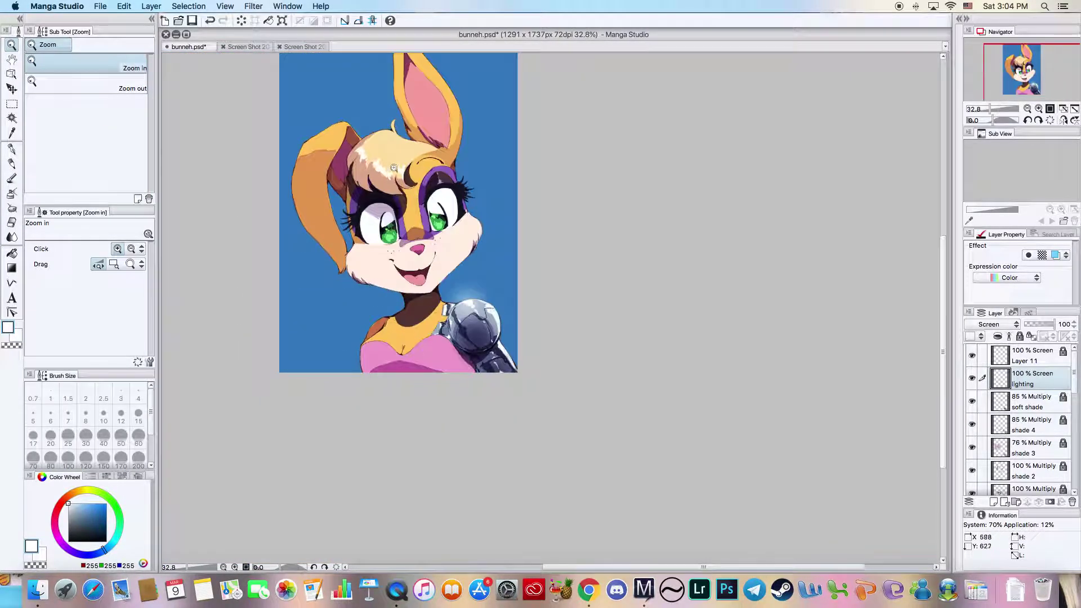
drag(396, 173, 378, 174)
click(390, 121)
click(390, 121)
click(369, 114)
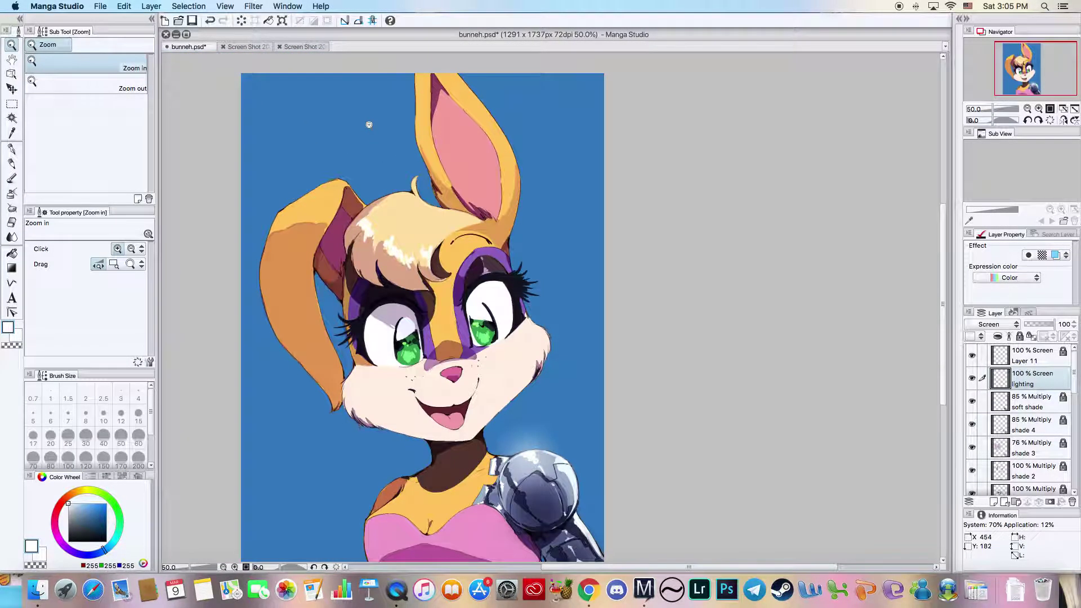
key(super+s)
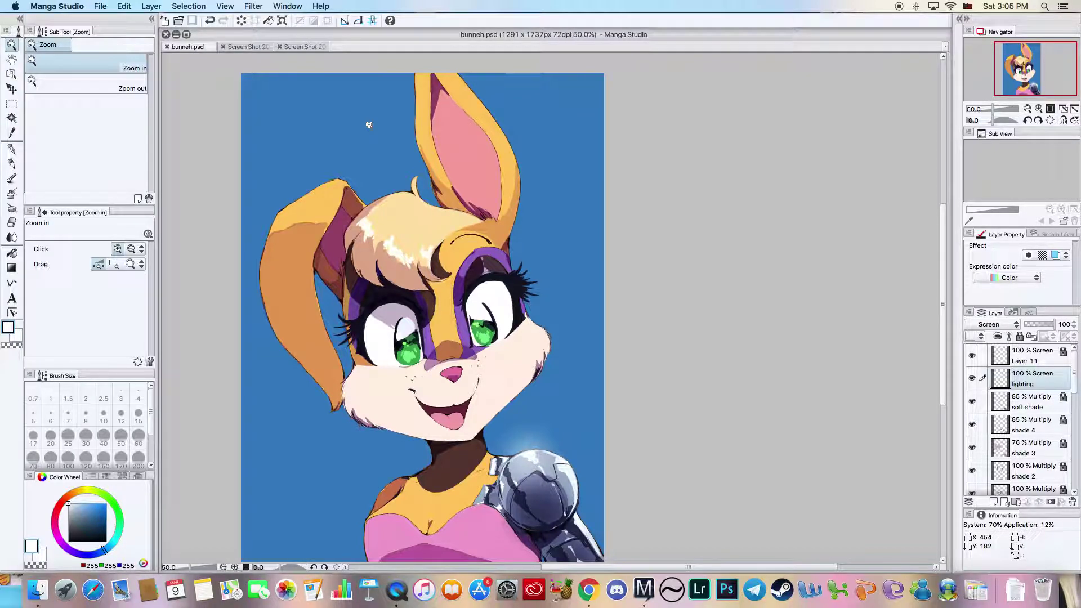
- Lock the lighting layer and add a new layer directly above the blue background layer
click(1019, 336)
scroll(1075, 382, down, 1)
drag(1074, 381, 1074, 505)
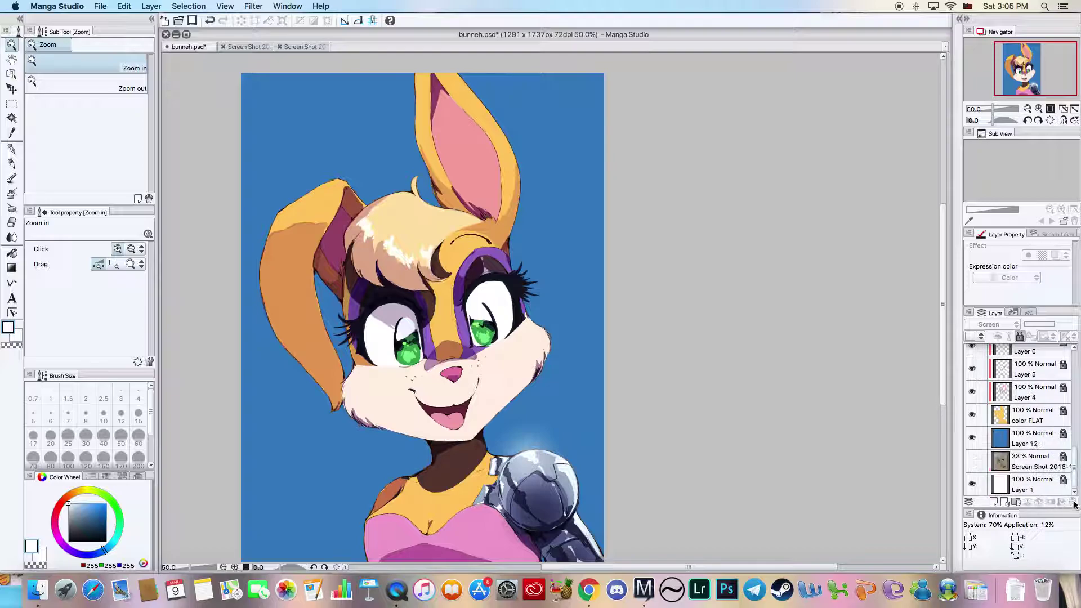
click(1043, 443)
click(992, 502)
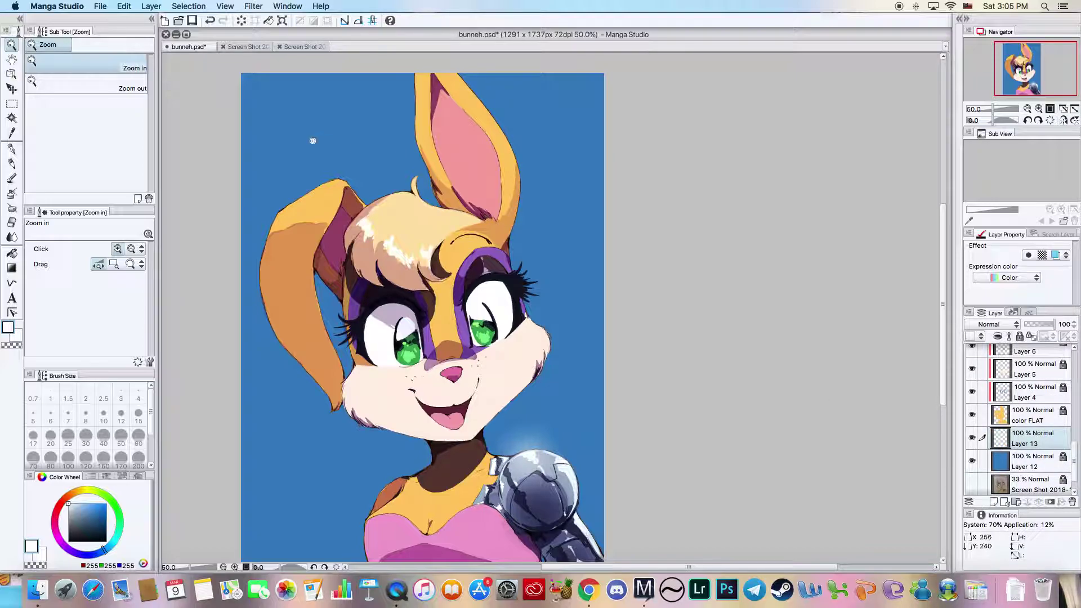
- Consult the tree and road reference images and set the drawing colour to bluish grey (134, 133, 146) for the illustration
click(241, 46)
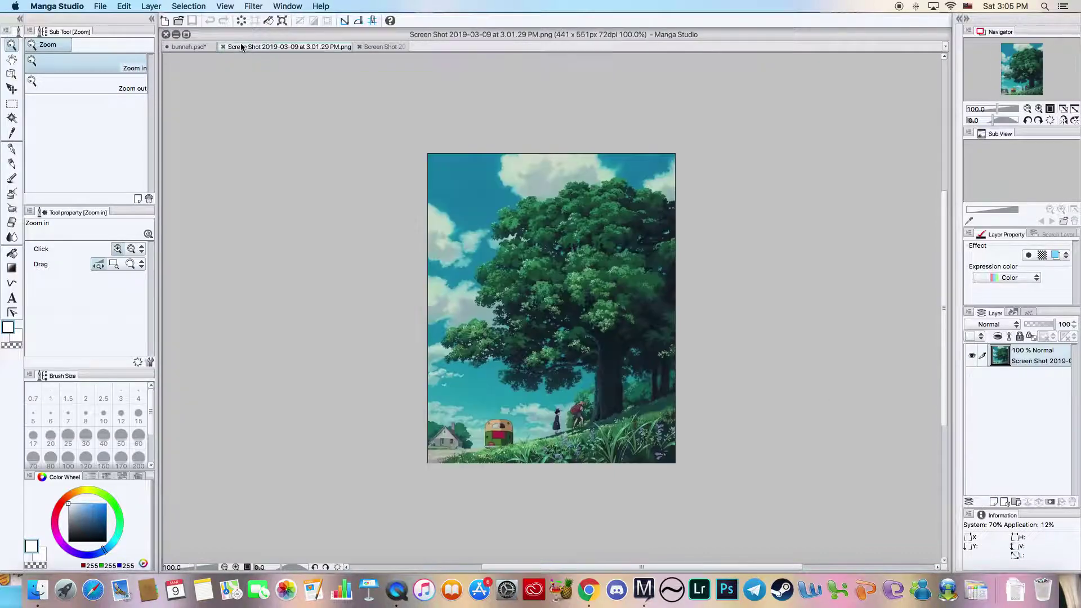
click(374, 46)
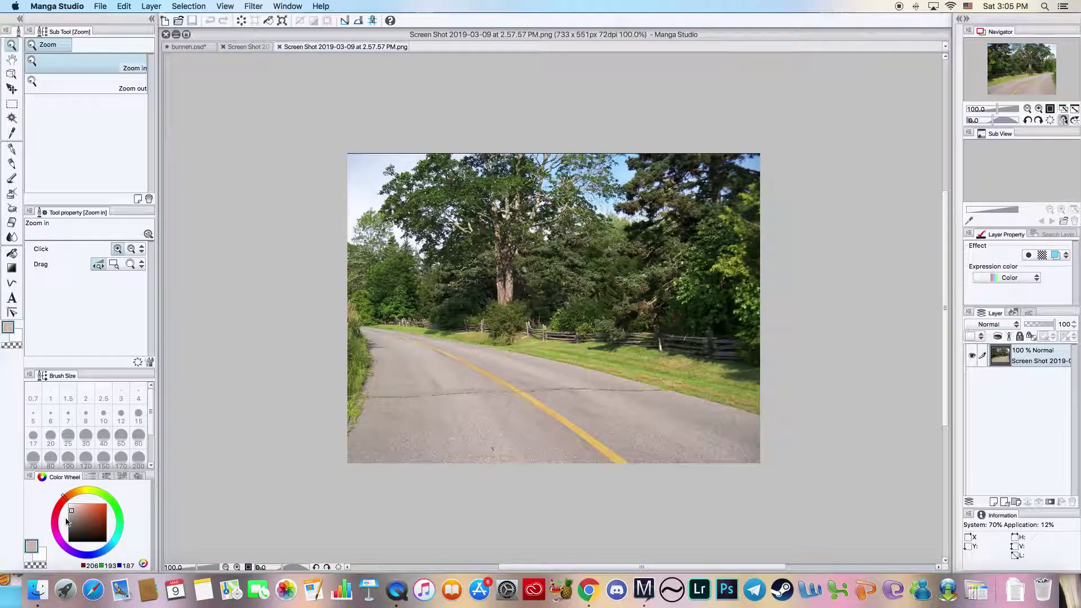
click(73, 515)
click(84, 553)
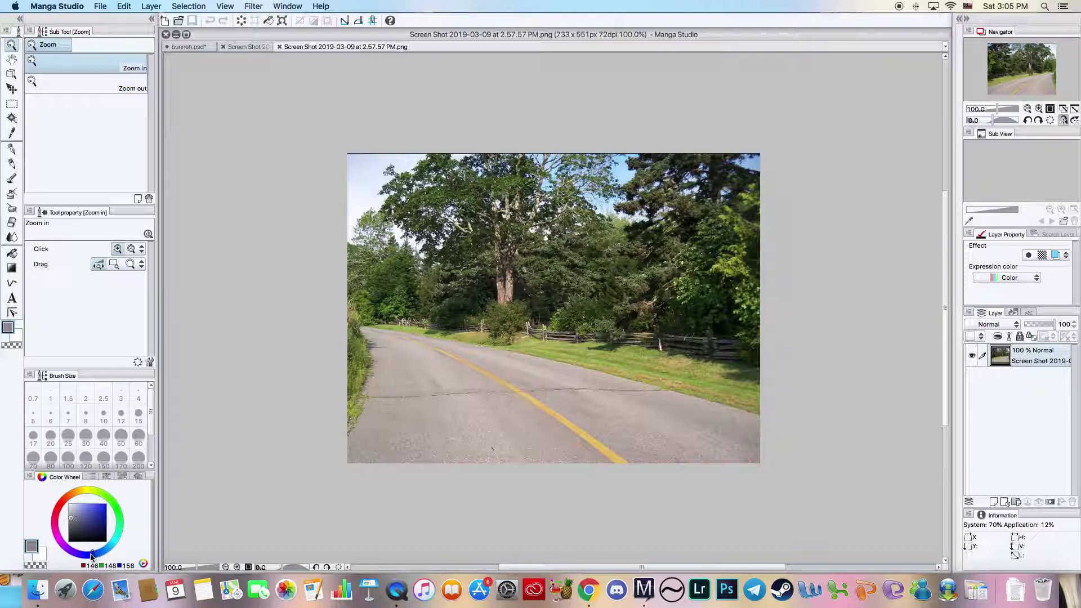
click(72, 519)
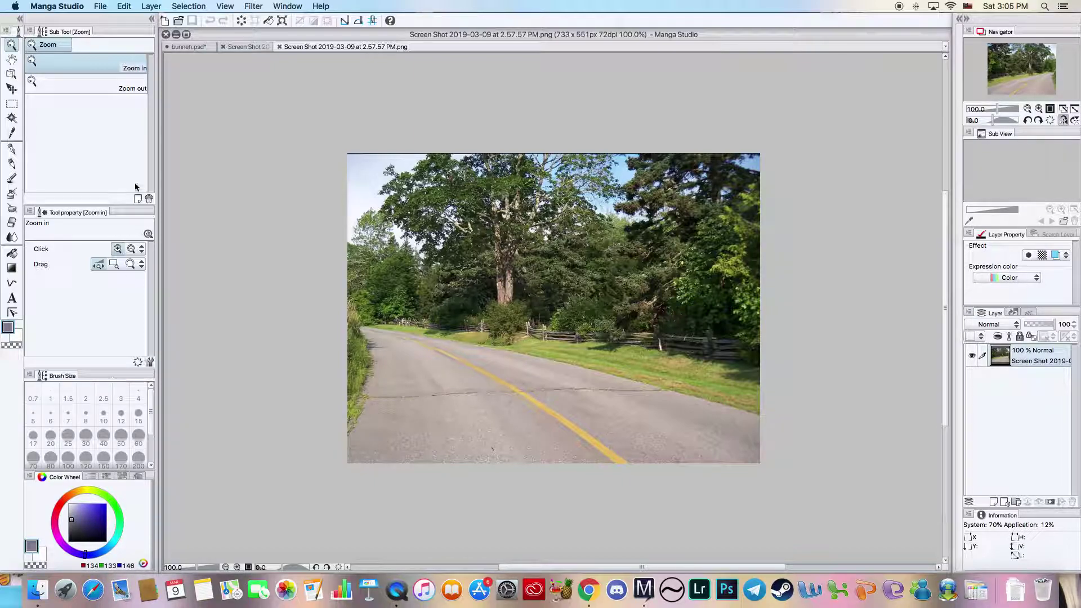
click(195, 48)
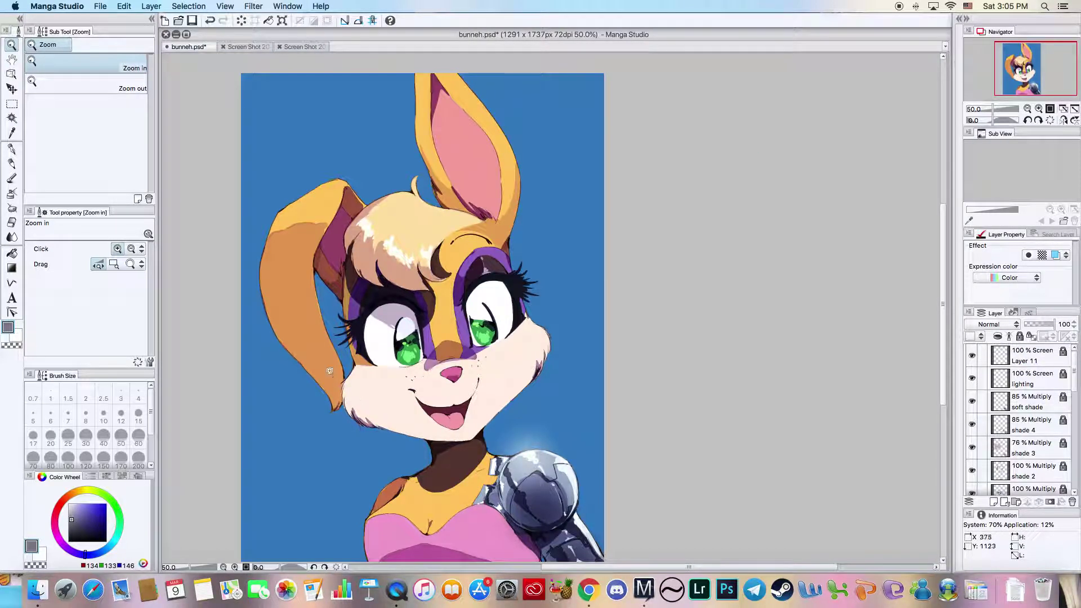
- Outline the curved edges of a grey road behind the character with the Rough brush at size 176.2
click(11, 178)
drag(90, 258, 100, 257)
mouse_move(234, 416)
mouse_down()
mouse_move(389, 441)
mouse_move(624, 526)
mouse_up()
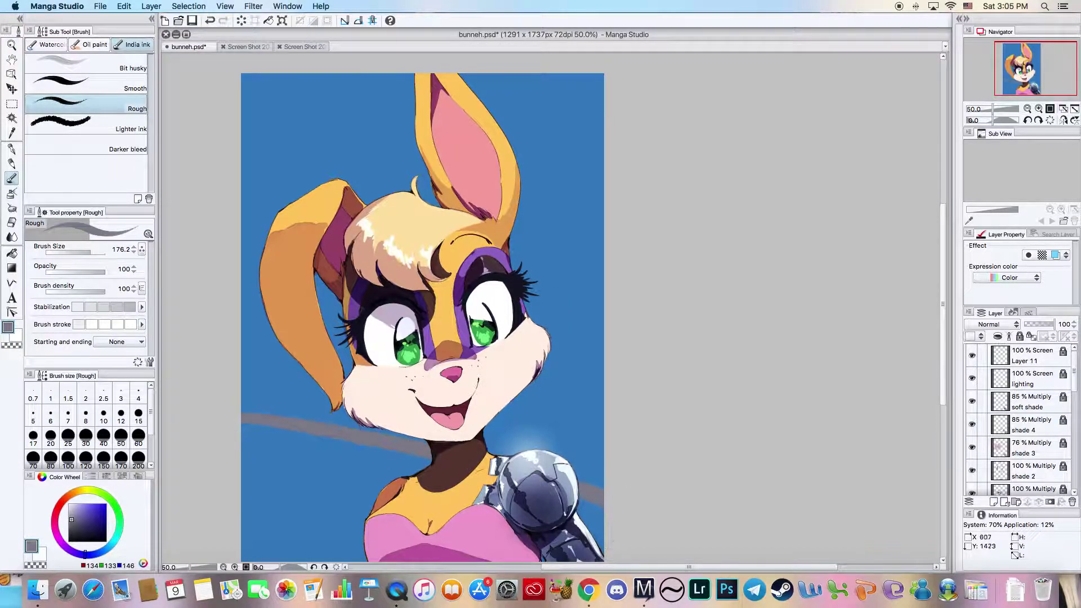
drag(218, 470, 324, 554)
scroll(284, 425, down, 3)
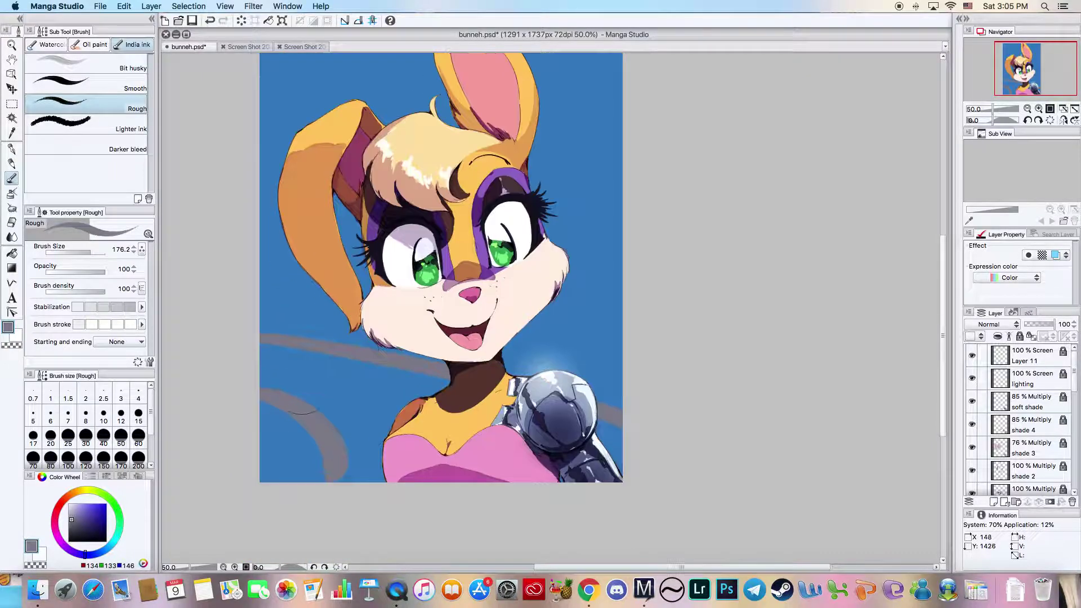
- Paint the road area behind the character solid grey, extend it toward the canvas's lower-left corner, and save the file
mouse_move(281, 416)
mouse_down()
mouse_move(309, 490)
mouse_move(380, 493)
mouse_move(324, 401)
mouse_move(265, 363)
mouse_move(265, 350)
mouse_move(594, 441)
mouse_move(608, 428)
mouse_move(513, 420)
mouse_up()
mouse_move(315, 383)
mouse_down()
mouse_move(386, 423)
mouse_move(402, 418)
mouse_move(372, 402)
mouse_move(373, 442)
mouse_up()
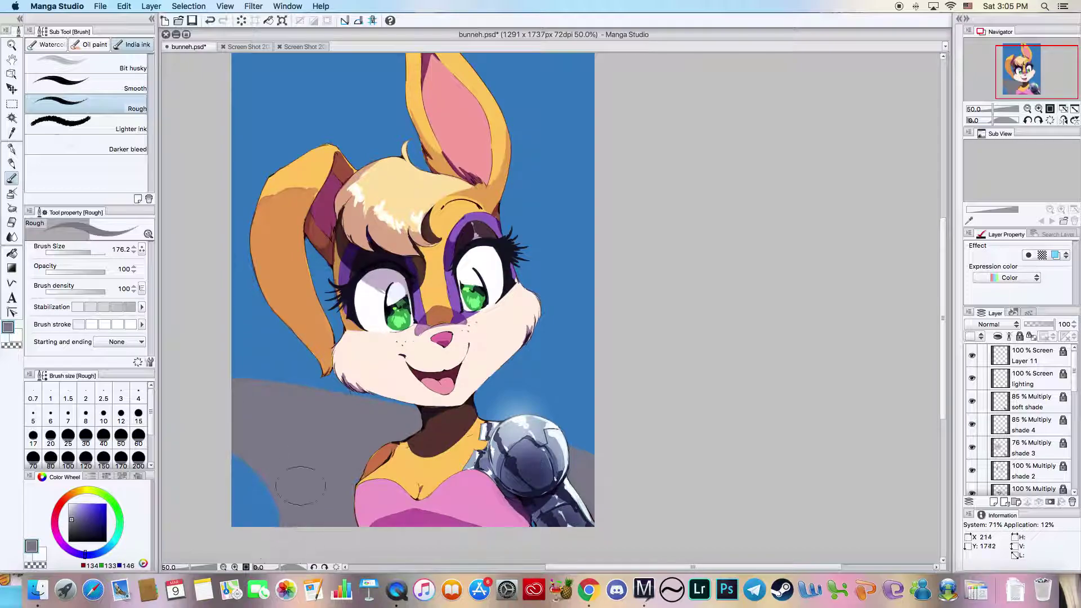
drag(490, 410, 594, 445)
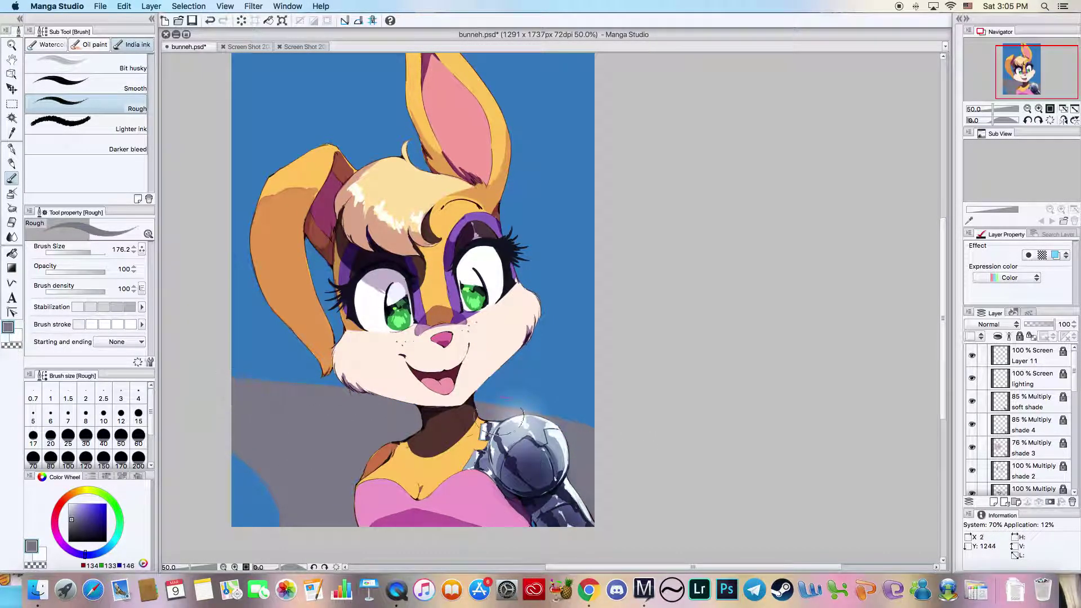
mouse_move(216, 453)
mouse_down()
mouse_move(289, 539)
mouse_move(297, 522)
mouse_move(224, 470)
mouse_move(298, 516)
mouse_move(183, 470)
mouse_move(279, 502)
mouse_move(213, 477)
mouse_up()
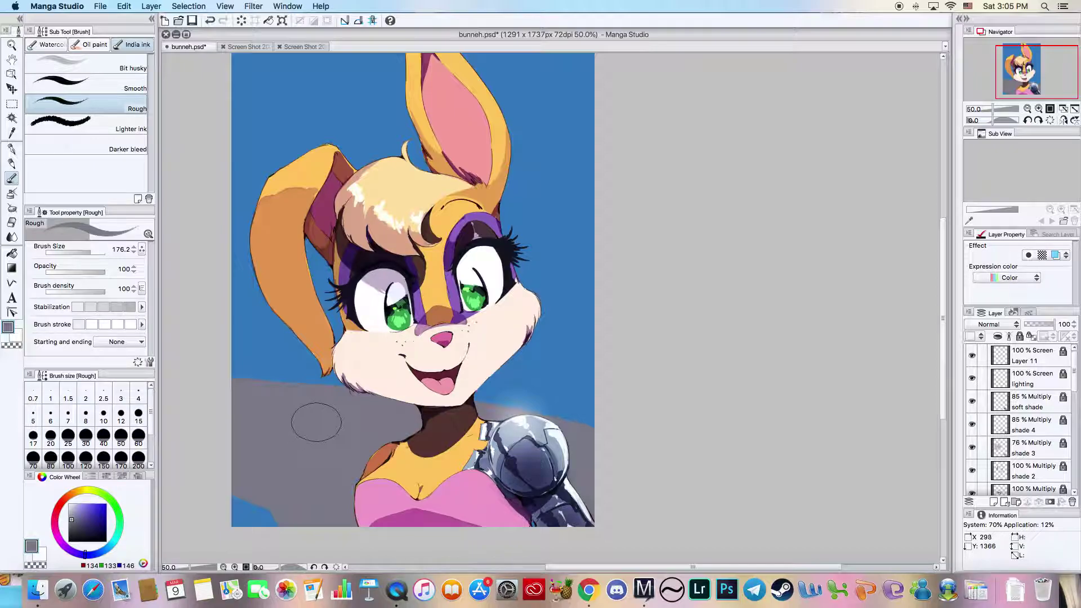
key(super+s)
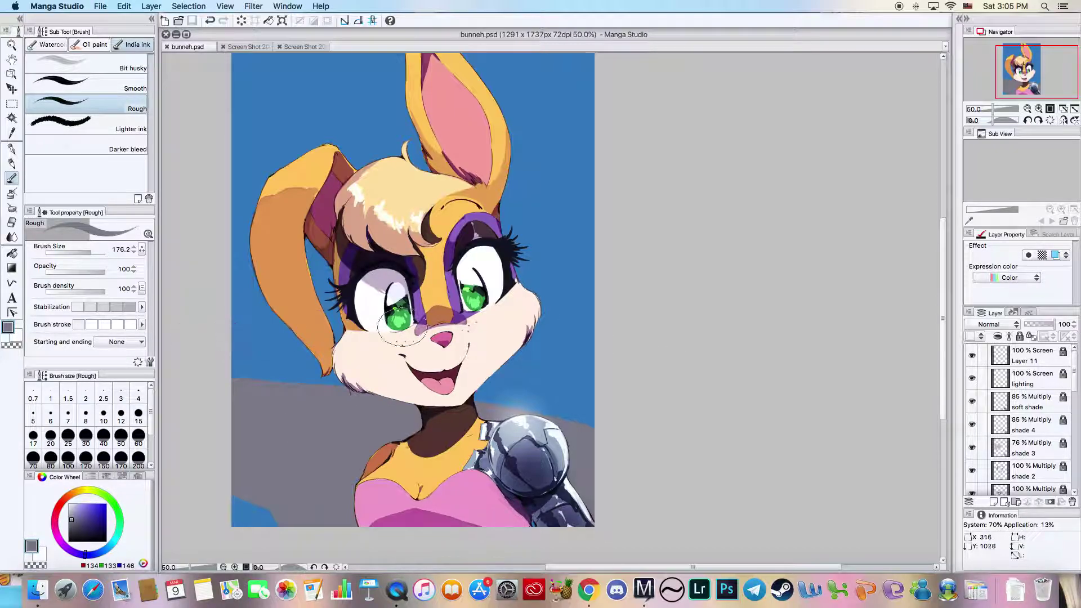
- Lock the road layer and add a new layer directly above the blue background layer
scroll(1075, 399, down, 2)
drag(1075, 399, 1077, 481)
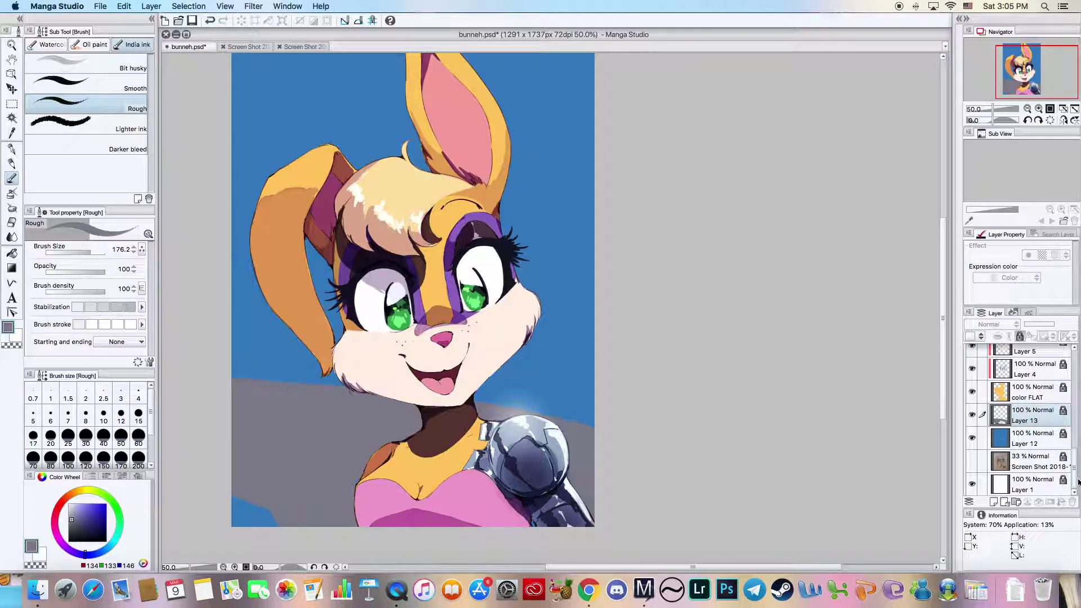
click(1023, 445)
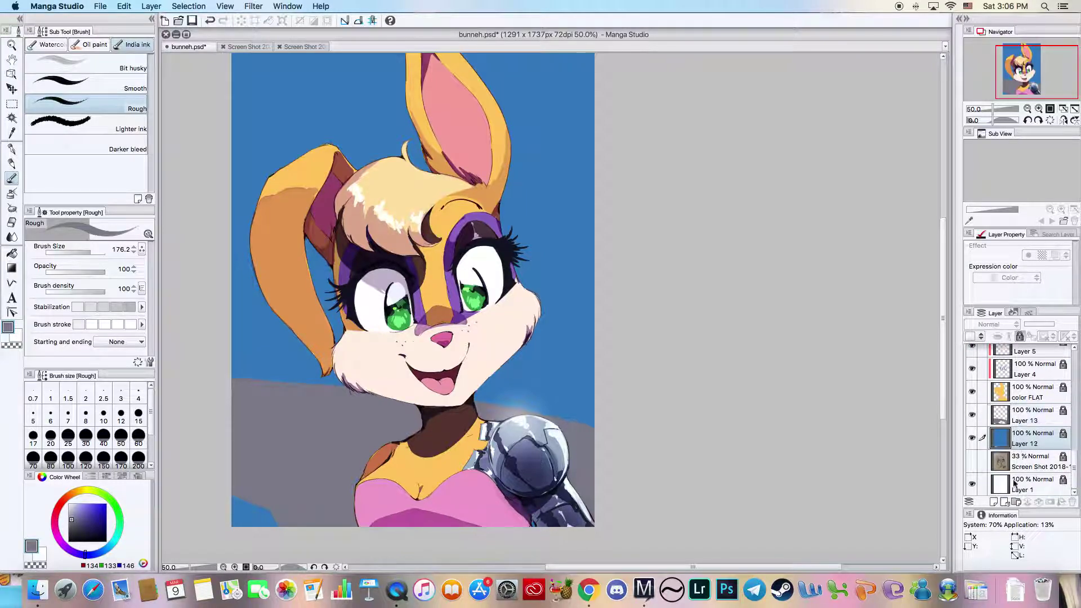
click(993, 502)
- Sample a grass green from the tree reference image, brighten it to (60, 176, 65), and return to the bunny illustration
click(247, 47)
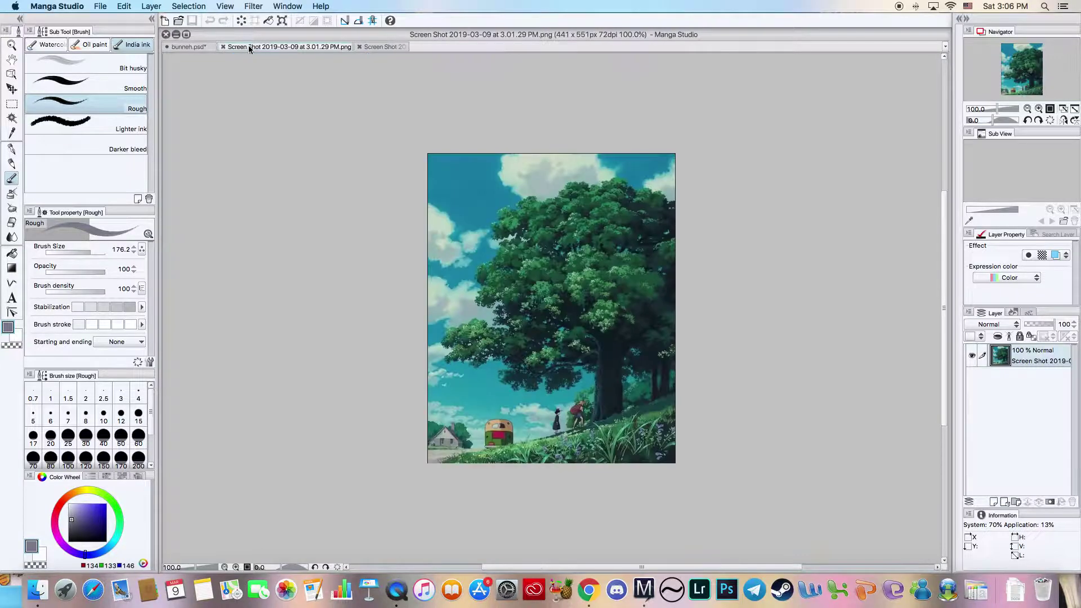
click(12, 133)
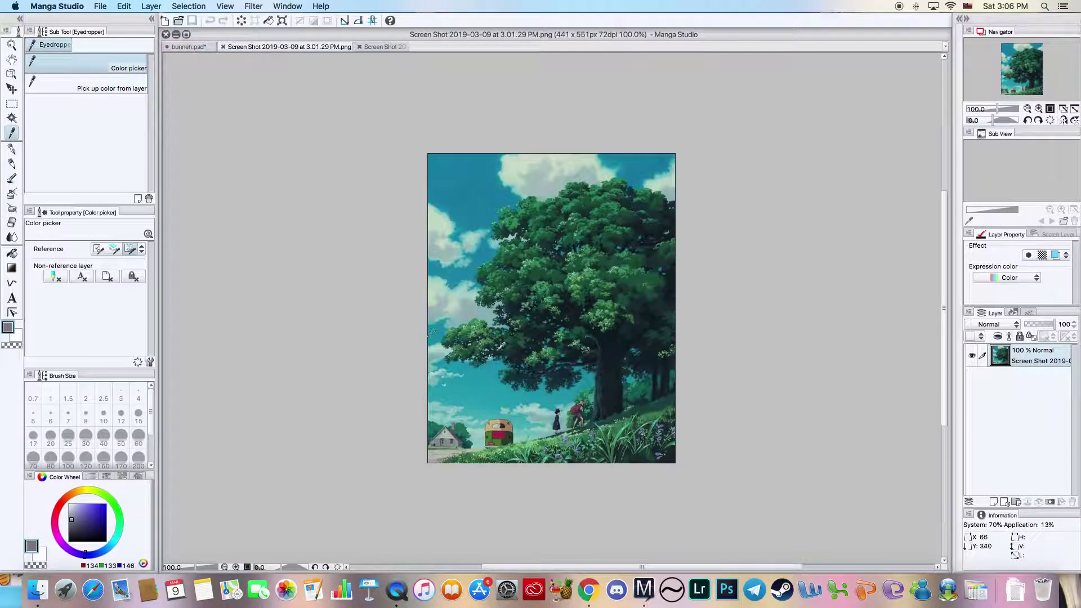
click(620, 431)
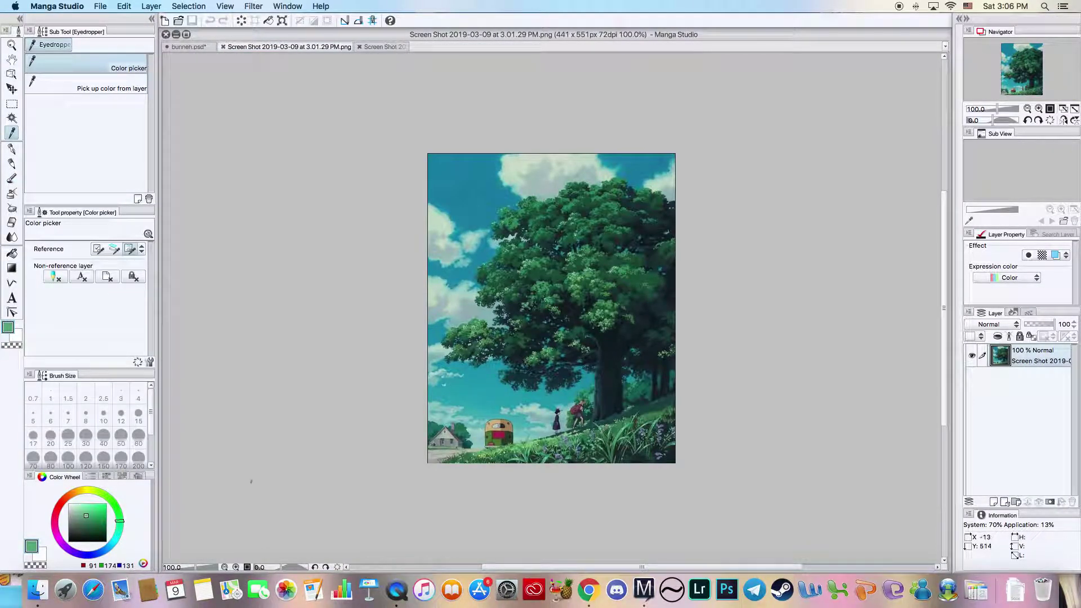
click(91, 515)
drag(93, 515, 116, 508)
click(96, 516)
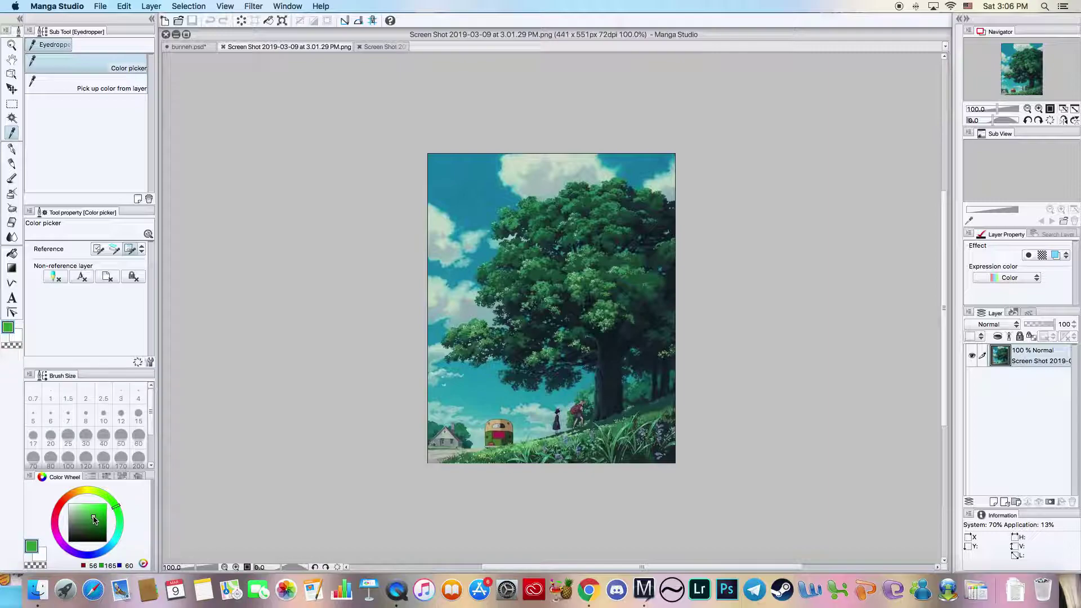
click(181, 46)
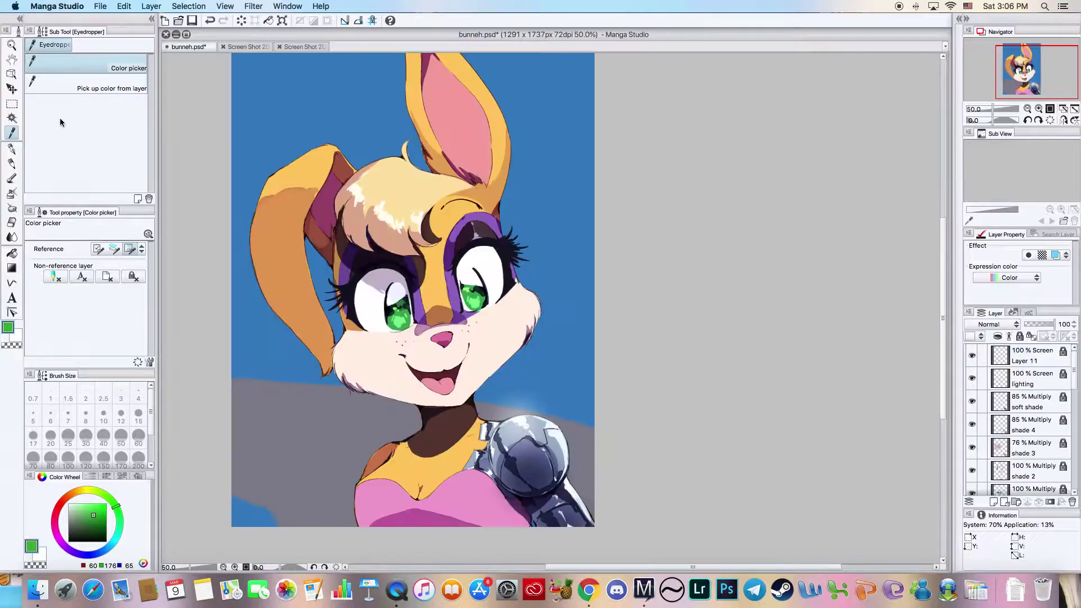
- Paint the first grass strokes behind the character with the Rough brush, darkening the green to (31, 143, 36)
click(11, 178)
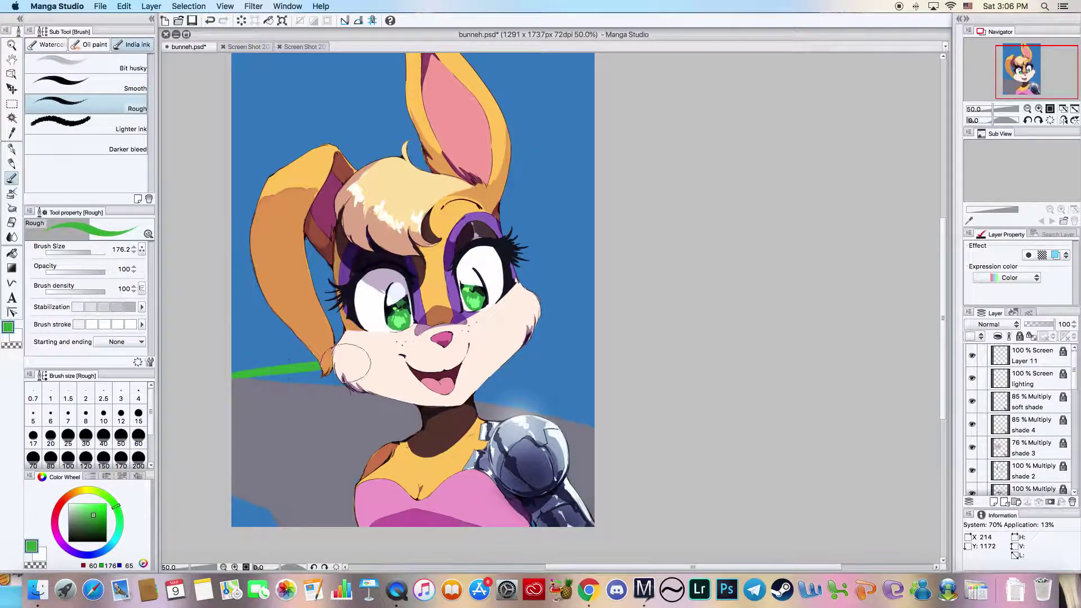
drag(234, 376, 631, 367)
click(99, 517)
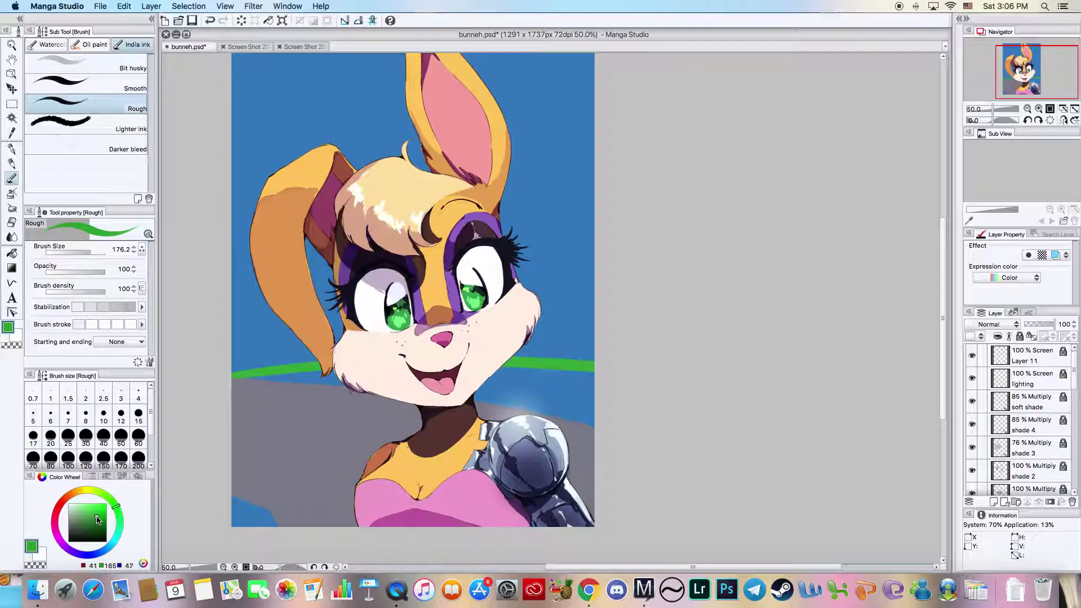
drag(234, 372, 442, 380)
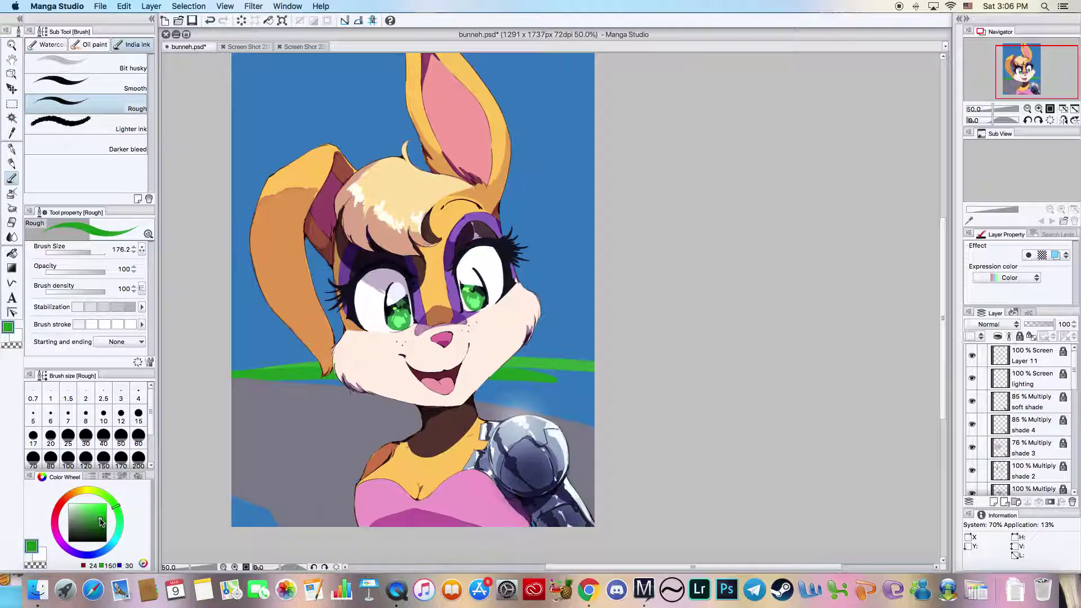
drag(233, 379, 605, 357)
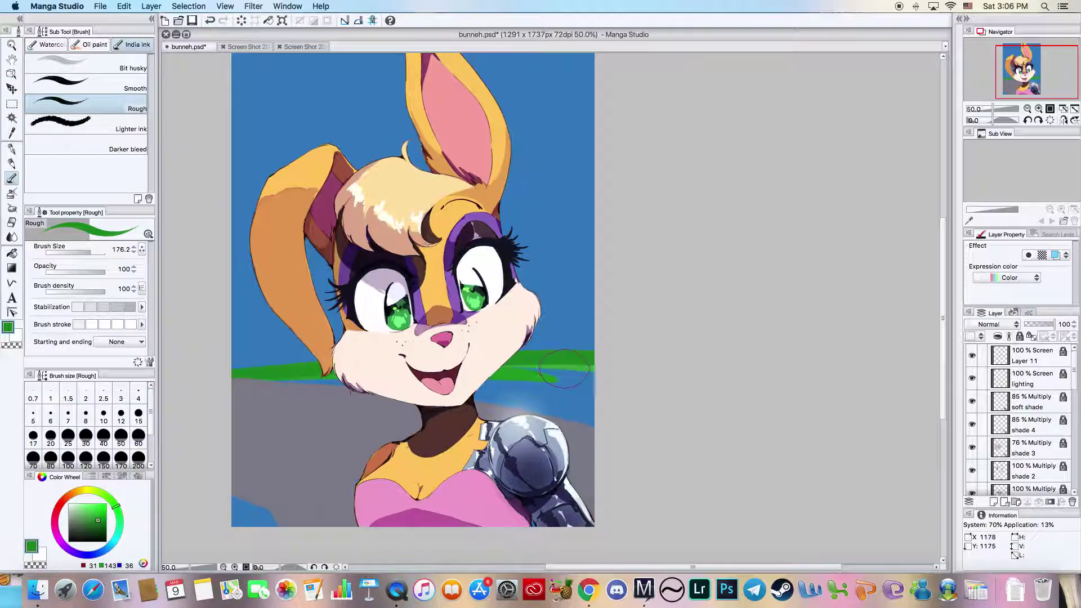
- Paint solid green grass from the road up to a raised horizon and in the canvas's lower-left corner
drag(507, 376, 598, 373)
mouse_move(453, 401)
mouse_down()
mouse_move(557, 402)
mouse_move(591, 429)
mouse_move(591, 394)
mouse_up()
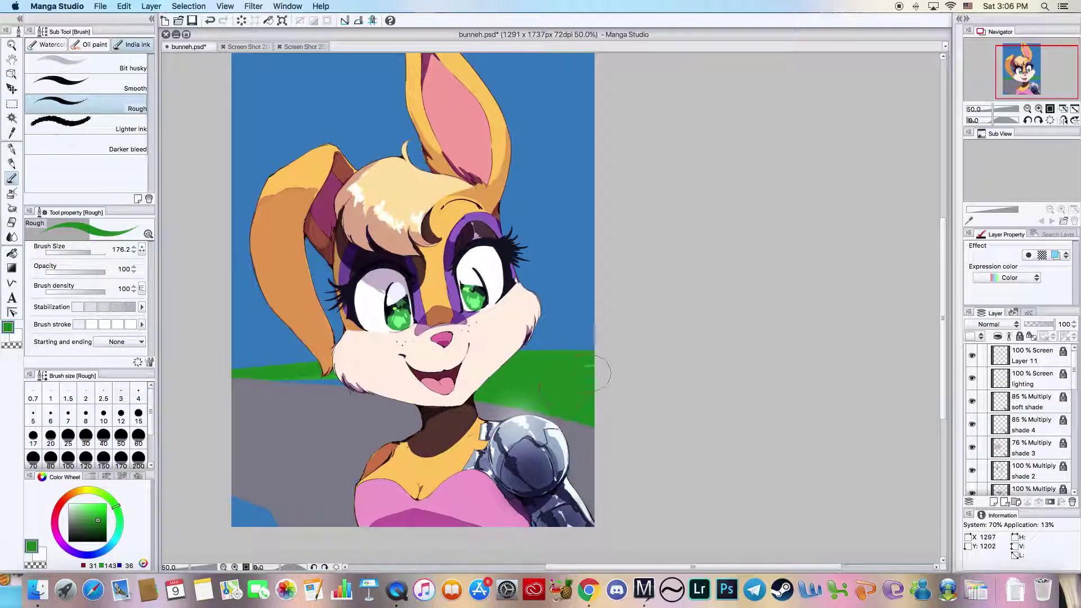
drag(357, 382, 304, 394)
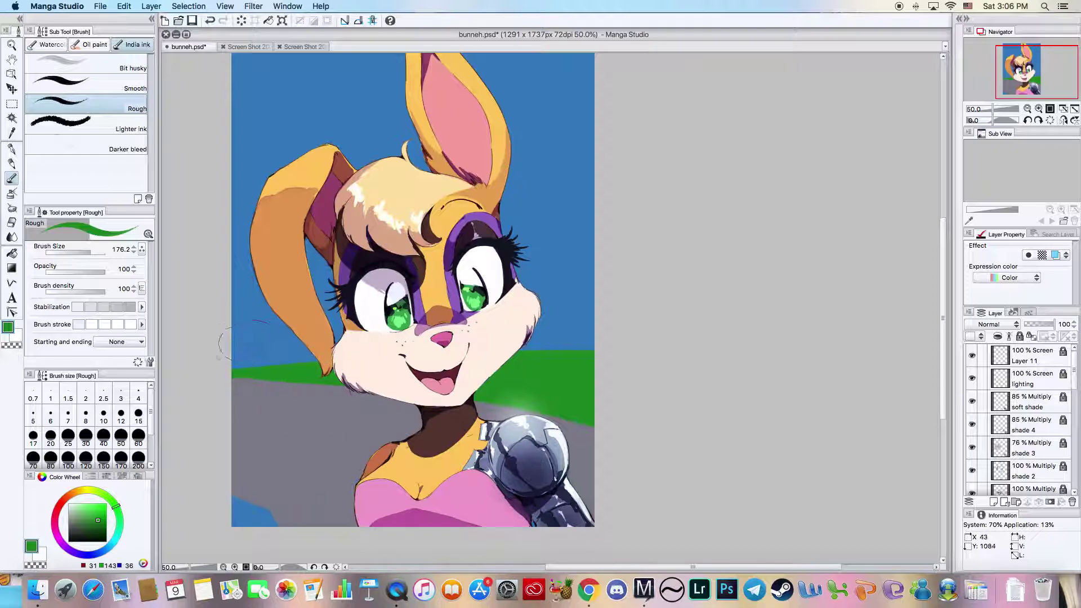
drag(217, 330, 682, 310)
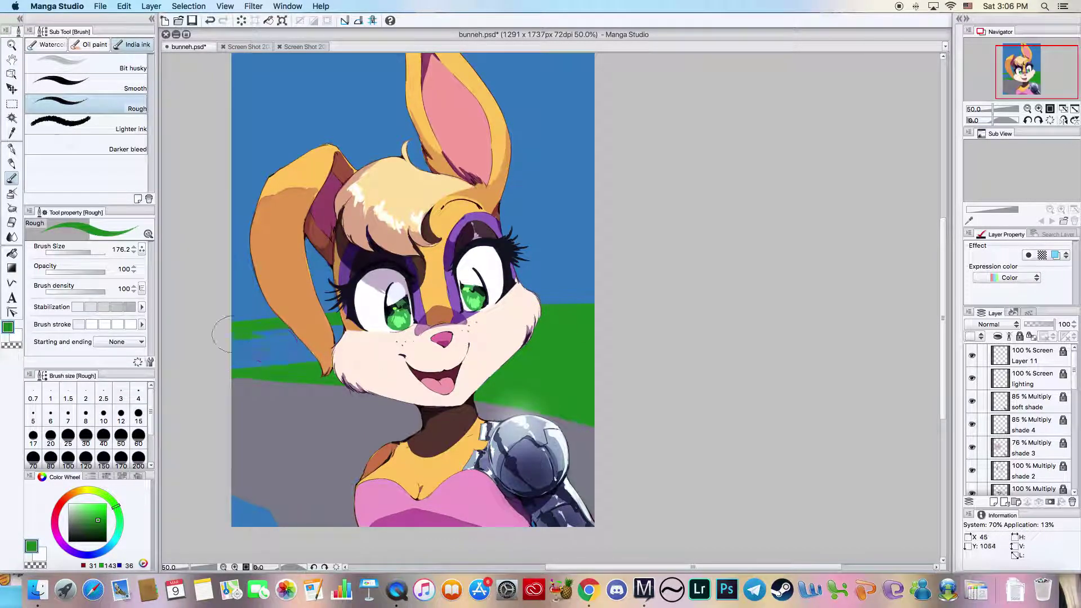
mouse_move(224, 365)
mouse_down()
mouse_move(304, 337)
mouse_move(361, 335)
mouse_move(264, 343)
mouse_up()
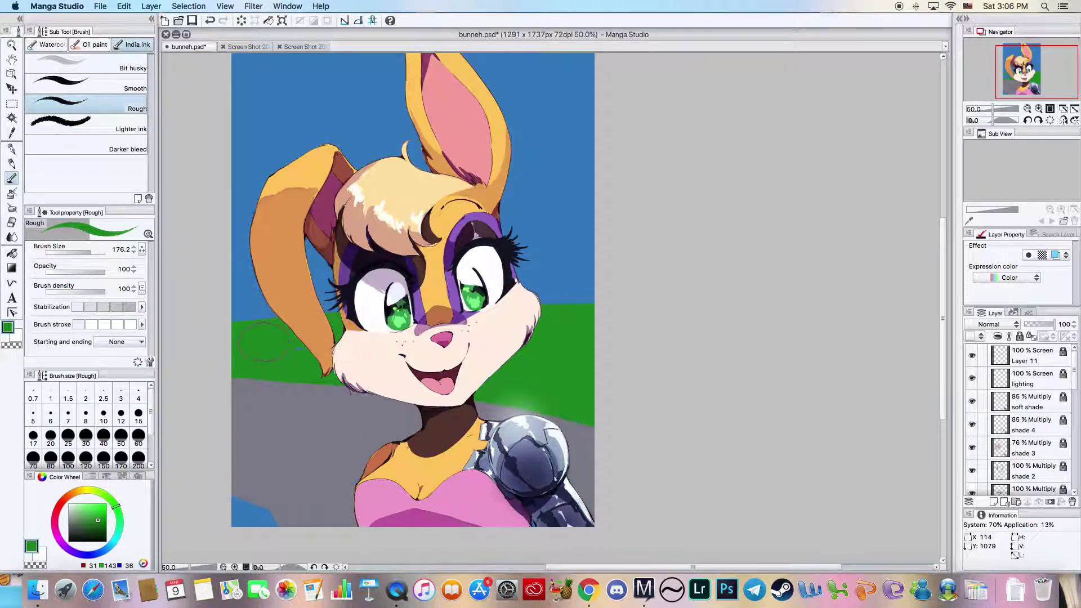
mouse_move(236, 504)
mouse_down()
mouse_move(226, 526)
mouse_move(277, 539)
mouse_up()
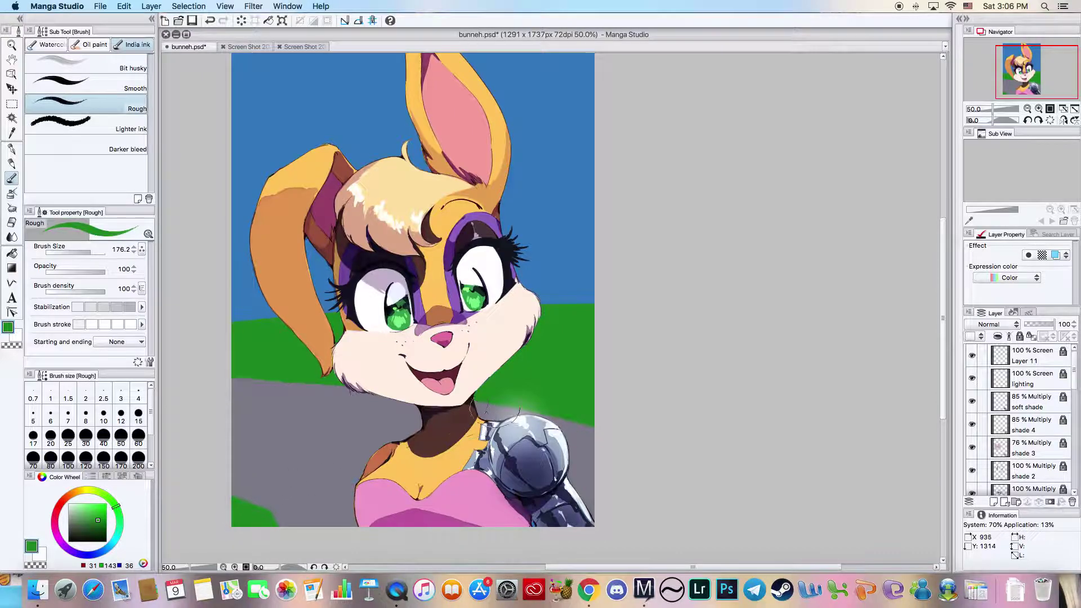
- Fill both grass areas with a darker green (22, 116, 54) and save the file
click(99, 524)
drag(116, 510, 118, 515)
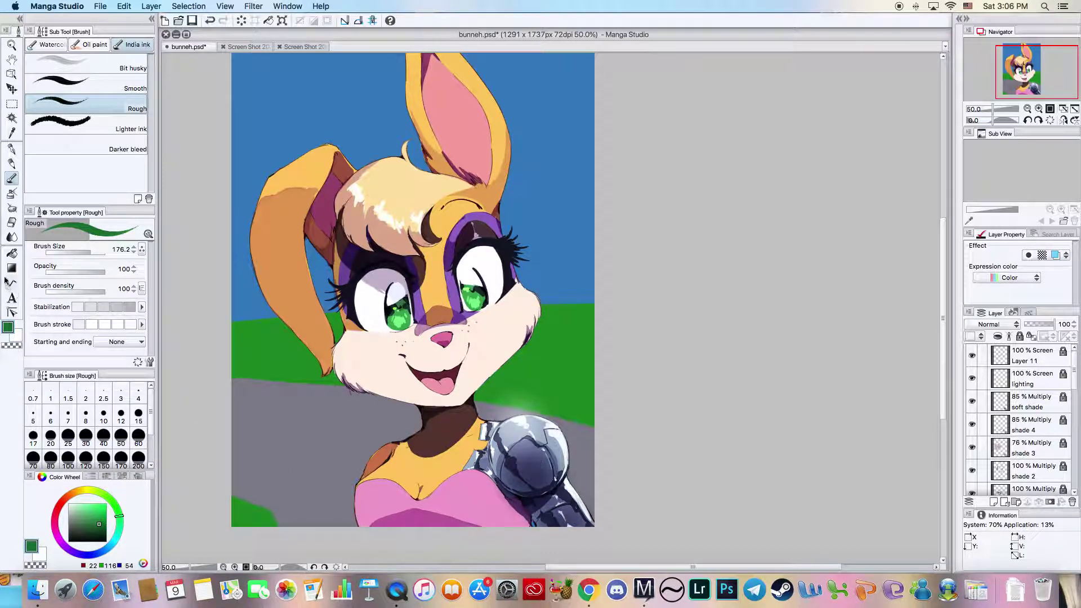
click(11, 253)
click(304, 340)
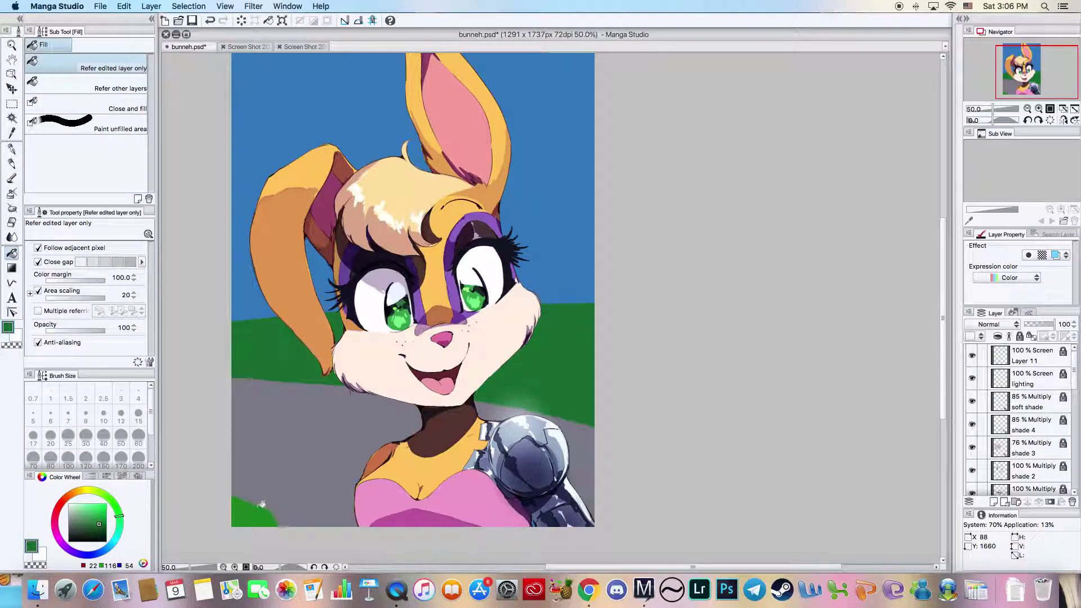
click(253, 510)
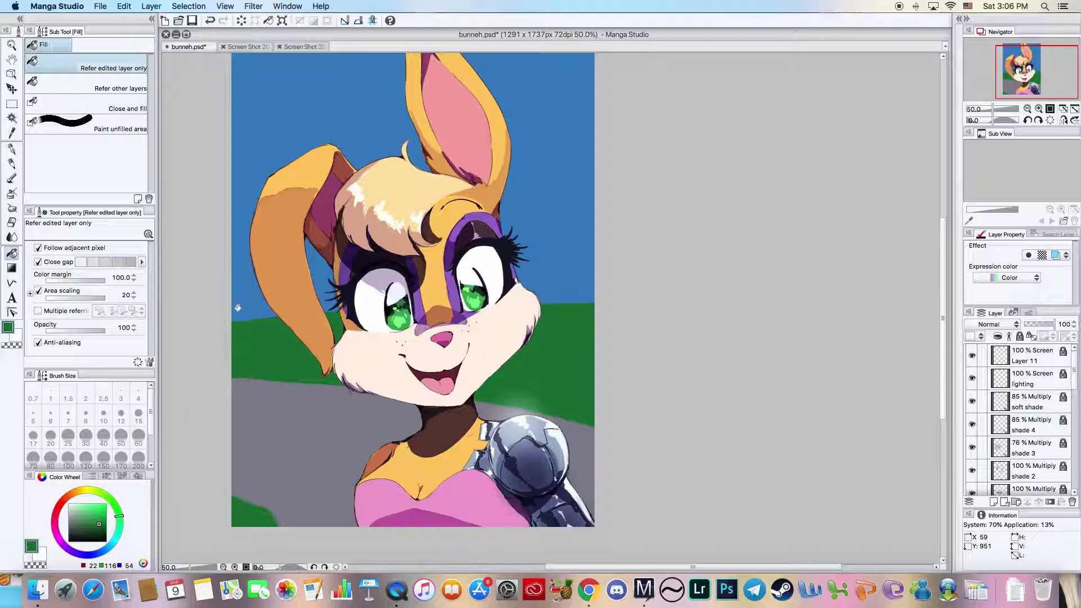
key(super+s)
- Choose a lighter green (62, 173, 48), lock the grass layer, and add a new layer directly above the blue background layer
click(100, 520)
drag(120, 514, 117, 508)
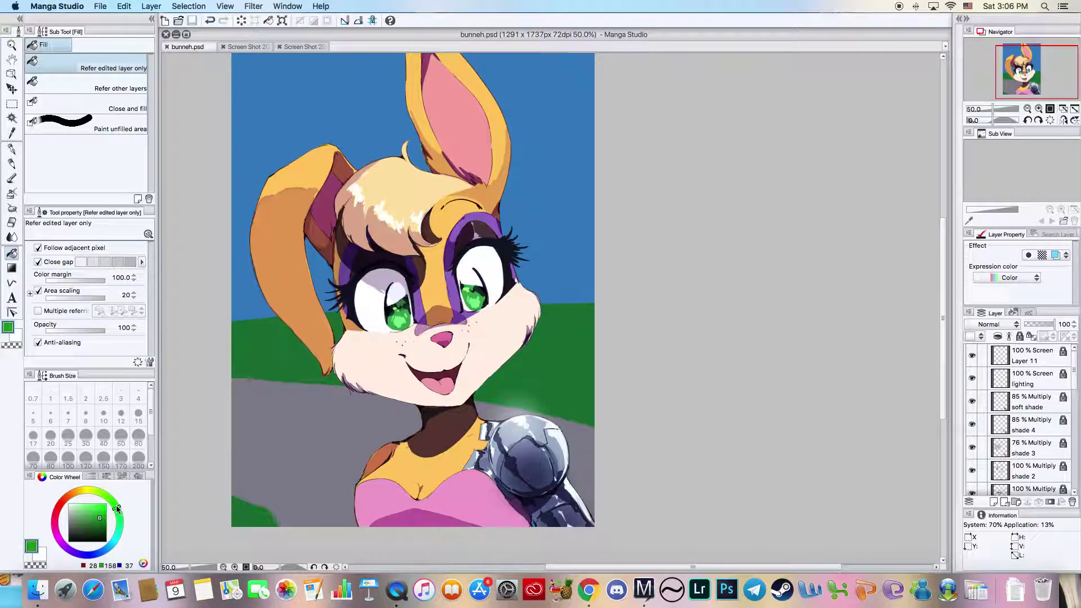
click(97, 516)
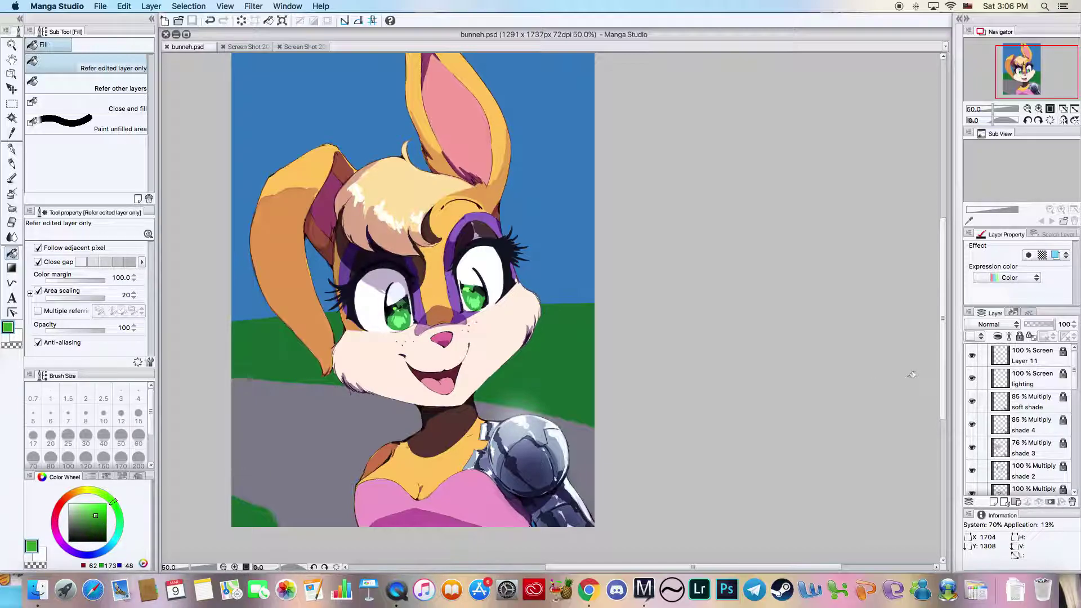
click(1019, 336)
drag(1074, 377, 1074, 437)
scroll(1074, 436, down, 5)
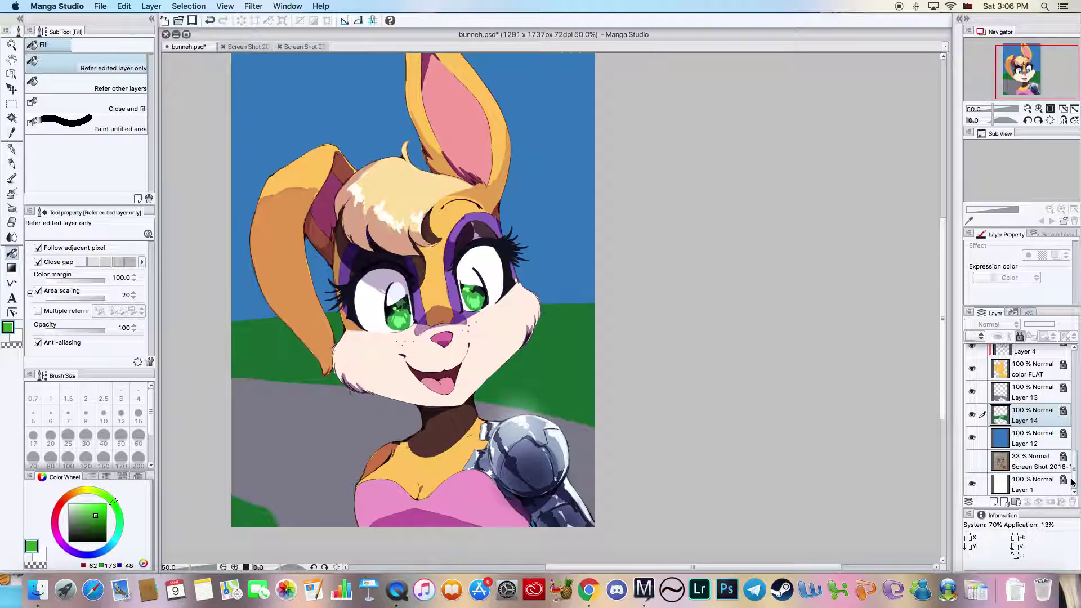
click(1017, 443)
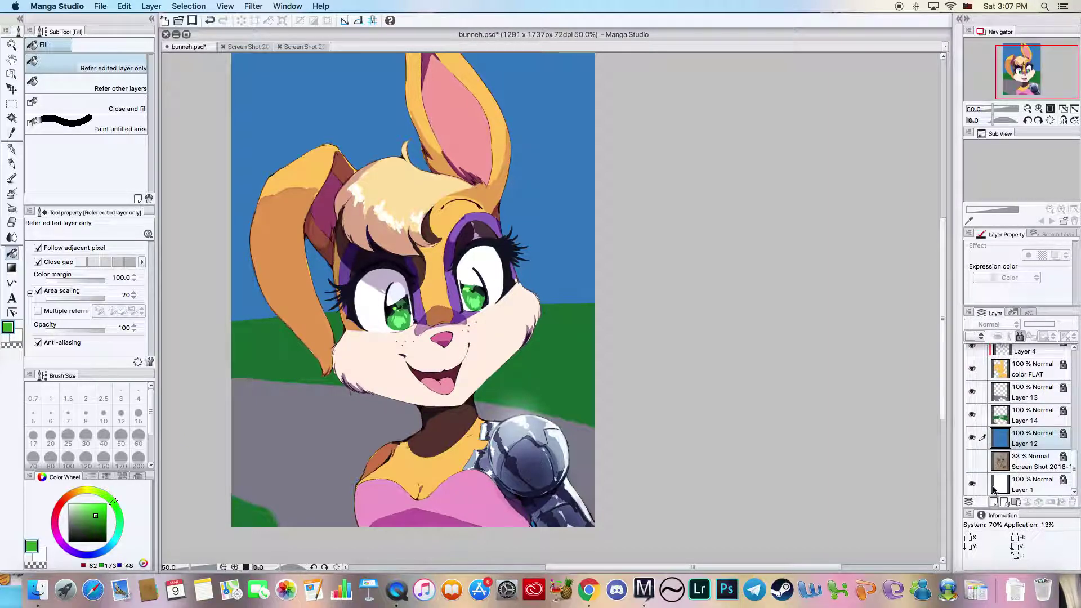
click(994, 501)
- Paint a low light green (70, 169, 57) hill behind the grass beside the drooping ear and save the file
key(b)
mouse_move(225, 293)
mouse_down()
mouse_move(245, 281)
mouse_move(320, 323)
mouse_move(264, 296)
mouse_move(236, 296)
mouse_up()
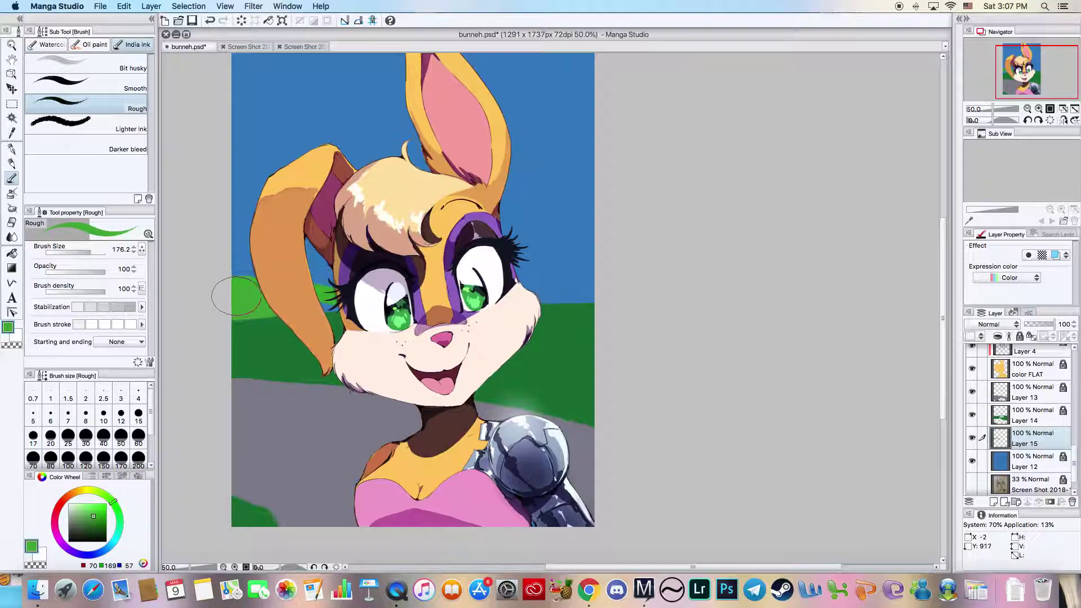
key(e)
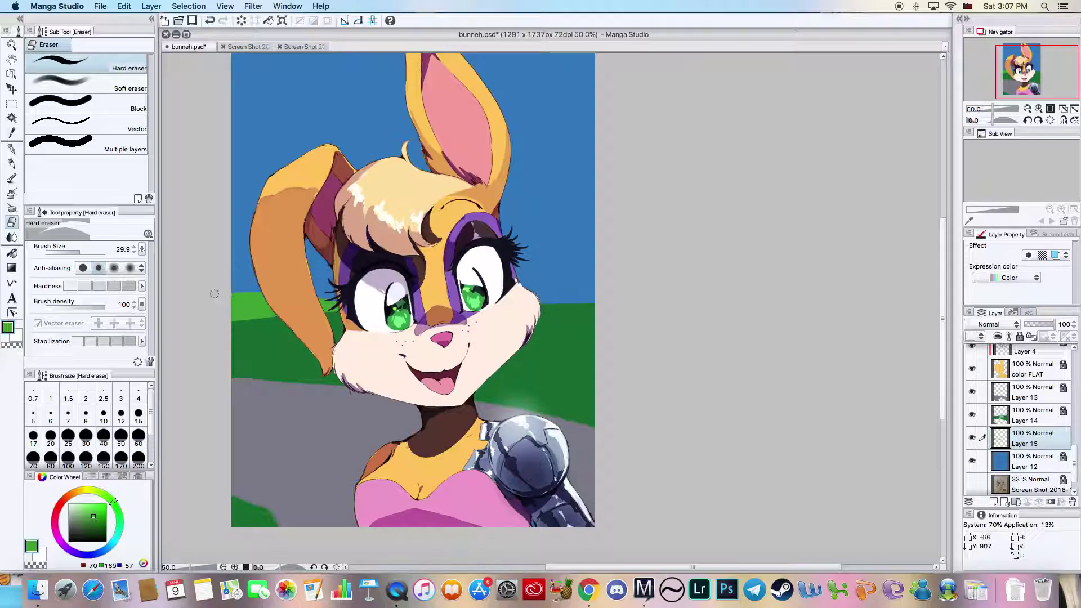
click(9, 180)
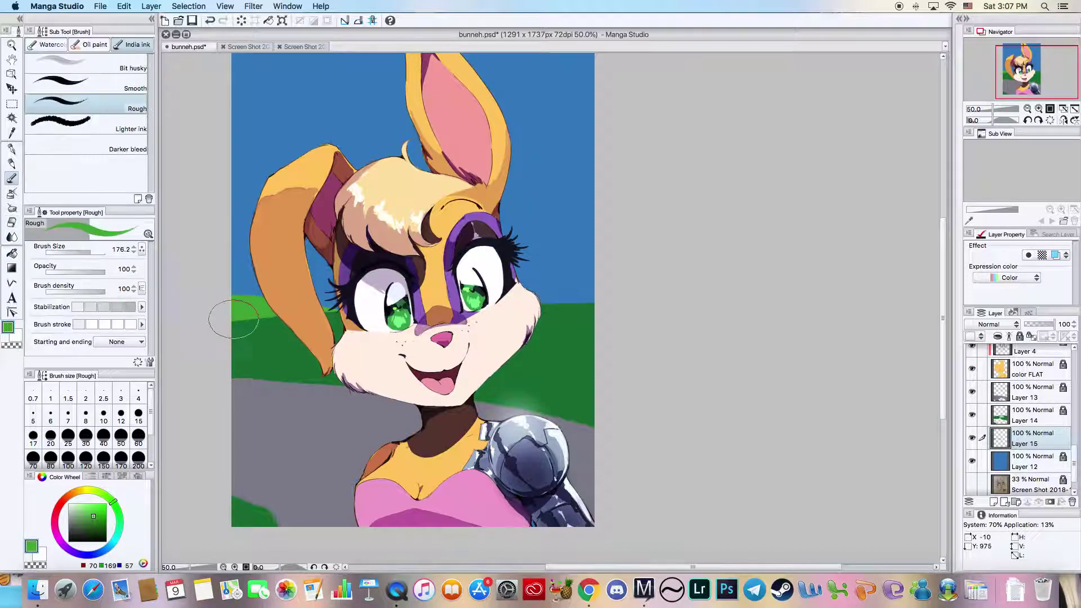
drag(503, 275, 487, 287)
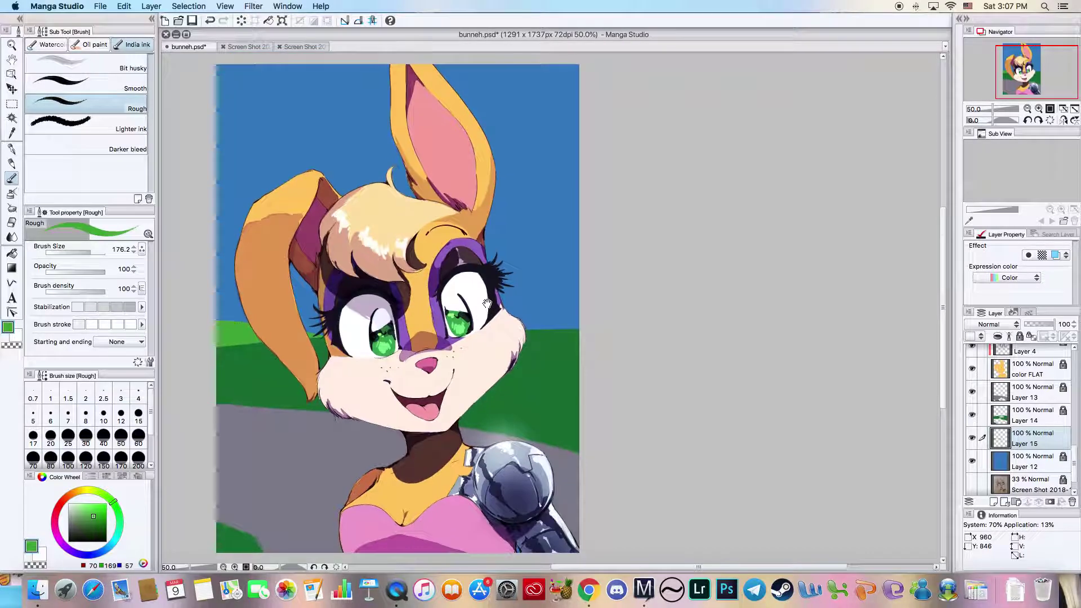
key(super+s)
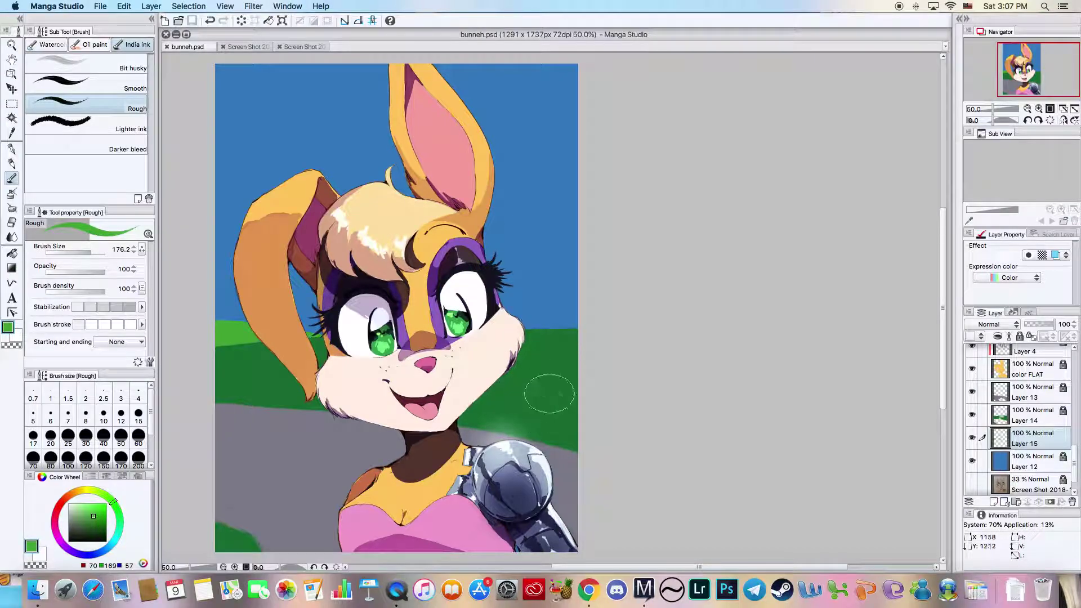
- Lock the hill layer, add a new layer above the road layer, and set the drawing colour to dark greyish brown
click(1019, 337)
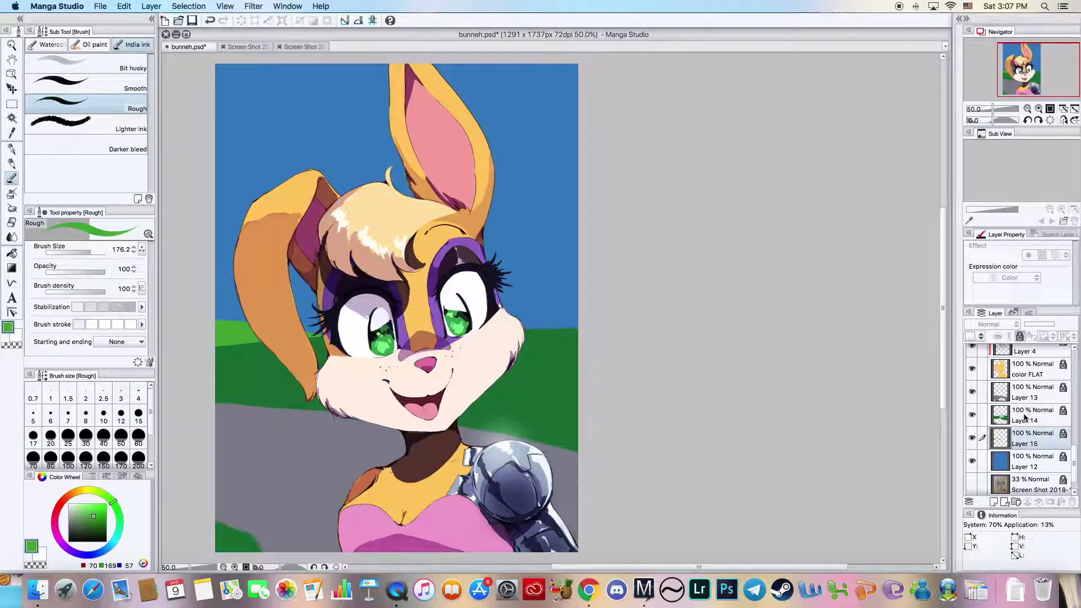
click(1031, 397)
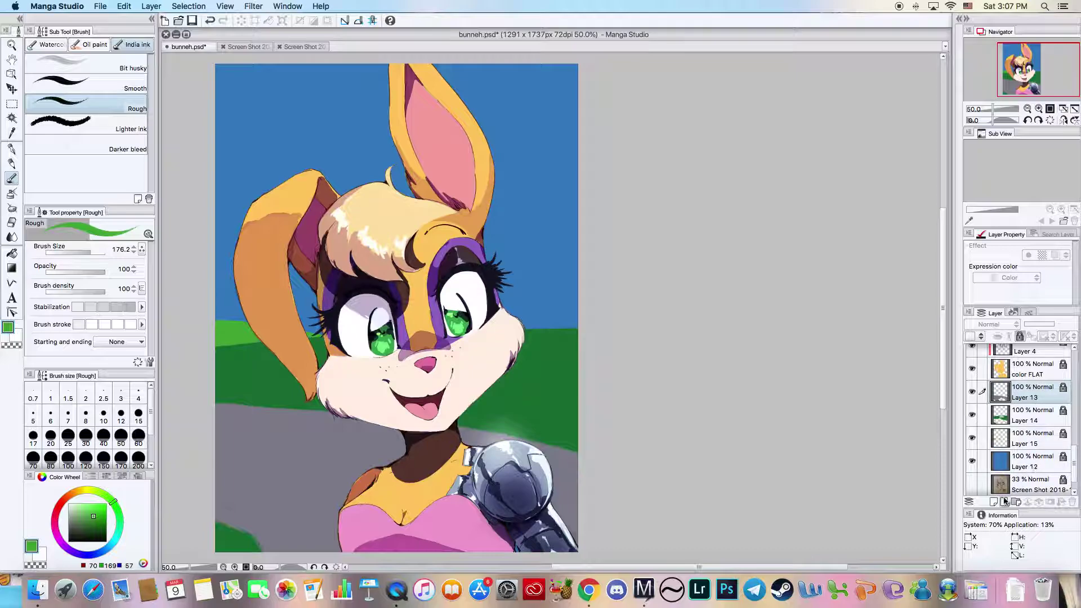
click(994, 502)
mouse_move(86, 530)
mouse_down()
mouse_move(61, 504)
mouse_move(56, 522)
mouse_move(76, 531)
mouse_up()
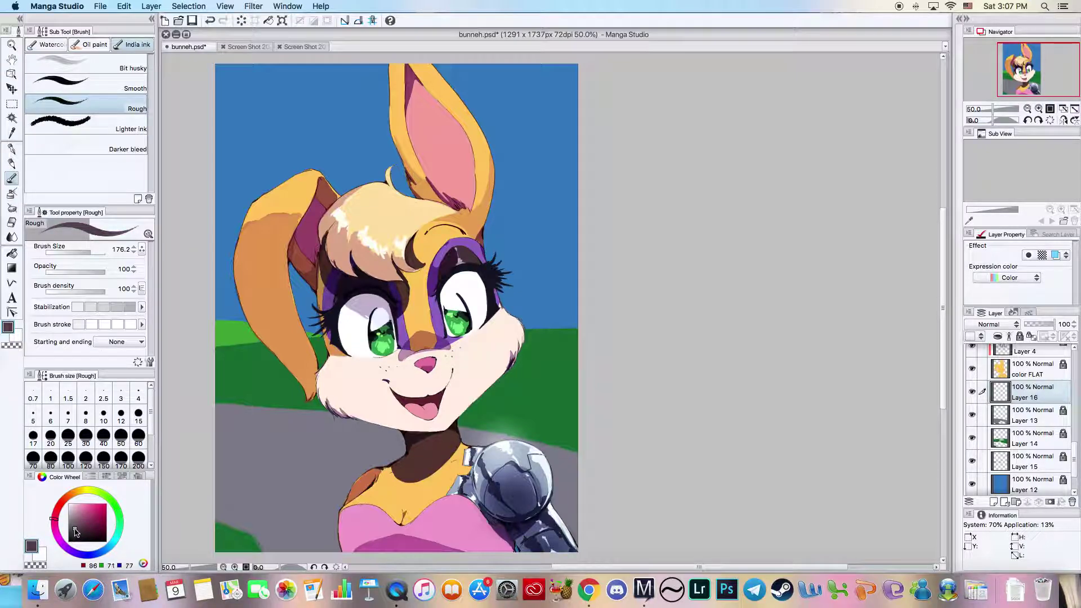
- Try a wide brown tree trunk reaching the canvas's top edge, check it against the tree reference, and undo its strokes
mouse_move(525, 421)
mouse_down()
mouse_move(545, 72)
mouse_move(559, 71)
mouse_move(568, 425)
mouse_move(537, 379)
mouse_move(549, 323)
mouse_move(546, 391)
mouse_move(548, 377)
mouse_move(541, 408)
mouse_move(539, 379)
mouse_move(523, 417)
mouse_move(562, 425)
mouse_up()
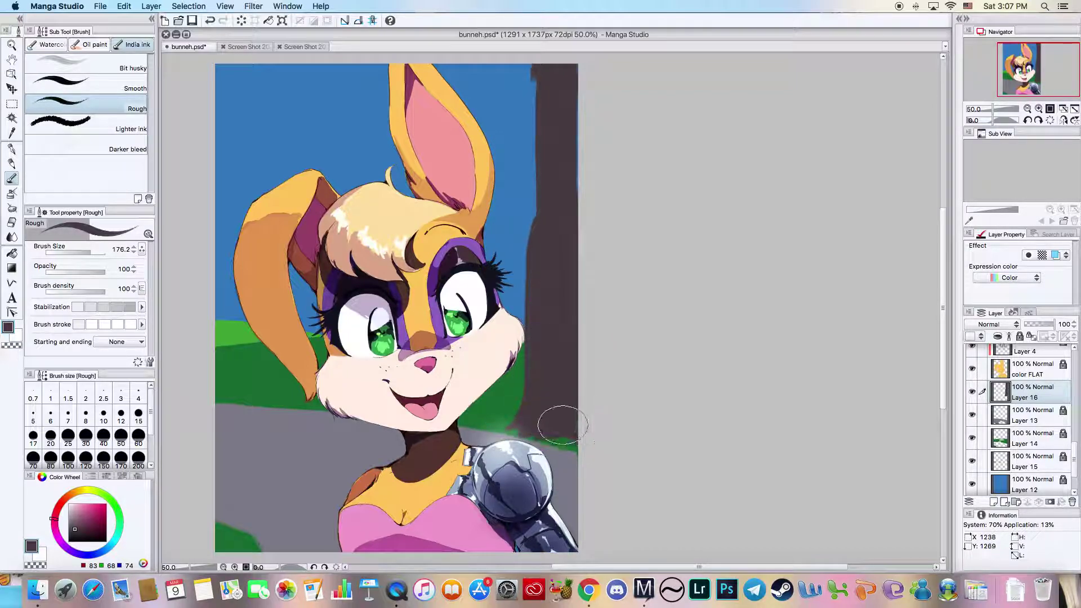
click(239, 47)
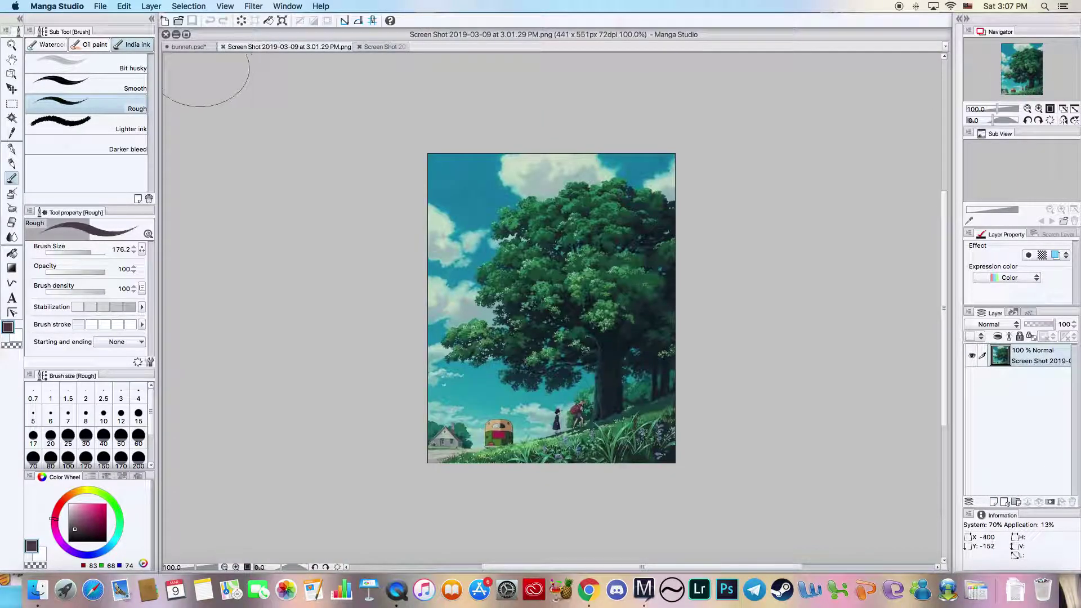
click(179, 48)
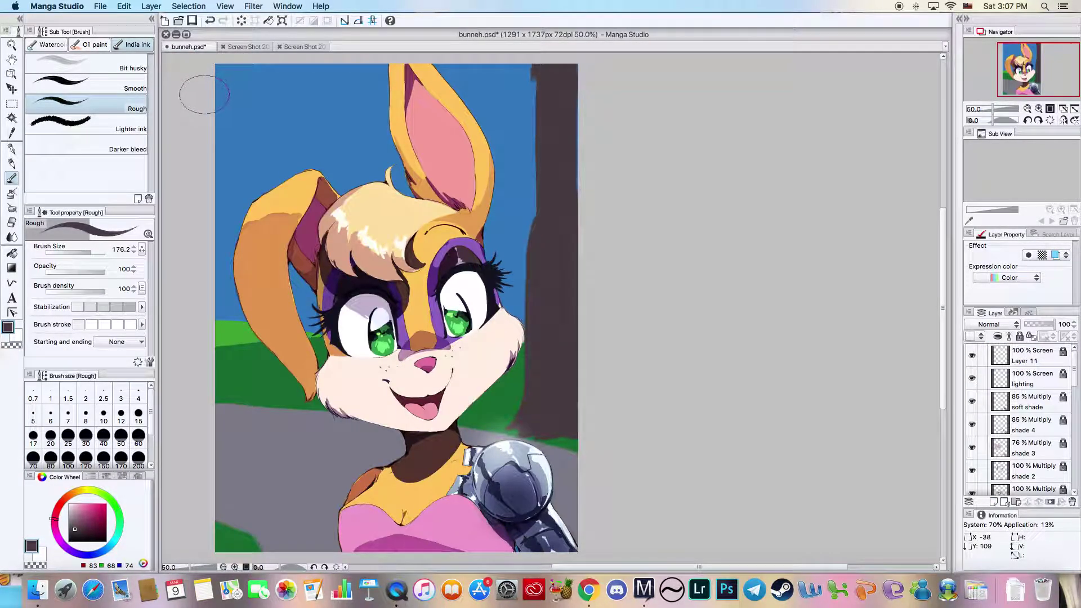
click(210, 20)
click(210, 20)
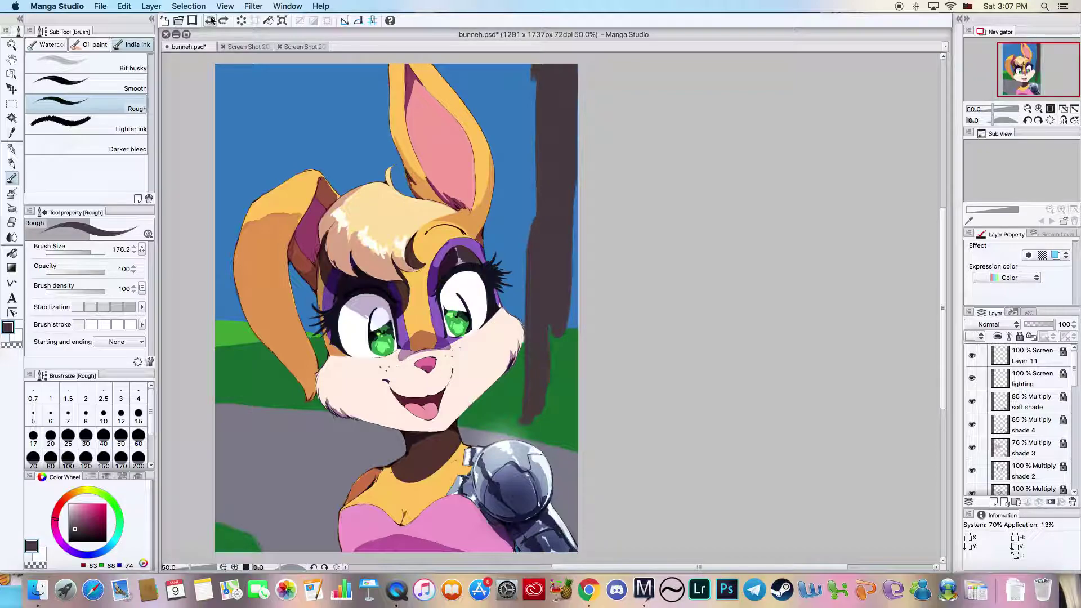
click(209, 20)
click(209, 20)
click(210, 21)
click(210, 21)
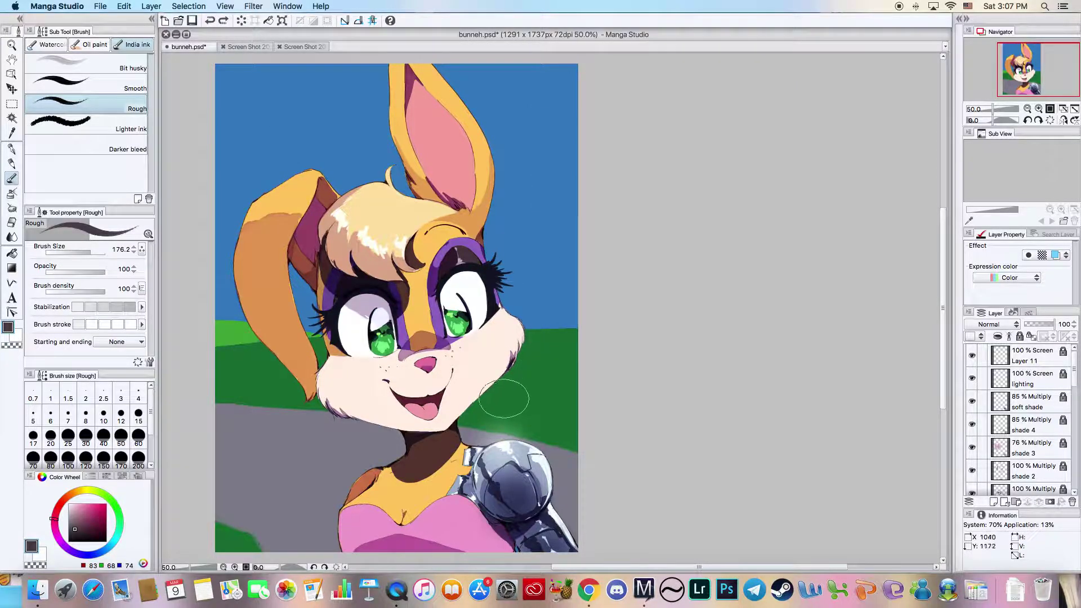
- Paint a narrower, tapering brown (83, 68, 74) tree trunk with roots on the grass behind the metal arm, save, and lock its layer
mouse_move(520, 396)
mouse_down()
mouse_move(548, 231)
mouse_move(539, 136)
mouse_move(546, 402)
mouse_move(566, 399)
mouse_move(538, 241)
mouse_move(541, 267)
mouse_move(542, 181)
mouse_move(546, 245)
mouse_move(542, 204)
mouse_up()
key(super+s)
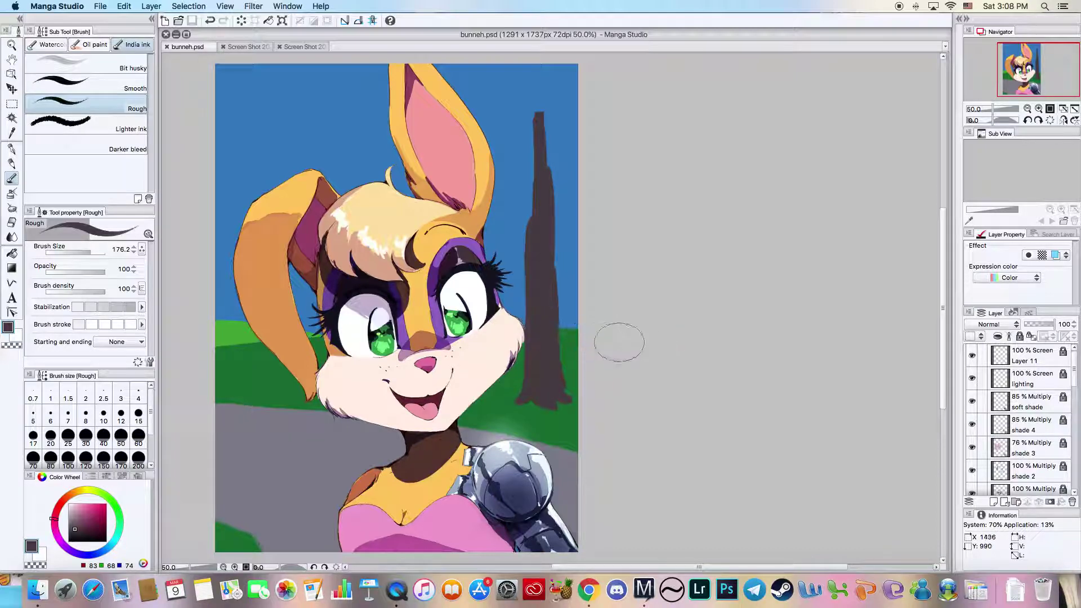
click(1019, 336)
drag(1073, 377, 1073, 472)
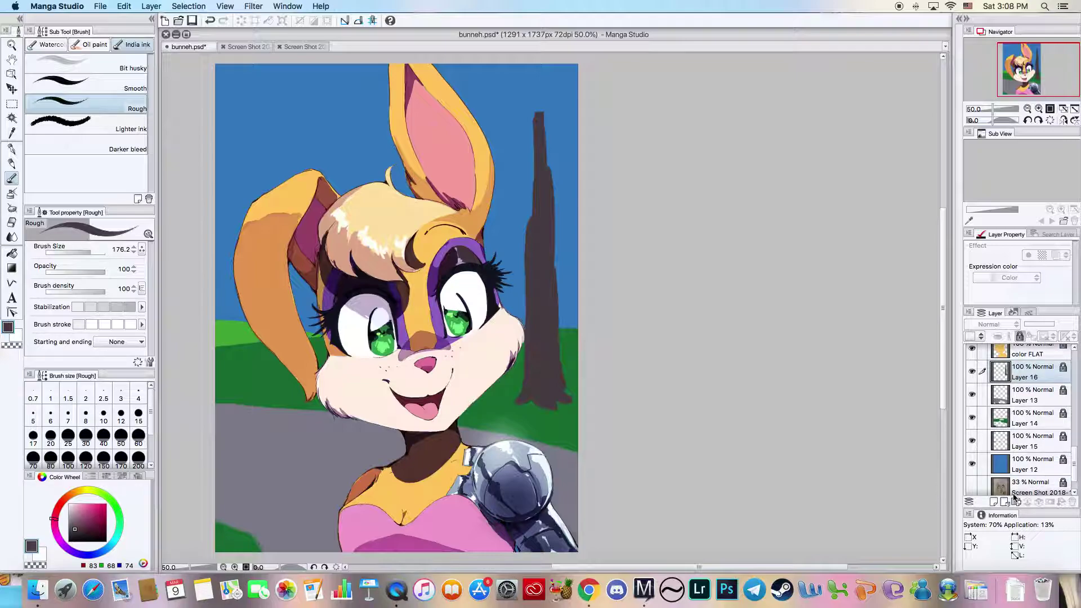
- Add a layer above the trunk layer and rough in dark blue (45, 54, 83) foliage around the upper trunk with the Lighter ink brush at 212.4
click(993, 502)
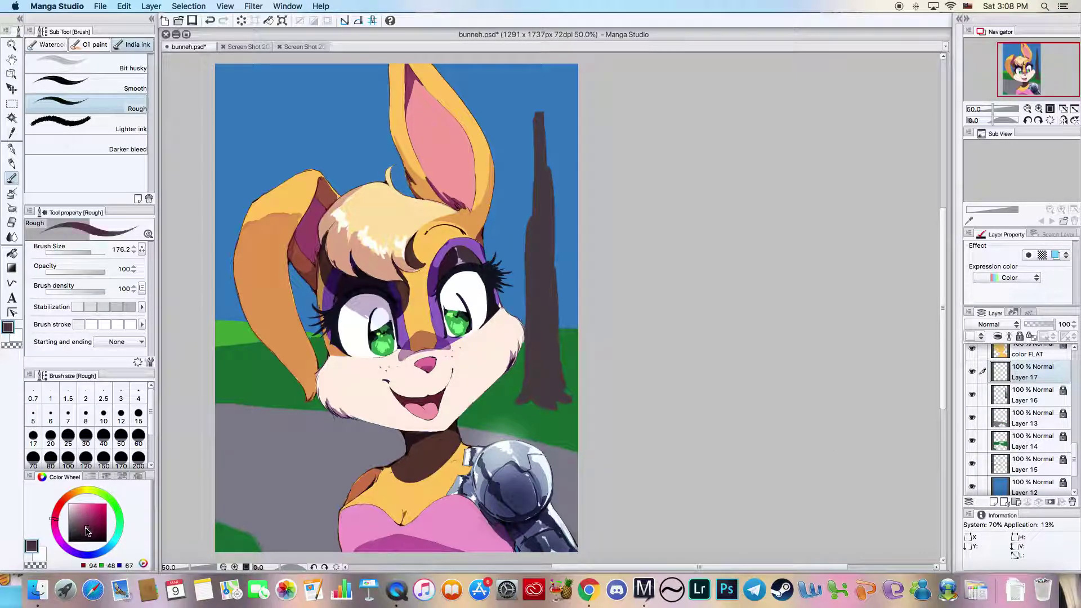
drag(83, 557, 94, 556)
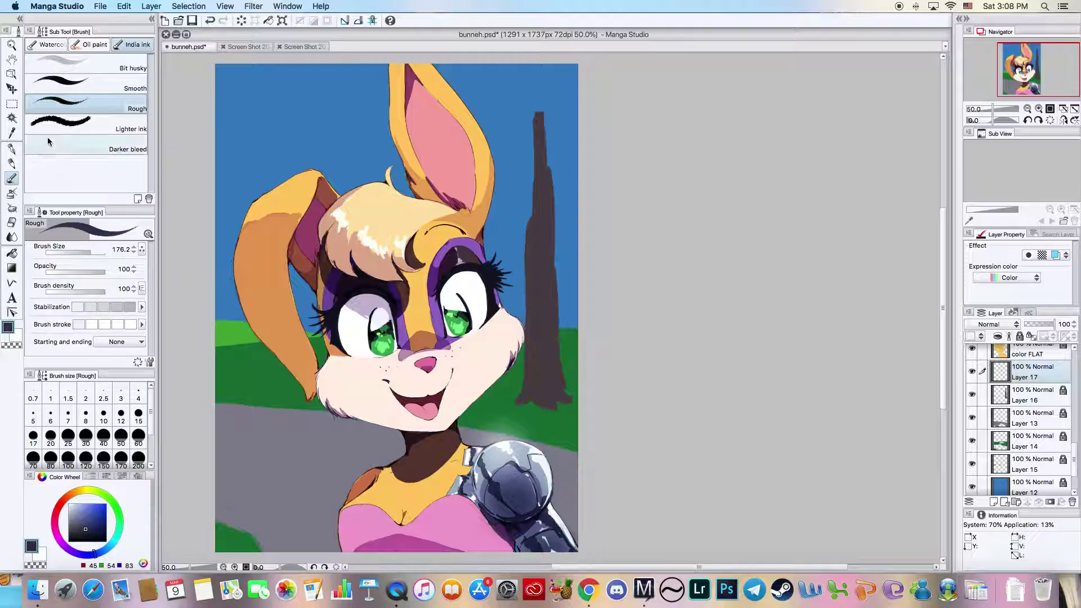
click(74, 125)
drag(97, 252, 91, 252)
mouse_move(543, 74)
mouse_down()
mouse_move(538, 121)
mouse_move(476, 167)
mouse_move(508, 211)
mouse_move(495, 250)
mouse_move(518, 242)
mouse_move(525, 215)
mouse_move(525, 251)
mouse_move(543, 246)
mouse_move(552, 210)
mouse_move(575, 241)
mouse_move(559, 189)
mouse_move(576, 134)
mouse_move(549, 147)
mouse_move(511, 121)
mouse_move(476, 121)
mouse_move(447, 159)
mouse_move(515, 176)
mouse_move(531, 152)
mouse_move(538, 187)
mouse_move(566, 213)
mouse_up()
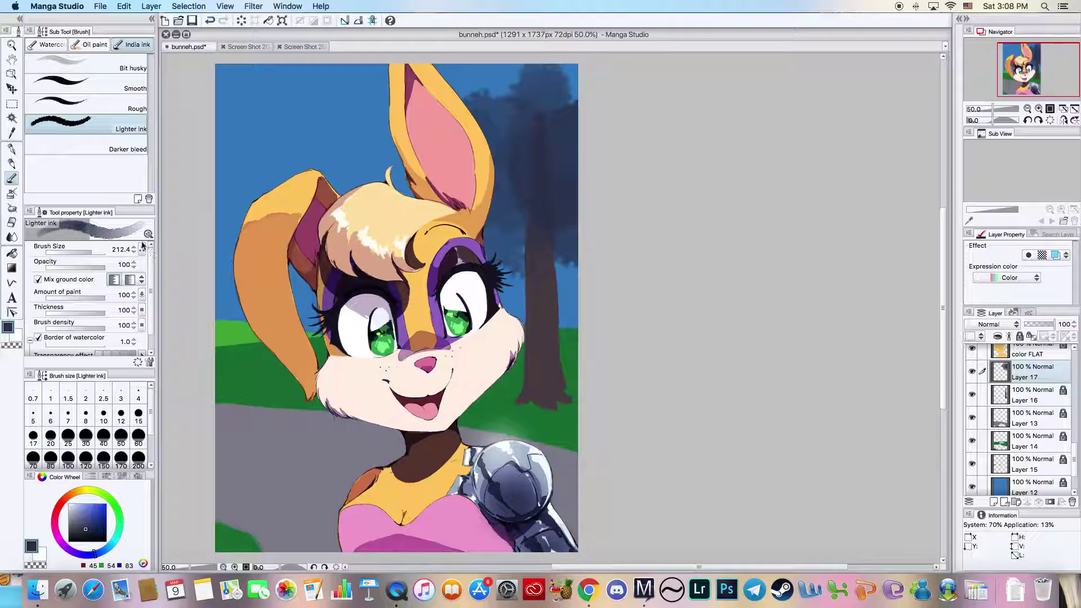
- Fill in the tree's canopy with darker navy (34, 40, 60) using the Smooth brush at size 193.5, and save the file
click(62, 84)
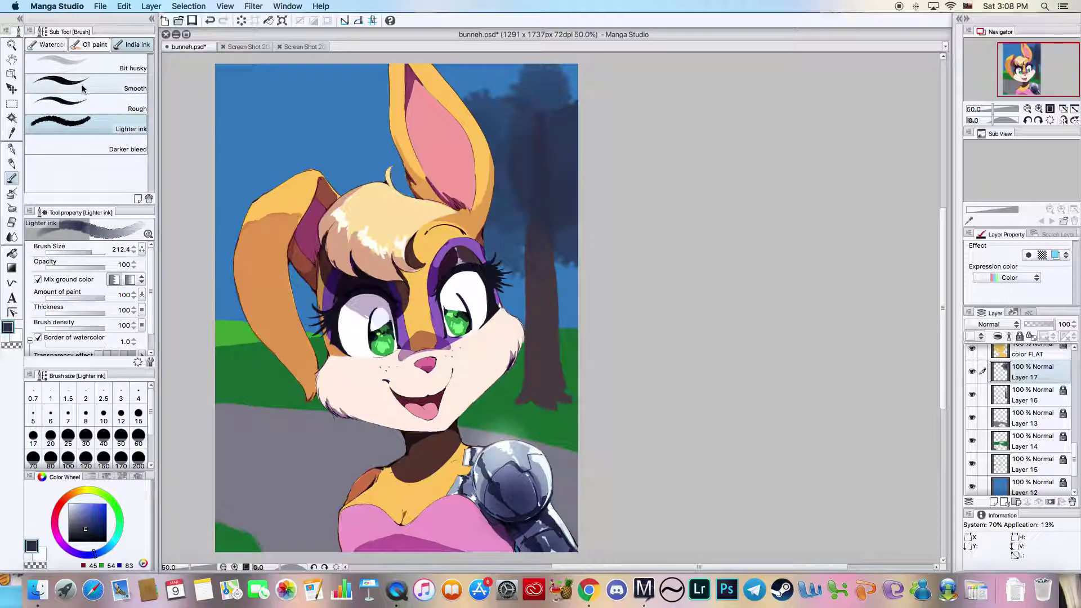
drag(86, 253, 93, 256)
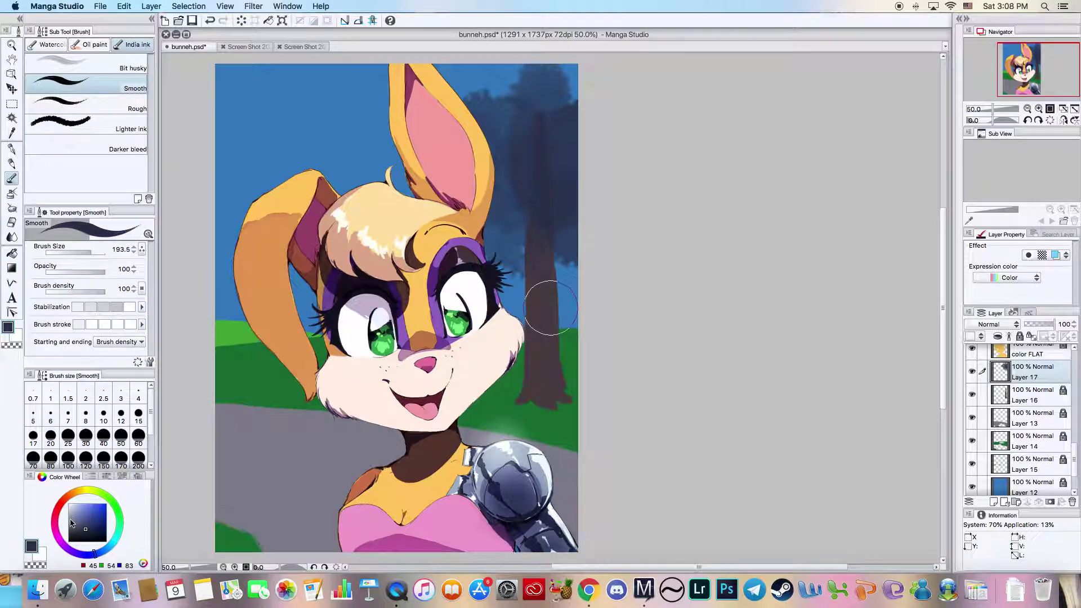
click(85, 536)
mouse_move(499, 120)
mouse_down()
mouse_move(531, 84)
mouse_move(550, 92)
mouse_move(546, 79)
mouse_move(506, 124)
mouse_move(486, 254)
mouse_move(504, 270)
mouse_move(517, 242)
mouse_move(528, 260)
mouse_move(549, 226)
mouse_move(565, 261)
mouse_move(574, 245)
mouse_move(505, 220)
mouse_move(544, 192)
mouse_move(565, 219)
mouse_move(588, 224)
mouse_move(527, 244)
mouse_move(543, 250)
mouse_move(541, 229)
mouse_move(582, 151)
mouse_move(560, 129)
mouse_move(519, 153)
mouse_move(502, 100)
mouse_move(498, 112)
mouse_move(483, 106)
mouse_move(476, 137)
mouse_move(527, 145)
mouse_move(552, 111)
mouse_move(573, 114)
mouse_move(576, 100)
mouse_move(563, 111)
mouse_move(500, 95)
mouse_move(518, 120)
mouse_move(523, 177)
mouse_move(566, 249)
mouse_move(557, 276)
mouse_move(487, 289)
mouse_move(566, 281)
mouse_up()
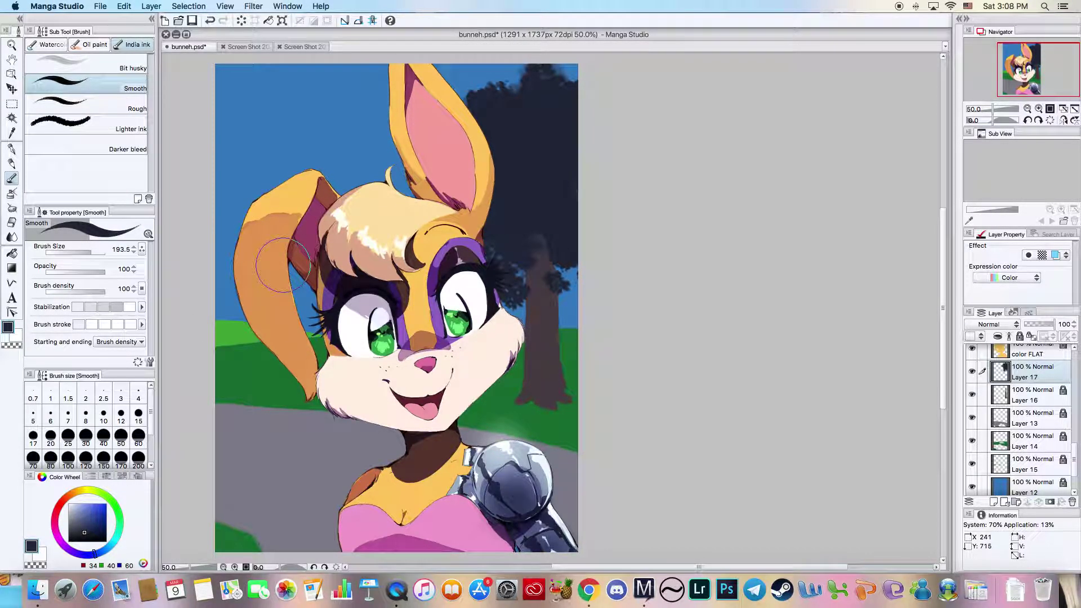
key(super+s)
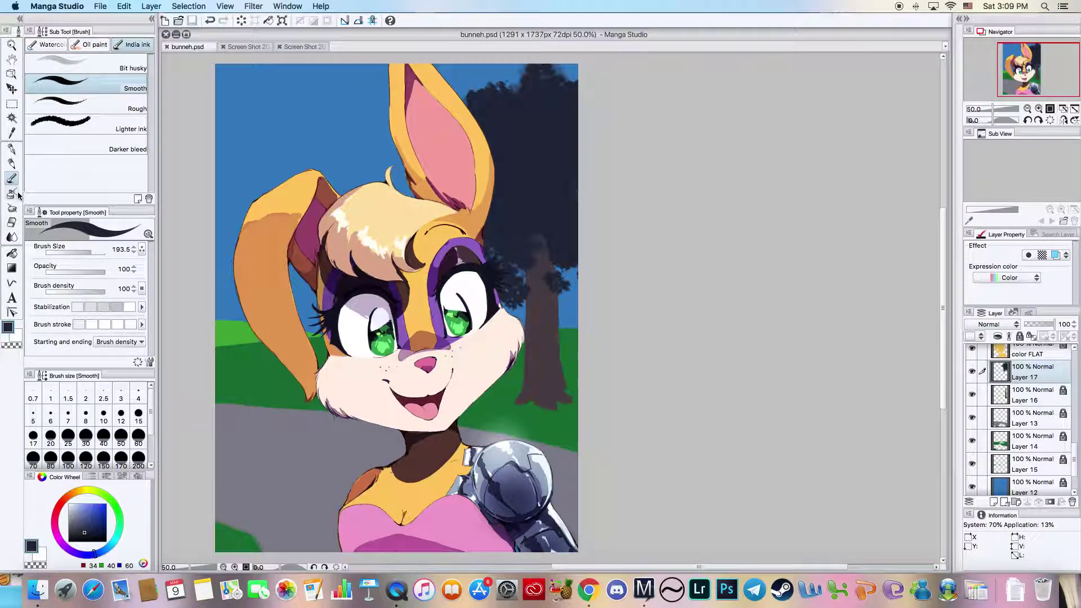
- Set the Darker bleed brush to size 76, brush density 83 and particle size 22.6, and raise its particle density
click(52, 45)
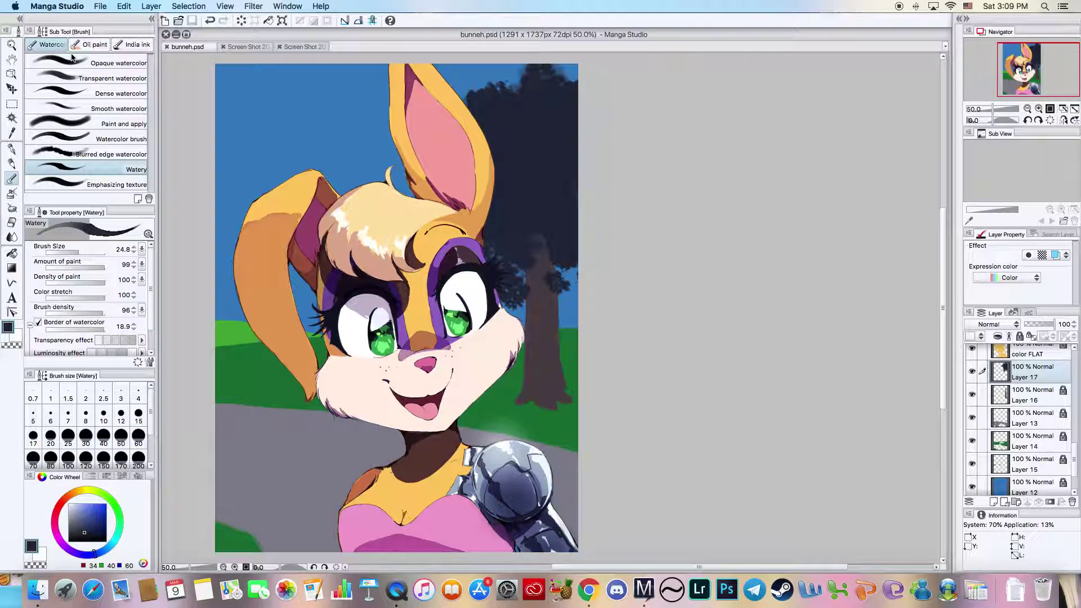
click(133, 45)
click(70, 143)
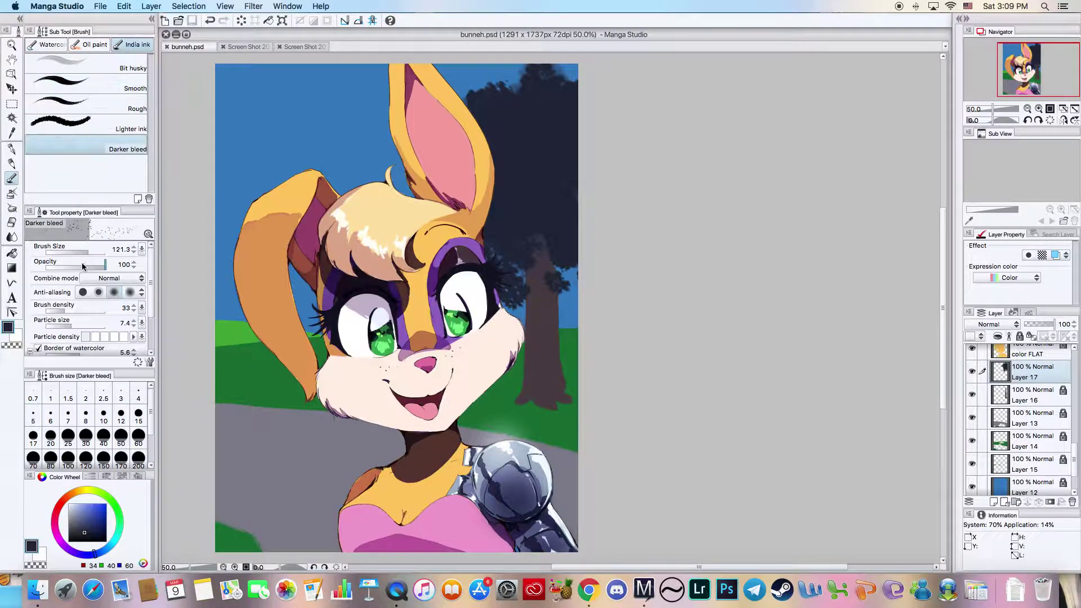
drag(88, 252, 79, 251)
click(82, 311)
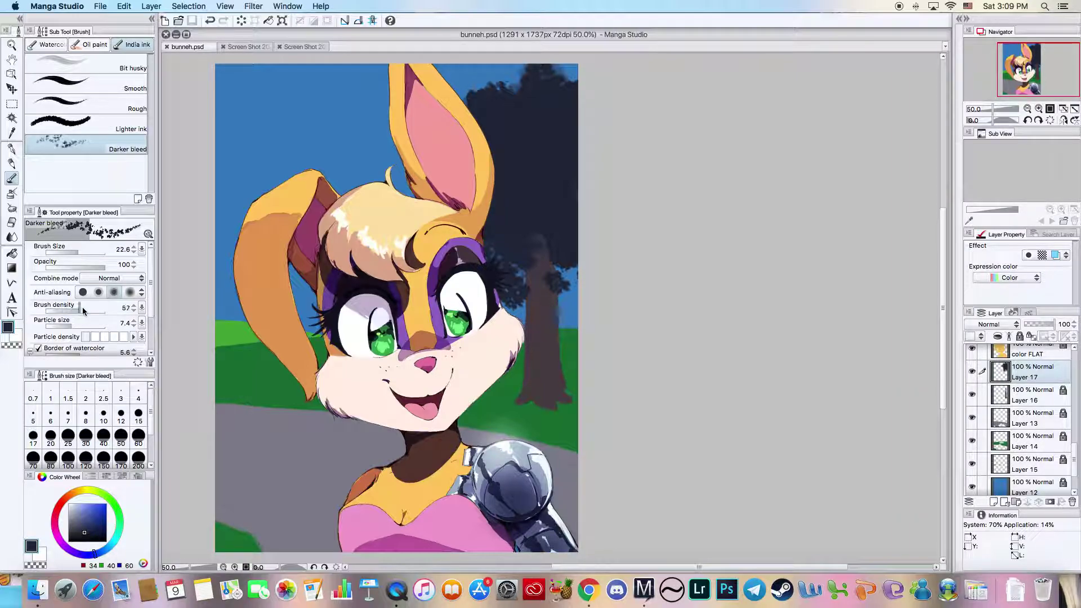
mouse_move(102, 311)
mouse_down()
mouse_move(112, 310)
mouse_move(77, 325)
mouse_up()
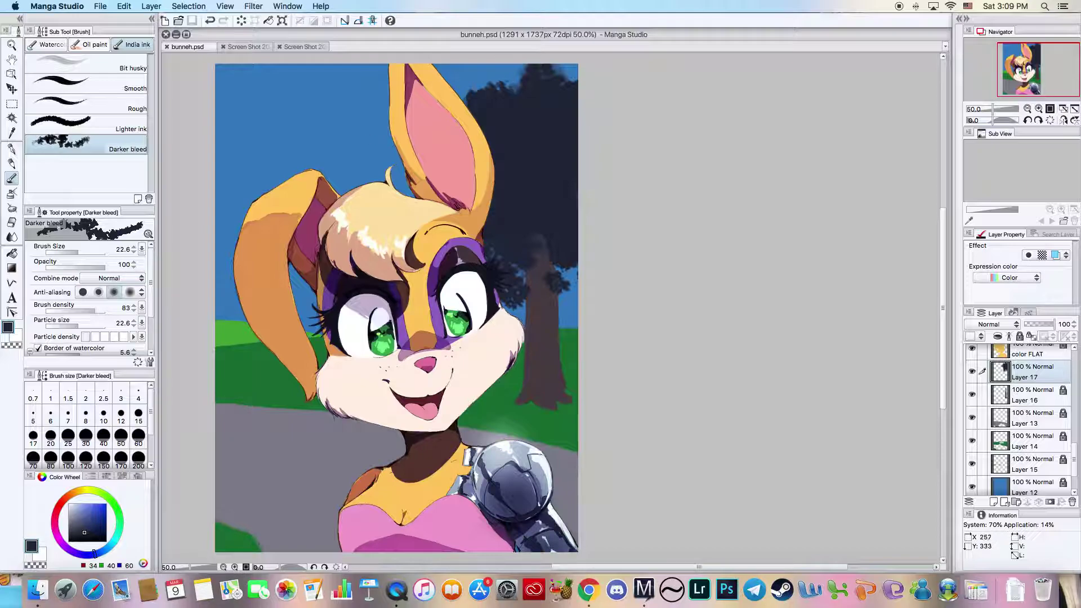
drag(87, 249, 85, 250)
drag(96, 338, 117, 337)
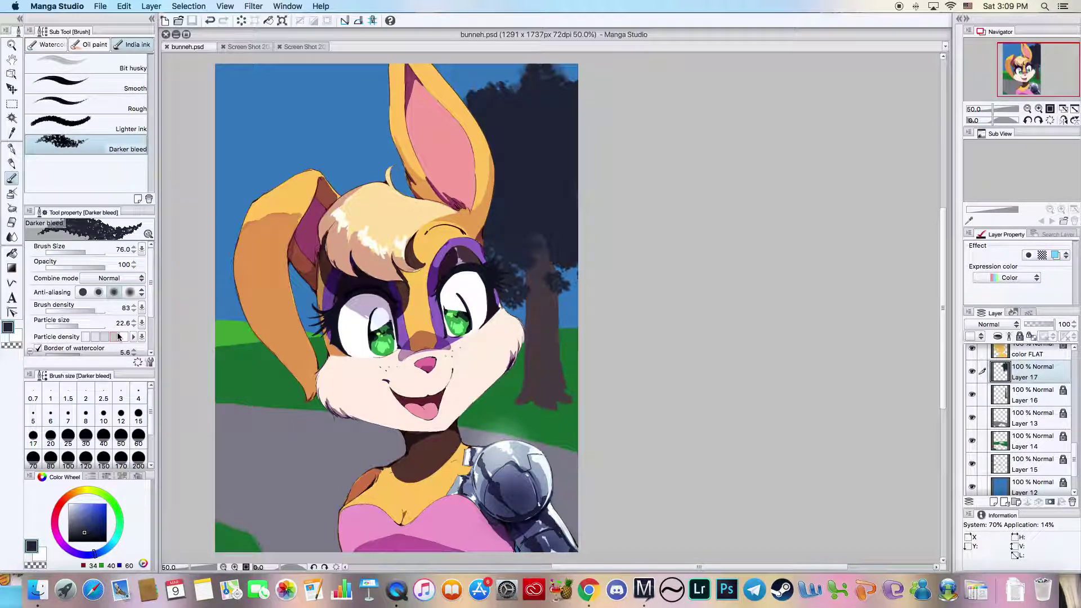
- Test leaf dabs on the canopy's upper edge beside the upright ear, raising the brush's particle density and setting particle size to 39.5
drag(475, 99, 480, 88)
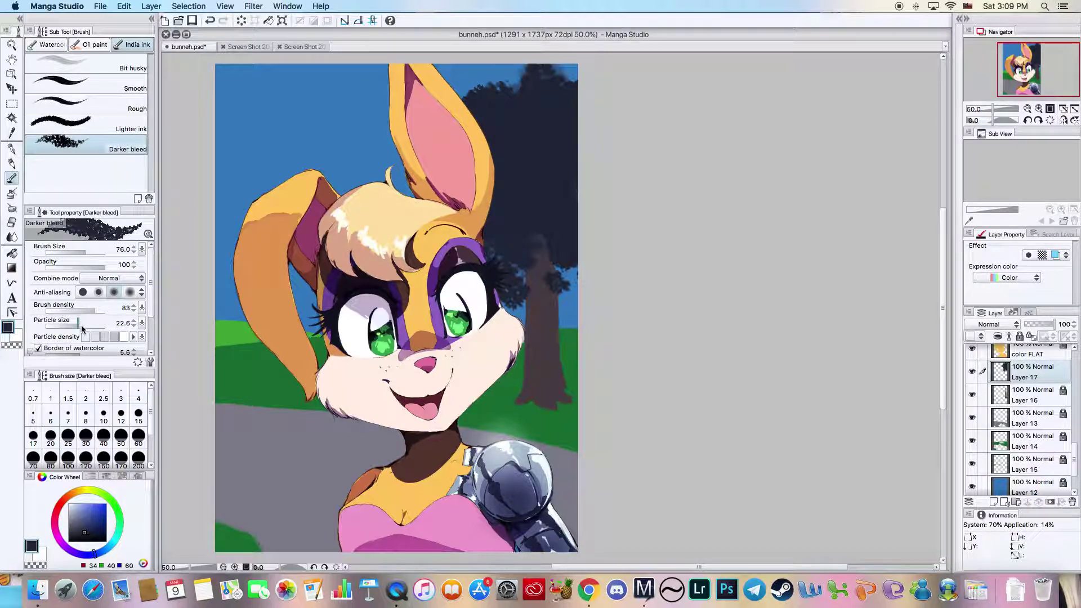
click(124, 337)
drag(79, 325, 86, 326)
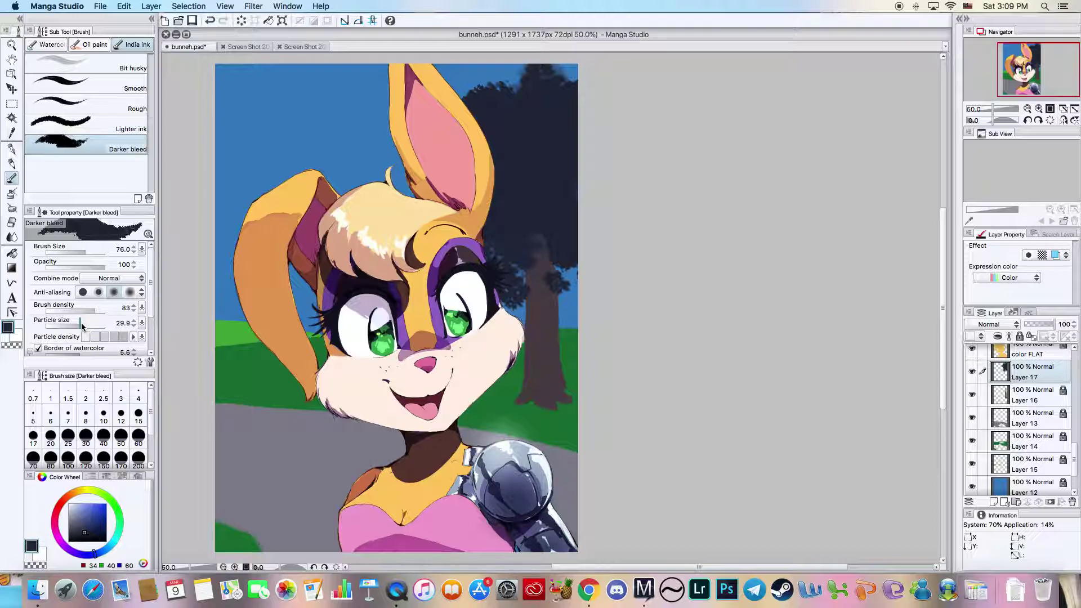
drag(478, 93, 496, 72)
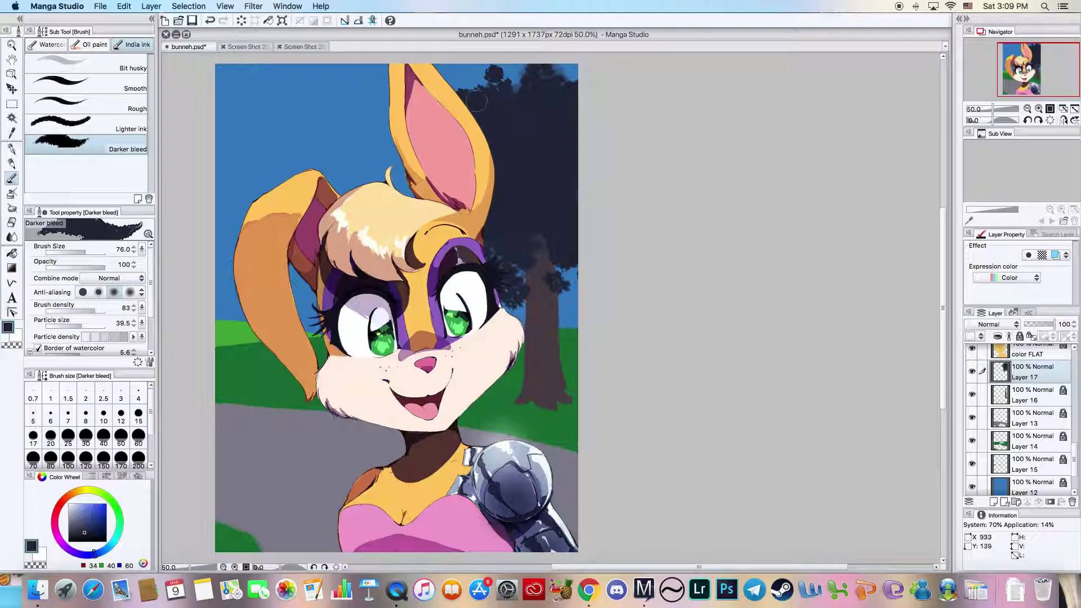
- Paint leafy texture along the canopy's upper and lower edges with the Darker bleed brush at size 146.2, and save the file
click(92, 253)
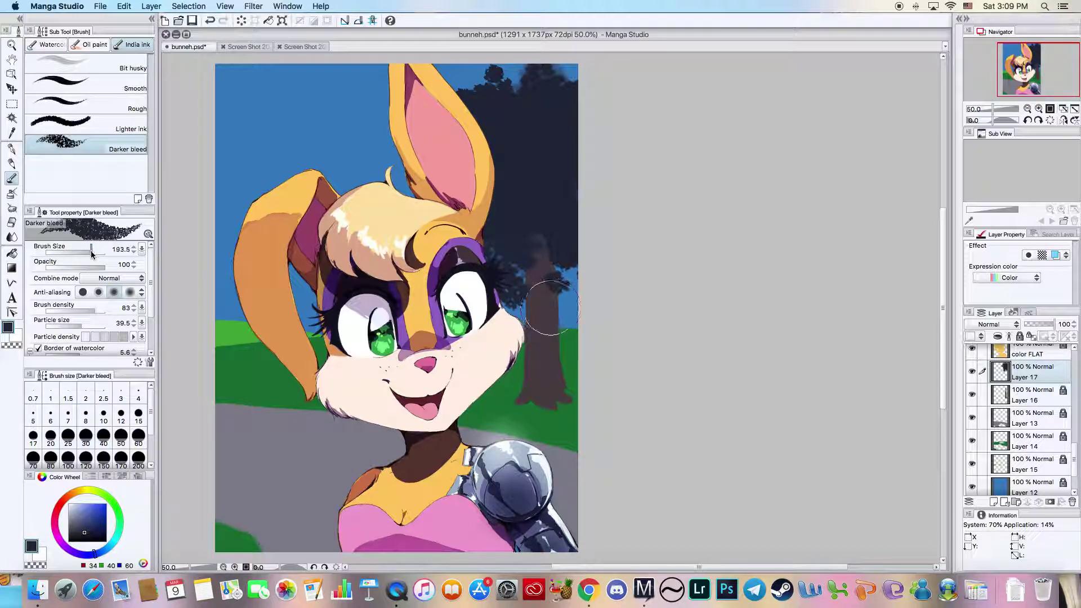
drag(91, 255, 90, 256)
mouse_move(523, 96)
mouse_down()
mouse_move(492, 90)
mouse_move(535, 73)
mouse_move(567, 100)
mouse_up()
drag(478, 100, 484, 78)
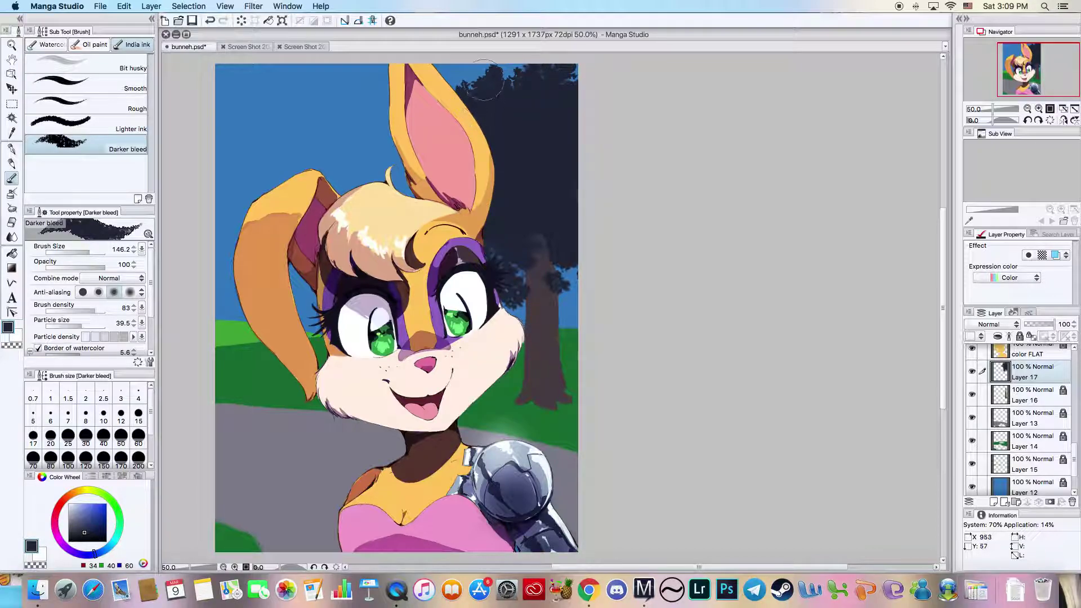
mouse_move(502, 241)
mouse_down()
mouse_move(488, 262)
mouse_move(539, 271)
mouse_move(530, 282)
mouse_move(561, 252)
mouse_move(560, 281)
mouse_move(592, 273)
mouse_move(524, 271)
mouse_up()
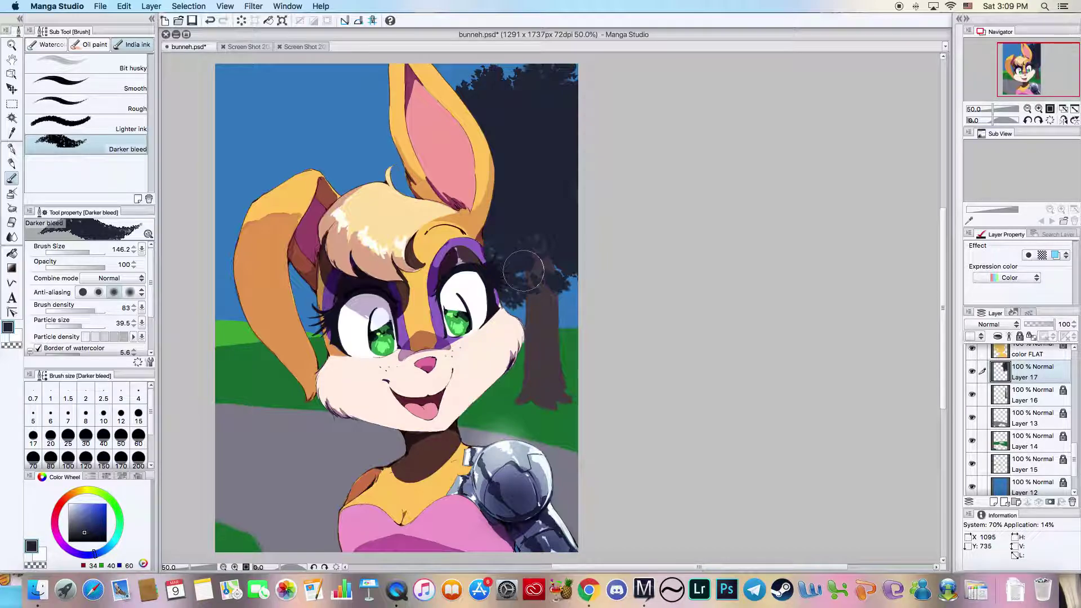
key(super+s)
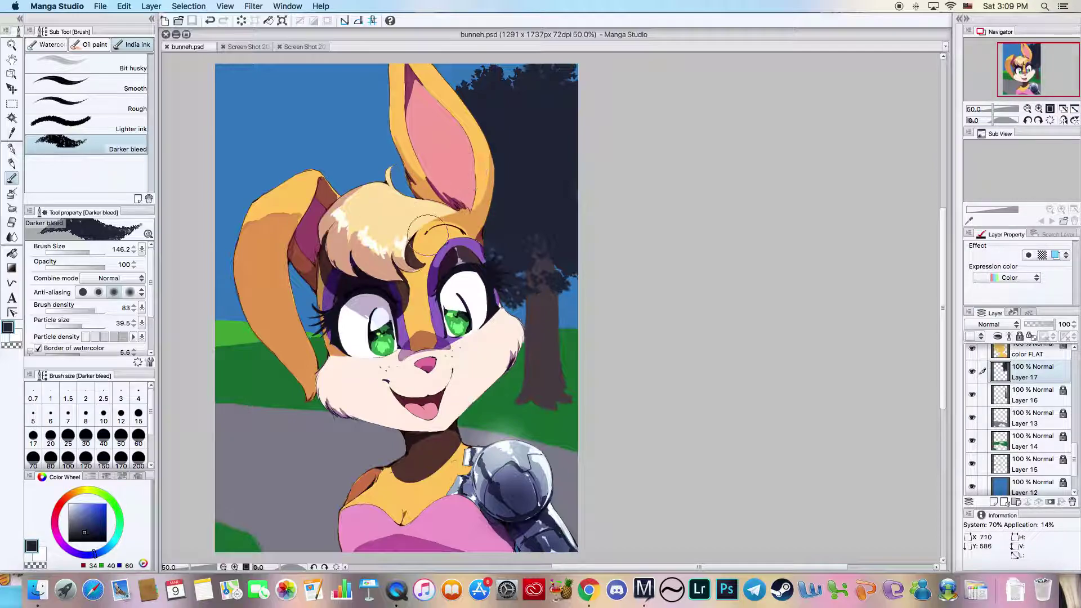
- Add leaf clusters around the canopy's lower edge and dab near-black (19, 22, 30) foliage over its lower part
mouse_move(494, 284)
mouse_down()
mouse_move(491, 260)
mouse_move(473, 251)
mouse_move(509, 267)
mouse_move(549, 270)
mouse_up()
click(81, 537)
mouse_move(467, 185)
mouse_down()
mouse_move(498, 225)
mouse_move(501, 271)
mouse_move(518, 299)
mouse_up()
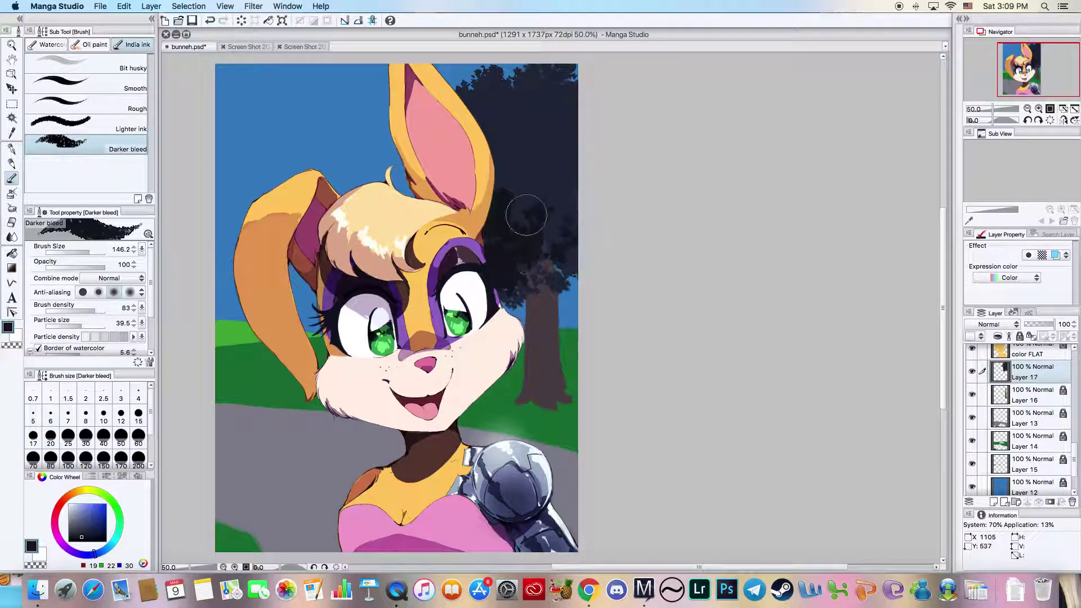
- Try shading the canopy near-black with the Lighter ink brush, save and lock the foliage layer, and undo back to the leaf-textured canopy
click(78, 125)
mouse_move(535, 230)
mouse_down()
mouse_move(489, 179)
mouse_move(528, 160)
mouse_move(499, 131)
mouse_move(560, 233)
mouse_move(579, 165)
mouse_move(543, 127)
mouse_move(522, 186)
mouse_move(555, 221)
mouse_move(498, 211)
mouse_move(473, 217)
mouse_up()
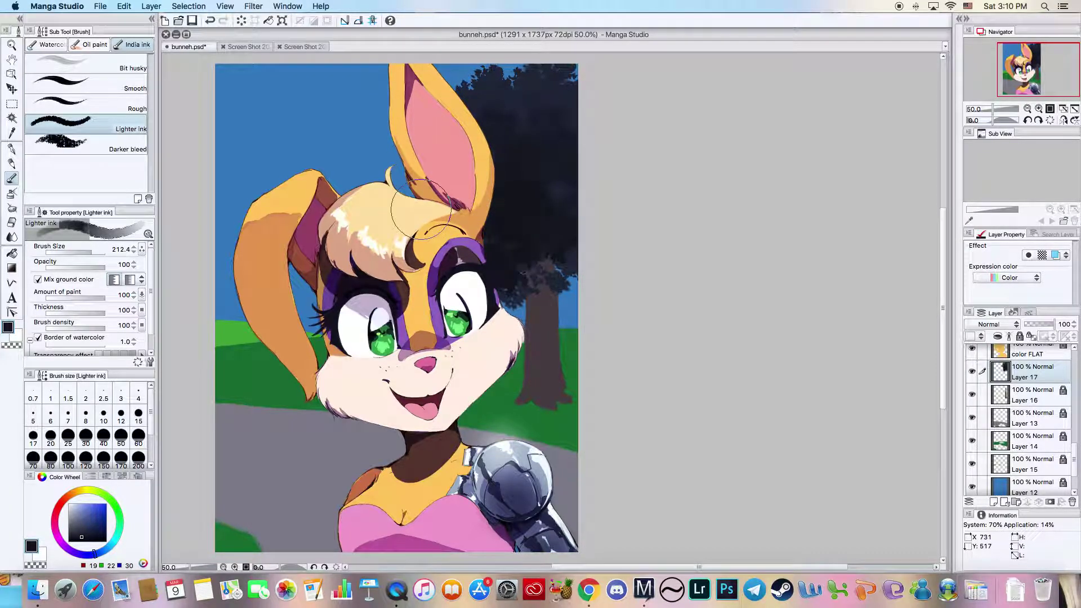
key(super+s)
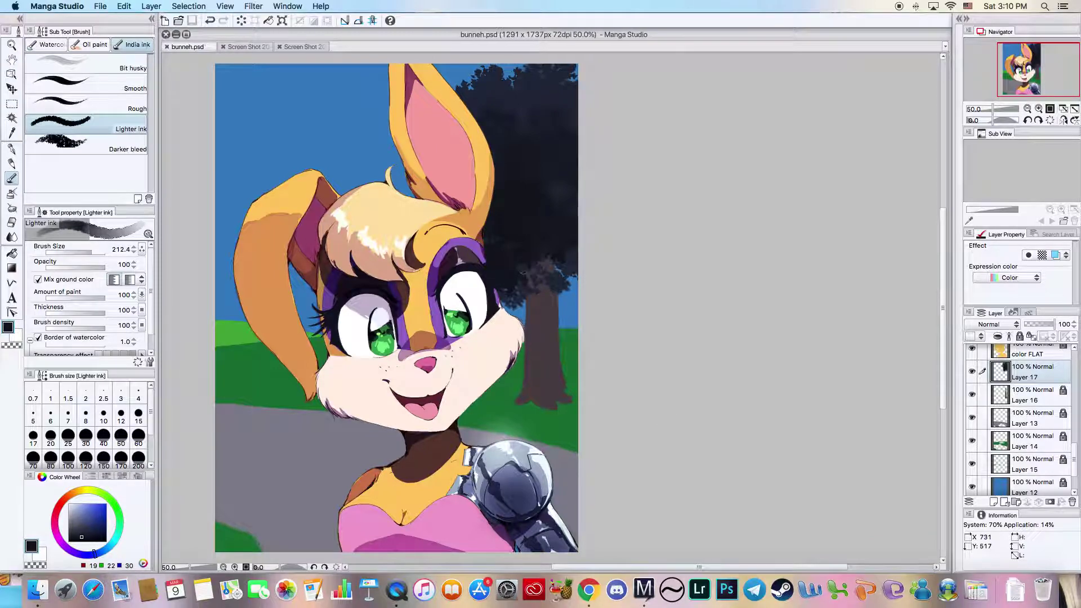
click(1019, 338)
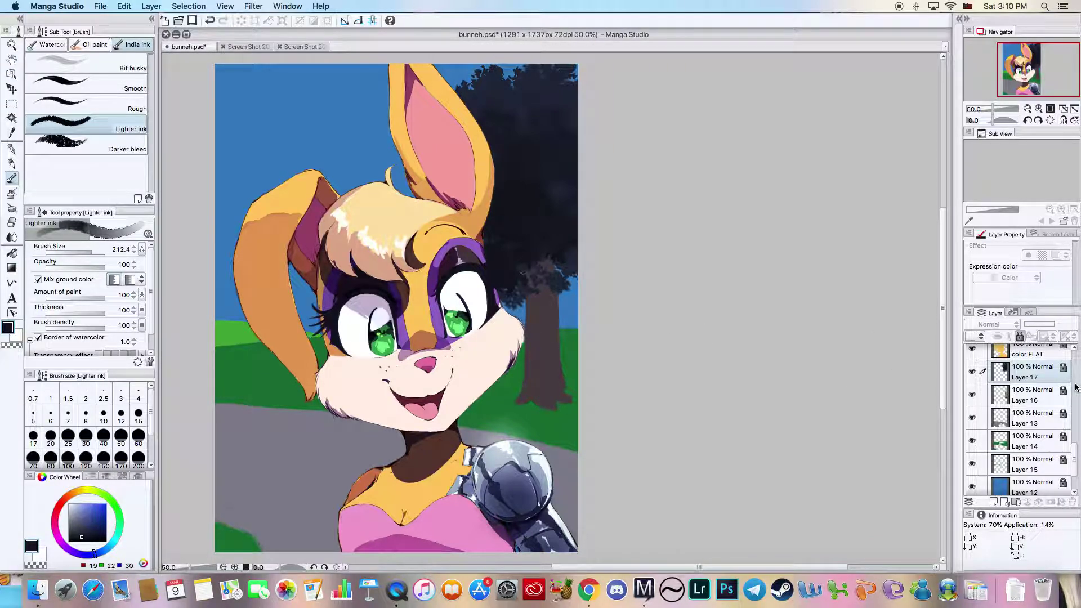
scroll(1071, 450, down, 2)
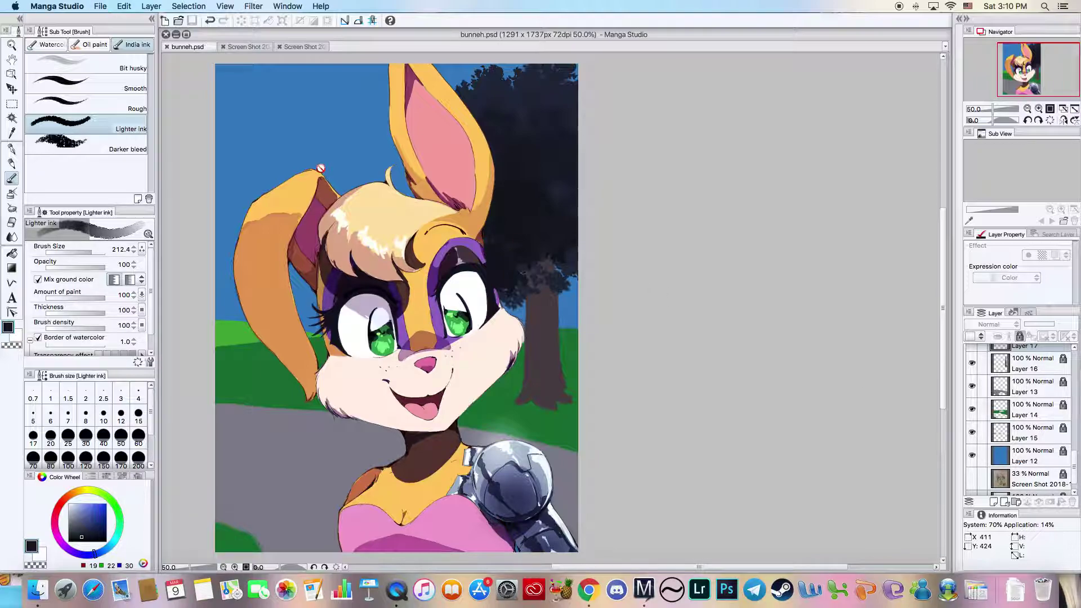
click(210, 20)
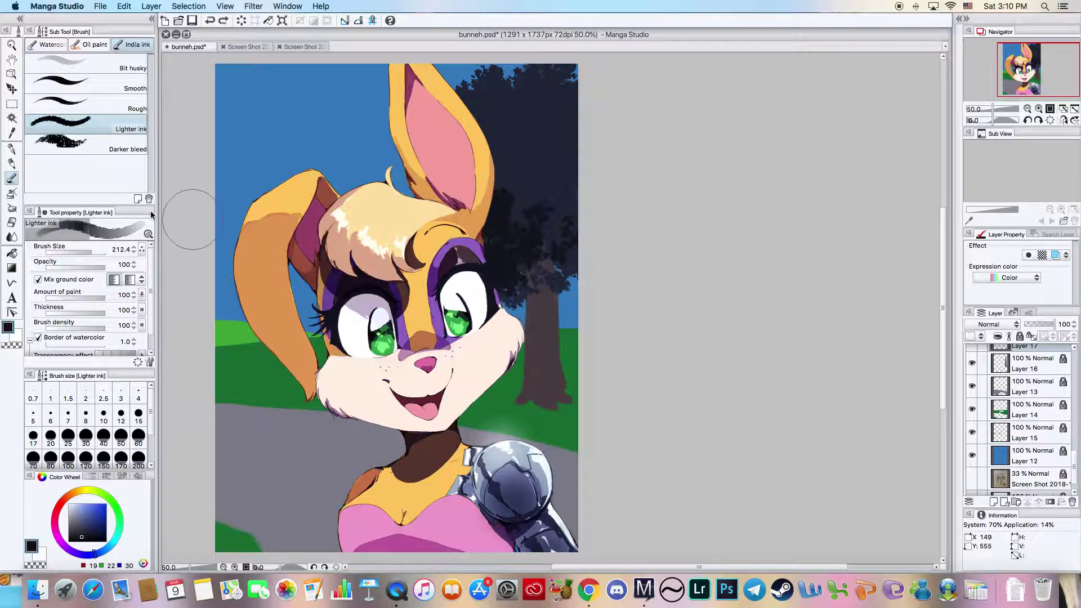
- Repaint the near-black shading over the canopy with the Lighter ink brush, save the file, and lock the foliage layer
mouse_move(539, 221)
mouse_down()
mouse_move(509, 213)
mouse_move(530, 200)
mouse_move(548, 206)
mouse_move(576, 238)
mouse_move(548, 237)
mouse_move(534, 258)
mouse_move(552, 259)
mouse_move(507, 213)
mouse_move(546, 255)
mouse_move(535, 266)
mouse_move(542, 261)
mouse_move(475, 122)
mouse_move(517, 140)
mouse_move(552, 122)
mouse_move(554, 198)
mouse_move(576, 163)
mouse_move(543, 151)
mouse_move(526, 233)
mouse_move(501, 258)
mouse_move(481, 234)
mouse_move(537, 204)
mouse_move(512, 246)
mouse_move(519, 263)
mouse_move(557, 193)
mouse_move(501, 151)
mouse_move(537, 126)
mouse_move(513, 127)
mouse_up()
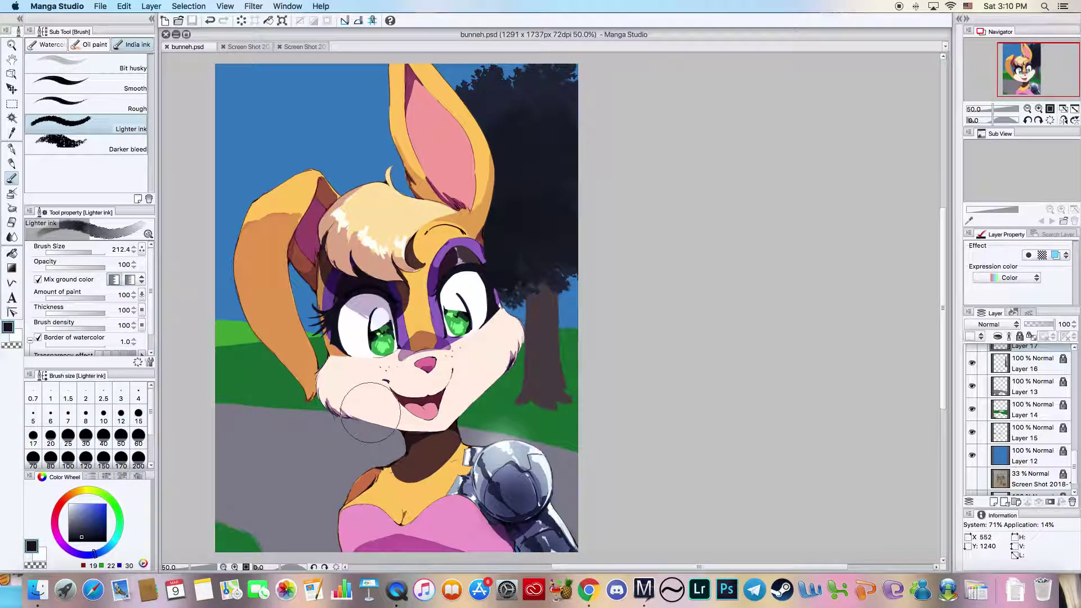
click(1019, 336)
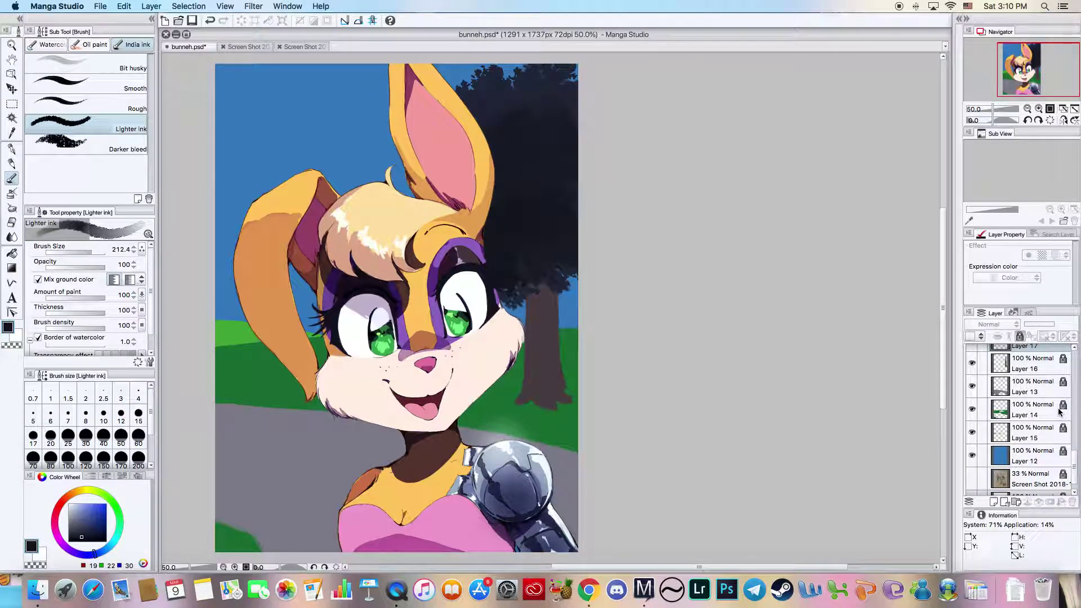
- Add a Multiply layer at 56% opacity above the road layer and set the drawing colour to dark bluish purple (61, 60, 113)
click(1028, 392)
click(993, 503)
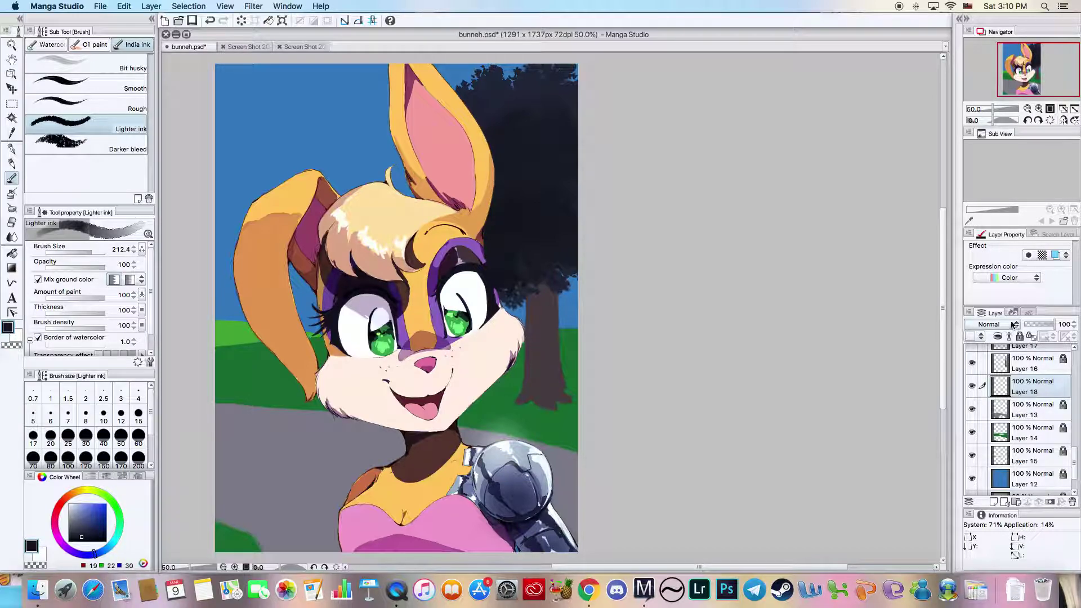
click(992, 324)
click(977, 359)
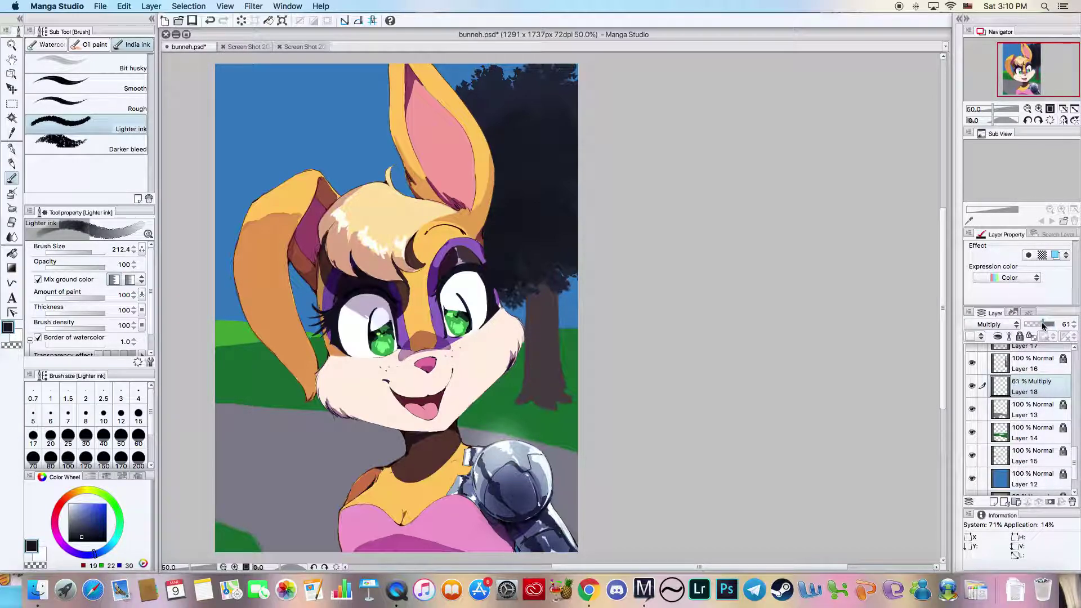
click(88, 529)
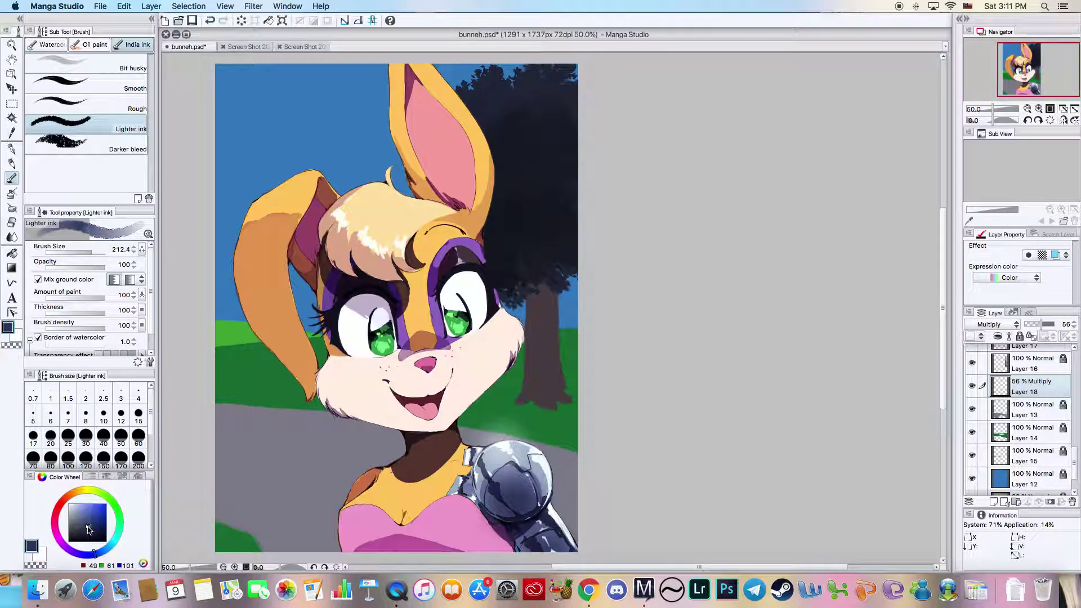
drag(88, 551, 85, 556)
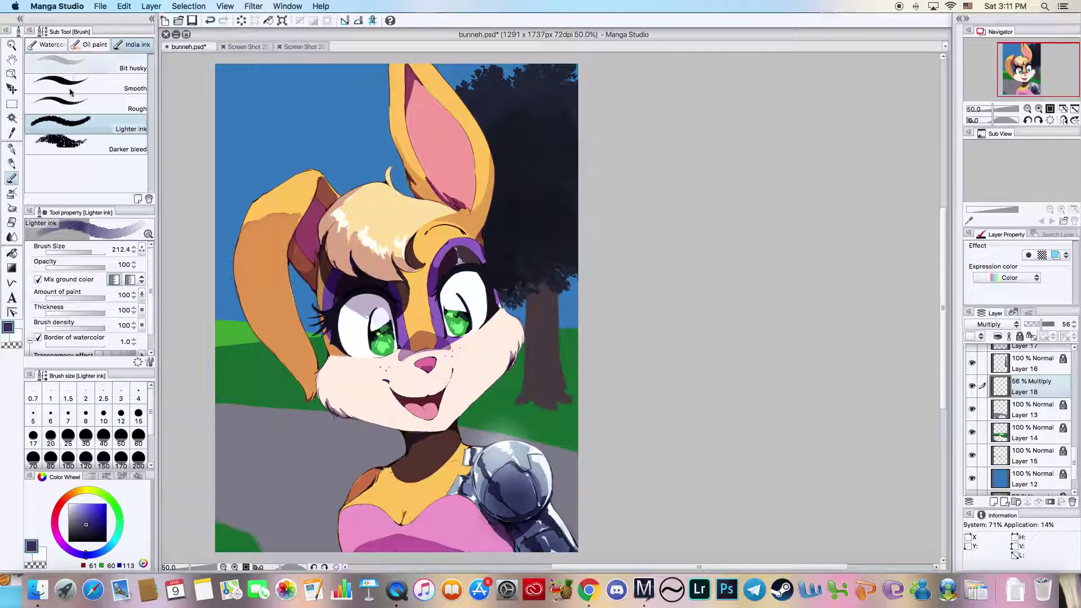
- Paint a shadow on the grass around the trunk with the Watery brush at 212.4, set layer opacity to 78%, and trim it with the Hard eraser
click(51, 45)
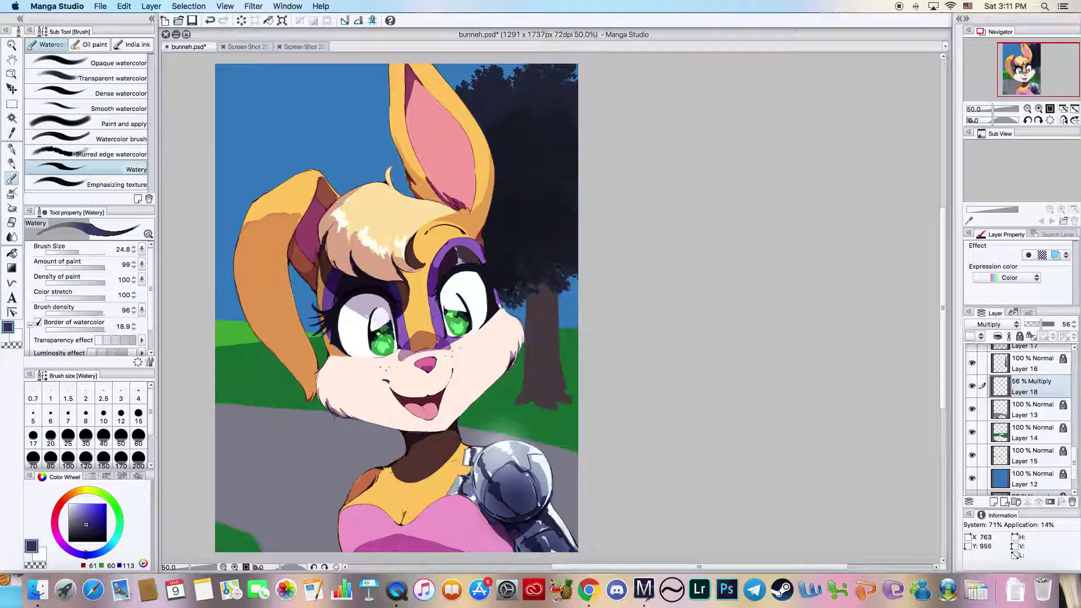
drag(84, 252, 92, 251)
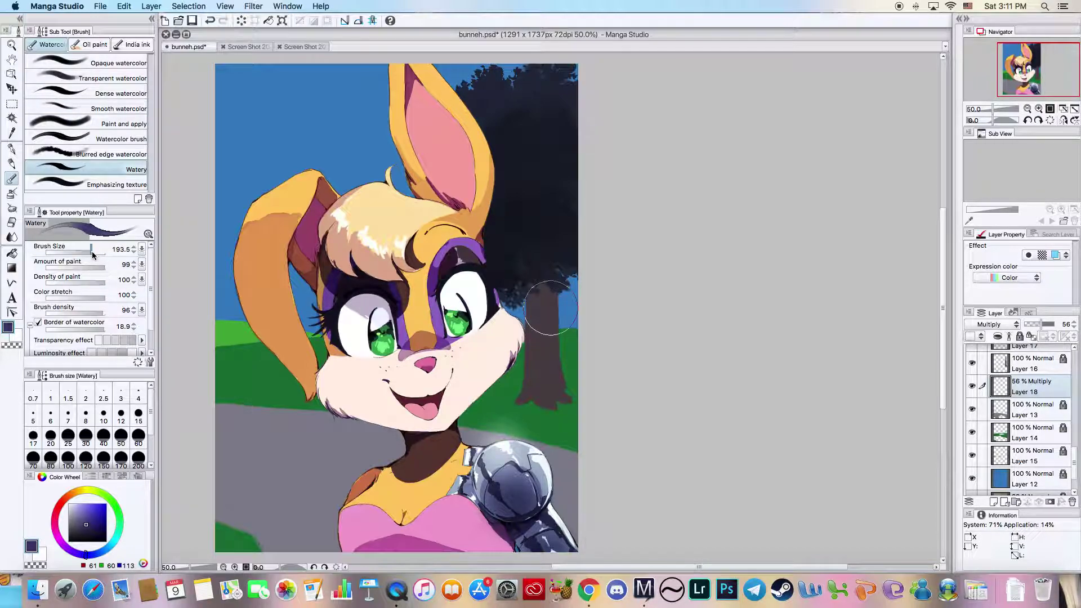
mouse_move(515, 385)
mouse_down()
mouse_move(470, 401)
mouse_move(531, 414)
mouse_move(548, 436)
mouse_move(581, 434)
mouse_move(580, 392)
mouse_move(568, 388)
mouse_move(635, 392)
mouse_move(515, 404)
mouse_move(527, 401)
mouse_move(510, 394)
mouse_move(524, 385)
mouse_move(503, 377)
mouse_up()
mouse_move(1042, 327)
mouse_down()
mouse_move(1054, 326)
mouse_move(1044, 331)
mouse_up()
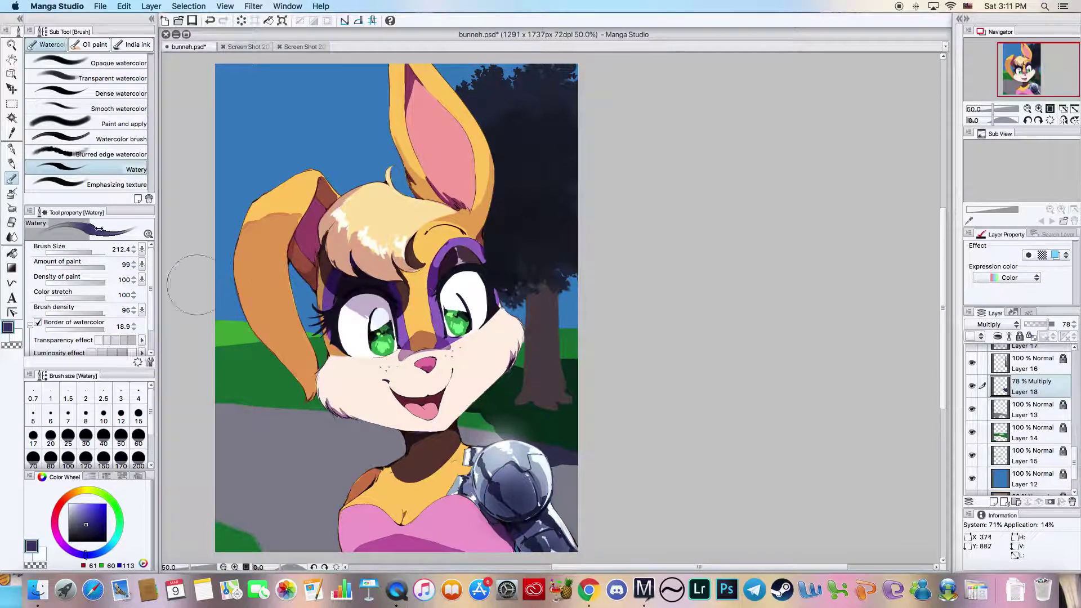
click(11, 221)
drag(491, 377, 608, 368)
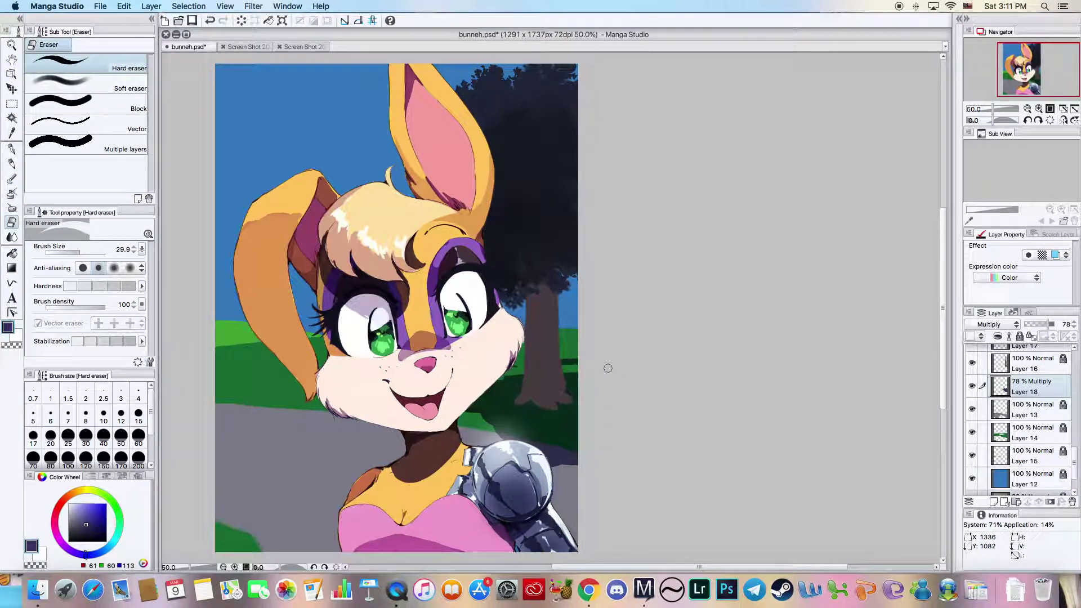
- Paint leafy texture along the edges of the grass and road shadow with the Darker bleed brush at 146.2, save, and lock the shadow layer
click(11, 179)
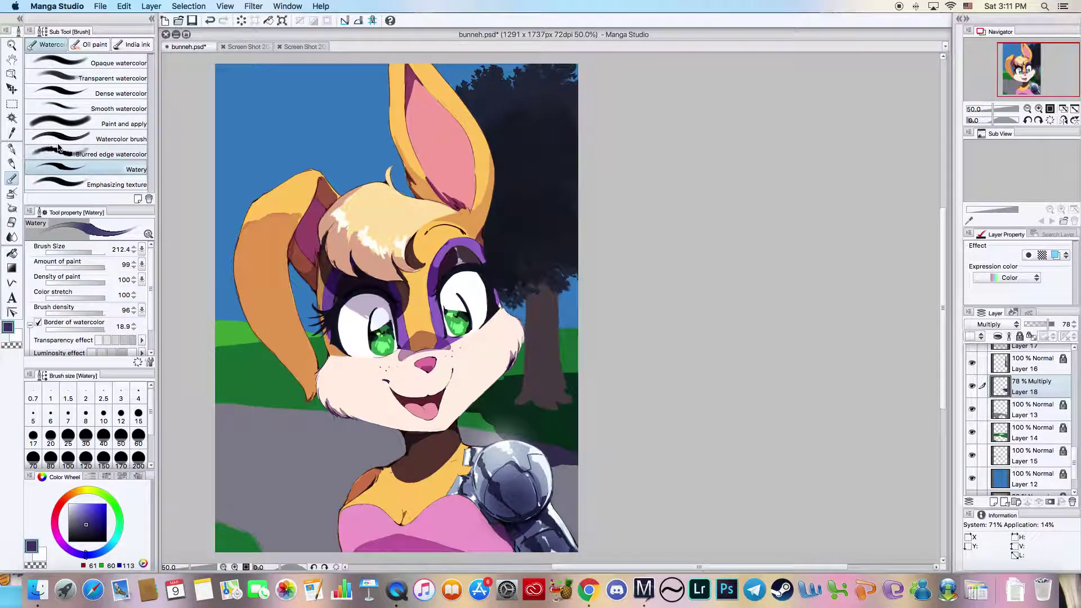
click(118, 46)
click(84, 145)
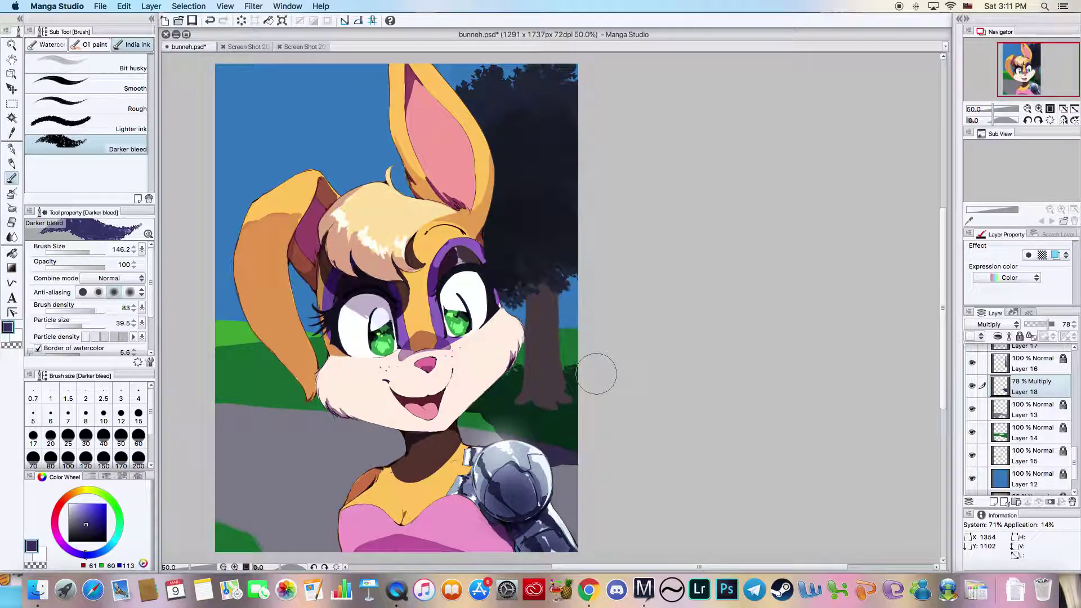
mouse_move(454, 421)
mouse_down()
mouse_move(513, 427)
mouse_move(447, 411)
mouse_move(543, 439)
mouse_move(522, 455)
mouse_move(611, 483)
mouse_move(524, 437)
mouse_move(482, 440)
mouse_move(509, 455)
mouse_move(491, 457)
mouse_move(574, 480)
mouse_move(590, 471)
mouse_move(578, 494)
mouse_move(589, 499)
mouse_move(515, 417)
mouse_move(462, 402)
mouse_up()
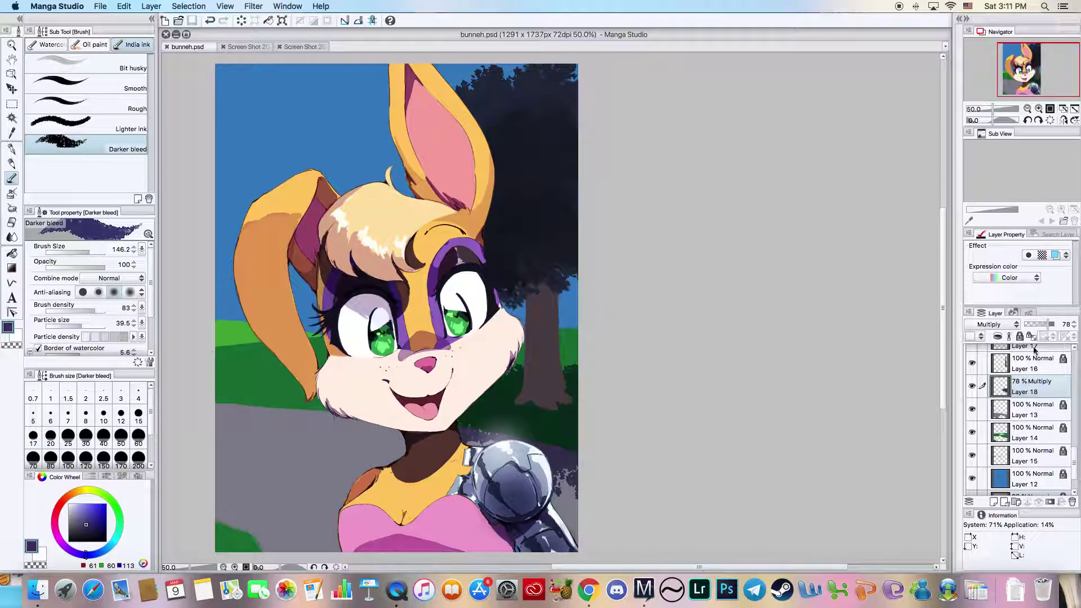
click(1020, 336)
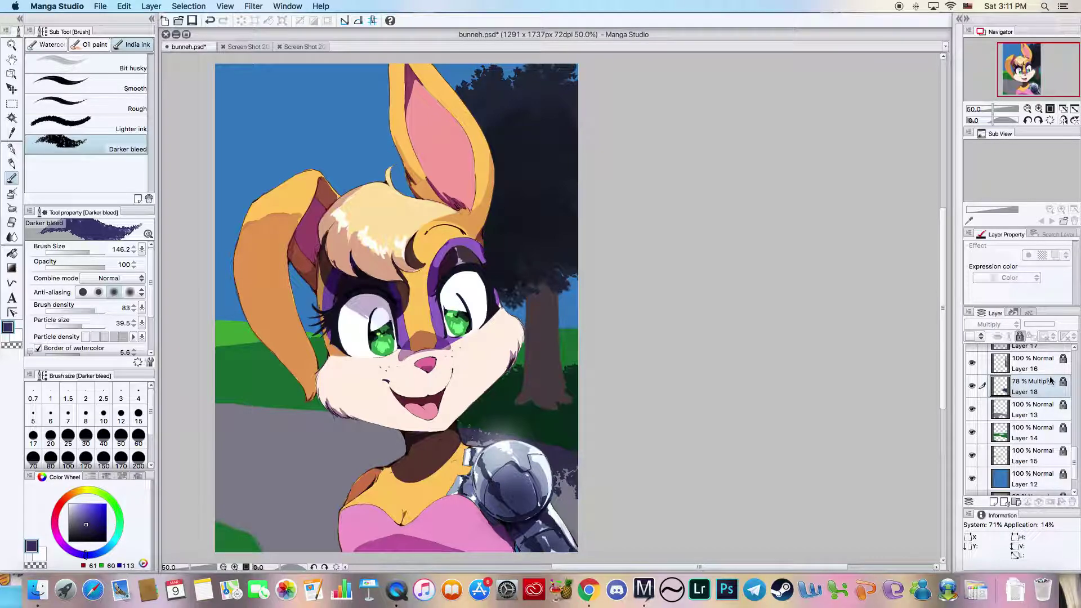
- Add a new layer directly above the blue sky layer and set the drawing colour to pale greyish blue (170, 176, 199)
click(1021, 479)
click(994, 503)
drag(83, 523, 71, 520)
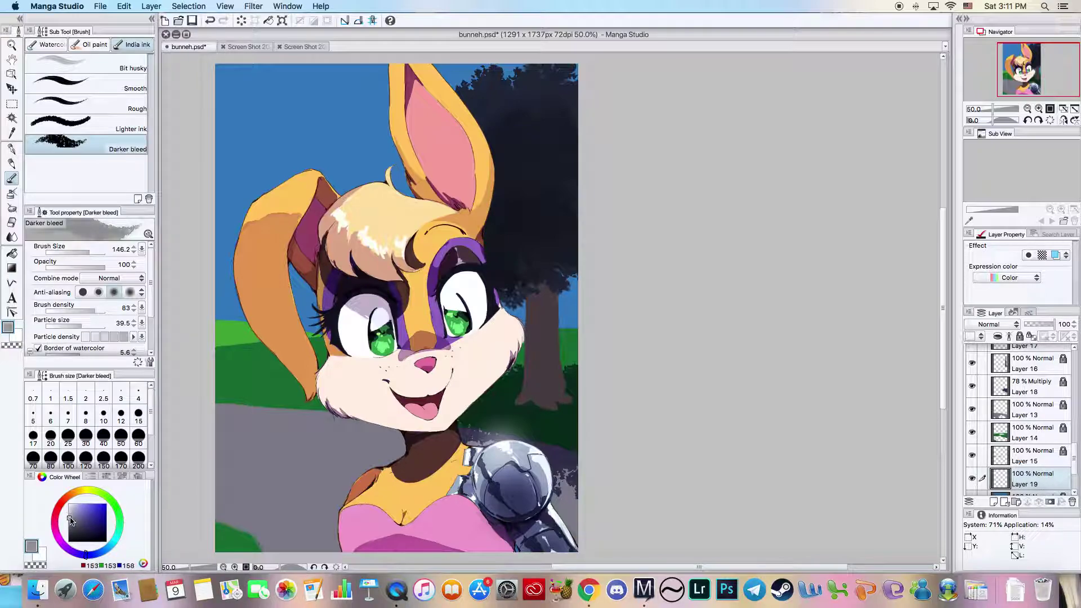
drag(94, 555, 96, 555)
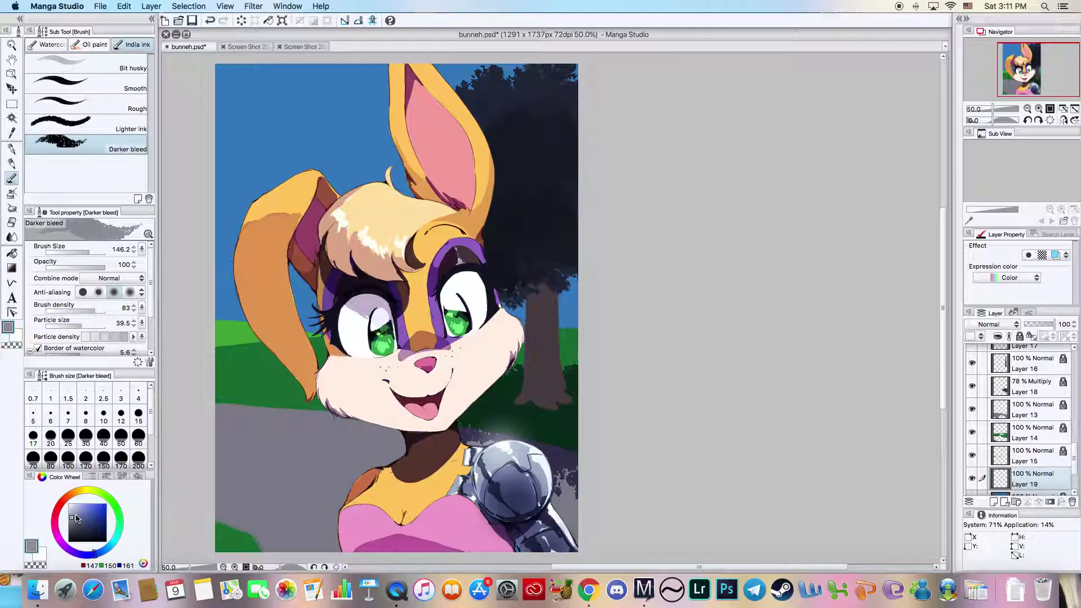
drag(75, 516, 74, 515)
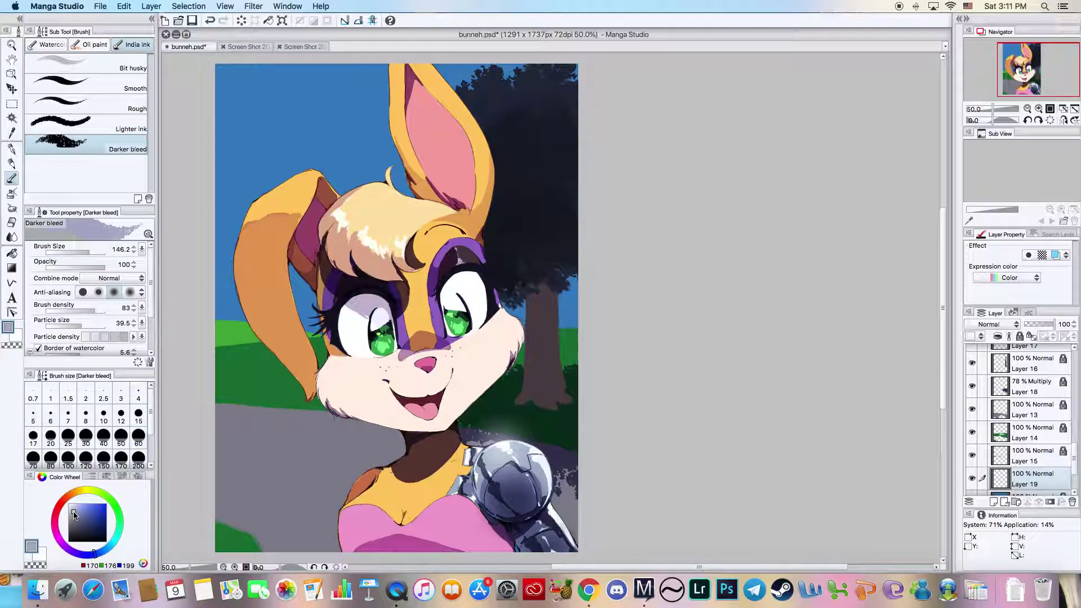
- Paint soft base clouds in the sky beside the drooping ear and behind the tree trunk with the Lighter ink brush at 212.4
click(95, 130)
mouse_move(246, 141)
mouse_down()
mouse_move(224, 185)
mouse_move(222, 239)
mouse_move(171, 266)
mouse_move(200, 292)
mouse_up()
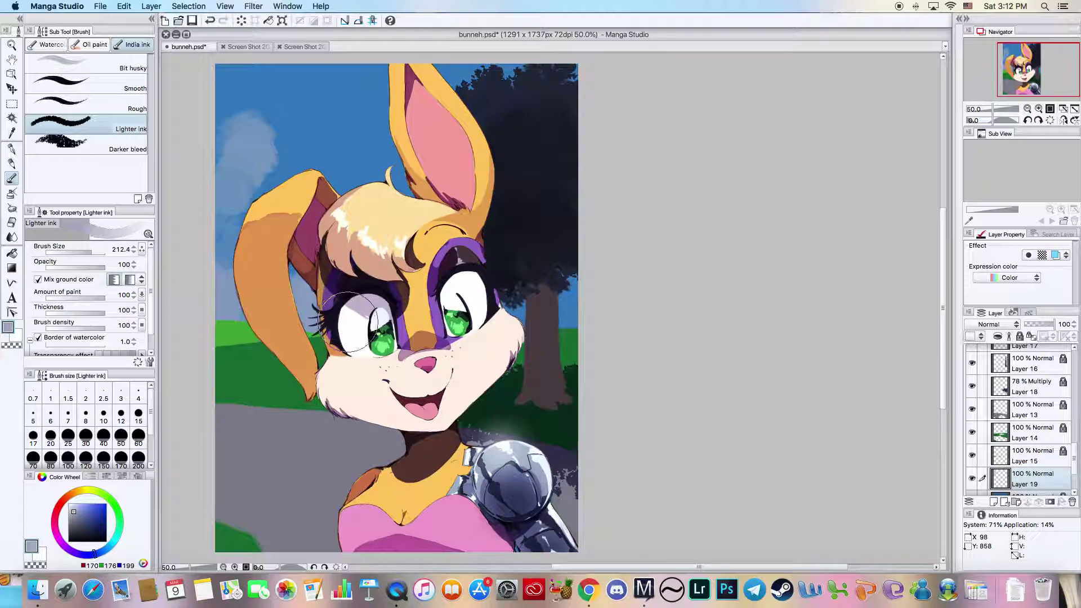
mouse_move(213, 161)
mouse_down()
mouse_move(254, 149)
mouse_move(297, 203)
mouse_up()
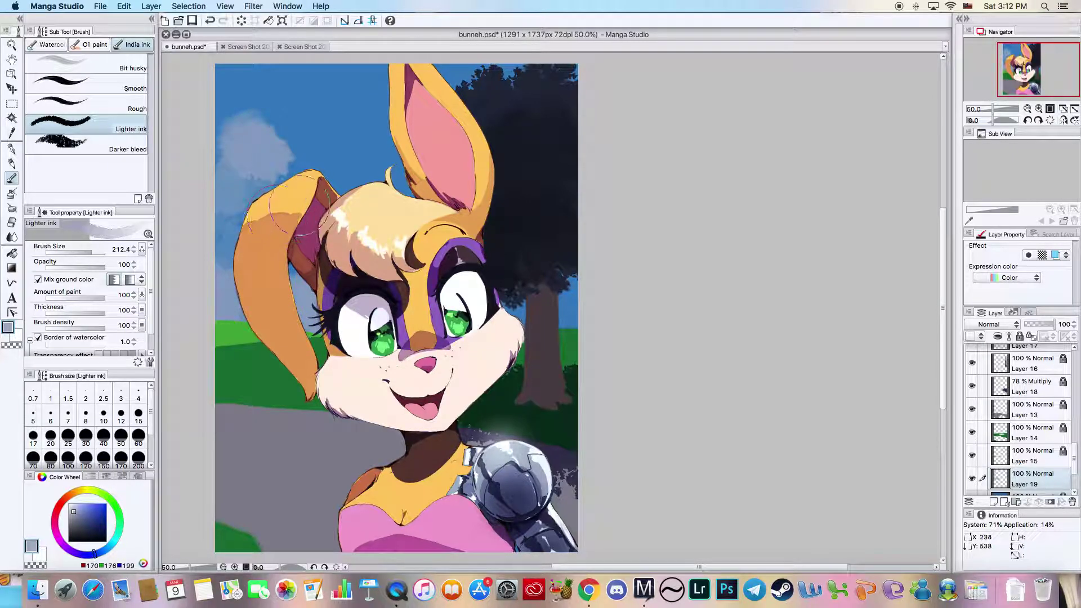
mouse_move(514, 307)
mouse_down()
mouse_move(550, 312)
mouse_move(562, 302)
mouse_move(572, 320)
mouse_move(584, 277)
mouse_move(587, 318)
mouse_move(540, 289)
mouse_move(490, 315)
mouse_up()
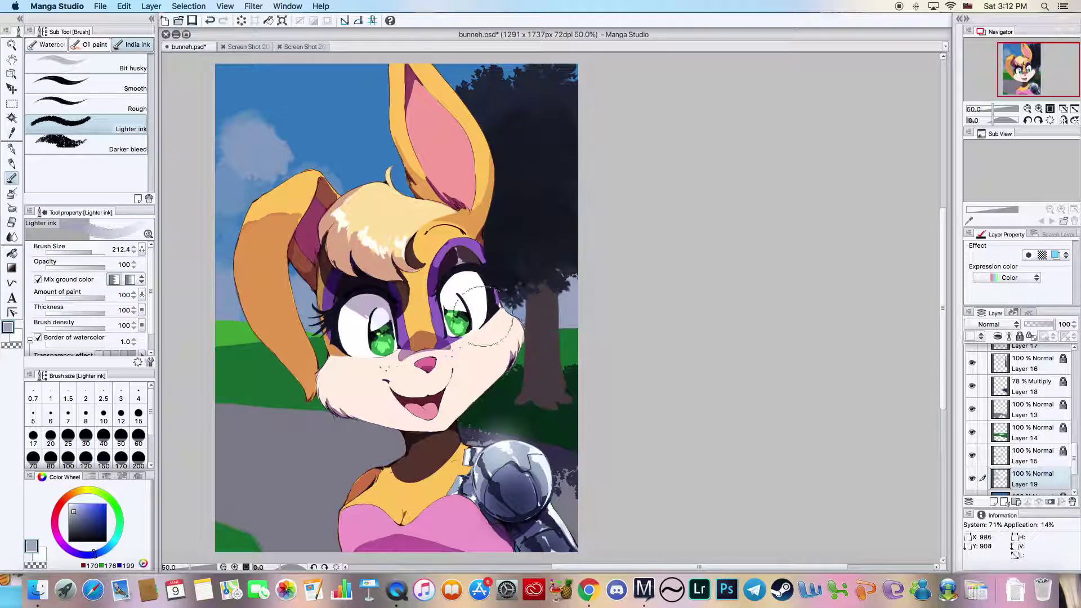
mouse_move(253, 183)
mouse_down()
mouse_move(237, 233)
mouse_move(217, 231)
mouse_move(194, 261)
mouse_move(240, 265)
mouse_up()
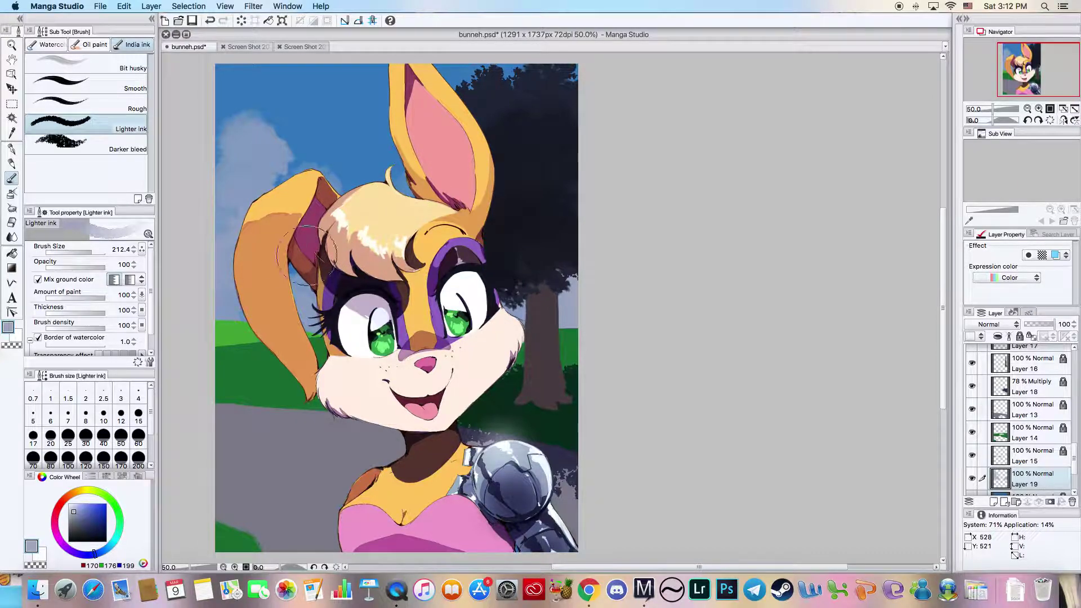
- Set the drawing colour to near-white blue (222, 233, 240), lock the base cloud layer, and add a new layer above it
drag(76, 514, 71, 507)
drag(90, 550, 107, 555)
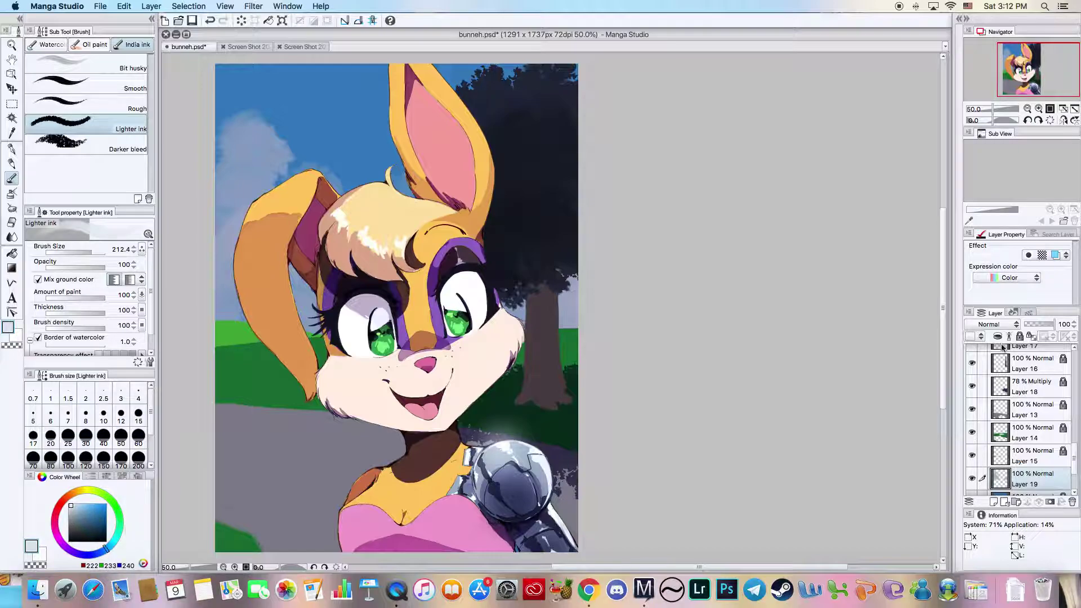
click(1018, 336)
click(993, 503)
- Paint bright cloud highlights with the Rough brush at 233.2 and the Smooth brush at 193.5, and trim them with the Hard eraser at 29.9
click(79, 104)
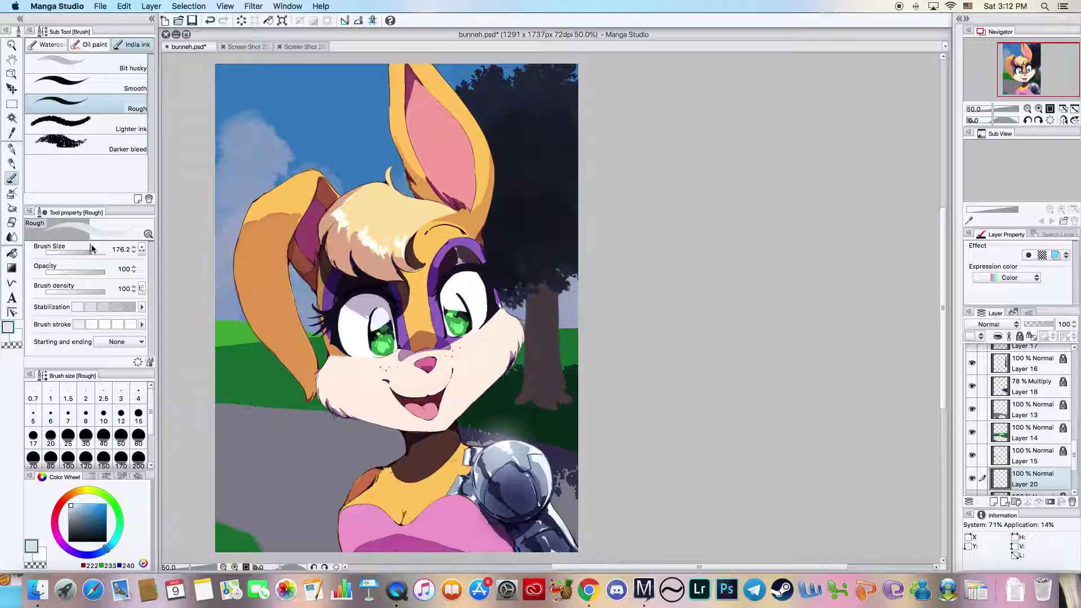
mouse_move(242, 121)
mouse_down()
mouse_move(265, 158)
mouse_move(229, 174)
mouse_move(231, 216)
mouse_move(216, 261)
mouse_move(234, 254)
mouse_move(229, 280)
mouse_move(223, 263)
mouse_move(228, 284)
mouse_move(261, 312)
mouse_move(289, 279)
mouse_move(313, 326)
mouse_up()
drag(298, 185, 318, 191)
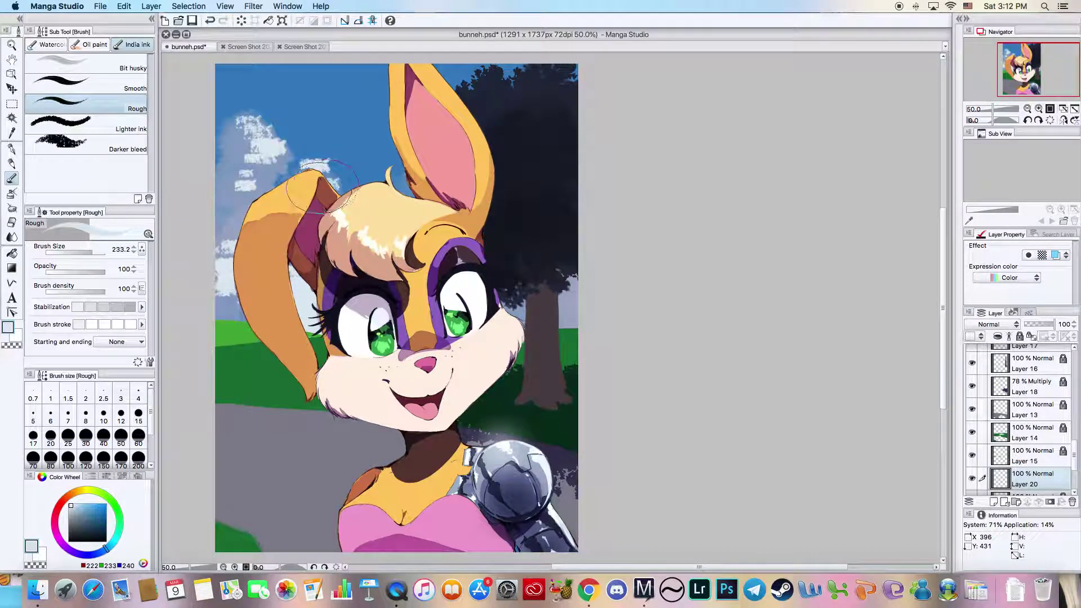
click(87, 85)
mouse_move(254, 153)
mouse_down()
mouse_move(247, 135)
mouse_move(242, 161)
mouse_move(259, 169)
mouse_move(280, 152)
mouse_move(281, 128)
mouse_move(265, 141)
mouse_move(295, 169)
mouse_up()
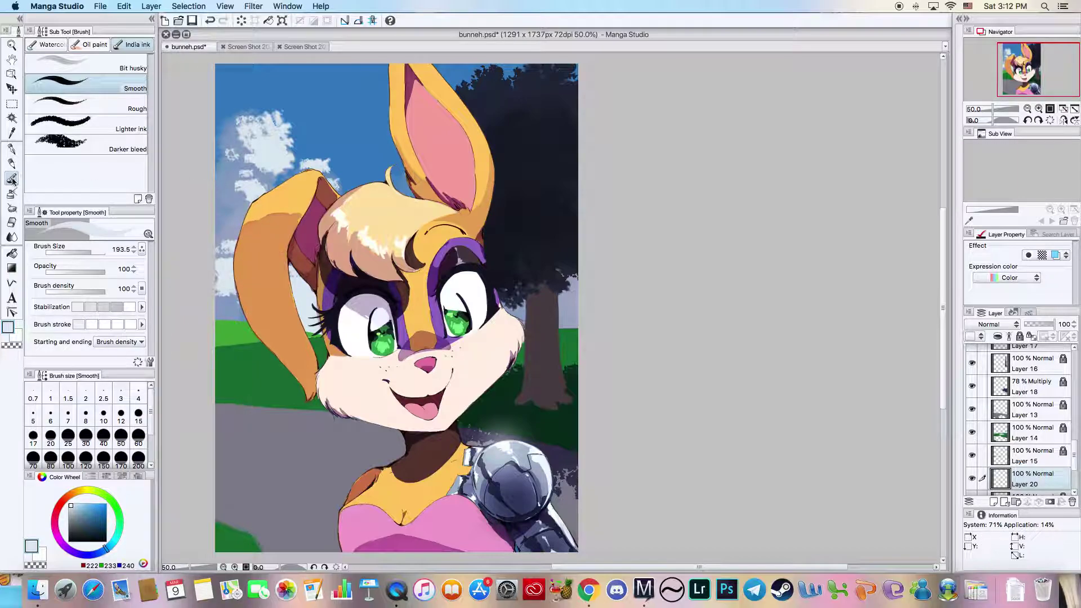
click(13, 223)
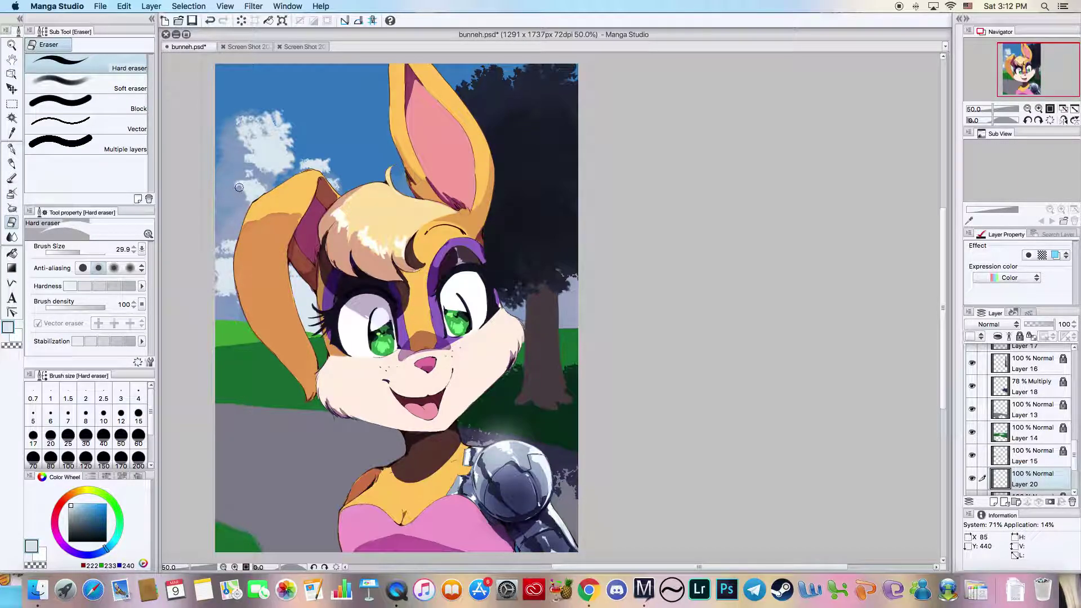
drag(252, 201, 250, 182)
- Fill out the highlights on the large cloud above the drooping ear with the Lighter ink brush at 212.4
click(11, 178)
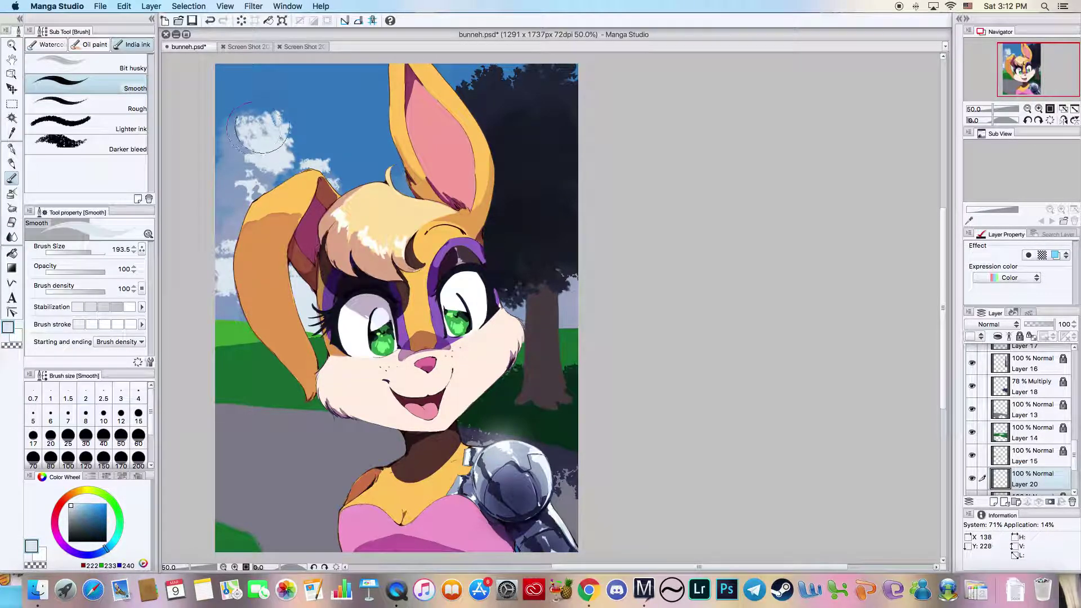
click(84, 124)
drag(255, 126, 241, 133)
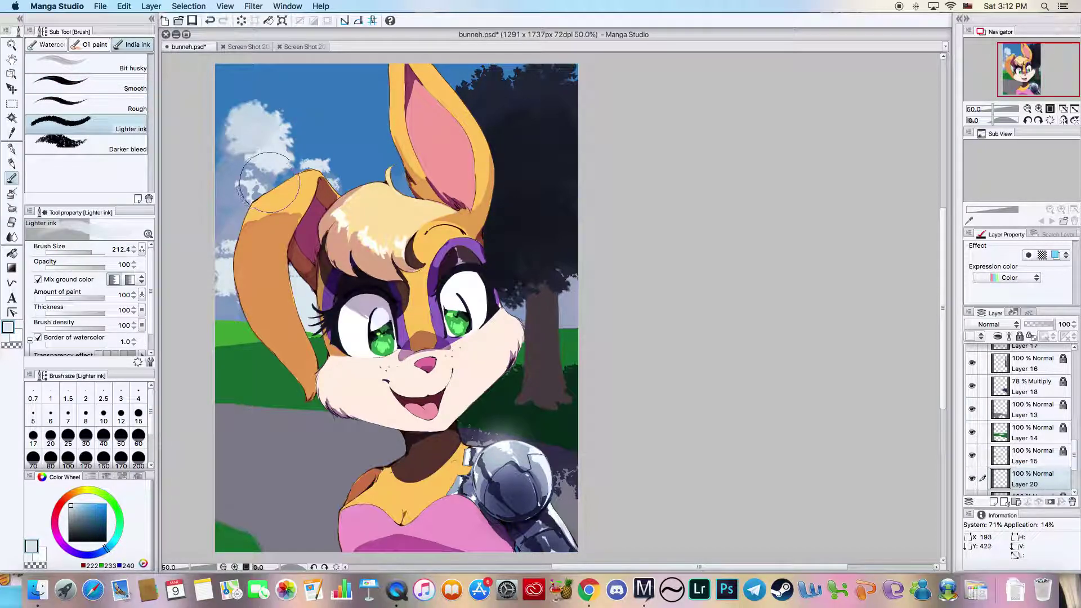
- Detail the cloud highlights with the Lighter ink brush at 69.2, undoing a trial stroke and setting the watercolour border to 4.1
drag(90, 257, 84, 254)
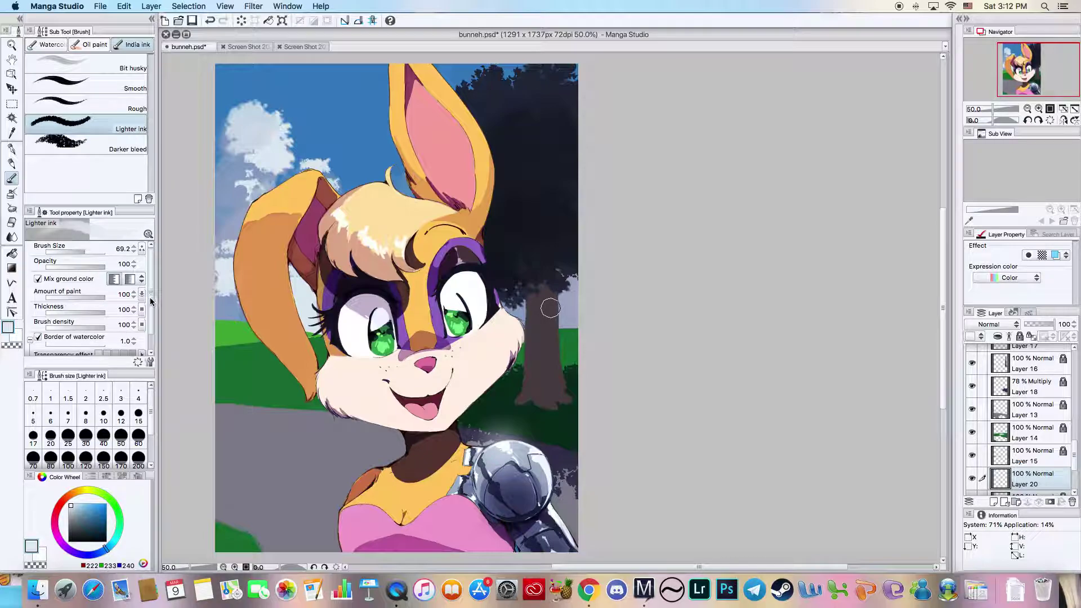
scroll(145, 325, down, 1)
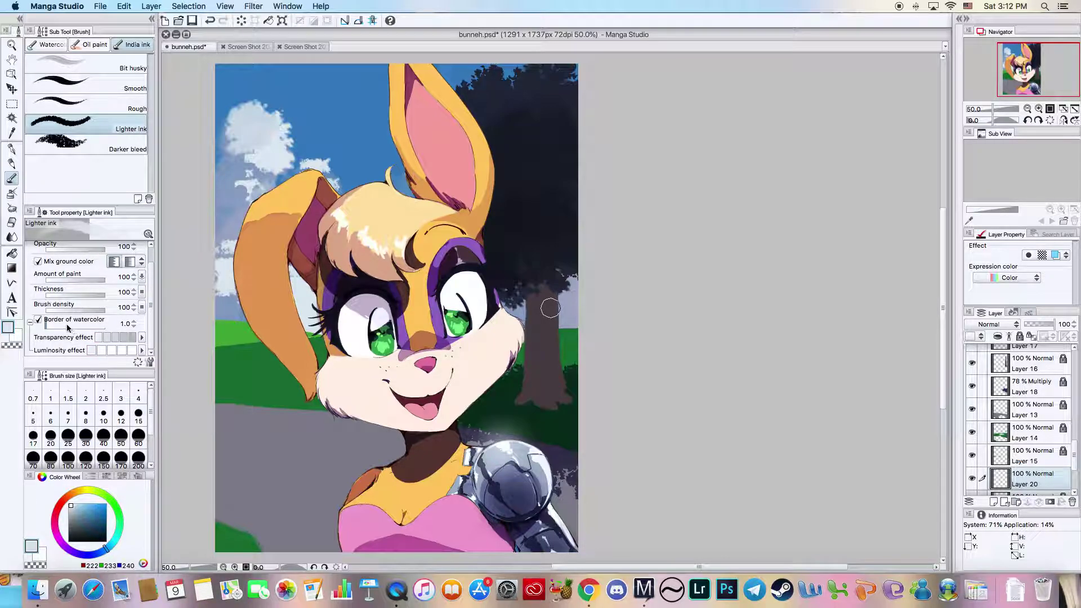
mouse_move(252, 161)
mouse_down()
mouse_move(231, 184)
mouse_move(254, 209)
mouse_up()
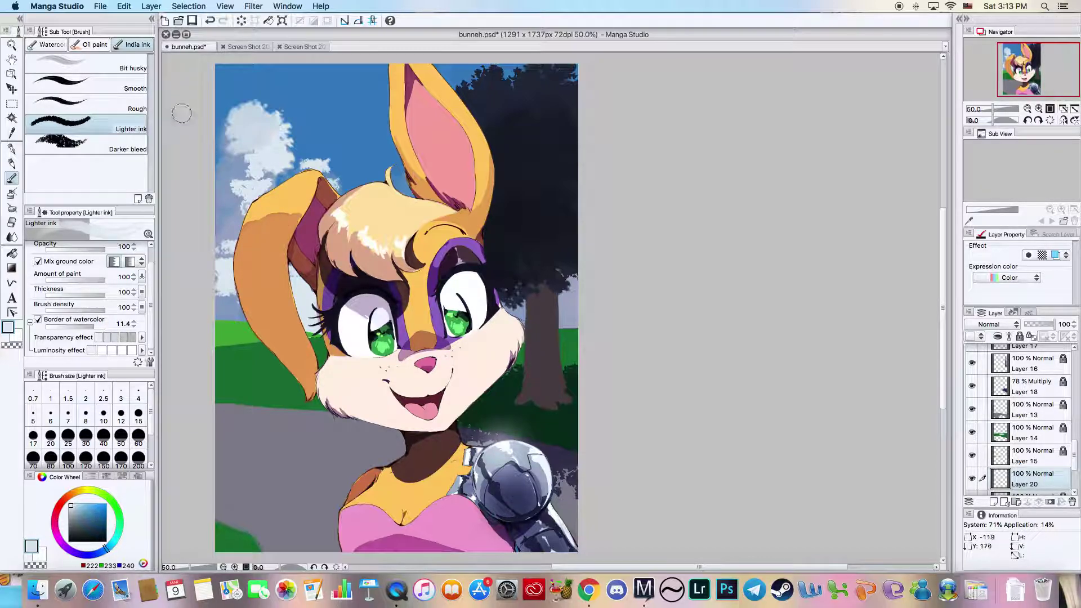
click(209, 21)
drag(280, 194, 298, 196)
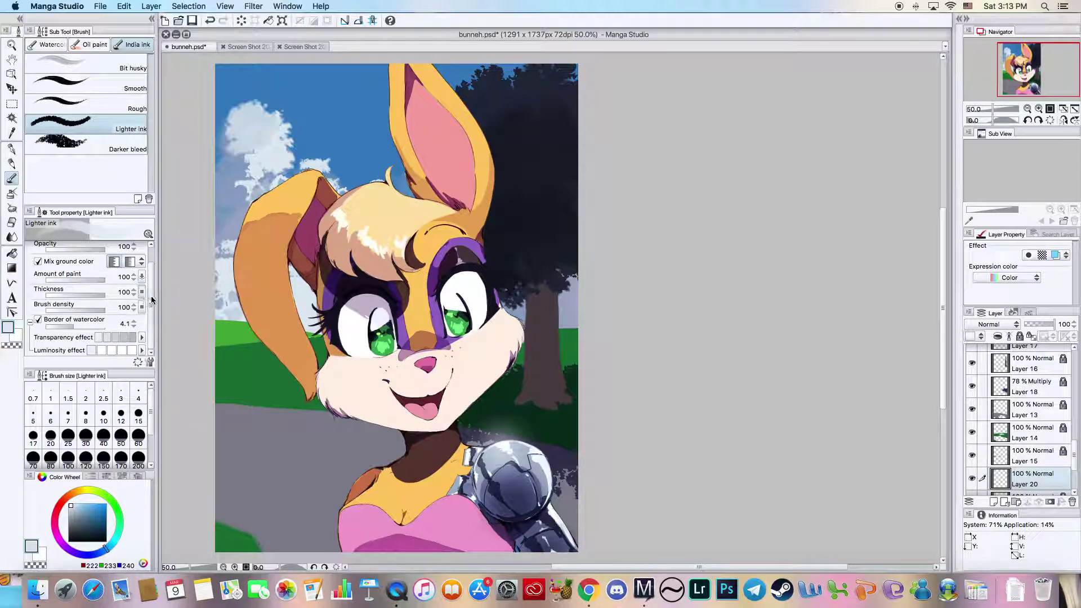
- Paint clouds behind the trunk and above the hair with the Lighter ink brush at 176.2, undo those in the upper sky, and save
scroll(146, 261, up, 2)
drag(86, 252, 90, 252)
mouse_move(526, 295)
mouse_down()
mouse_move(504, 294)
mouse_move(554, 306)
mouse_move(572, 278)
mouse_up()
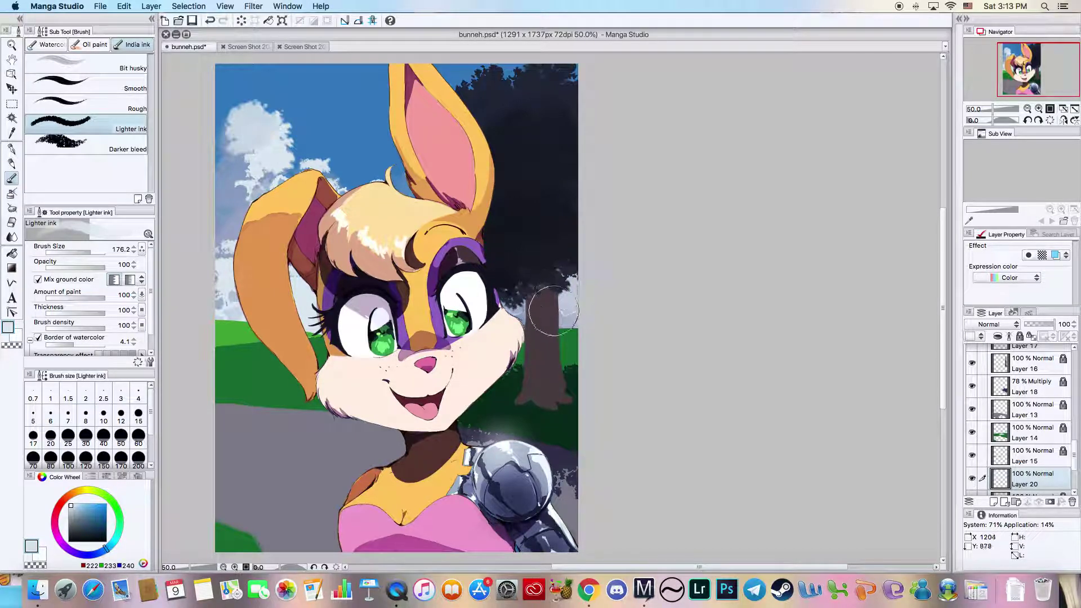
mouse_move(338, 195)
mouse_down()
mouse_move(359, 187)
mouse_move(384, 130)
mouse_move(399, 155)
mouse_move(392, 207)
mouse_move(431, 206)
mouse_up()
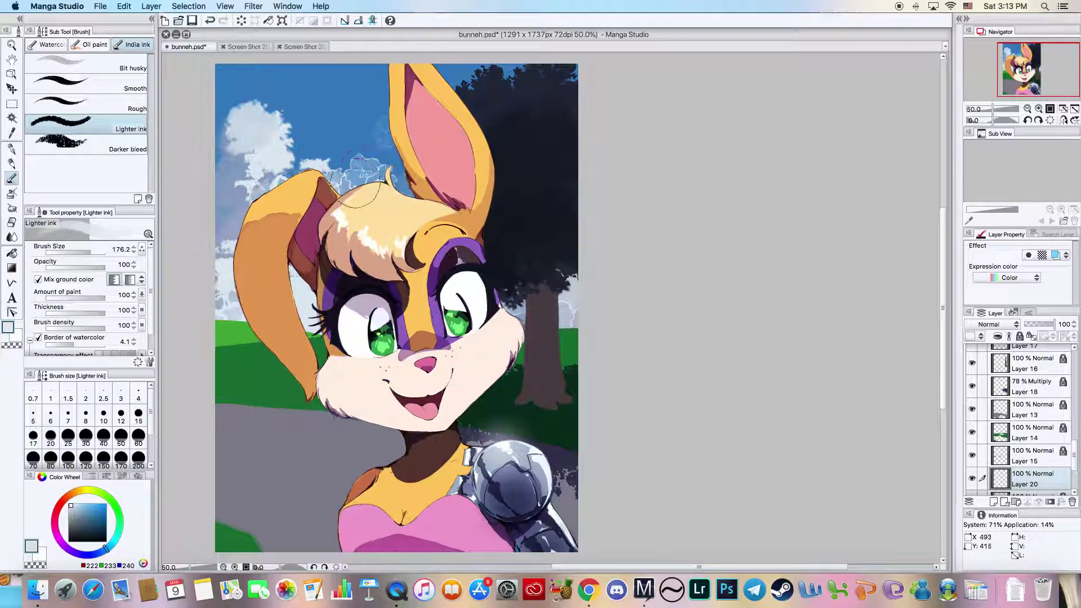
drag(284, 84, 346, 87)
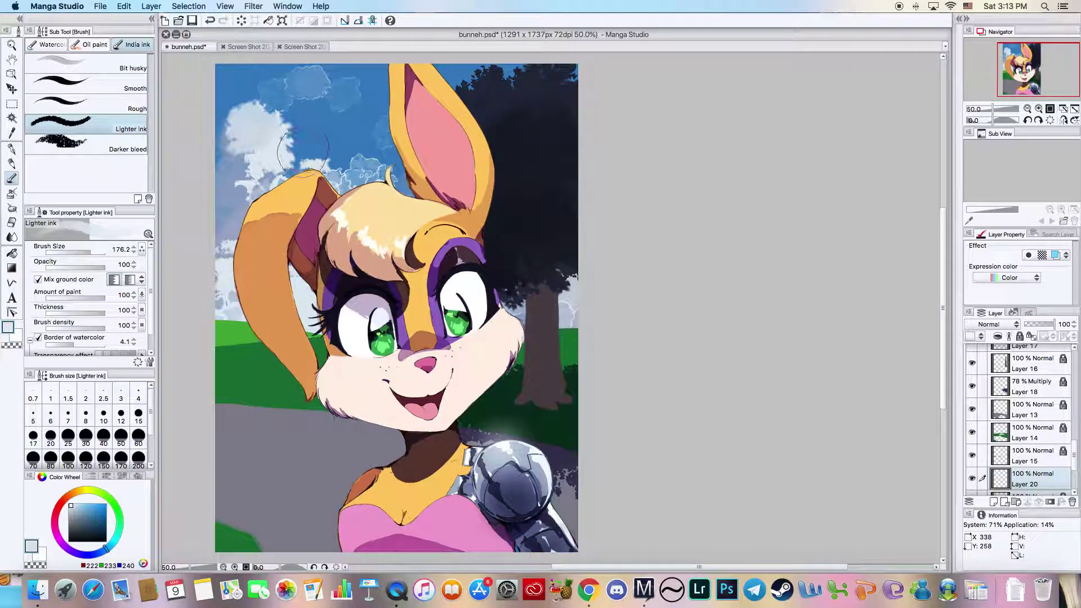
click(210, 20)
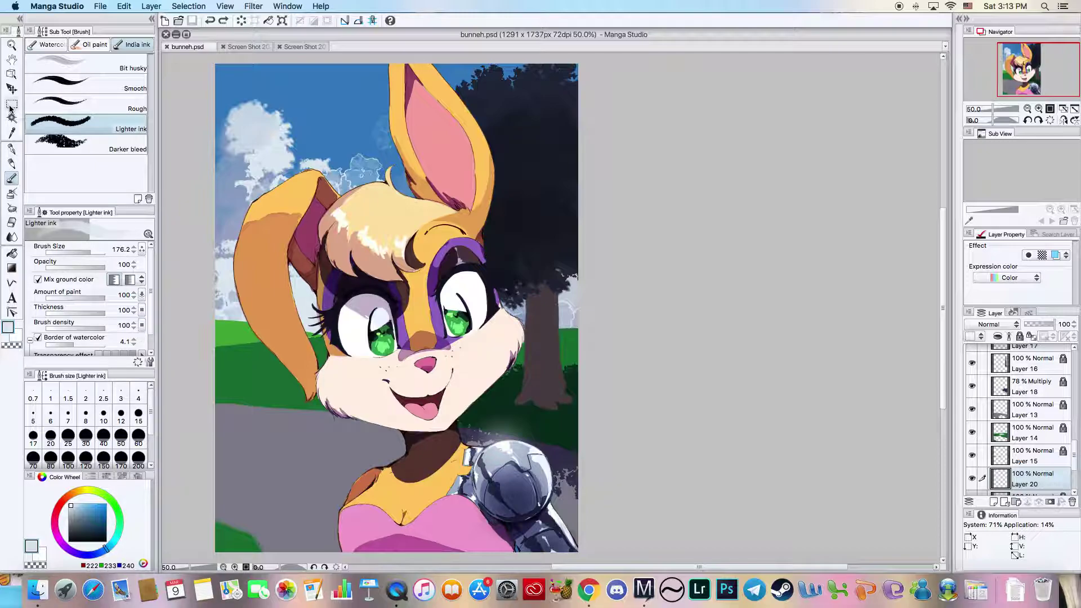
- Sample the dark grass green, lock the cloud highlight layer, unlock the road layer, and trim the road's upper edge with the Hard eraser at 29.9
click(11, 133)
click(301, 406)
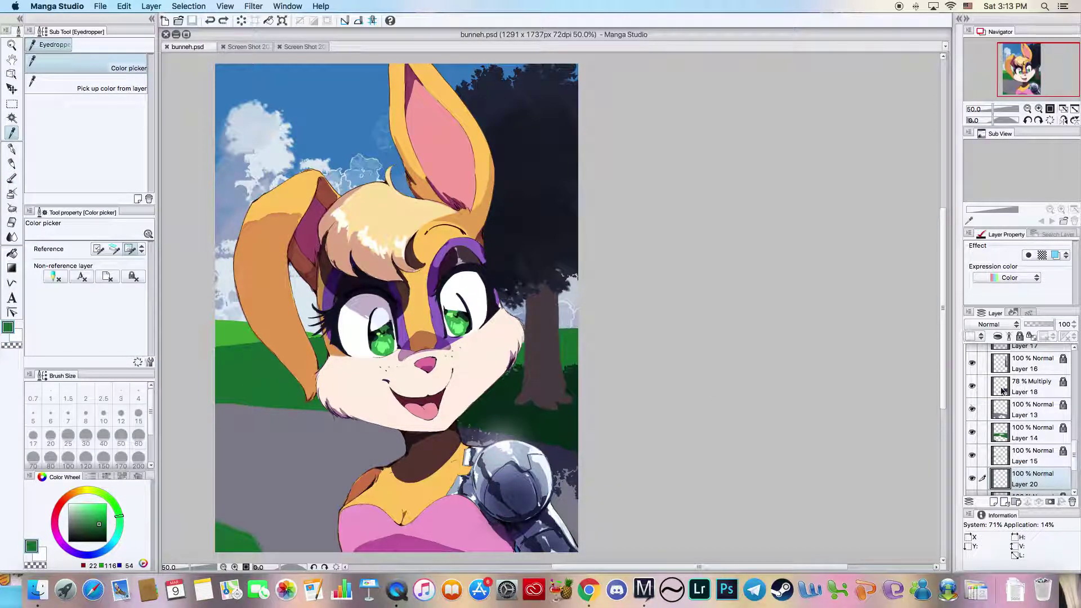
click(1020, 337)
click(1033, 419)
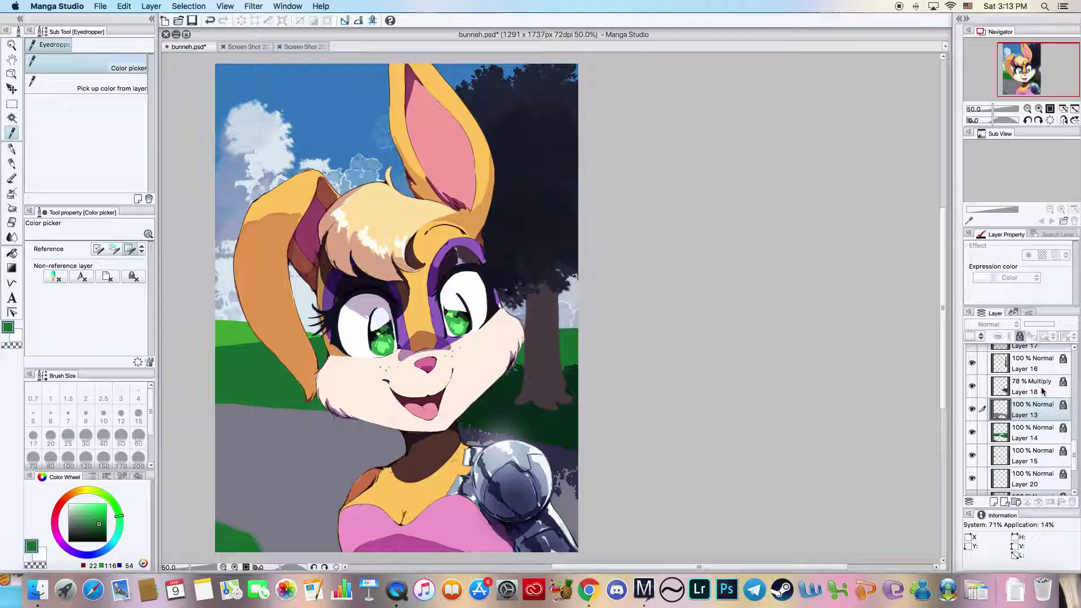
click(1020, 337)
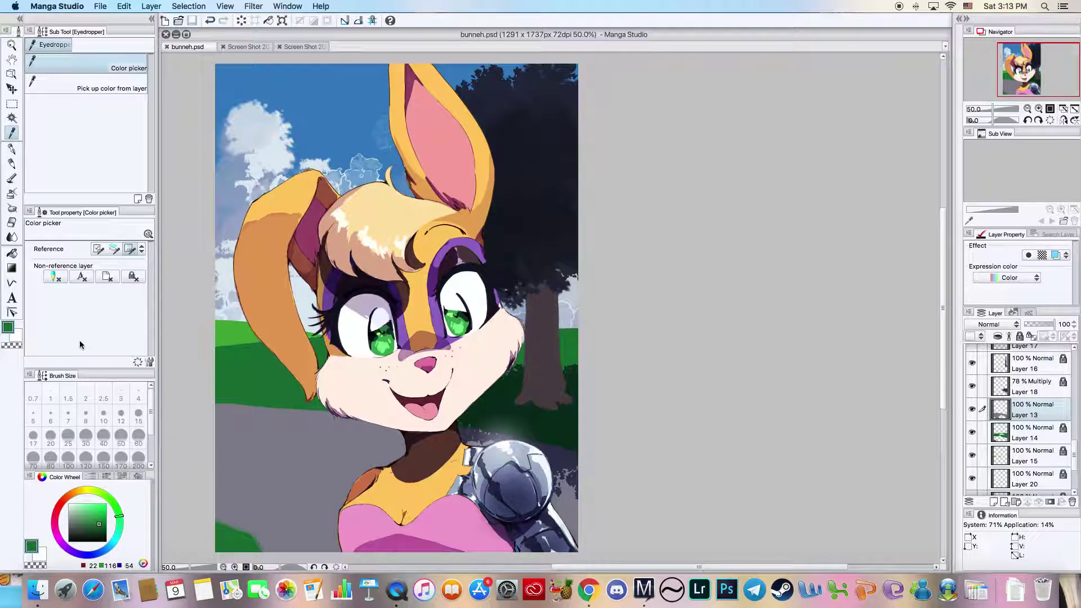
click(11, 224)
drag(212, 409, 332, 413)
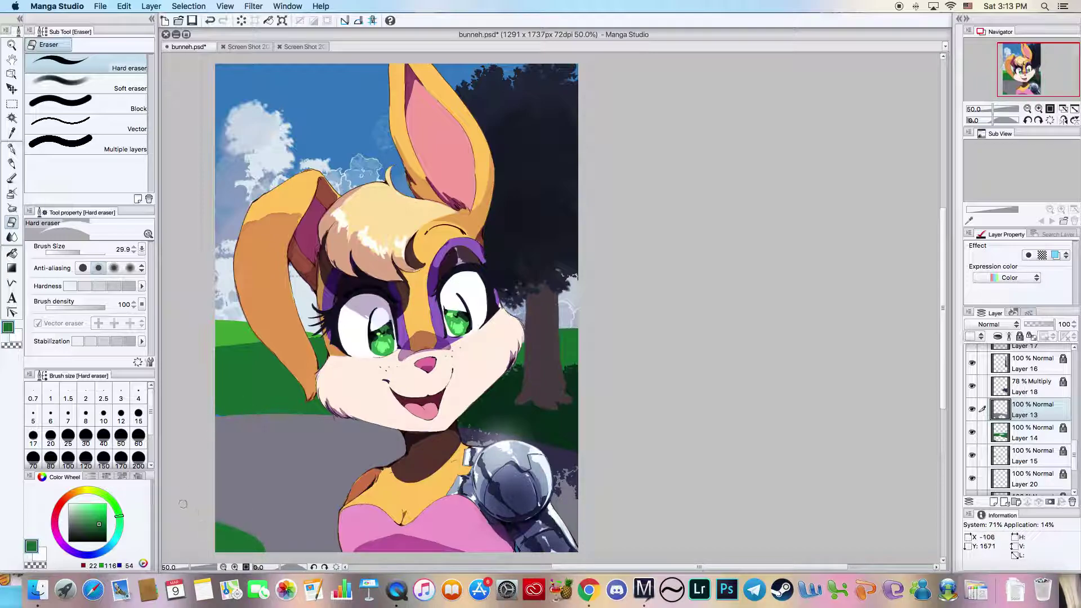
- Sample the road grey (134, 133, 146), touch up the road's upper edge with the Mapping pen at 43.4, and save the file
click(11, 133)
click(246, 444)
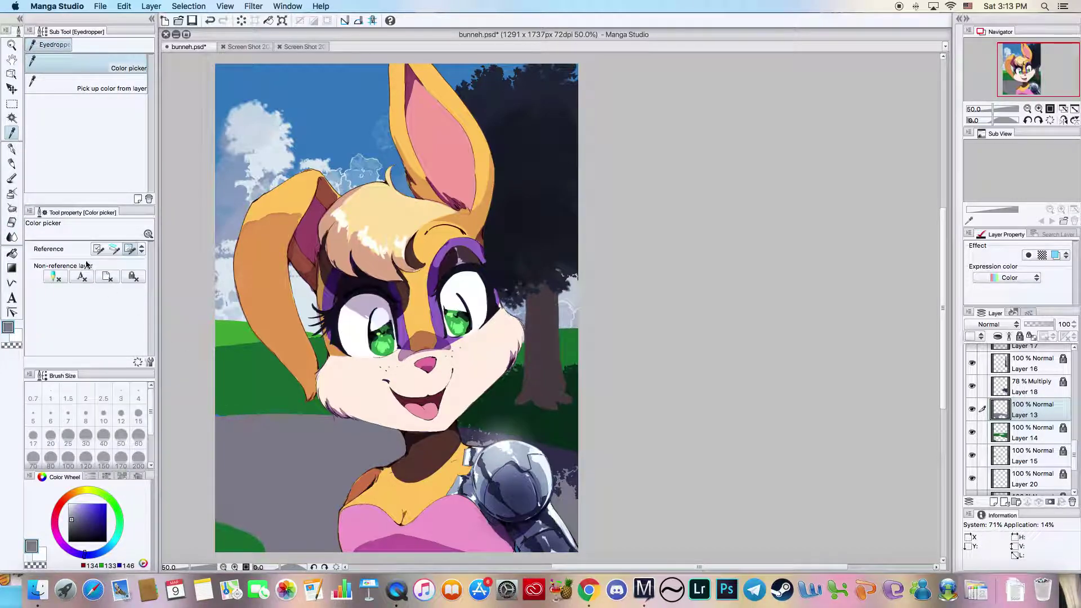
click(11, 149)
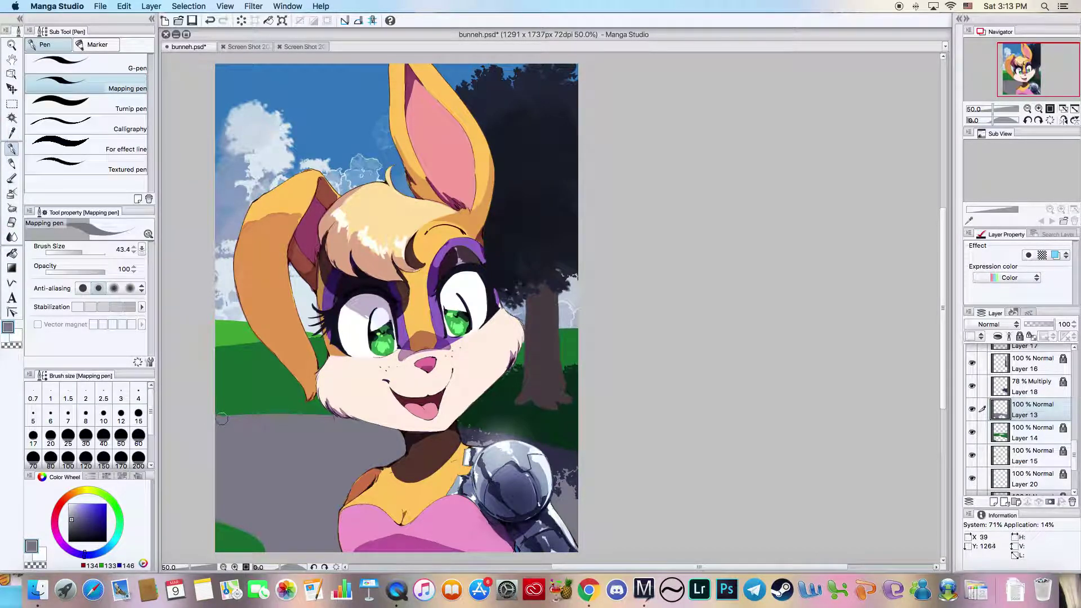
key(super+s)
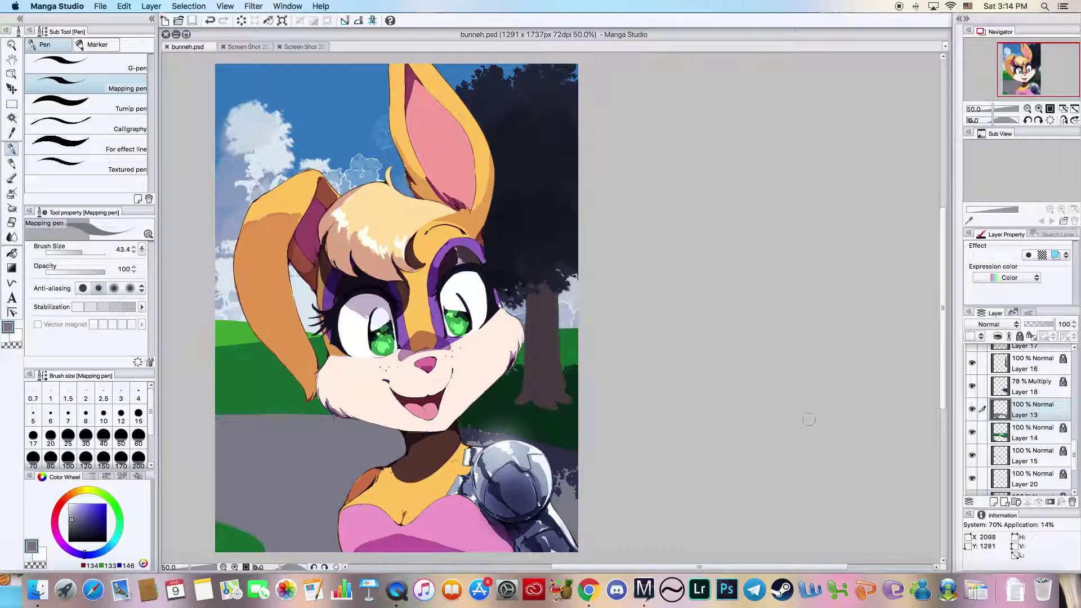
- Unlock the tree trunk layer, sample the trunk brown (82, 68, 74), and extend the roots with the Rough brush at 18.7
click(1034, 363)
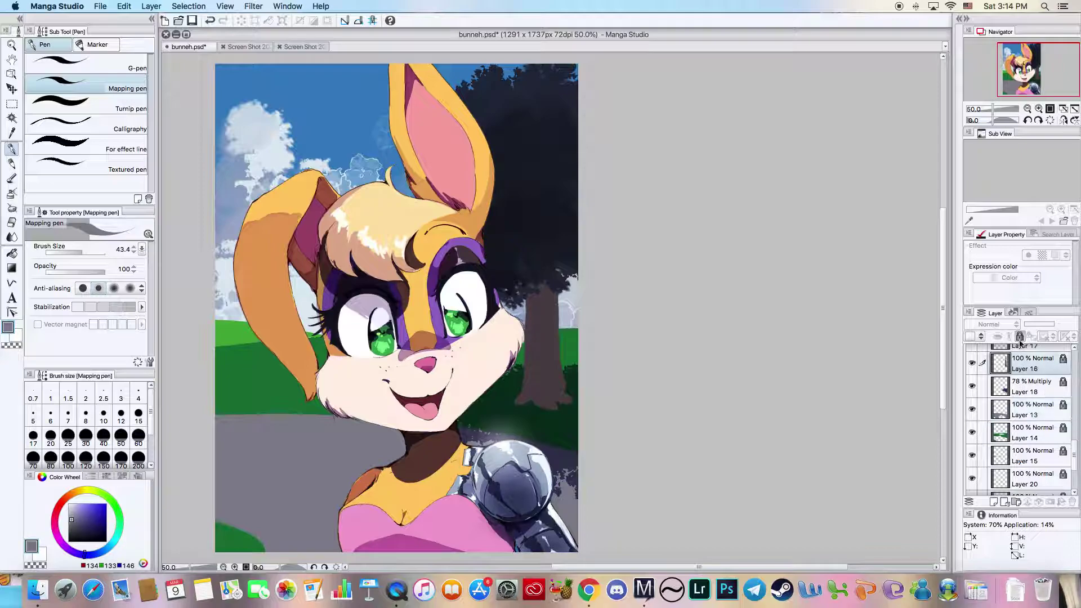
click(11, 132)
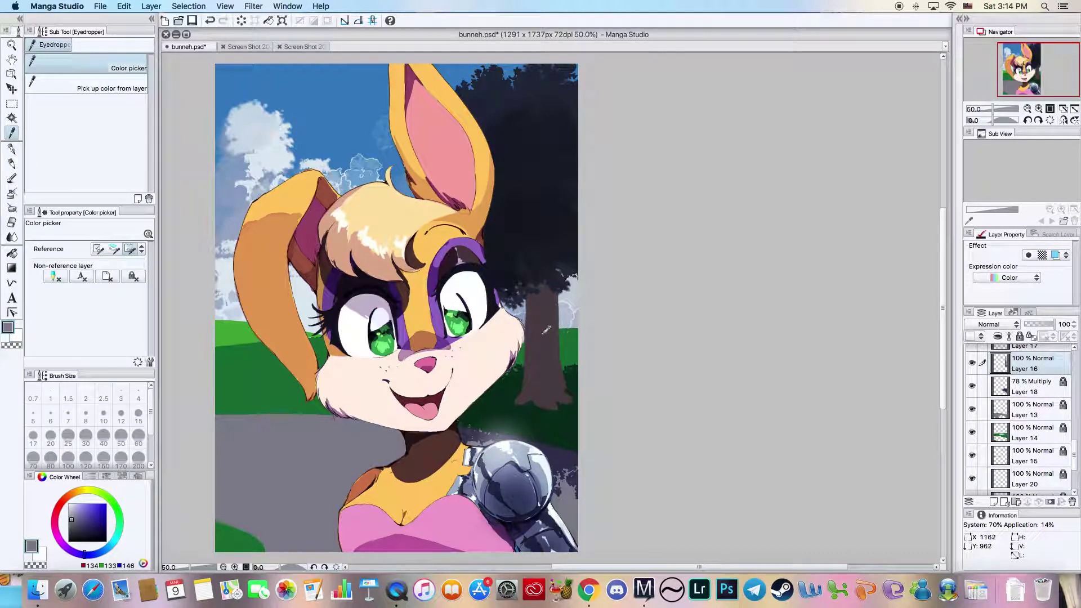
click(11, 179)
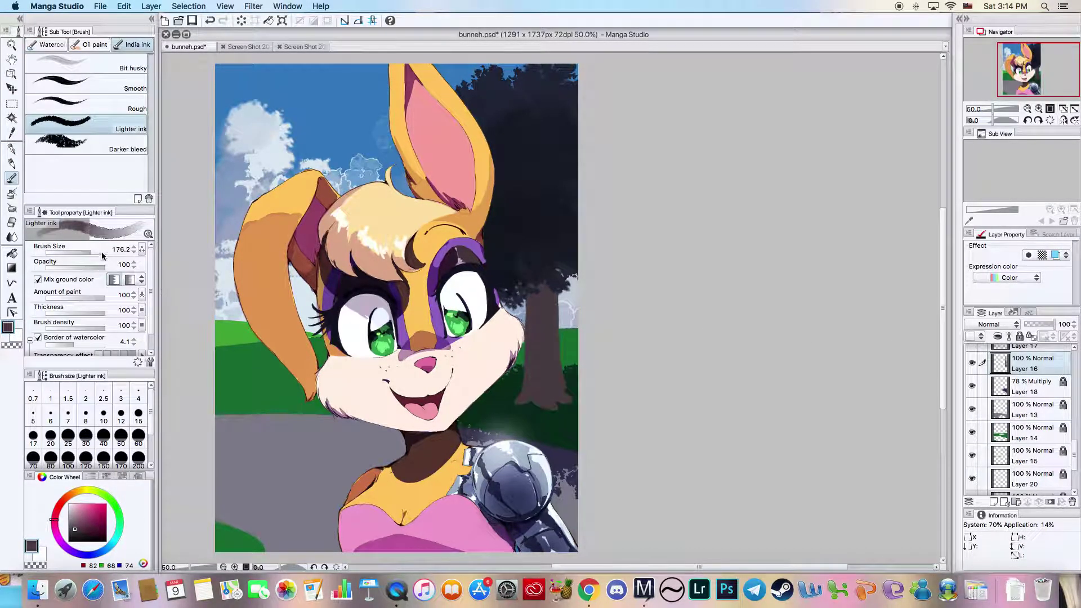
click(67, 105)
click(11, 45)
drag(389, 316, 332, 319)
scroll(422, 332, up, 7)
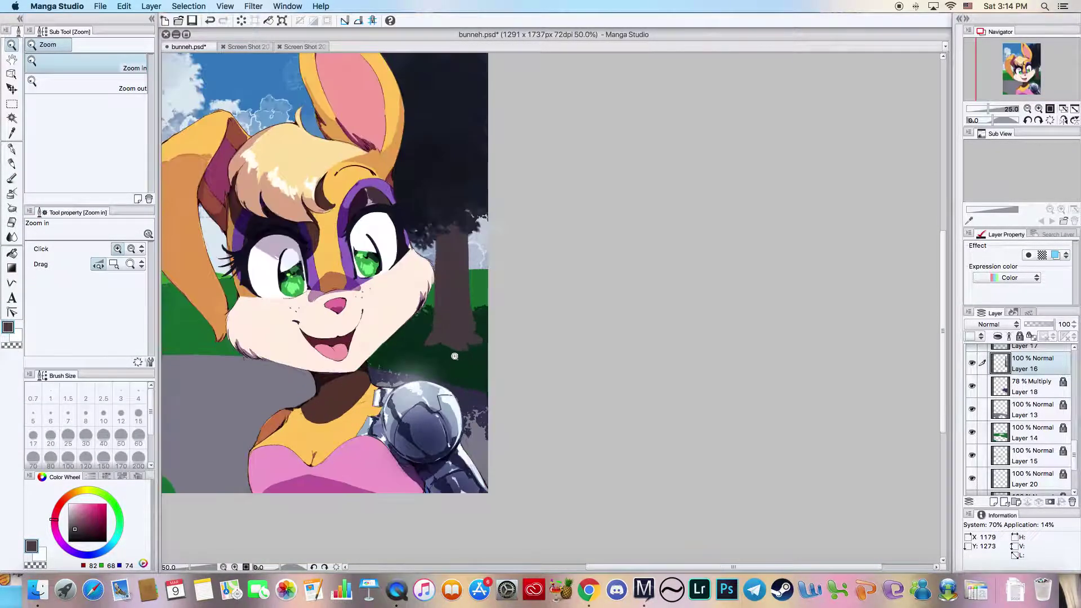
click(11, 178)
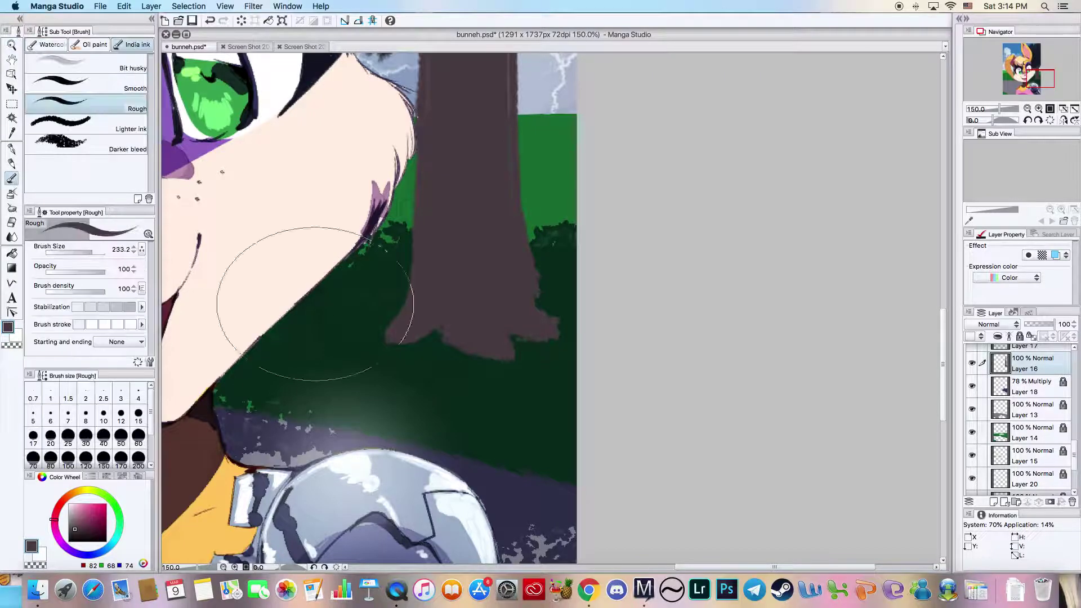
drag(93, 252, 76, 252)
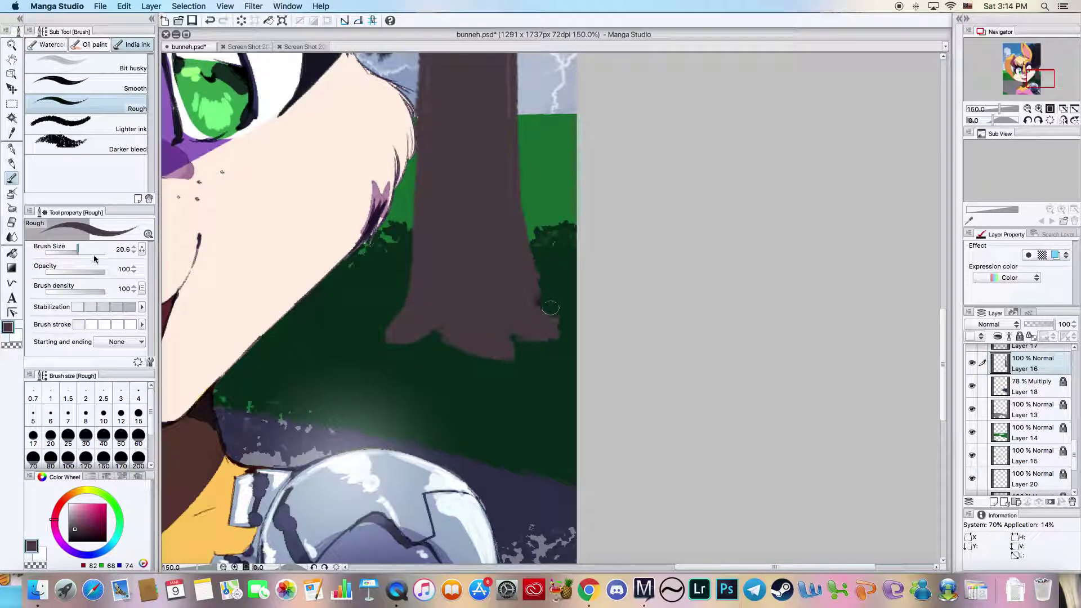
drag(537, 284, 545, 305)
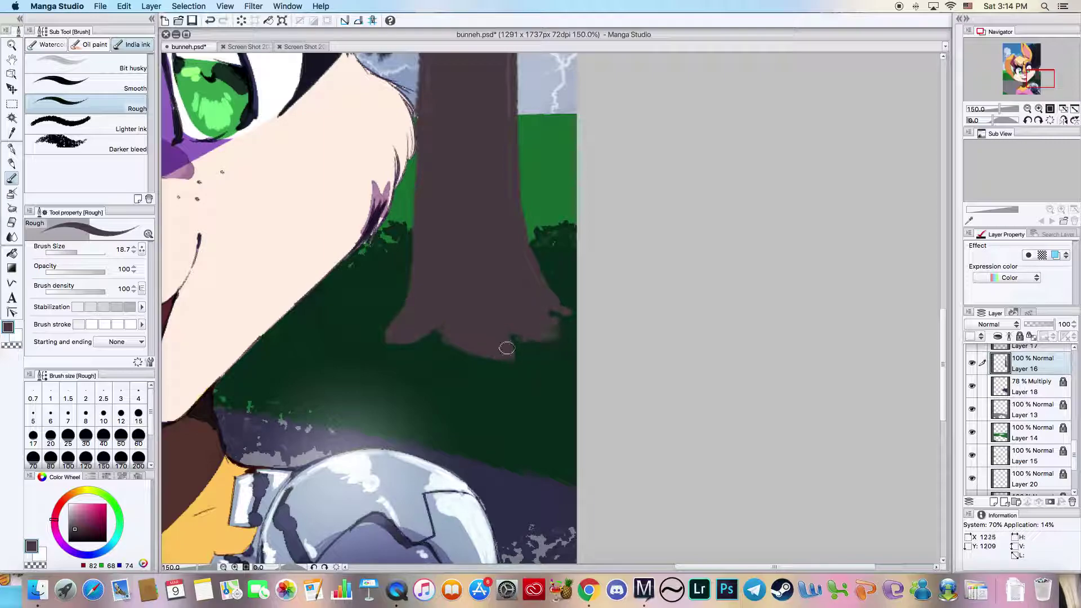
drag(509, 356, 506, 322)
mouse_move(381, 331)
mouse_down()
mouse_move(393, 321)
mouse_move(376, 349)
mouse_up()
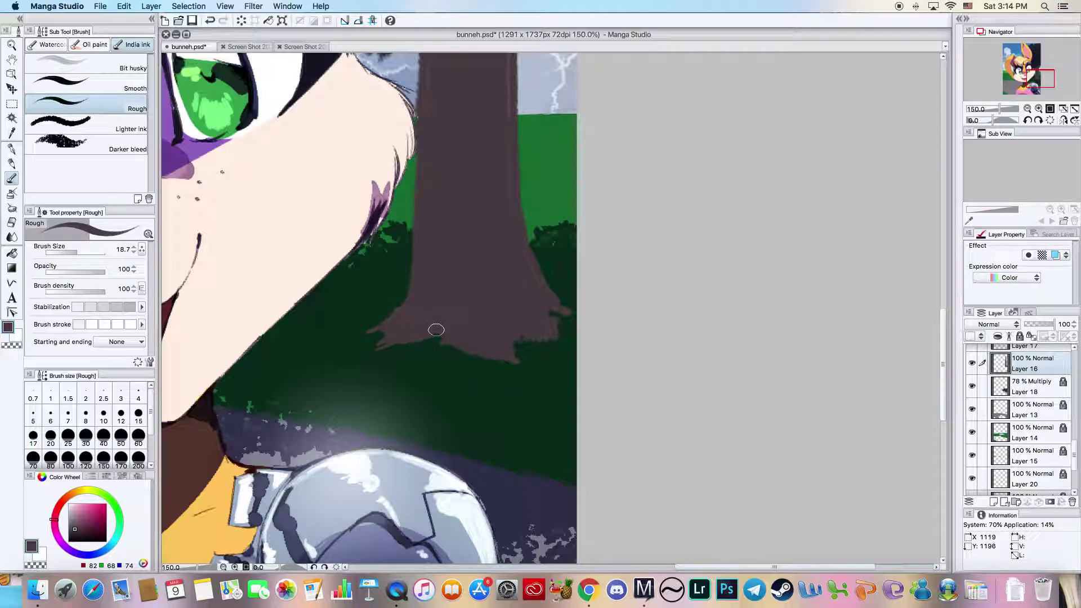
- Paint thin bare branches on both sides of the upper trunk with the Rough brush at 18.7, and save the file
scroll(475, 205, up, 5)
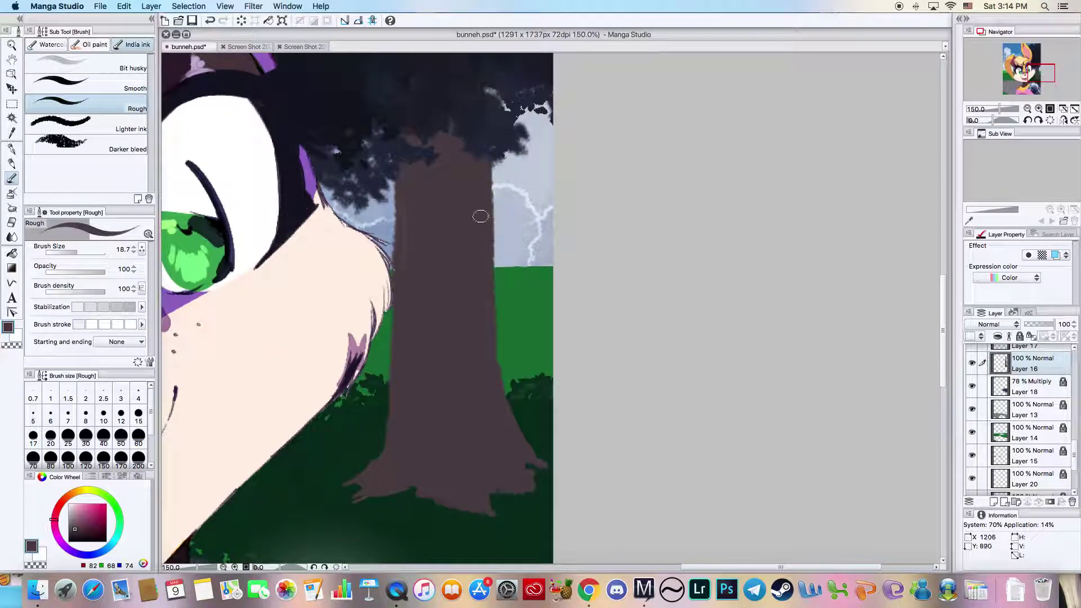
mouse_move(487, 212)
mouse_down()
mouse_move(492, 243)
mouse_move(463, 235)
mouse_up()
mouse_move(387, 183)
mouse_down()
mouse_move(394, 232)
mouse_move(402, 166)
mouse_move(397, 305)
mouse_move(396, 171)
mouse_move(400, 269)
mouse_move(386, 215)
mouse_move(335, 166)
mouse_move(386, 209)
mouse_up()
drag(485, 200, 566, 125)
mouse_move(489, 217)
mouse_down()
mouse_move(513, 180)
mouse_move(554, 164)
mouse_move(554, 175)
mouse_up()
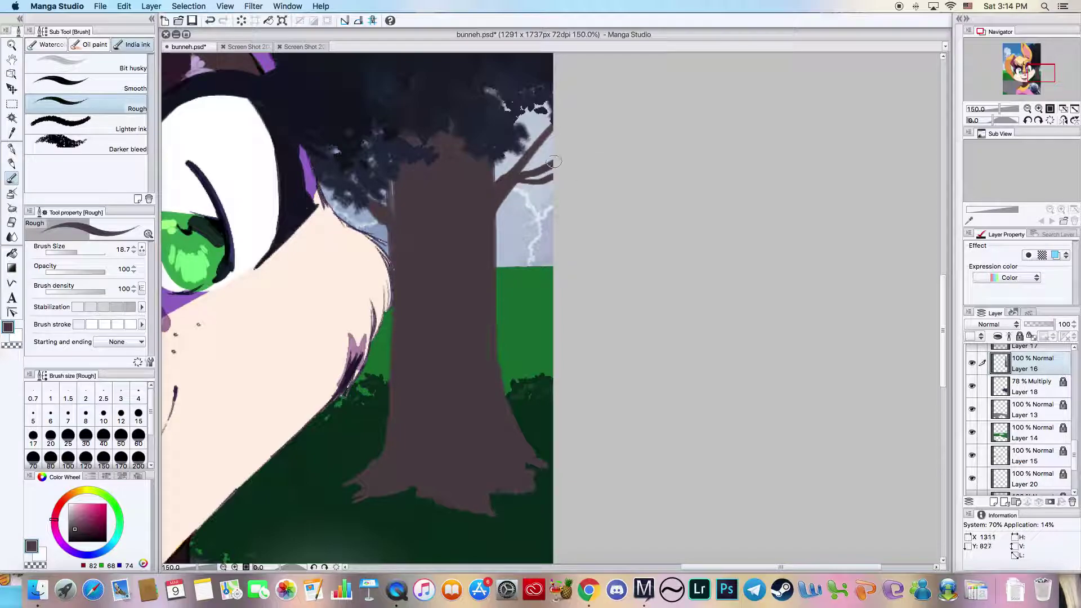
drag(510, 131, 571, 106)
mouse_move(487, 246)
mouse_down()
mouse_move(561, 188)
mouse_move(515, 220)
mouse_move(531, 198)
mouse_up()
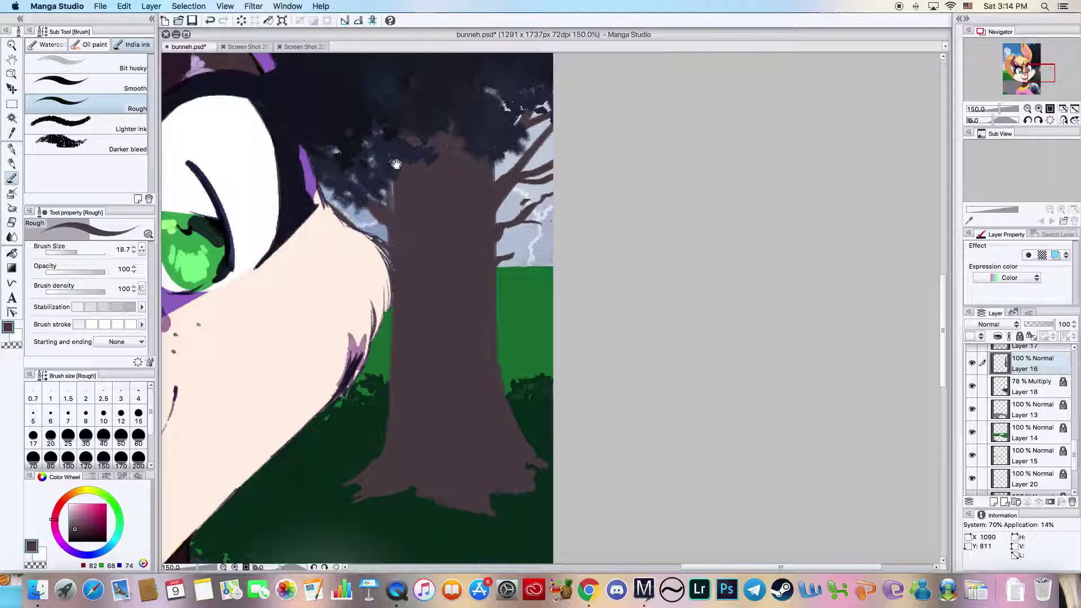
drag(396, 164, 449, 390)
double_click(11, 45)
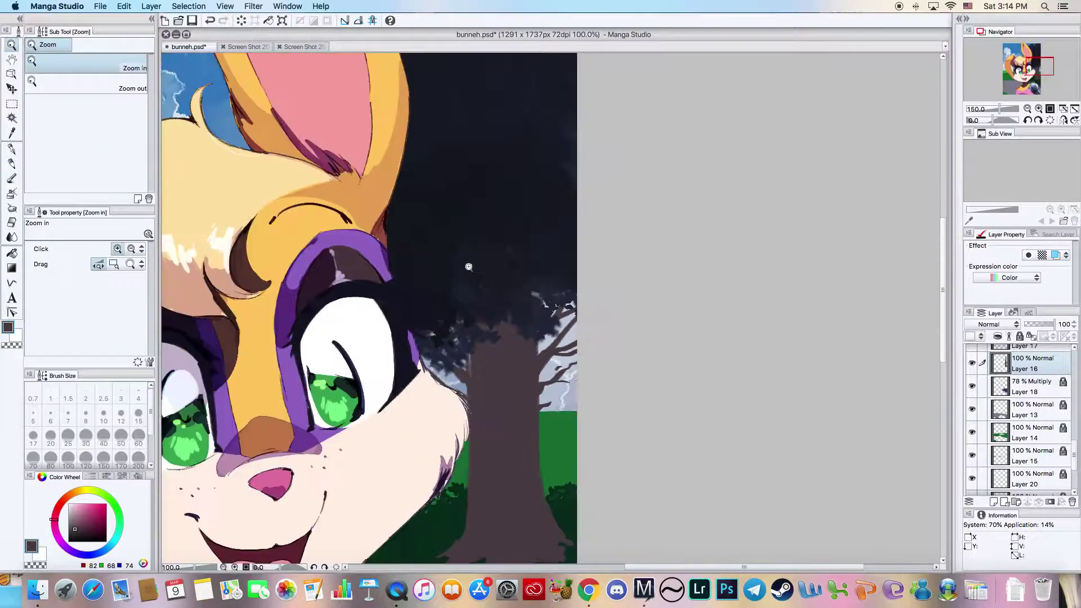
drag(469, 266, 395, 356)
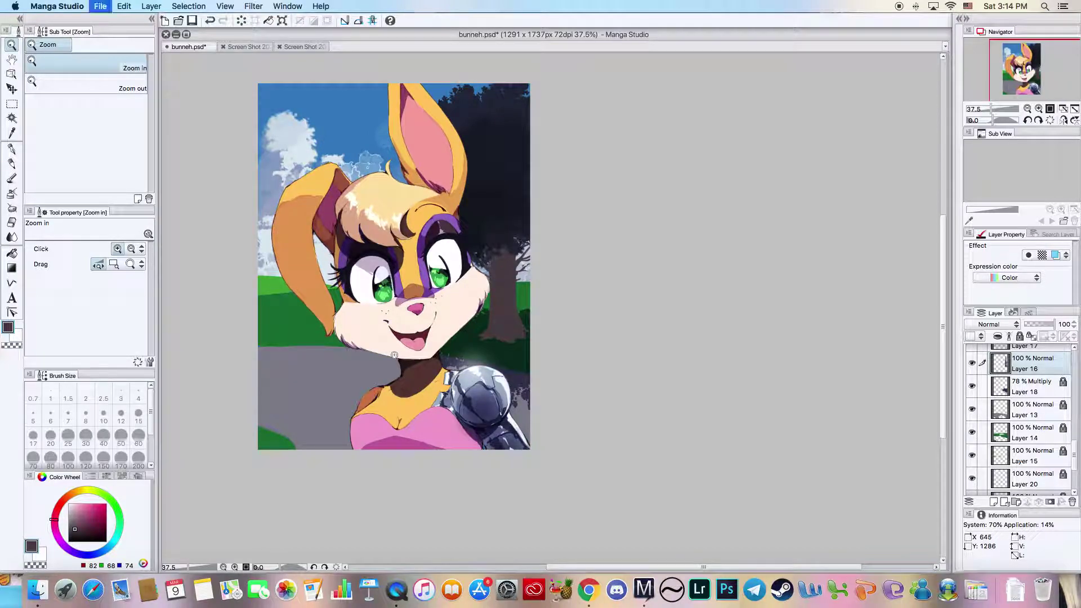
- Sample the grass green, lock the trunk layer, add a new layer above the grass layer, and darken the colour to (28, 86, 67)
click(303, 353)
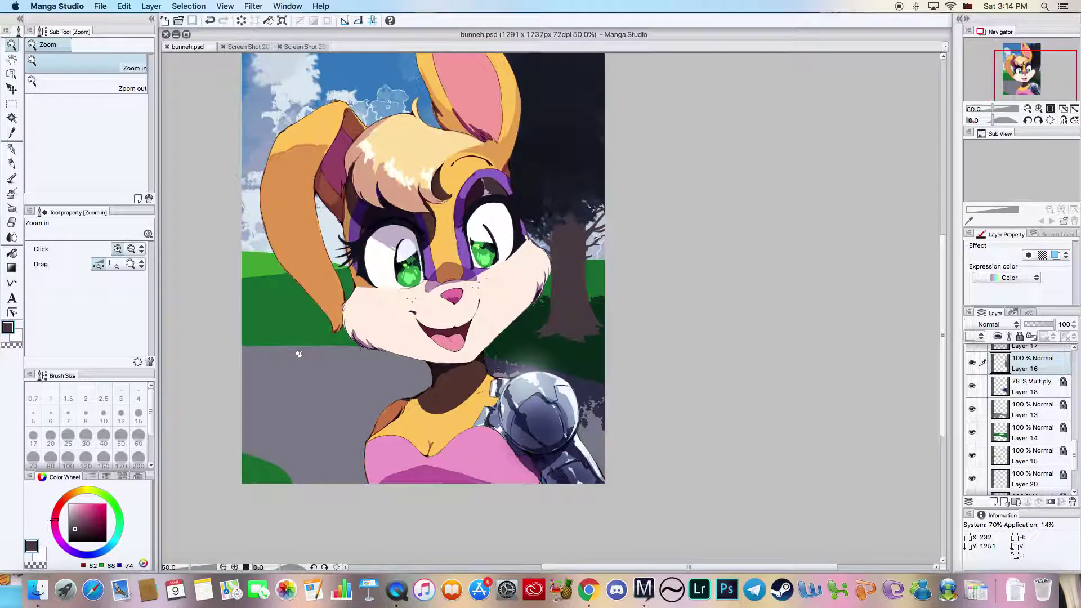
click(12, 133)
click(271, 319)
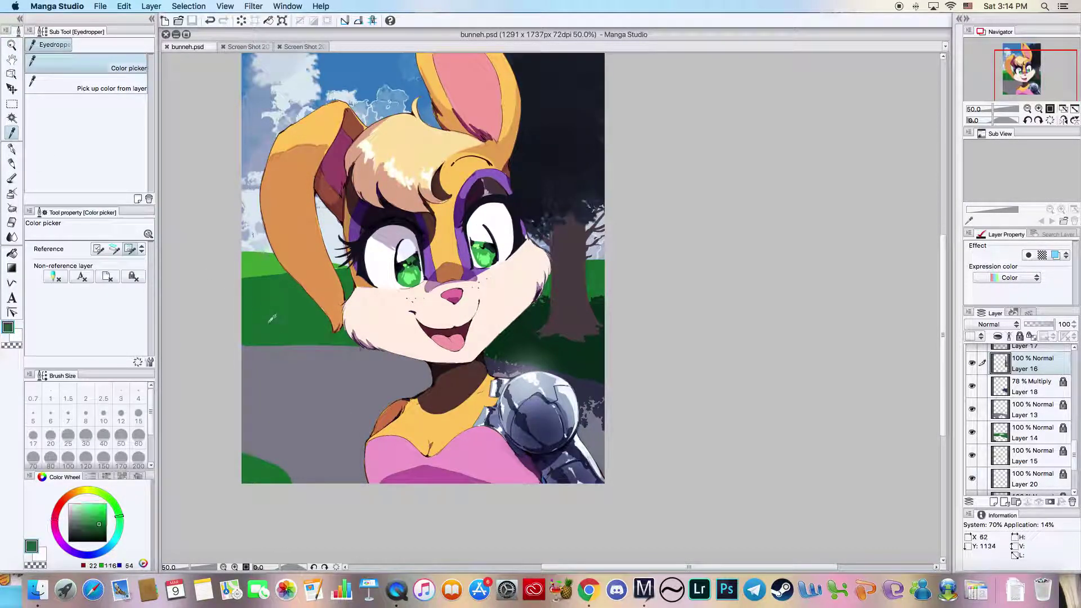
click(1021, 337)
click(1026, 439)
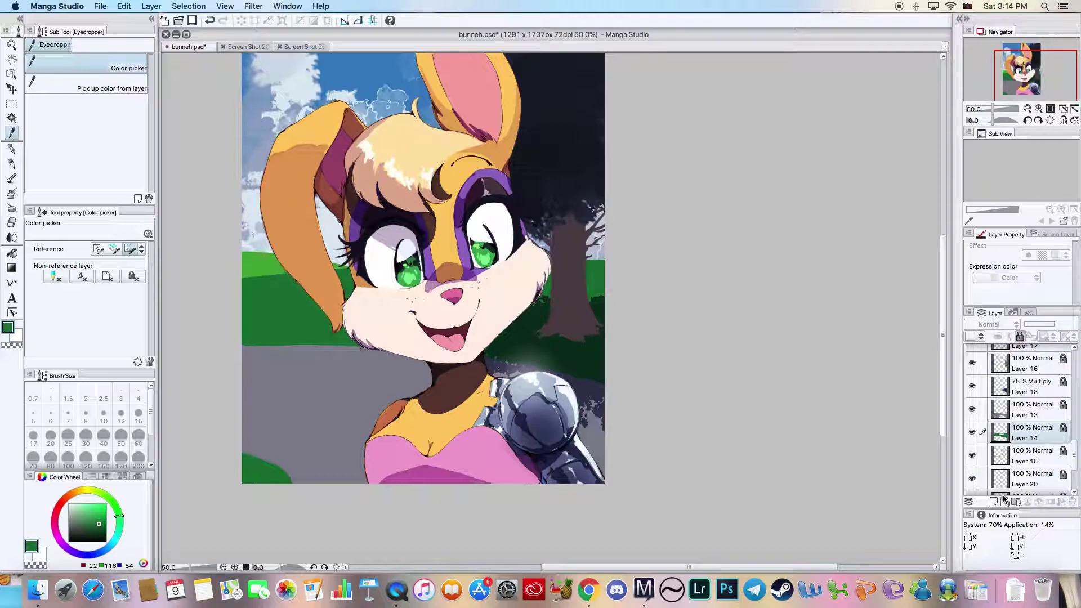
click(992, 503)
drag(100, 526, 94, 528)
click(119, 527)
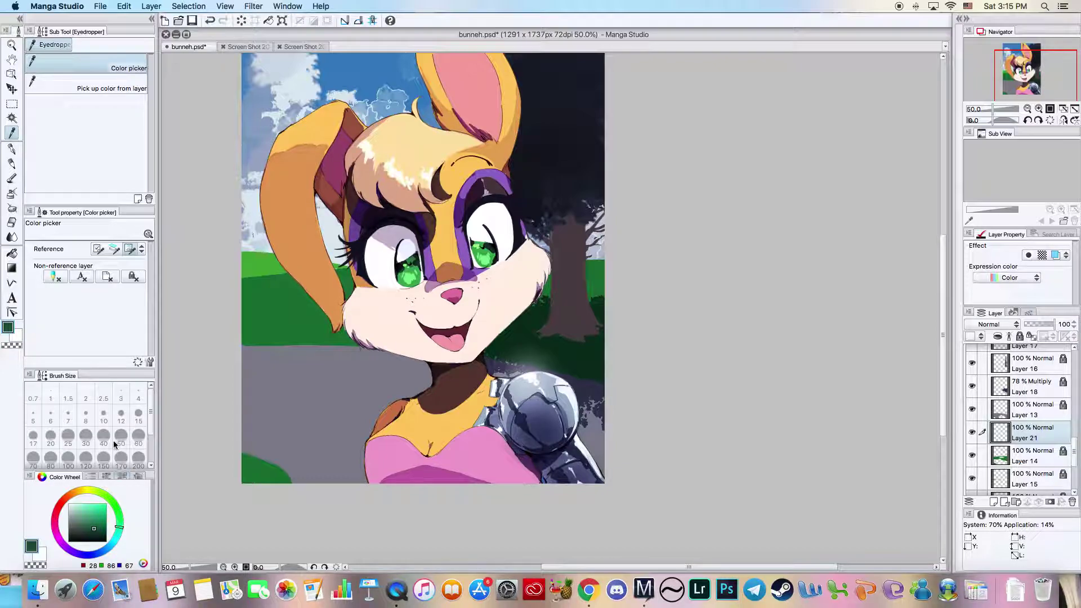
- Add grass texture to the field with the Grassland decoration brush at size 76 and particle size 133.1
click(12, 178)
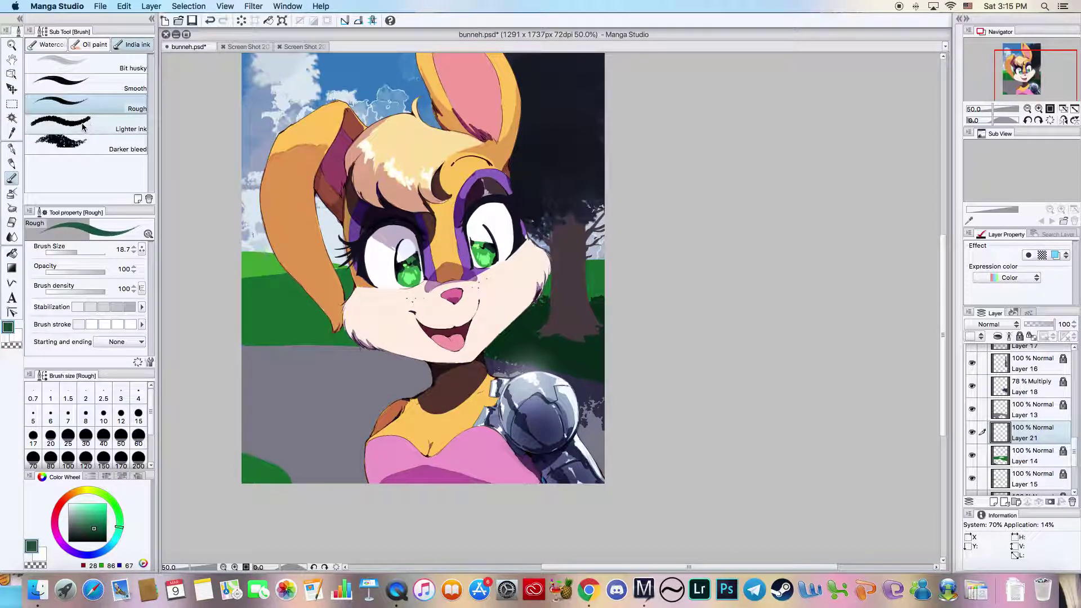
click(70, 145)
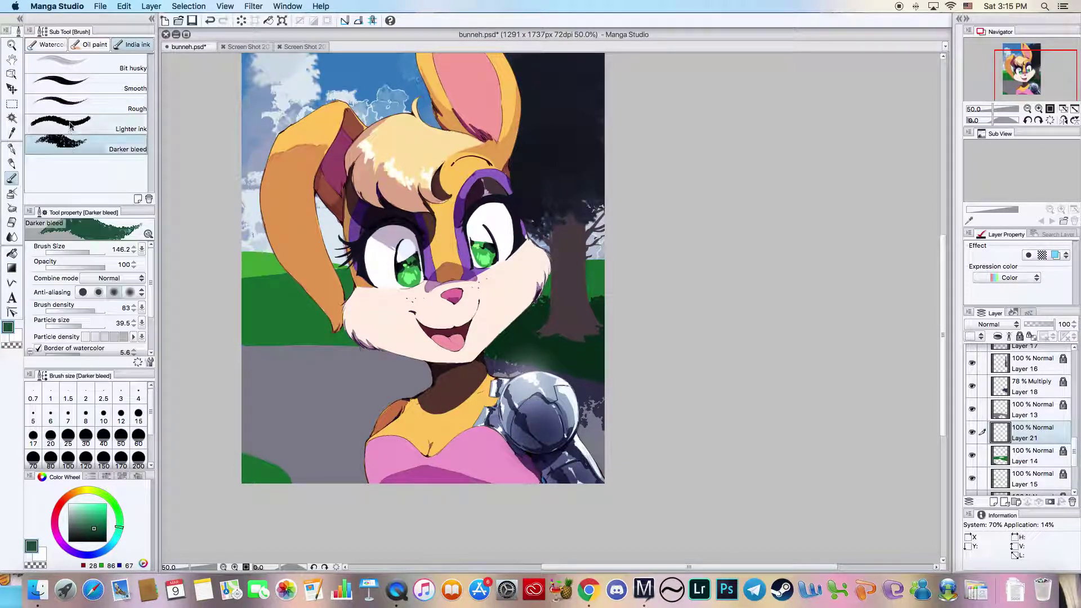
click(11, 193)
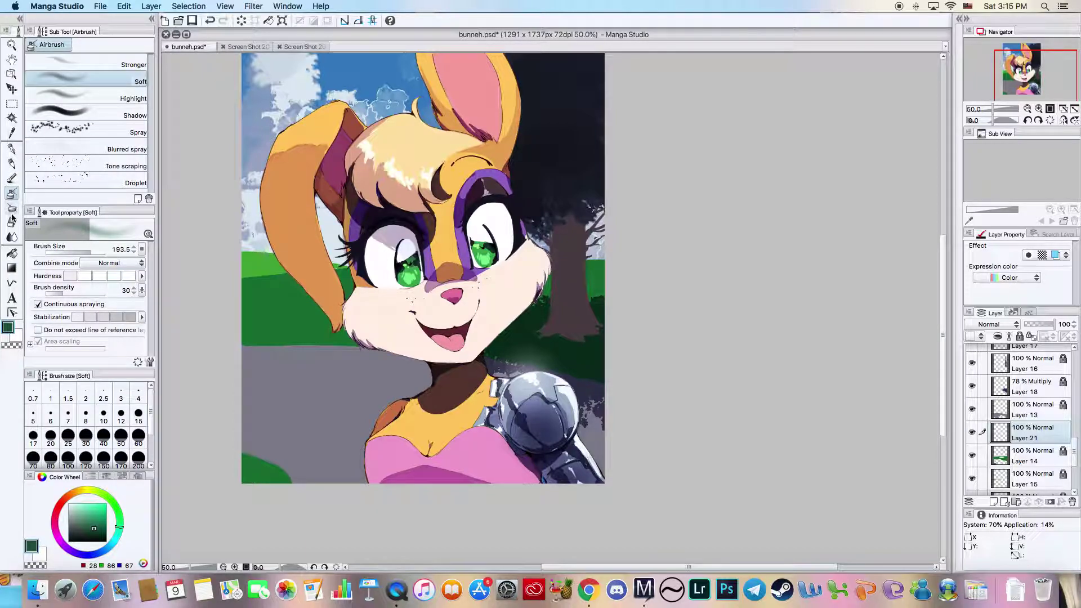
click(11, 223)
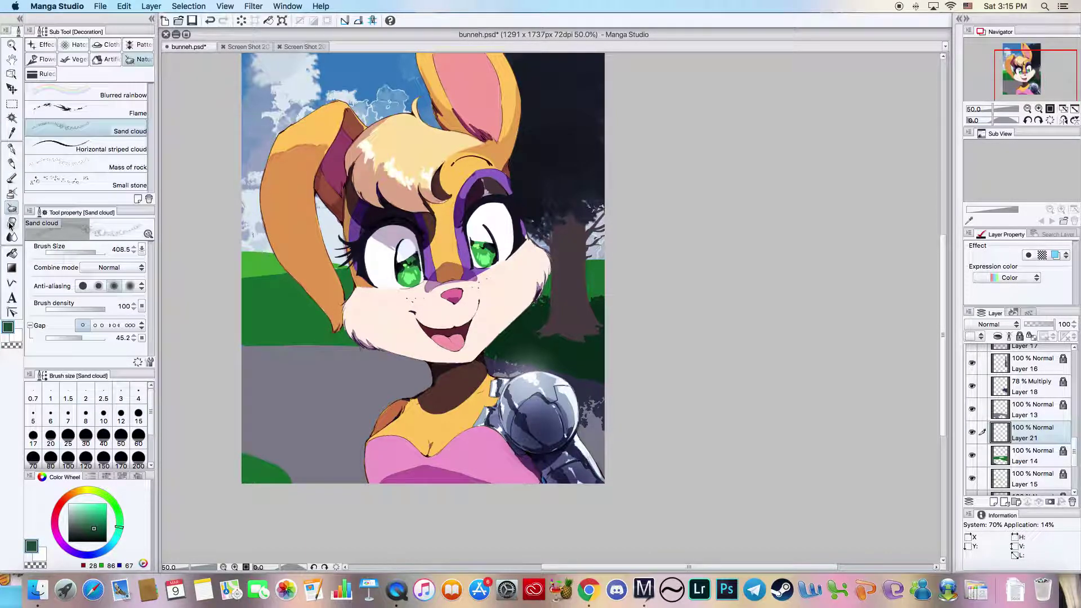
click(73, 59)
scroll(112, 163, down, 3)
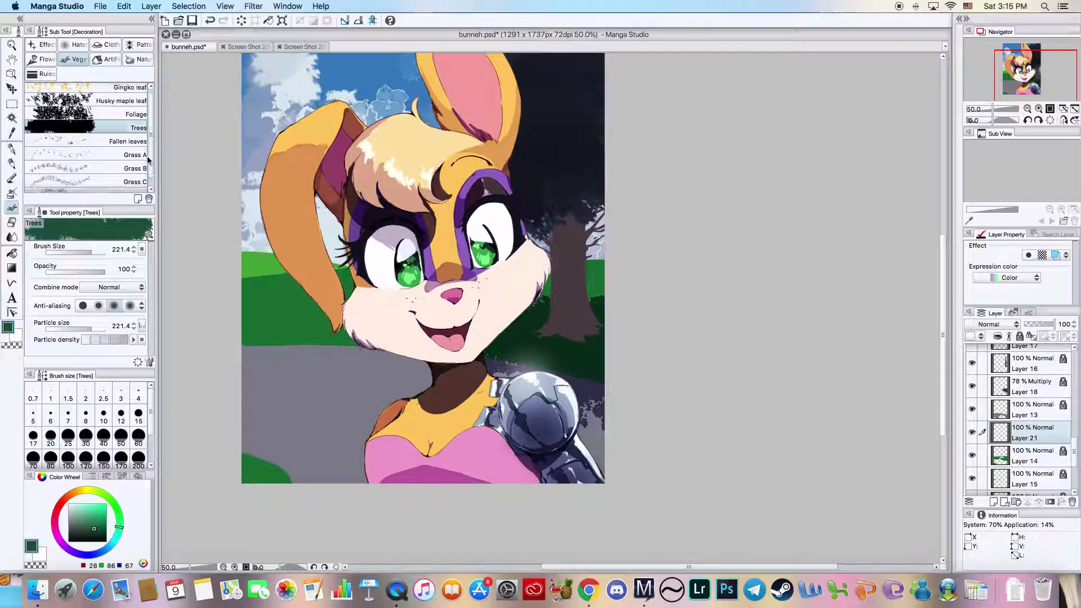
click(131, 187)
drag(86, 250, 83, 248)
drag(89, 326, 133, 339)
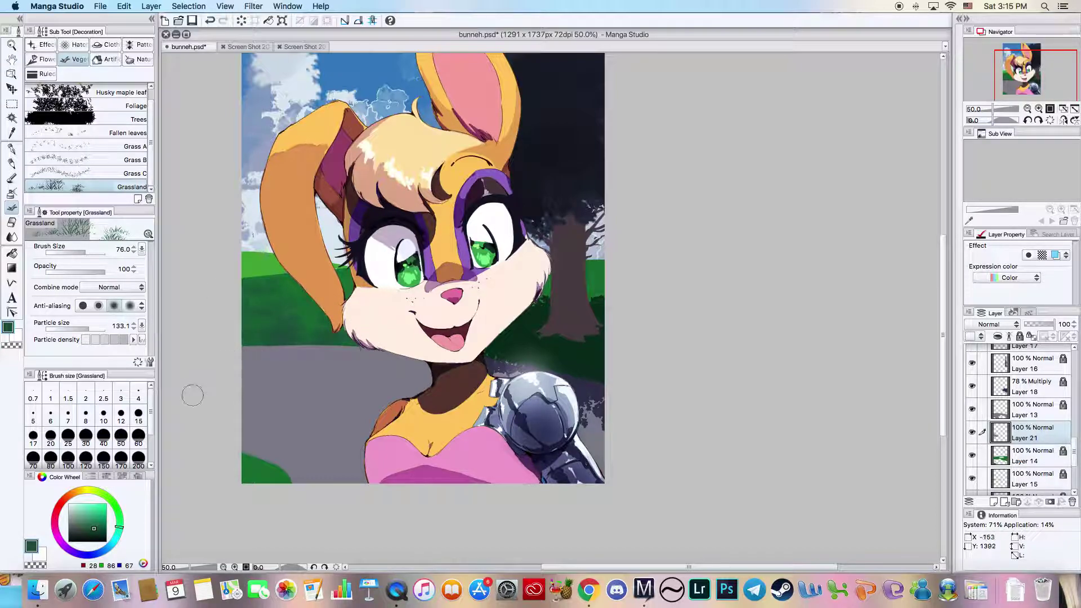
- Darken the colour to (13, 60, 50) and stipple the grass with the Darker bleed brush at 146.2, particle size reduced to 11.7
drag(98, 532, 98, 529)
click(98, 532)
click(11, 178)
drag(241, 458, 281, 482)
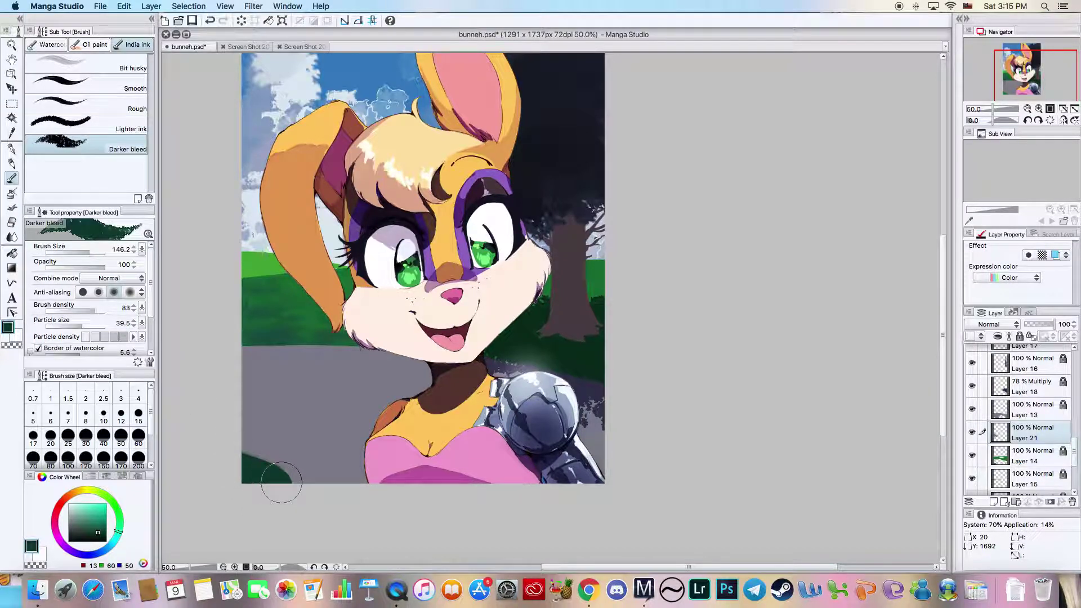
mouse_move(283, 339)
mouse_down()
mouse_move(273, 329)
mouse_move(334, 337)
mouse_move(228, 321)
mouse_up()
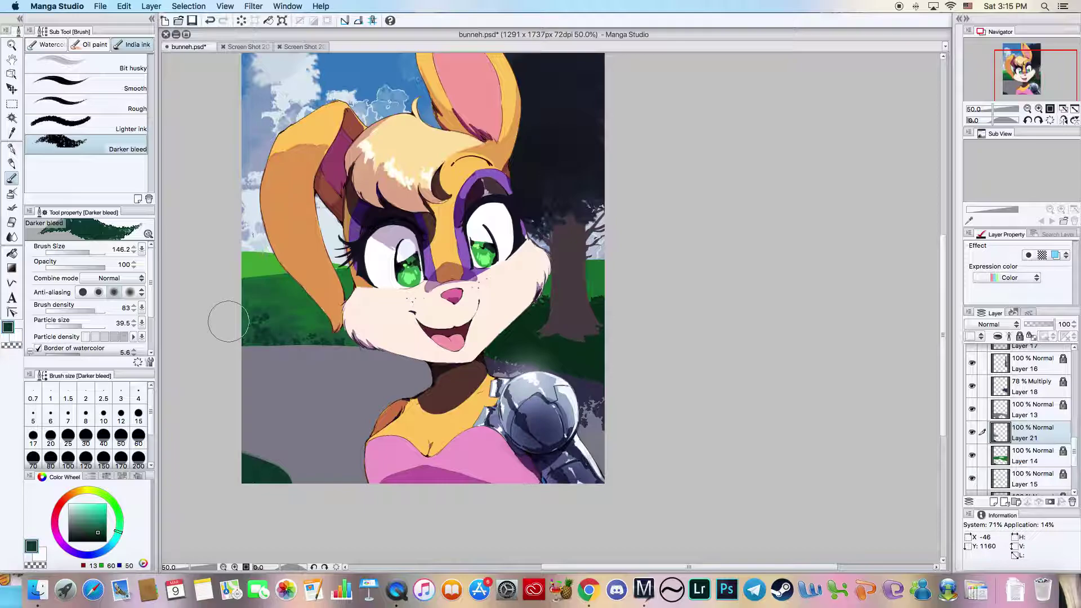
drag(81, 325, 74, 325)
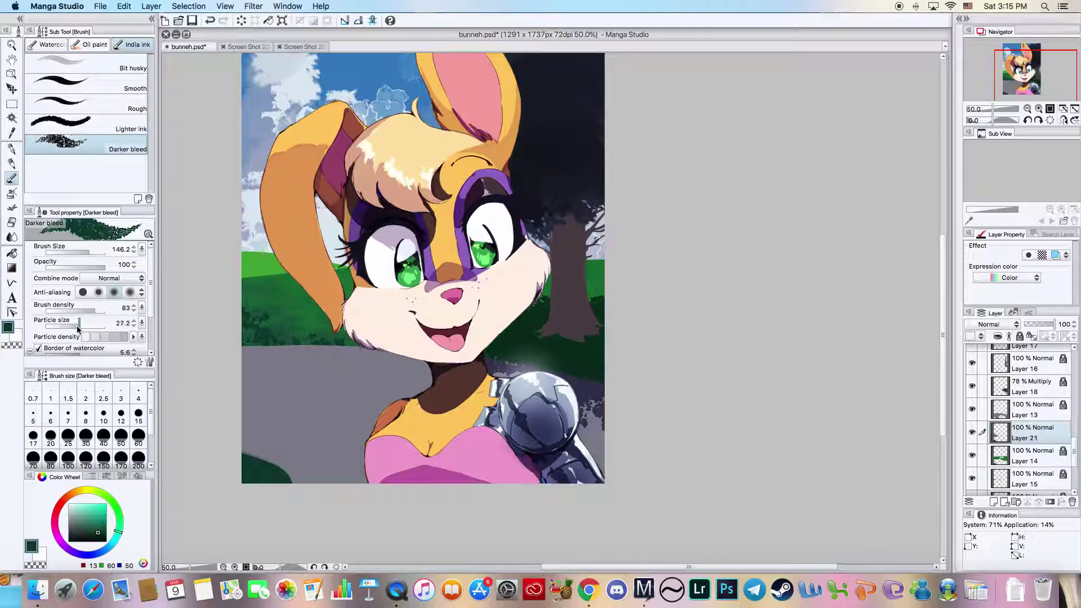
mouse_move(246, 330)
mouse_down()
mouse_move(298, 326)
mouse_move(246, 314)
mouse_move(285, 312)
mouse_move(263, 307)
mouse_move(307, 326)
mouse_move(293, 340)
mouse_move(351, 341)
mouse_move(293, 323)
mouse_move(290, 309)
mouse_move(348, 324)
mouse_move(299, 313)
mouse_move(324, 313)
mouse_move(314, 322)
mouse_move(337, 331)
mouse_up()
mouse_move(537, 343)
mouse_down()
mouse_move(509, 338)
mouse_move(581, 364)
mouse_move(544, 350)
mouse_up()
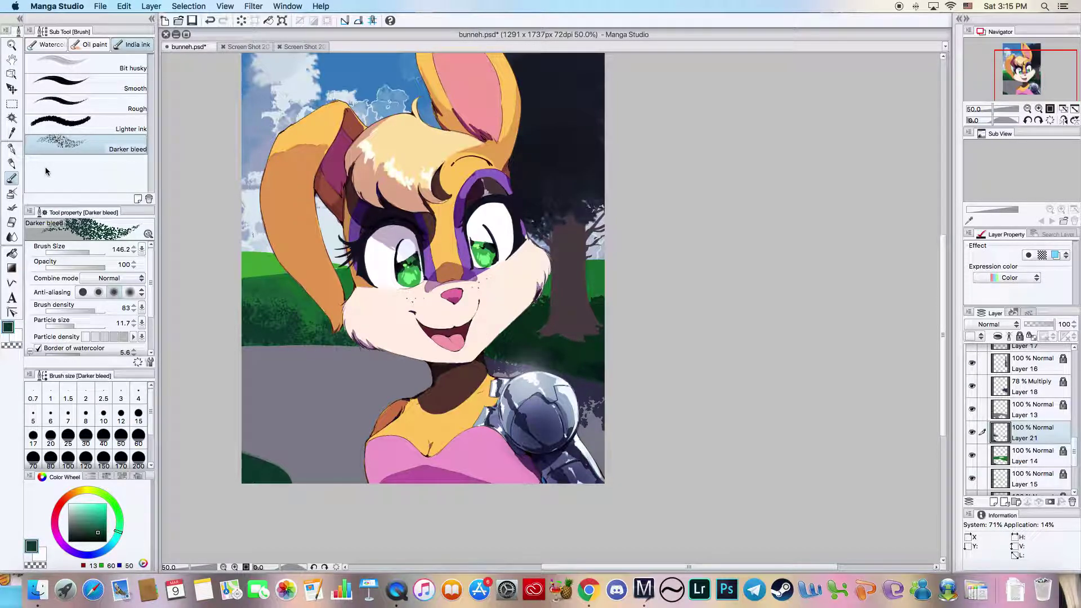
- Softly shade the grass around the tree base with the Rough brush at size 110.5 and brush density 9
click(70, 107)
drag(70, 291, 50, 292)
drag(80, 253, 87, 252)
mouse_move(487, 352)
mouse_down()
mouse_move(503, 331)
mouse_move(592, 364)
mouse_move(600, 357)
mouse_move(551, 350)
mouse_move(508, 312)
mouse_move(533, 313)
mouse_move(551, 285)
mouse_move(595, 294)
mouse_up()
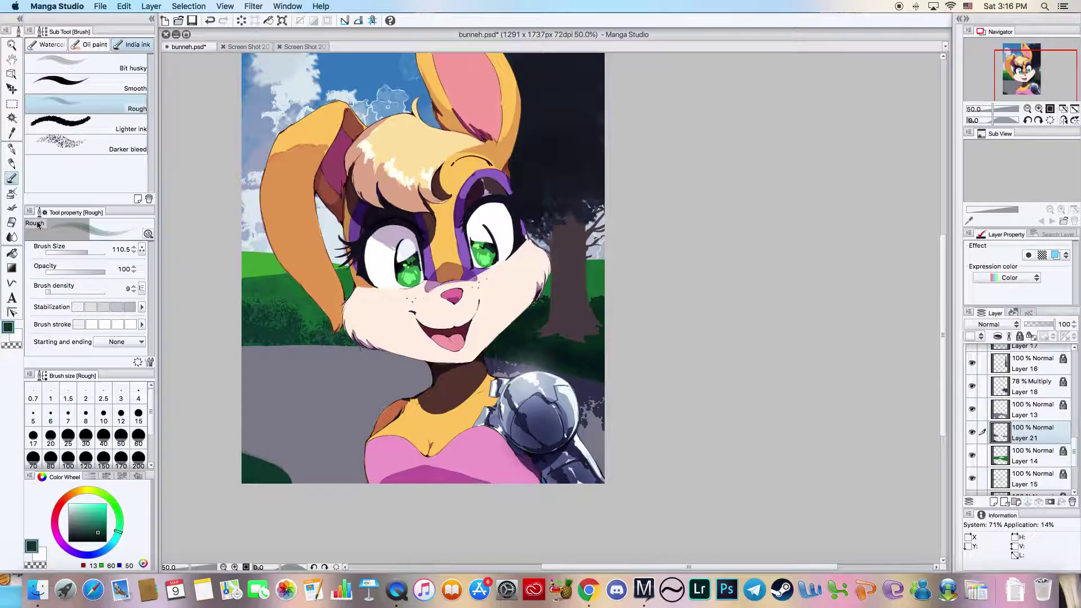
- Deepen the grass shading on both sides with the Lighter ink brush at 176.2, undoing the first trial stroke, and save the file
click(79, 134)
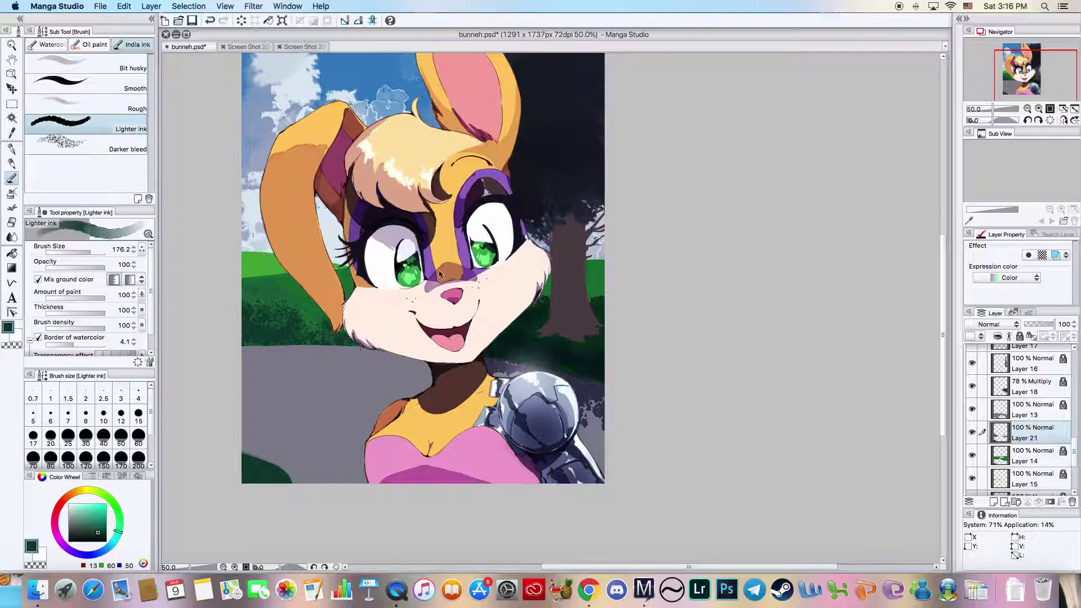
mouse_move(236, 289)
mouse_down()
mouse_move(304, 294)
mouse_move(304, 318)
mouse_up()
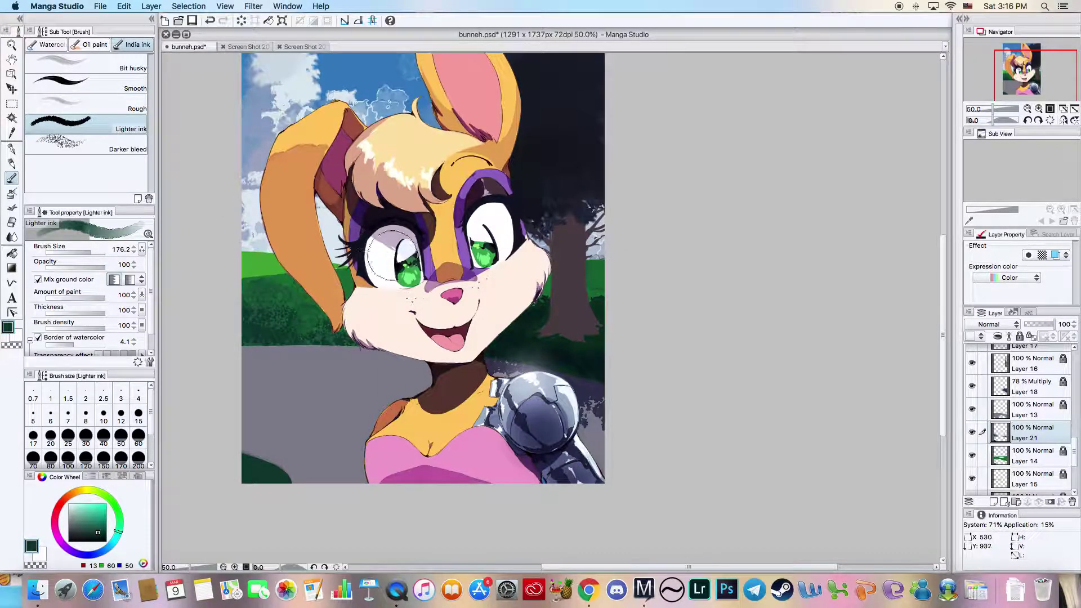
click(208, 22)
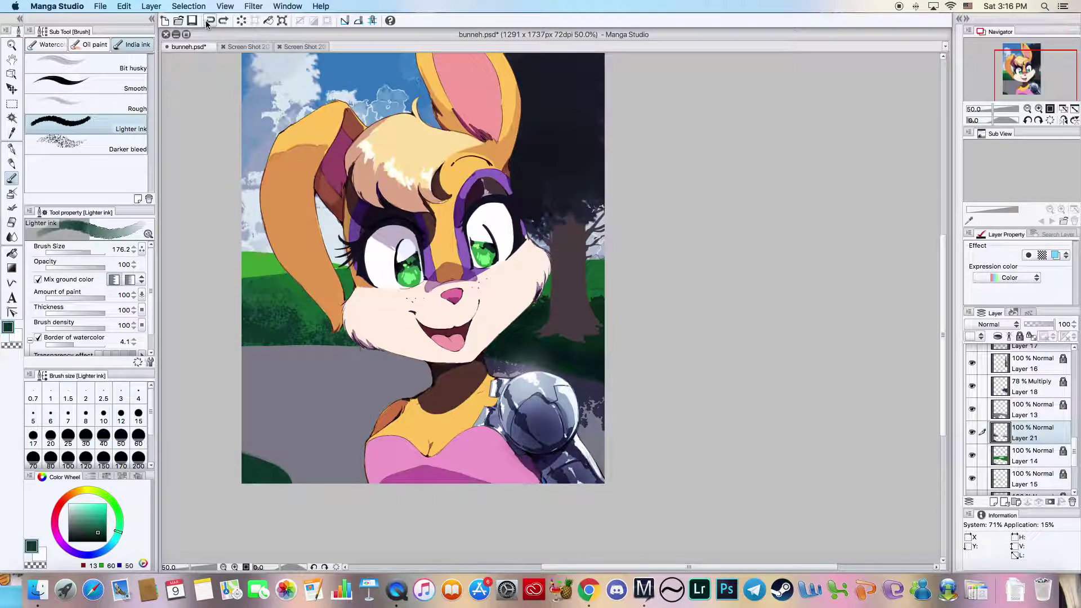
mouse_move(617, 274)
mouse_down()
mouse_move(527, 290)
mouse_move(554, 284)
mouse_move(574, 296)
mouse_move(520, 345)
mouse_move(591, 360)
mouse_move(567, 332)
mouse_move(523, 349)
mouse_up()
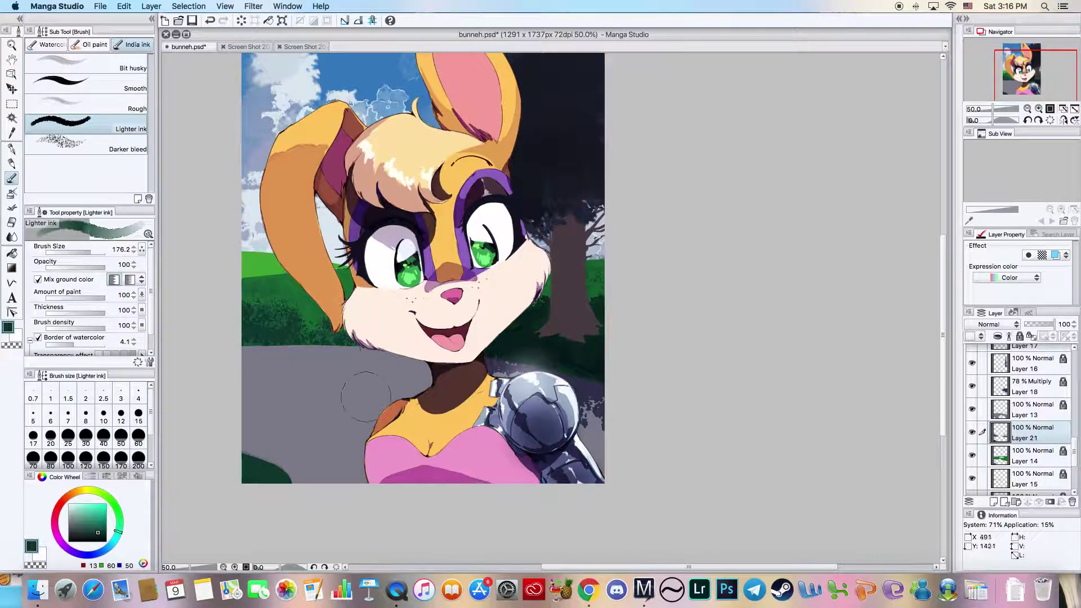
mouse_move(267, 321)
mouse_down()
mouse_move(313, 331)
mouse_move(301, 317)
mouse_up()
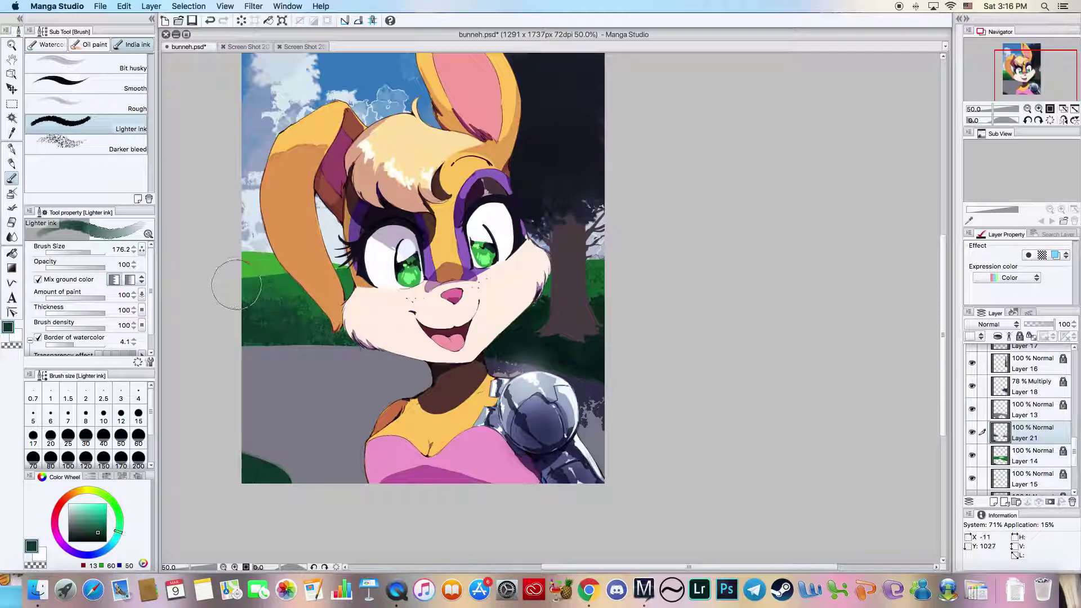
key(super+s)
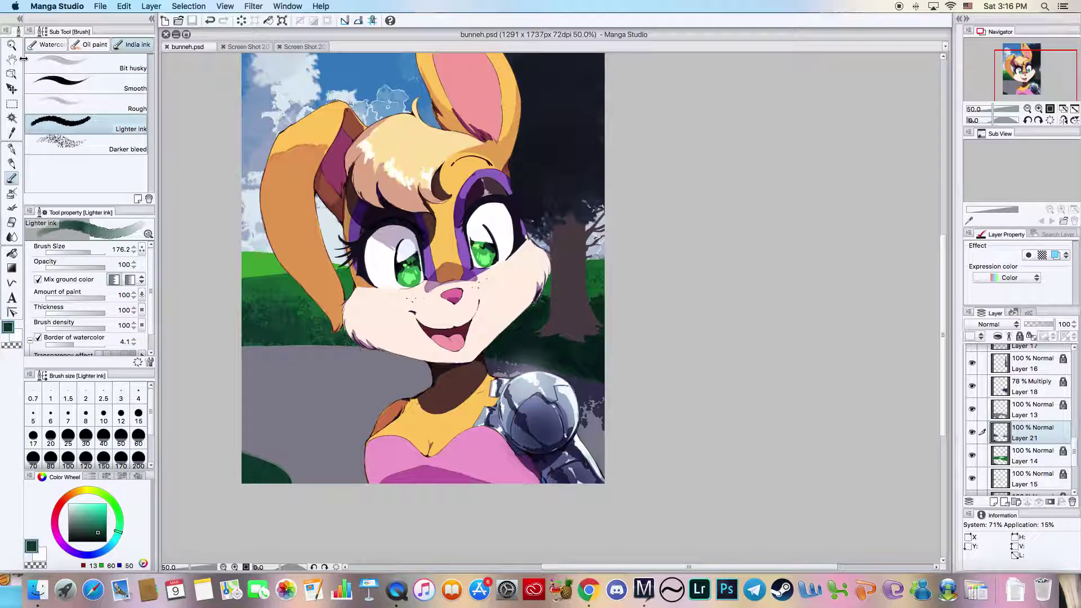
click(11, 45)
drag(316, 283, 185, 290)
click(320, 247)
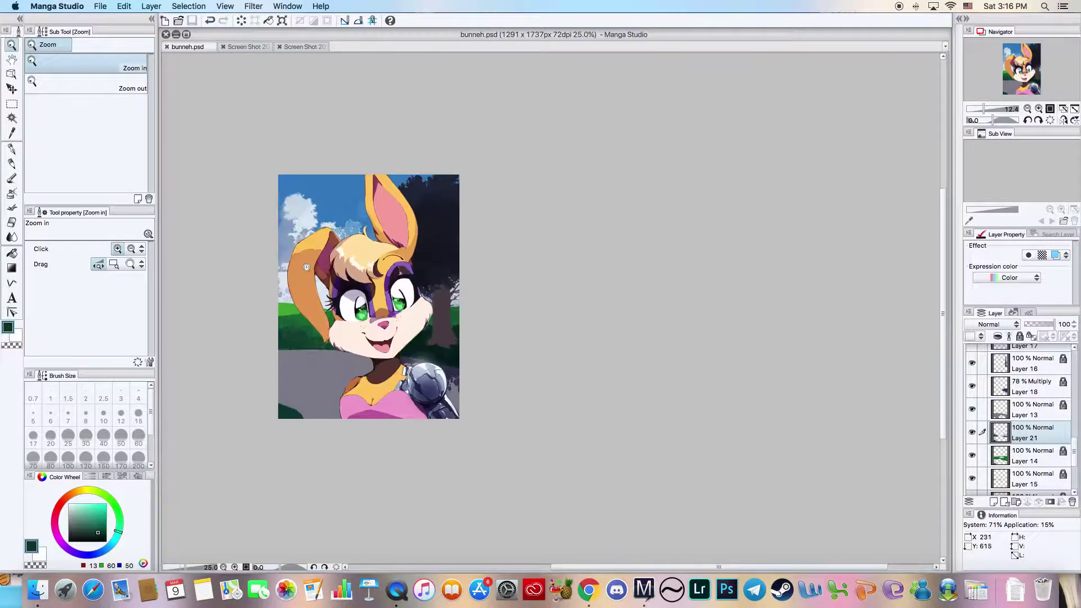
- Lock Layer 21 and add a new layer directly above Layer 17 for the tree's green foliage
scroll(295, 281, up, 1)
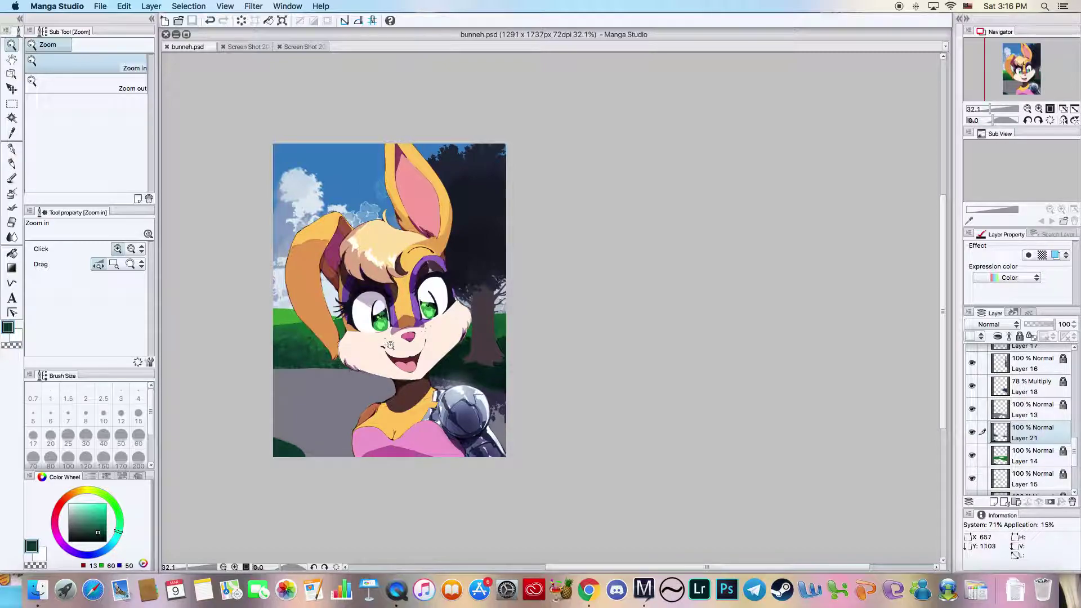
click(1020, 336)
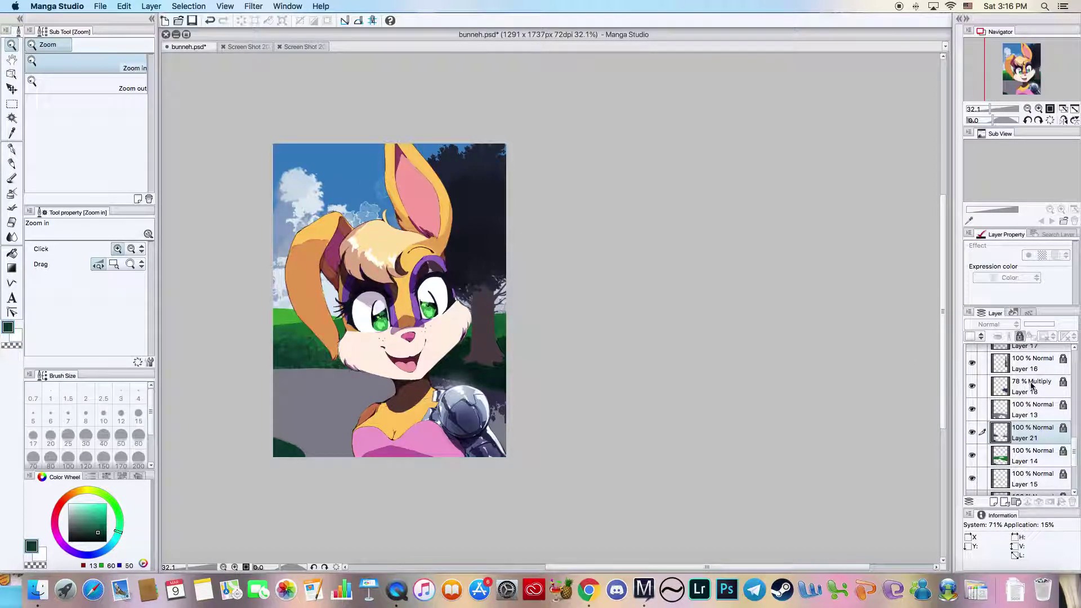
click(972, 388)
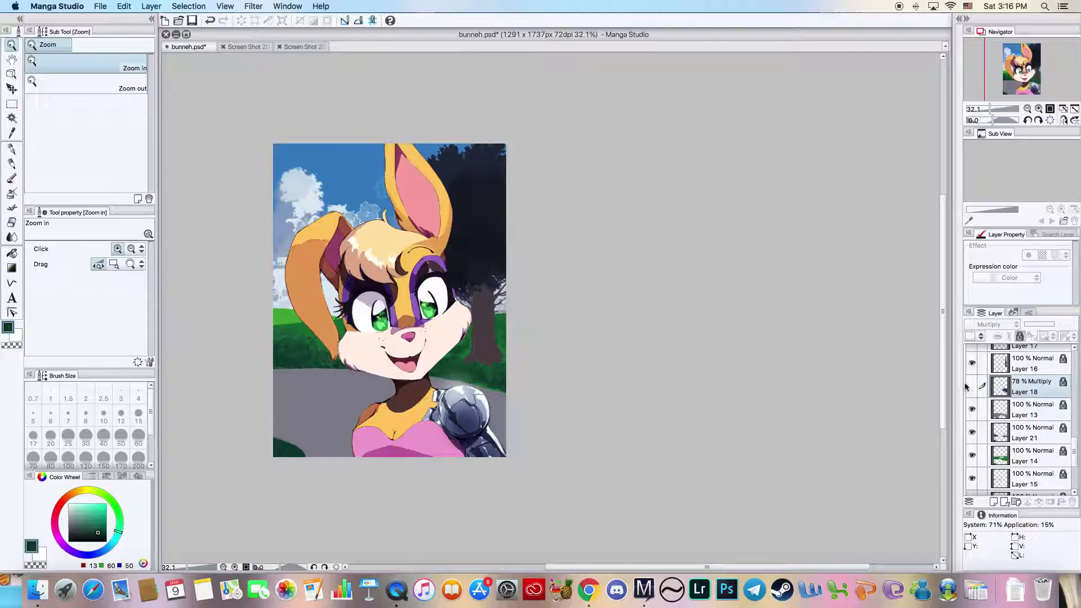
click(972, 386)
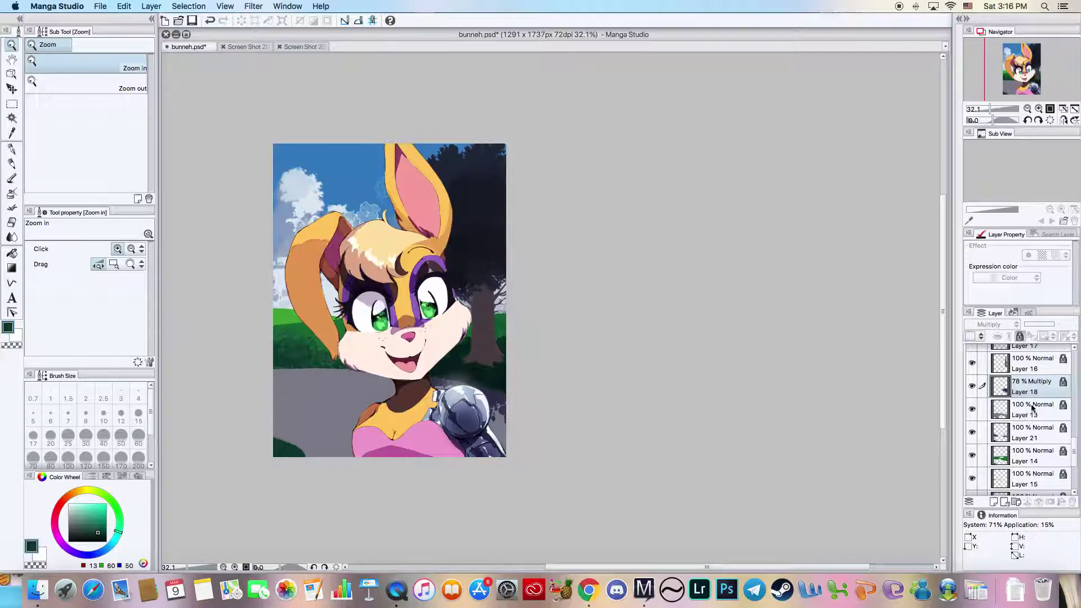
drag(1076, 444, 1073, 429)
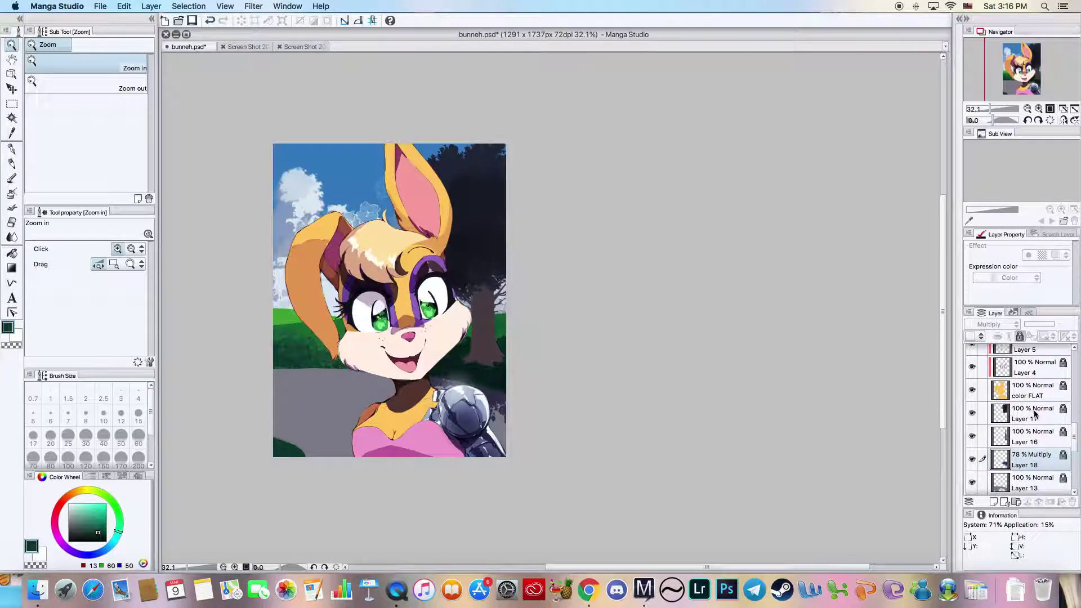
click(1032, 414)
click(993, 501)
- Choose the green (46, 158, 90) and paint leaf clumps on the dark tree canopy with the Lighter ink brush at 176.2
click(430, 236)
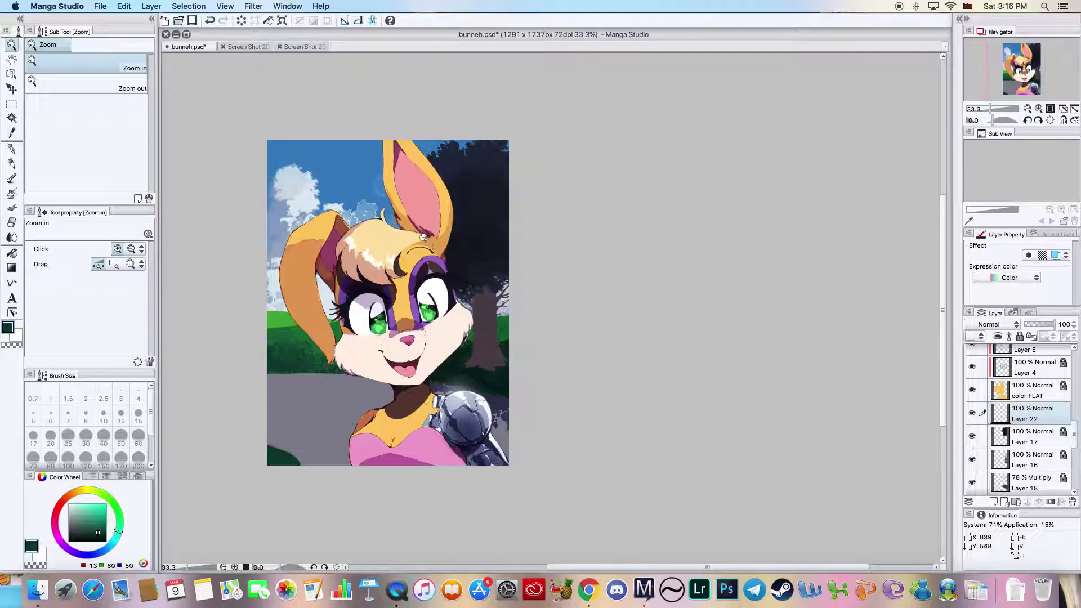
click(13, 132)
click(94, 553)
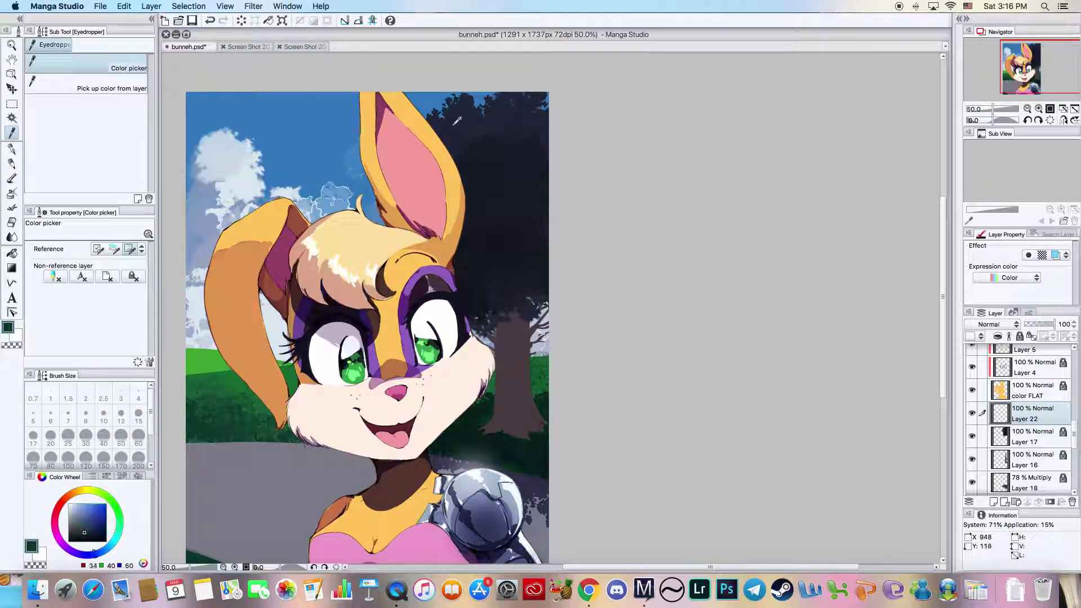
click(91, 522)
mouse_move(100, 555)
mouse_down()
mouse_move(117, 540)
mouse_move(89, 515)
mouse_up()
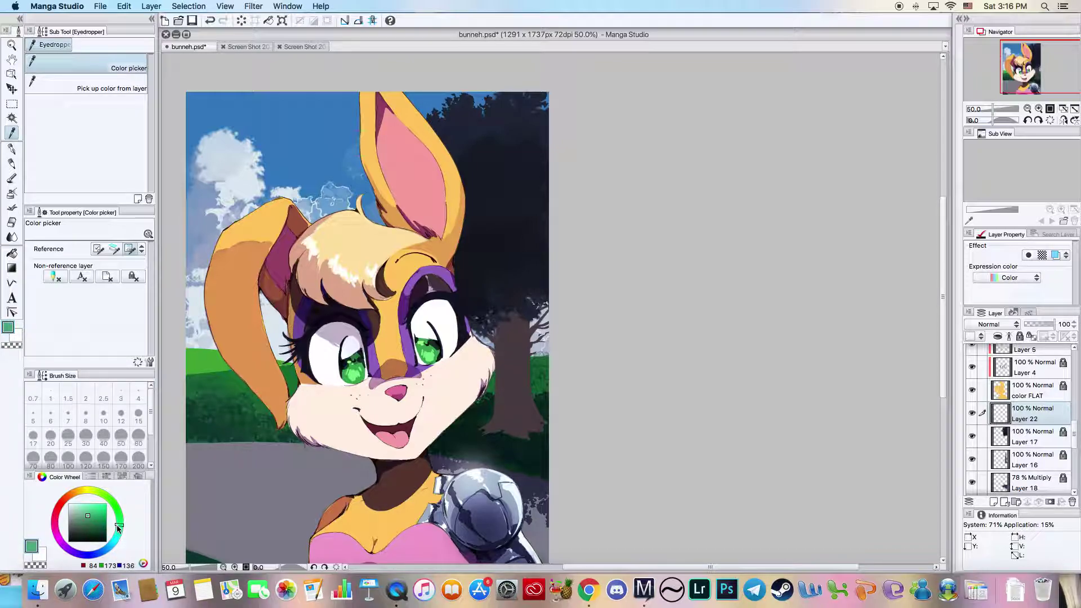
drag(93, 518, 100, 518)
click(11, 178)
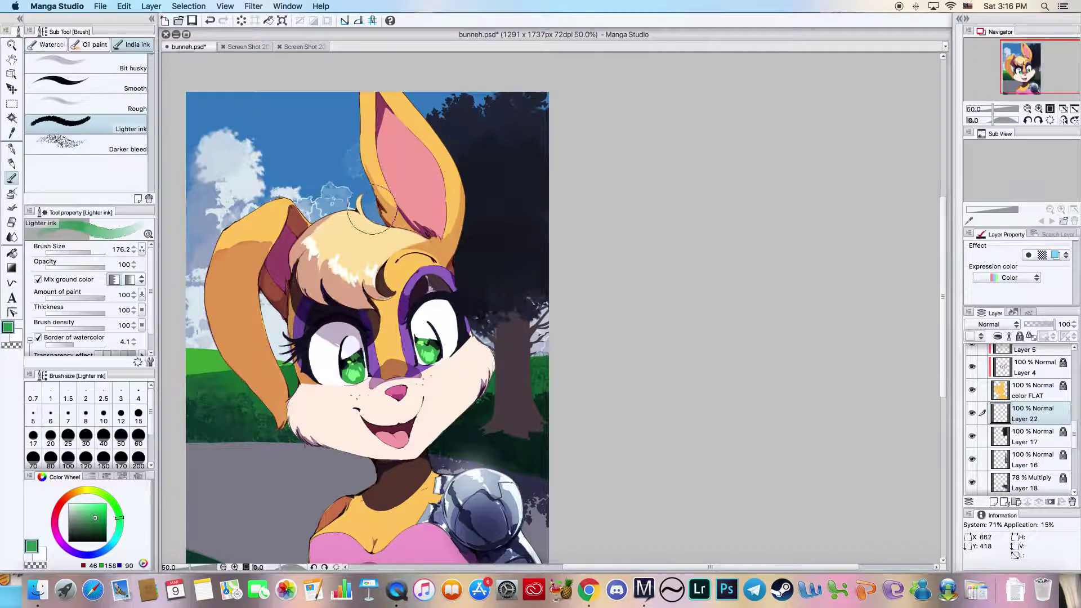
mouse_move(461, 205)
mouse_down()
mouse_move(450, 225)
mouse_move(468, 188)
mouse_move(497, 165)
mouse_move(499, 136)
mouse_move(520, 168)
mouse_up()
drag(518, 130, 487, 132)
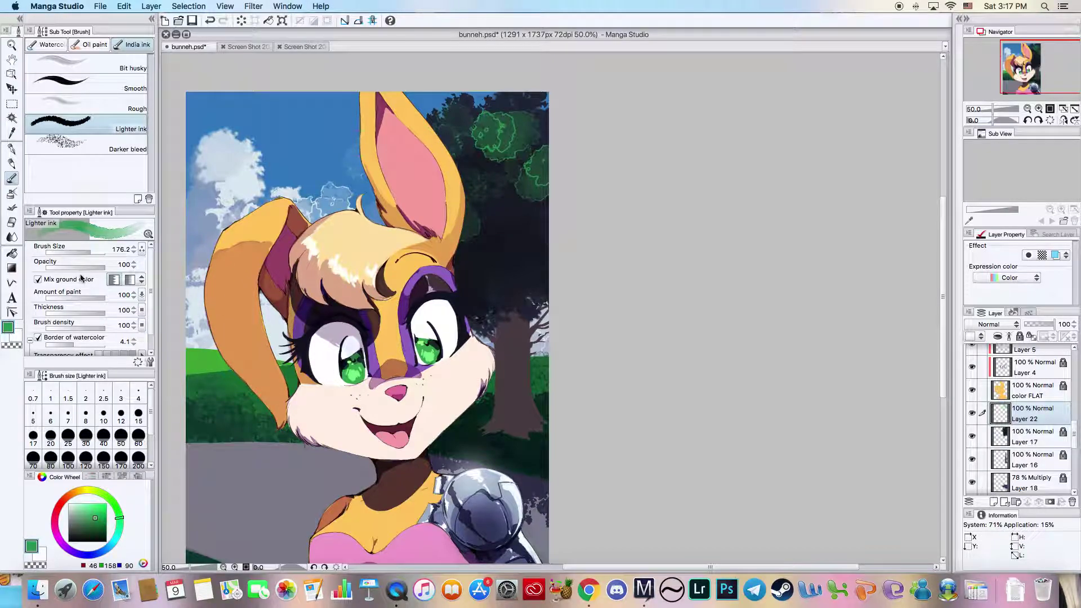
- Set the watercolor border to 3.2 and darken the green to (30, 120, 74), covering the upper canopy with foliage
click(68, 343)
drag(95, 518, 96, 524)
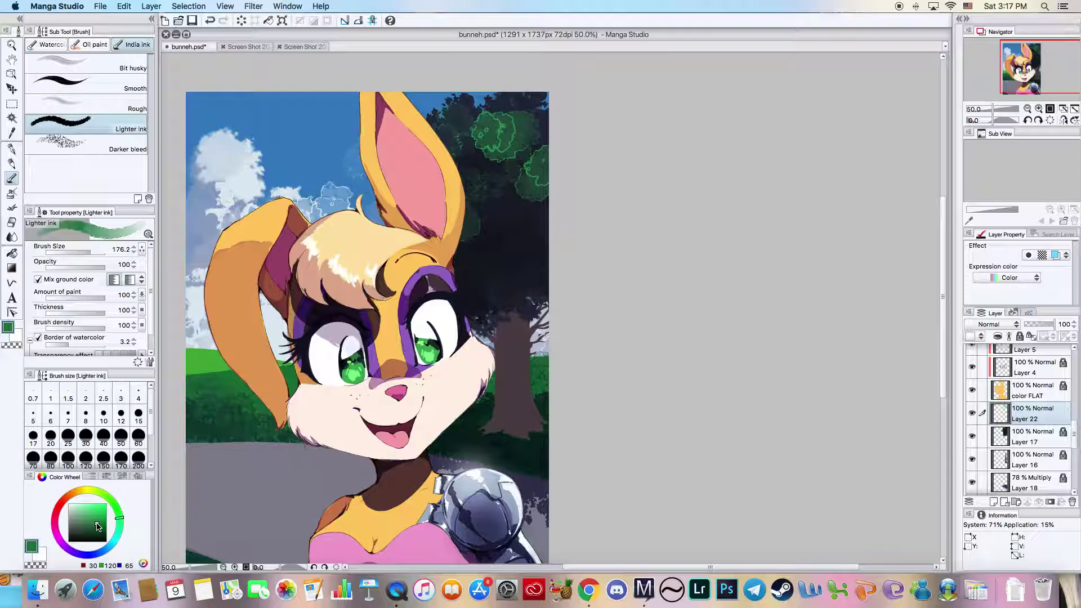
mouse_move(498, 152)
mouse_down()
mouse_move(475, 143)
mouse_move(454, 143)
mouse_move(451, 162)
mouse_move(464, 119)
mouse_move(479, 135)
mouse_move(519, 104)
mouse_move(536, 138)
mouse_up()
mouse_move(493, 248)
mouse_down()
mouse_move(524, 211)
mouse_move(555, 206)
mouse_move(530, 172)
mouse_up()
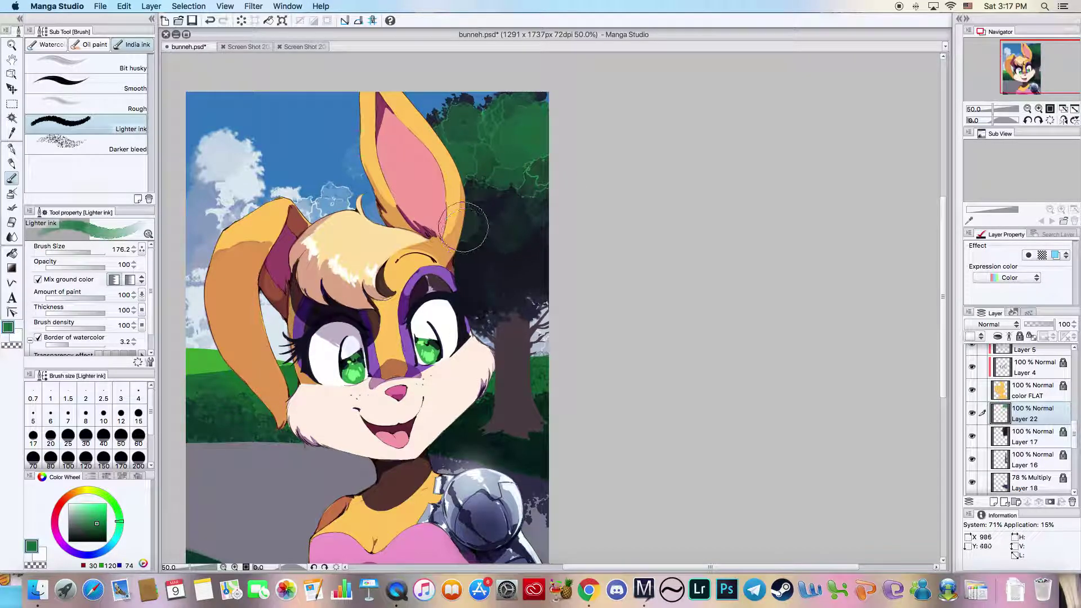
- Reduce the Lighter ink brush's watercolor border to 1.1 and paint over the outlined clumps to soften the upper canopy
scroll(148, 311, down, 1)
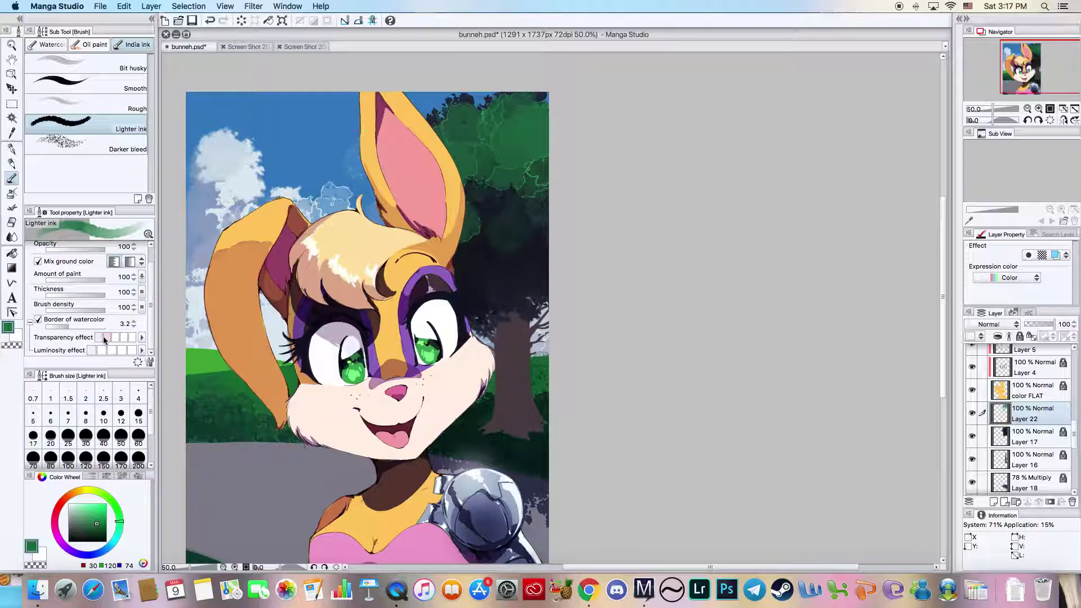
mouse_move(470, 172)
mouse_down()
mouse_move(510, 145)
mouse_move(531, 160)
mouse_up()
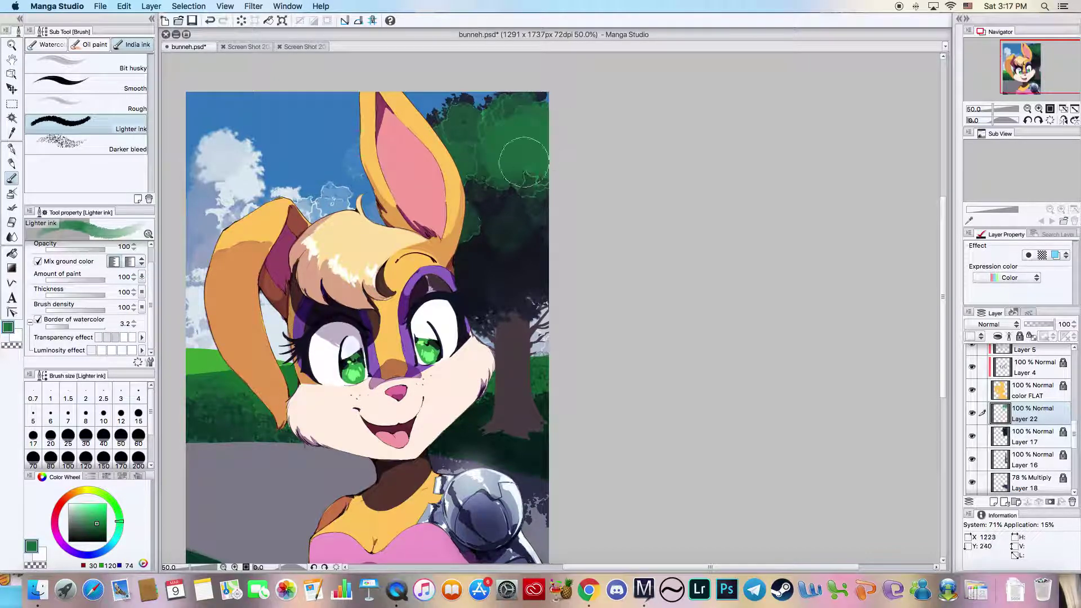
click(121, 351)
drag(102, 353, 88, 349)
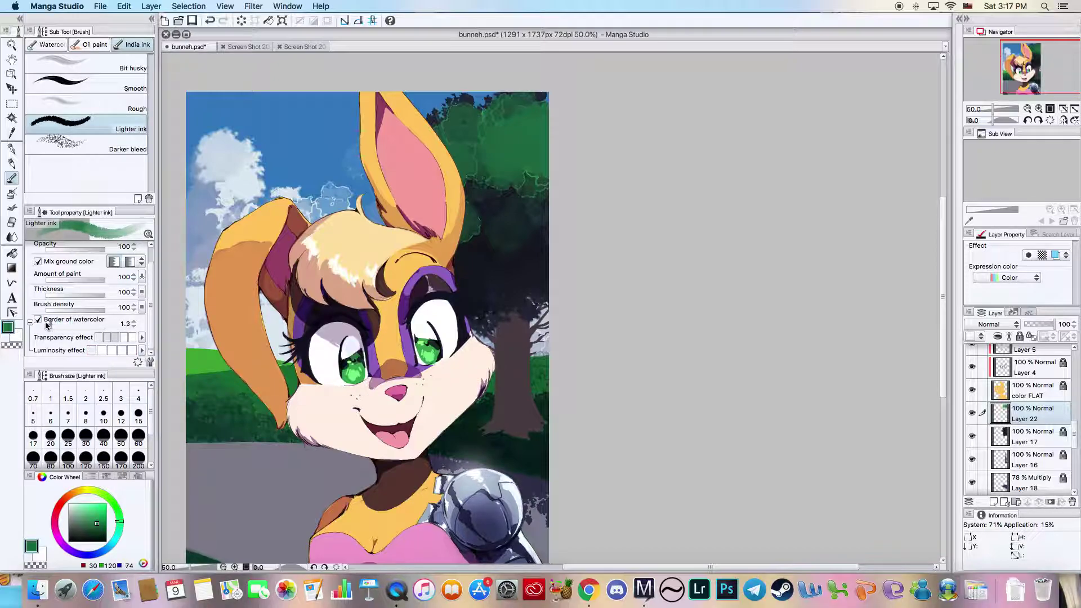
mouse_move(478, 167)
mouse_down()
mouse_move(482, 134)
mouse_move(430, 136)
mouse_move(465, 116)
mouse_move(494, 151)
mouse_move(512, 129)
mouse_move(535, 130)
mouse_move(499, 152)
mouse_up()
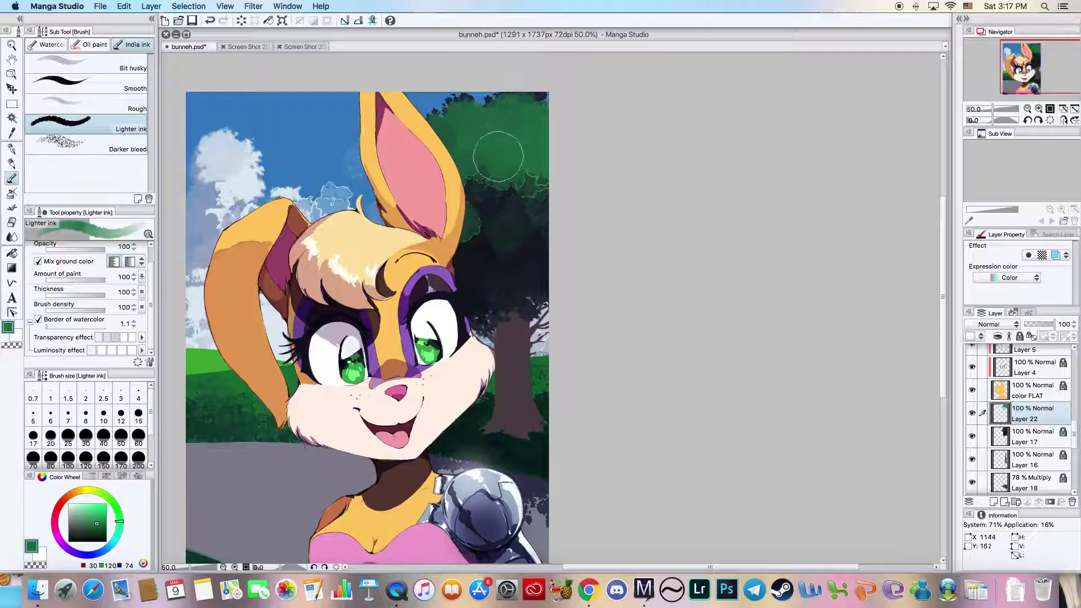
mouse_move(442, 225)
mouse_down()
mouse_move(467, 229)
mouse_move(497, 212)
mouse_move(524, 185)
mouse_move(499, 169)
mouse_move(499, 183)
mouse_move(523, 124)
mouse_up()
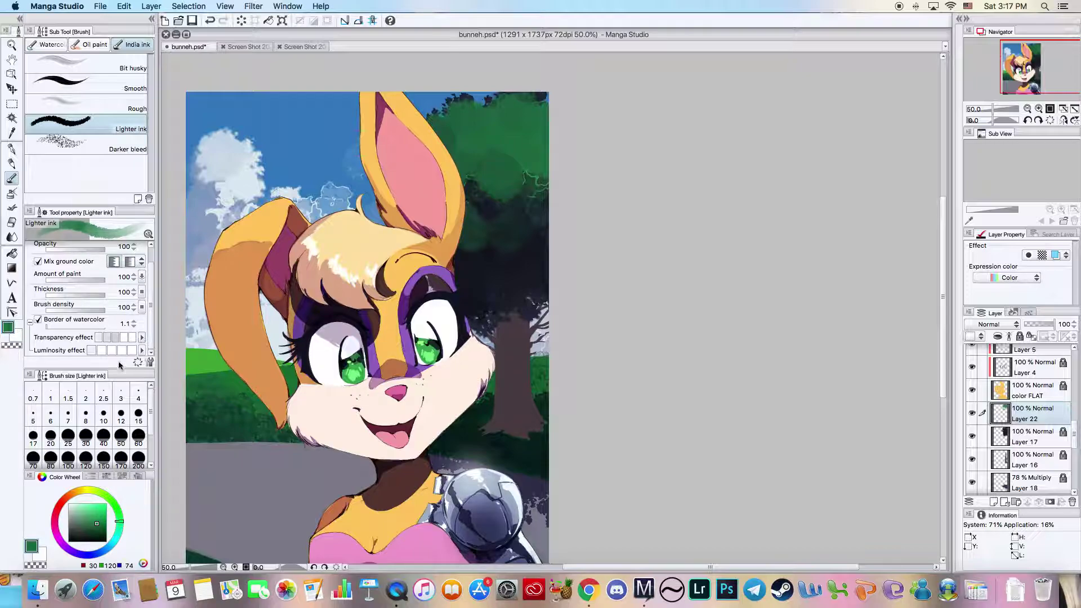
click(97, 528)
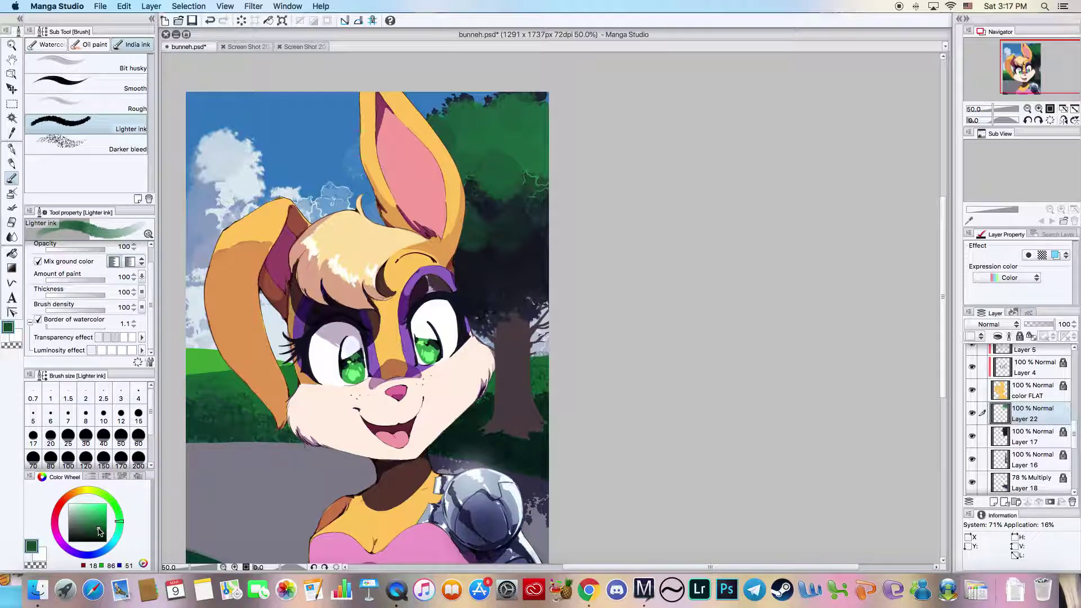
mouse_move(475, 126)
mouse_down()
mouse_move(489, 109)
mouse_move(523, 111)
mouse_up()
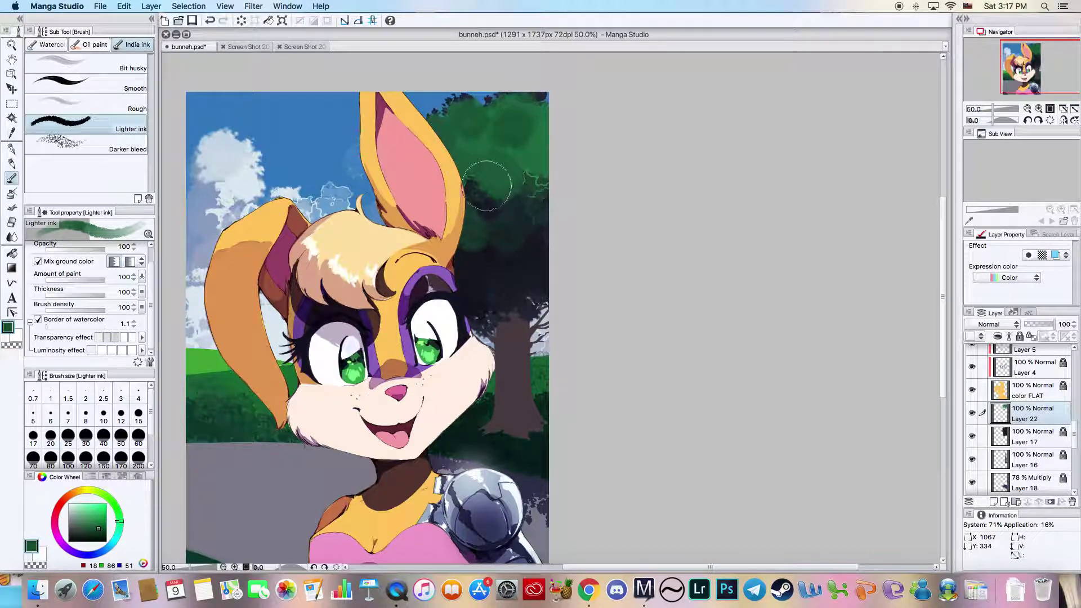
click(209, 22)
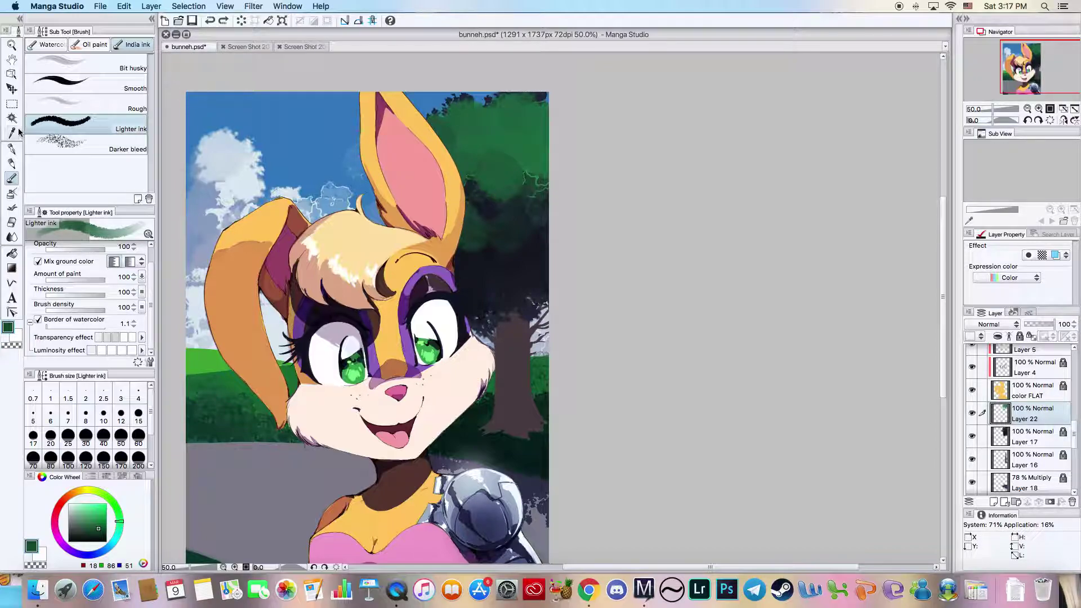
- Sample the canopy green for the Darker bleed brush, and add a new layer above the locked green foliage layer
key(i)
click(498, 153)
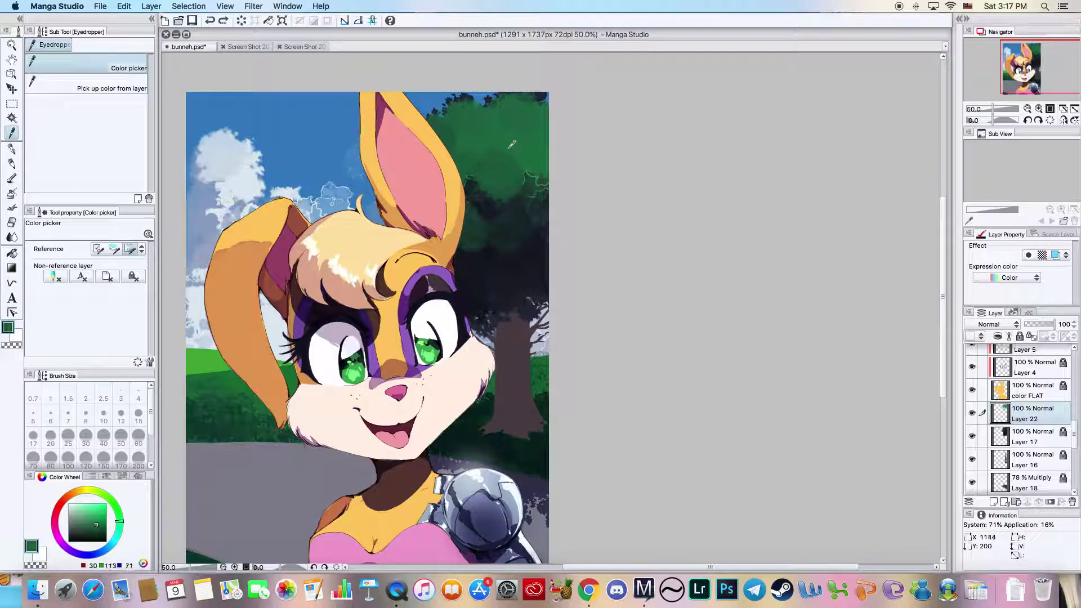
click(13, 179)
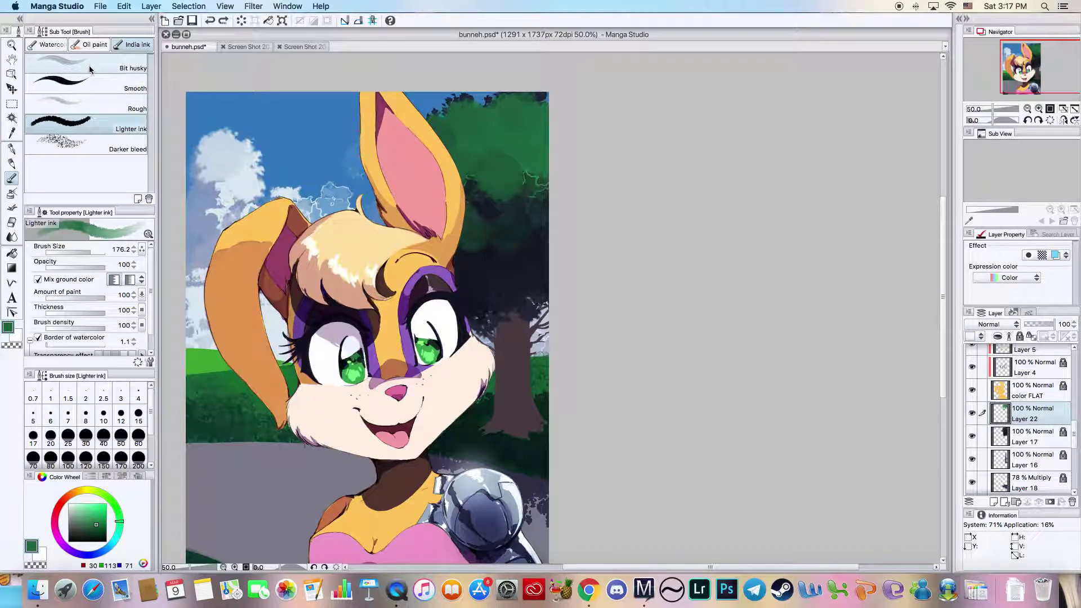
click(79, 143)
click(79, 326)
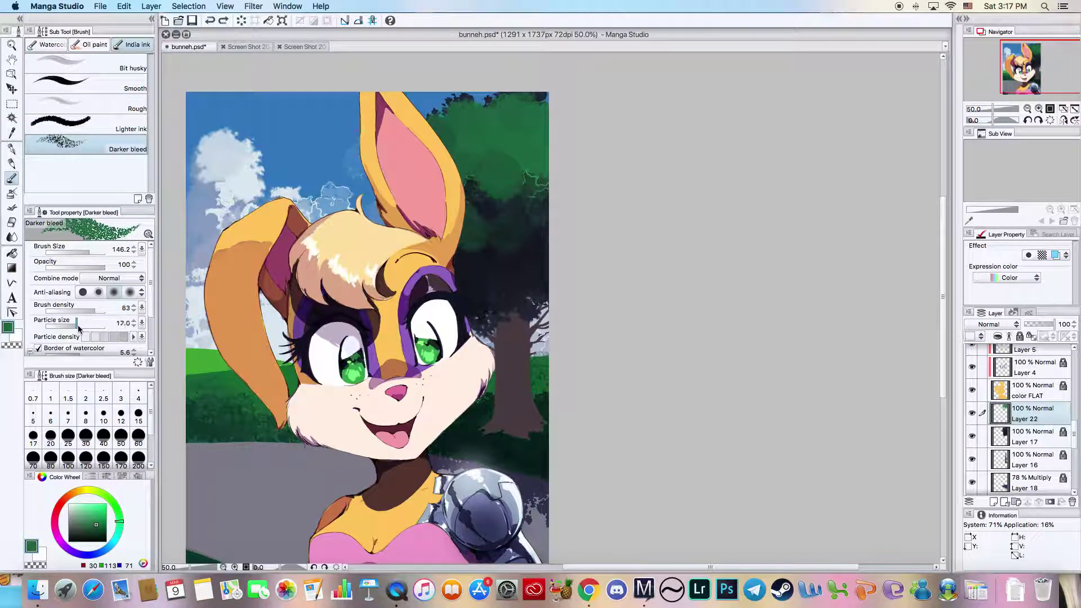
click(1019, 336)
click(993, 501)
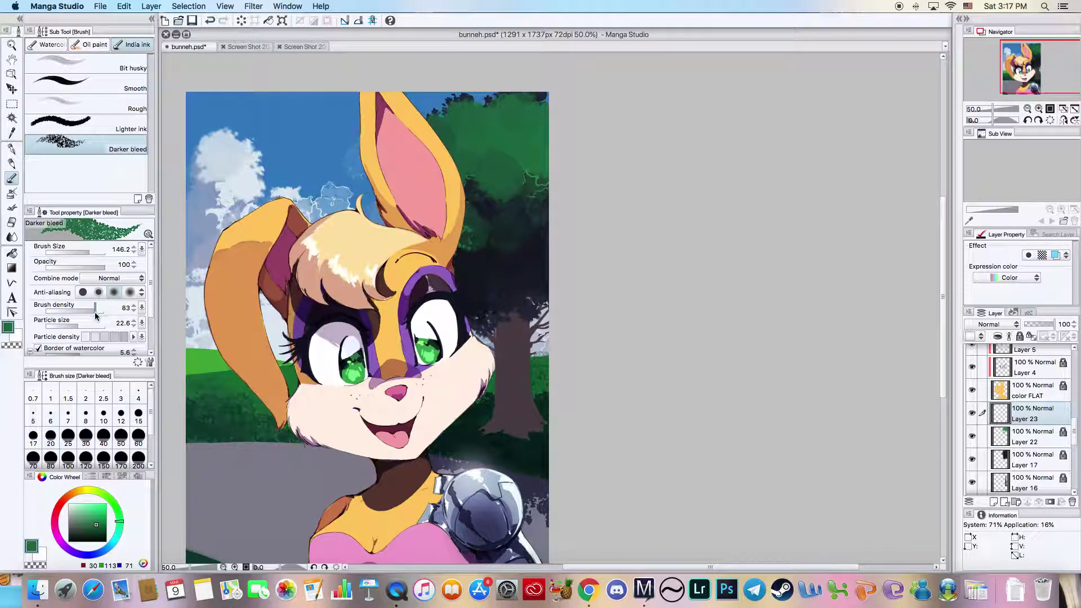
- Texture the canopy's lower green edge with leaves using the Darker bleed brush at particle size 36, undoing the first trial strokes
drag(83, 325, 88, 325)
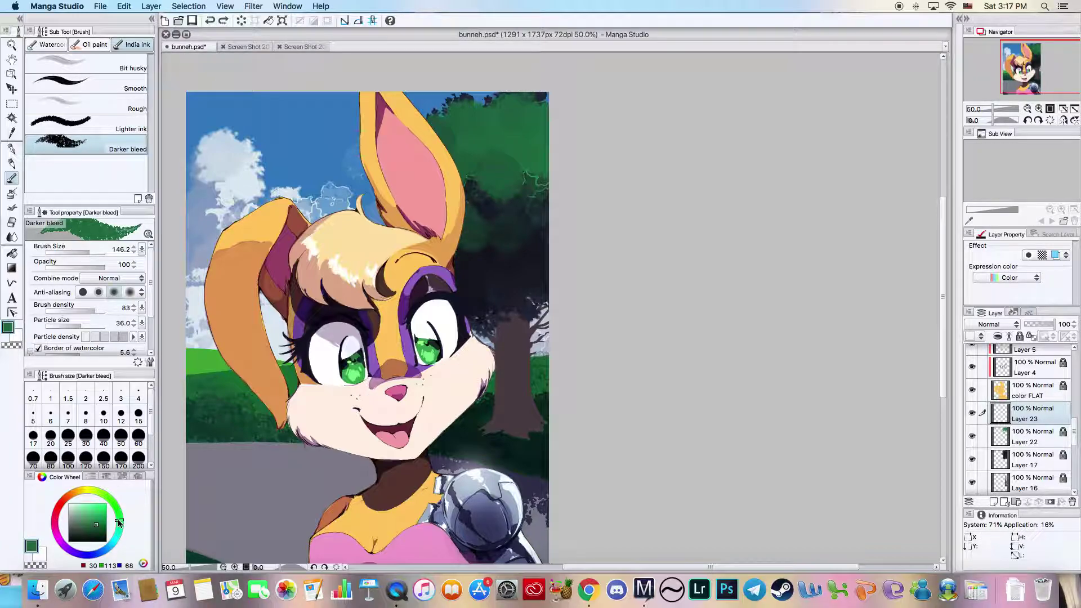
click(119, 516)
mouse_move(466, 242)
mouse_down()
mouse_move(447, 226)
mouse_move(461, 226)
mouse_move(444, 130)
mouse_move(410, 138)
mouse_move(449, 138)
mouse_move(444, 119)
mouse_move(472, 108)
mouse_move(488, 128)
mouse_move(458, 150)
mouse_move(477, 145)
mouse_move(514, 97)
mouse_move(529, 122)
mouse_move(474, 214)
mouse_up()
key(super+z)
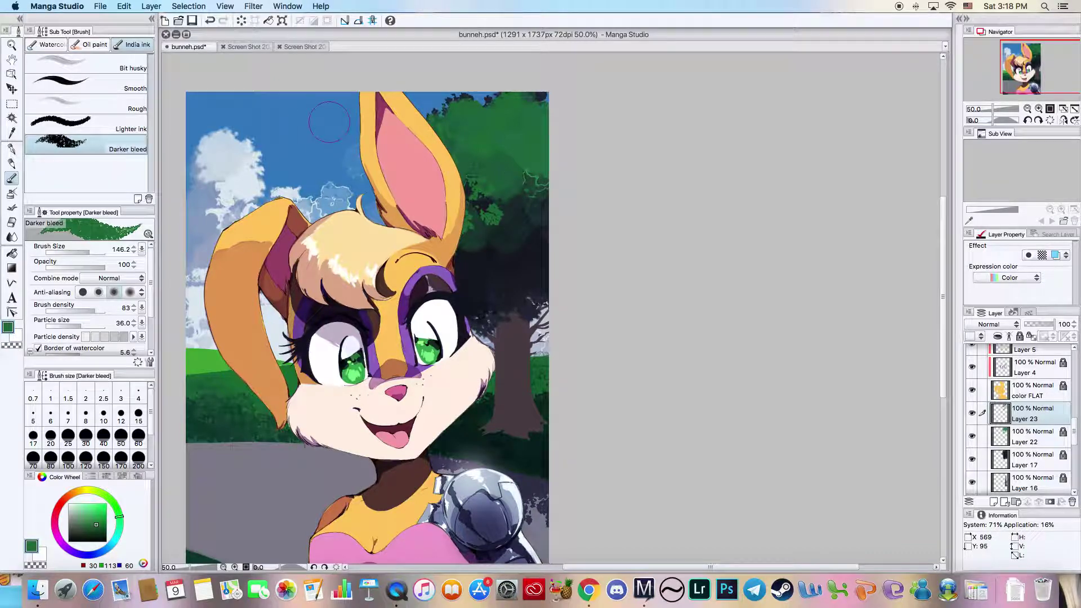
click(210, 21)
mouse_move(481, 260)
mouse_down()
mouse_move(486, 218)
mouse_move(490, 238)
mouse_move(499, 206)
mouse_move(544, 228)
mouse_move(546, 151)
mouse_move(507, 169)
mouse_move(516, 187)
mouse_move(523, 170)
mouse_move(497, 210)
mouse_move(556, 207)
mouse_move(541, 211)
mouse_move(523, 176)
mouse_move(490, 167)
mouse_move(522, 138)
mouse_up()
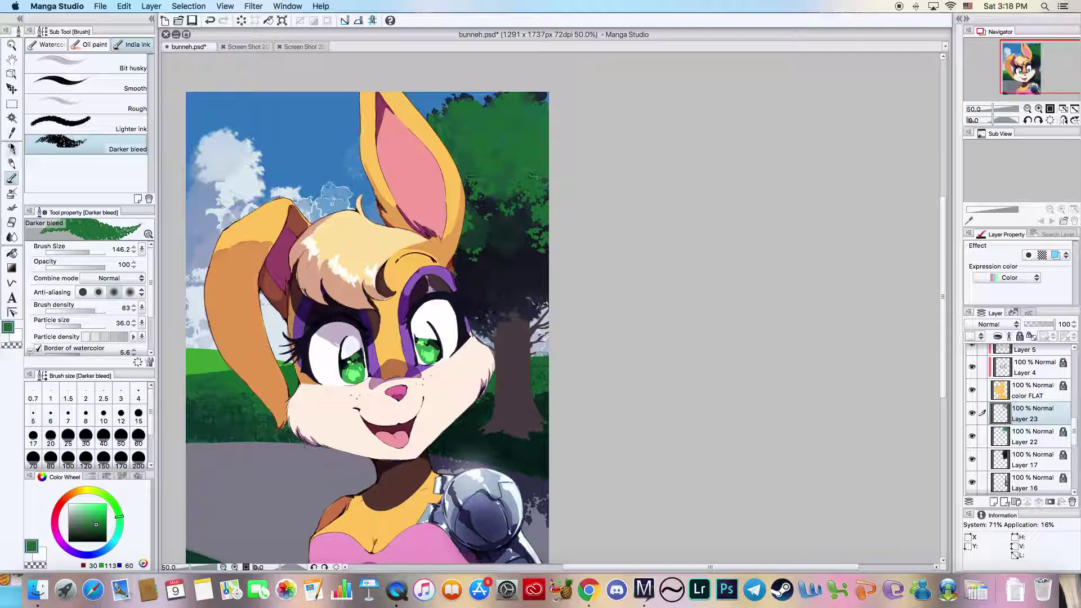
- Set the Darker bleed brush size to 47.6 and try near-black (19, 23, 31) leaf dabs beside the upright ear, undoing the trial
alt+click(486, 260)
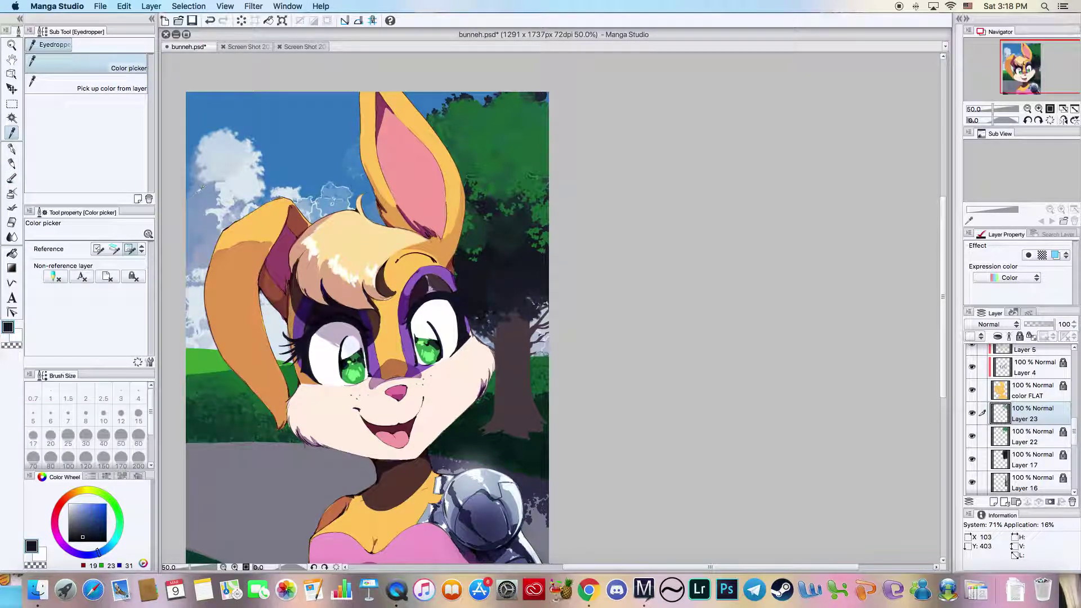
click(11, 45)
mouse_move(471, 268)
mouse_down()
mouse_move(433, 265)
mouse_move(474, 262)
mouse_up()
scroll(474, 262, up, 2)
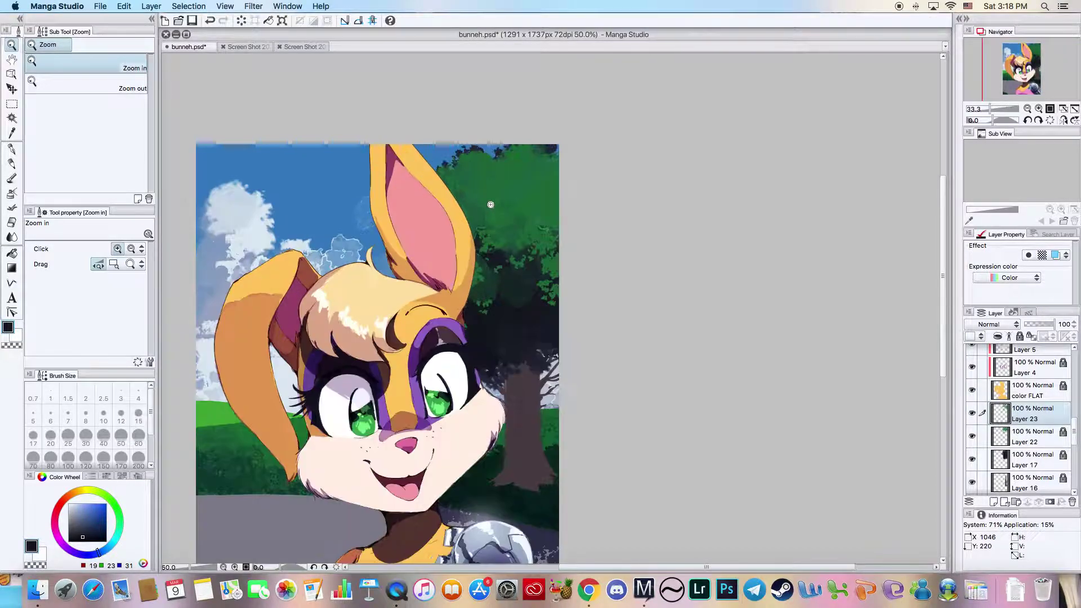
key(b)
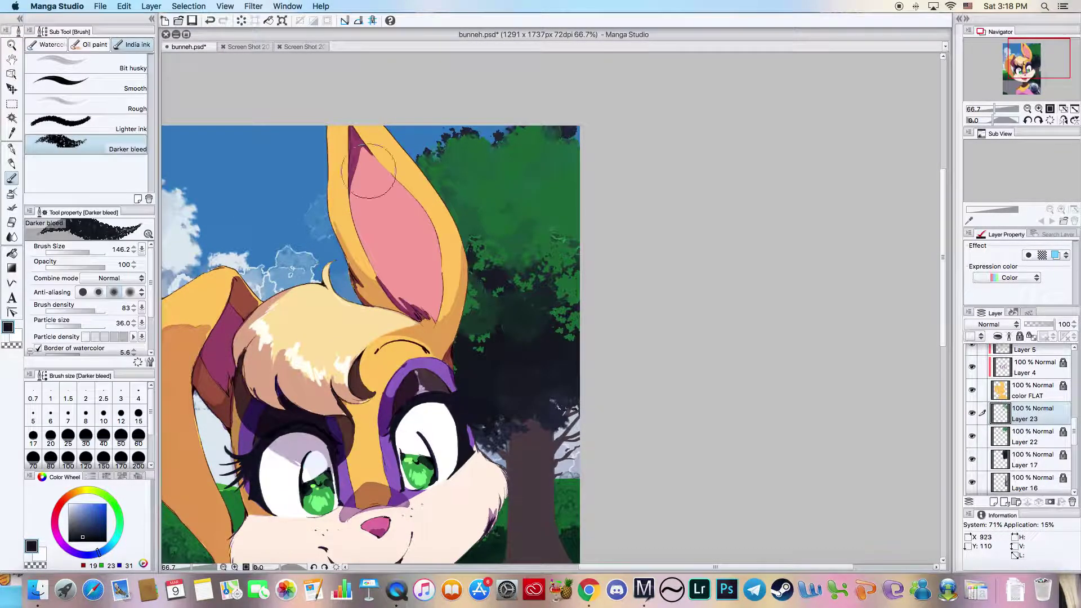
drag(88, 252, 81, 252)
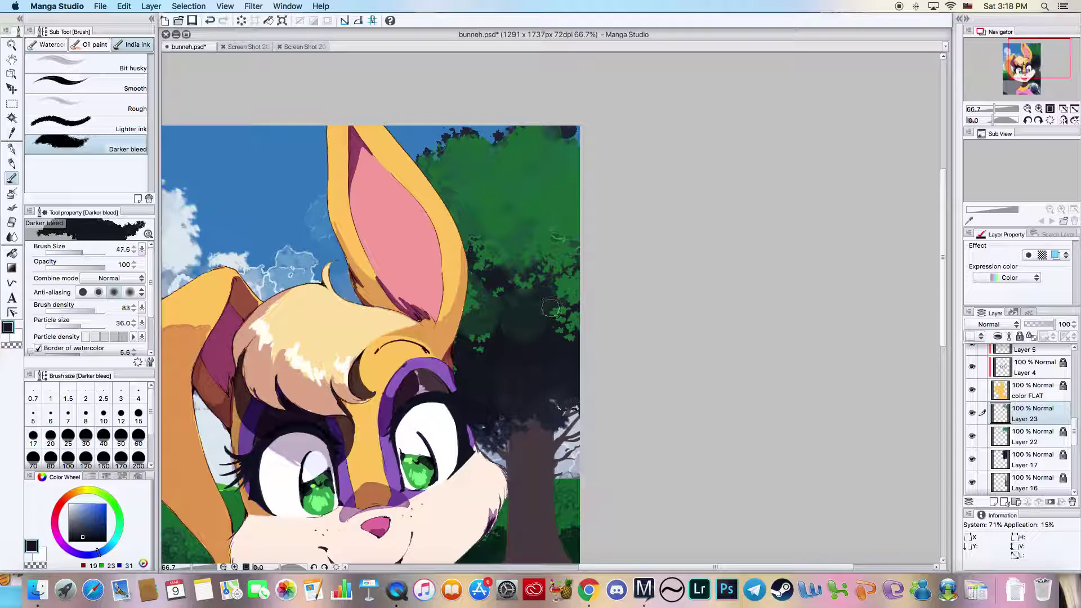
drag(437, 163, 451, 182)
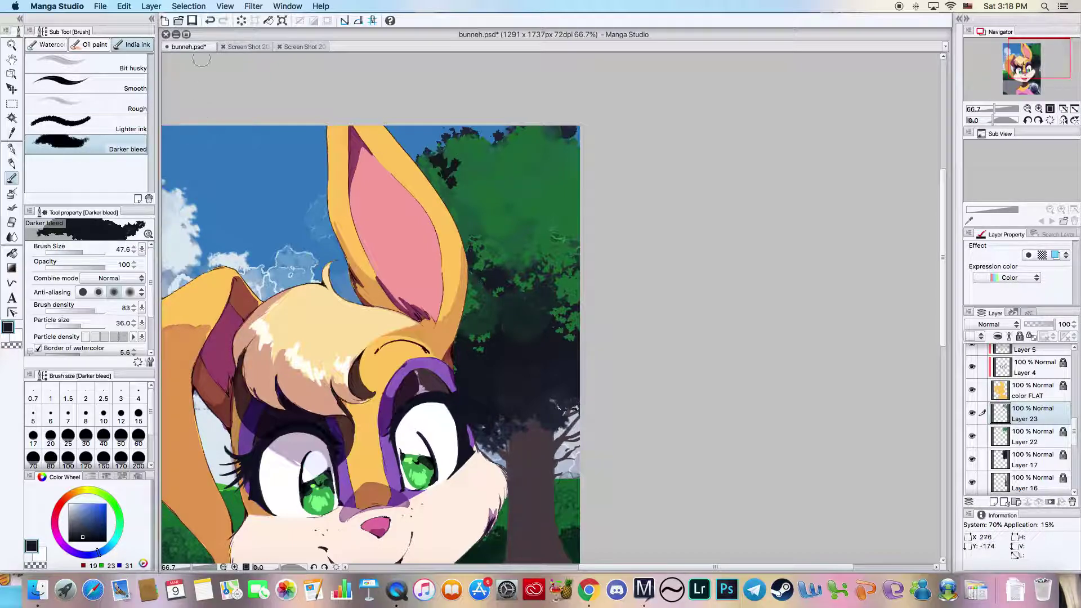
click(209, 21)
click(208, 22)
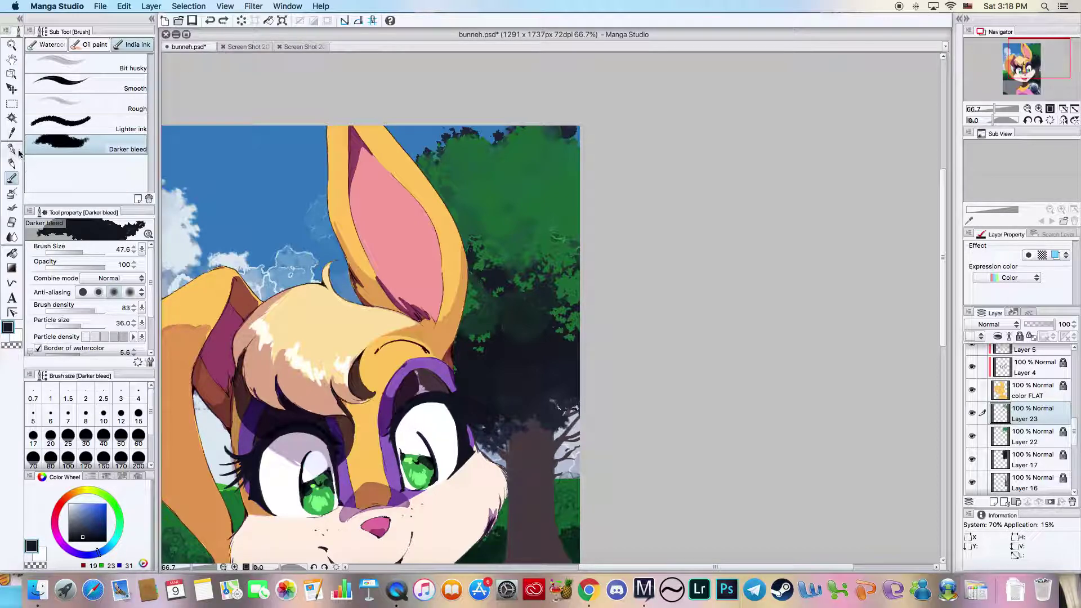
- Sample the dark canopy tone (33, 39, 59), lock Layer 23, add a layer above it, and set the Darker bleed brush's particle size to 20.6
key(i)
click(550, 409)
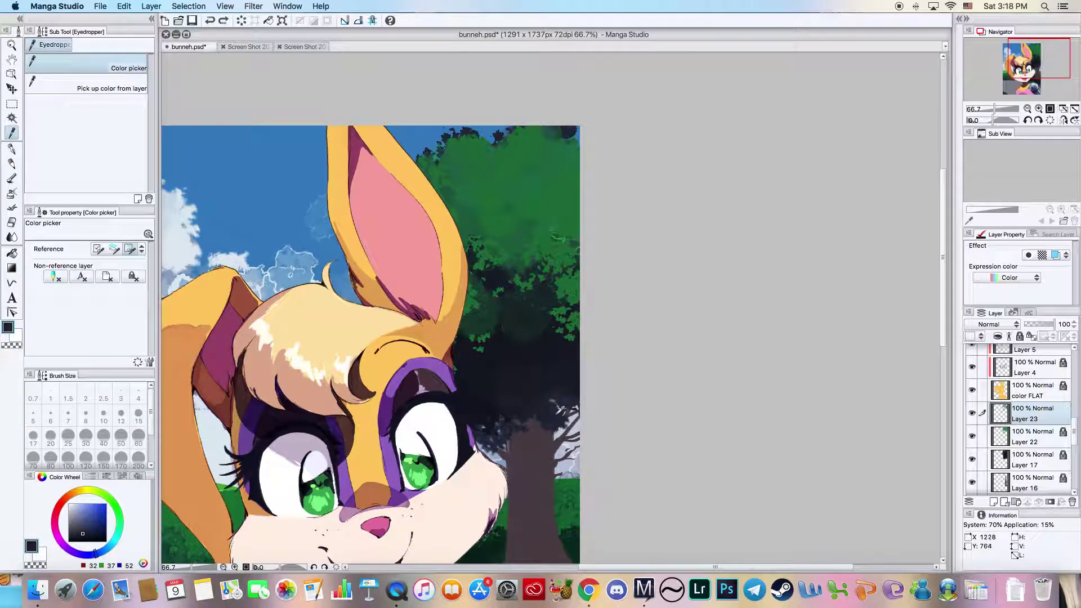
click(1020, 336)
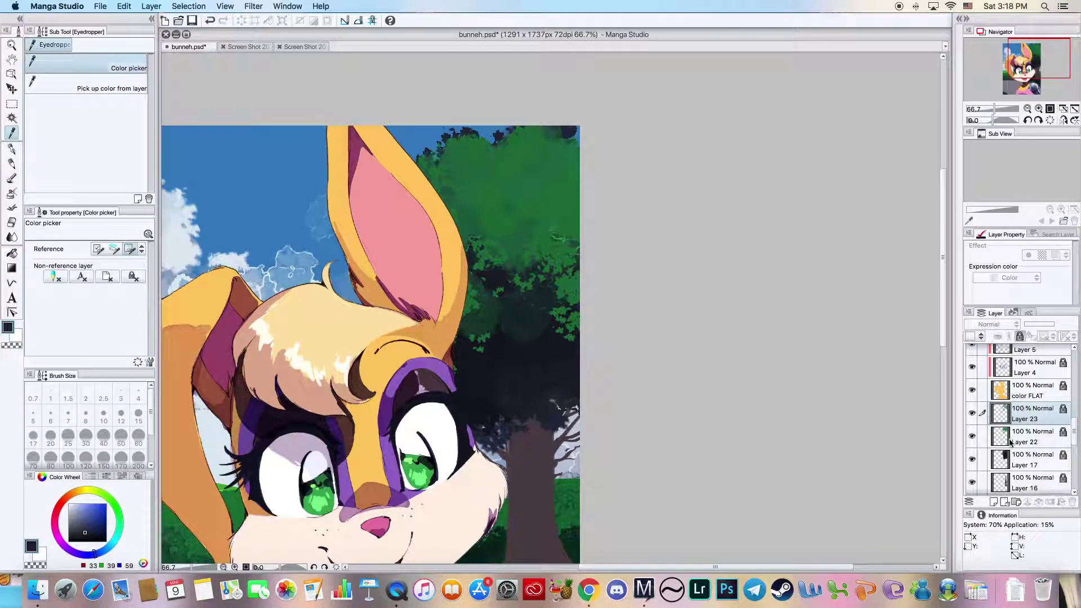
click(993, 502)
key(b)
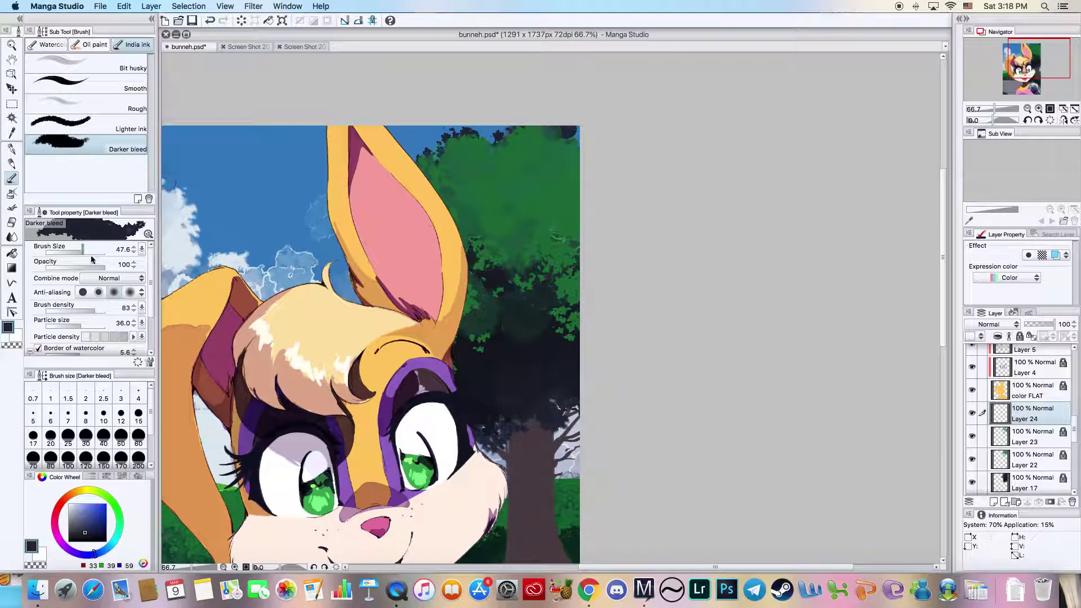
drag(79, 327, 78, 327)
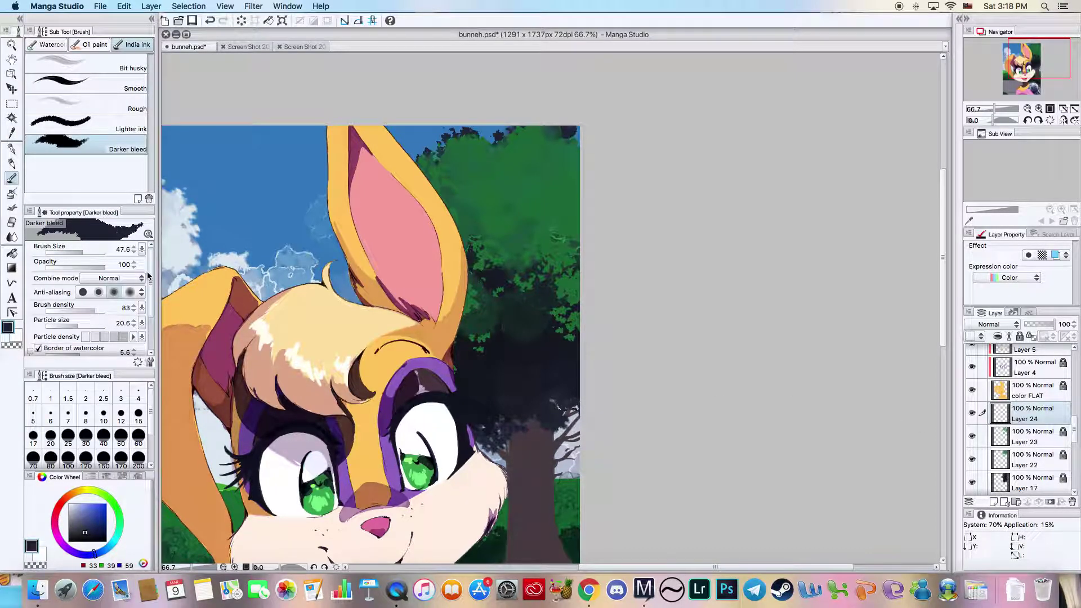
- Paint dark leaf clusters across the green canopy with the Darker bleed brush at size 76, undoing misplaced dabs
mouse_move(435, 165)
mouse_down()
mouse_move(450, 178)
mouse_move(444, 166)
mouse_up()
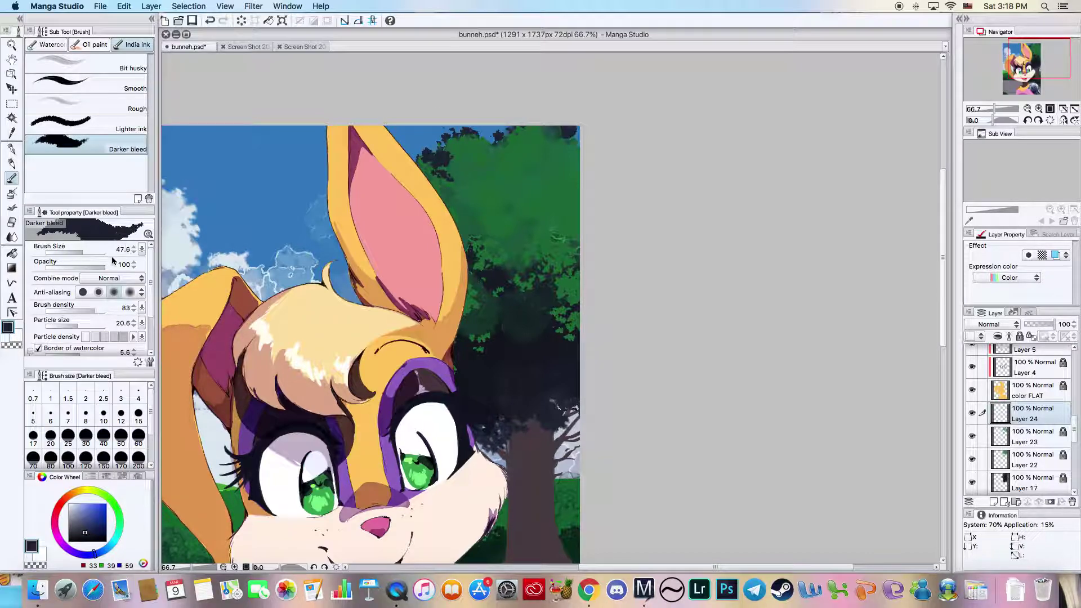
drag(84, 253, 89, 252)
mouse_move(496, 154)
mouse_down()
mouse_move(524, 175)
mouse_move(513, 189)
mouse_move(476, 183)
mouse_up()
click(210, 21)
mouse_move(468, 225)
mouse_down()
mouse_move(459, 236)
mouse_move(464, 225)
mouse_move(481, 237)
mouse_move(432, 209)
mouse_up()
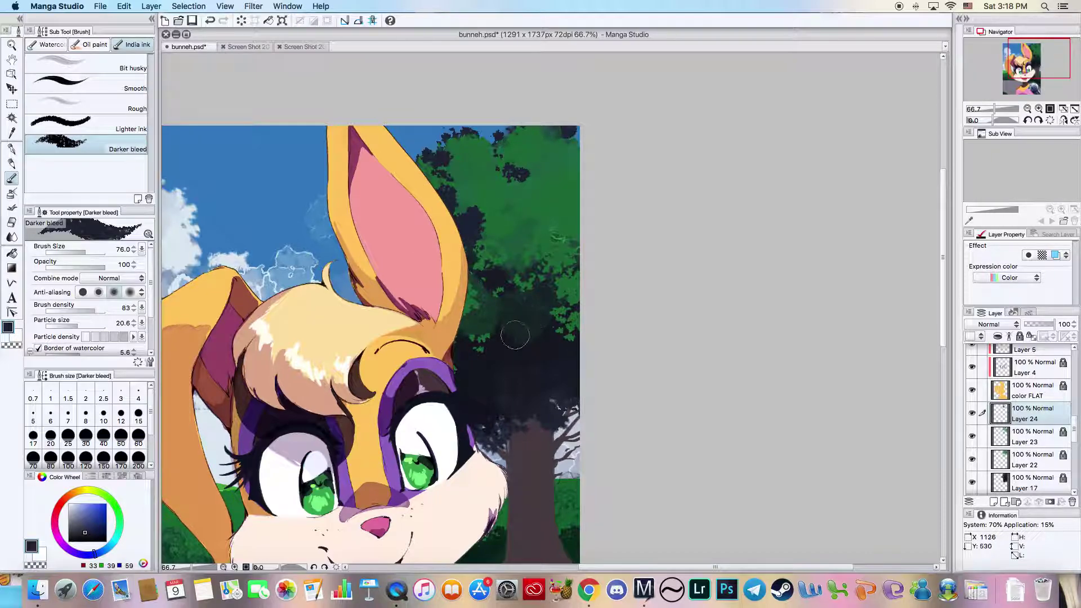
mouse_move(529, 395)
mouse_down()
mouse_move(495, 425)
mouse_move(526, 424)
mouse_up()
mouse_move(490, 227)
mouse_down()
mouse_move(521, 255)
mouse_move(507, 286)
mouse_move(493, 277)
mouse_move(529, 308)
mouse_up()
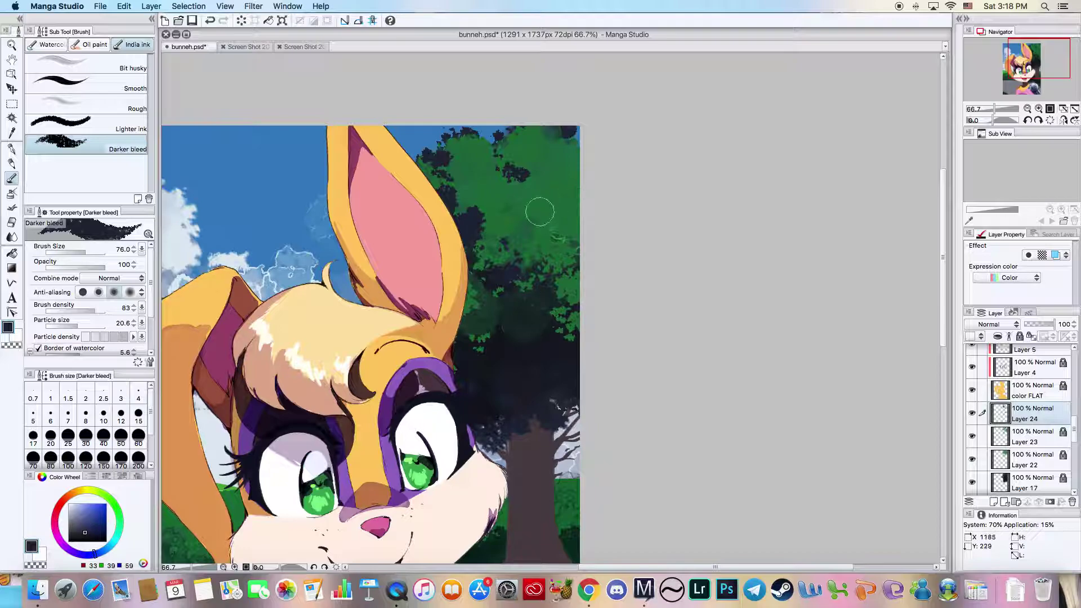
mouse_move(520, 207)
mouse_down()
mouse_move(509, 198)
mouse_move(546, 228)
mouse_up()
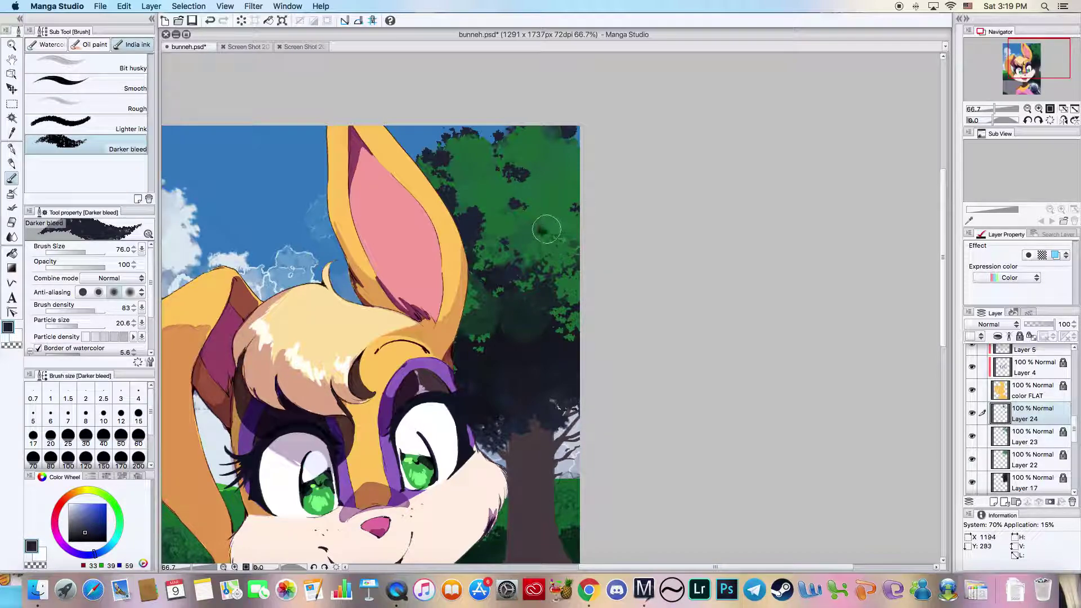
click(210, 20)
click(207, 22)
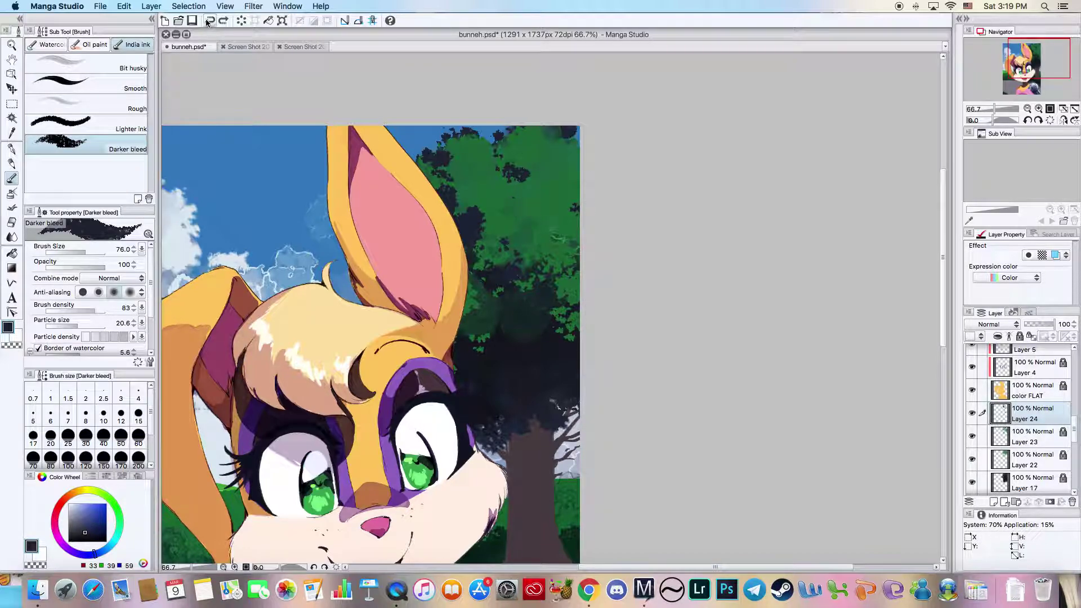
- Check the whole illustration at 50% zoom, save it, and lock the dark leaf layer, Layer 24
click(12, 45)
click(416, 228)
drag(386, 278, 336, 334)
click(302, 387)
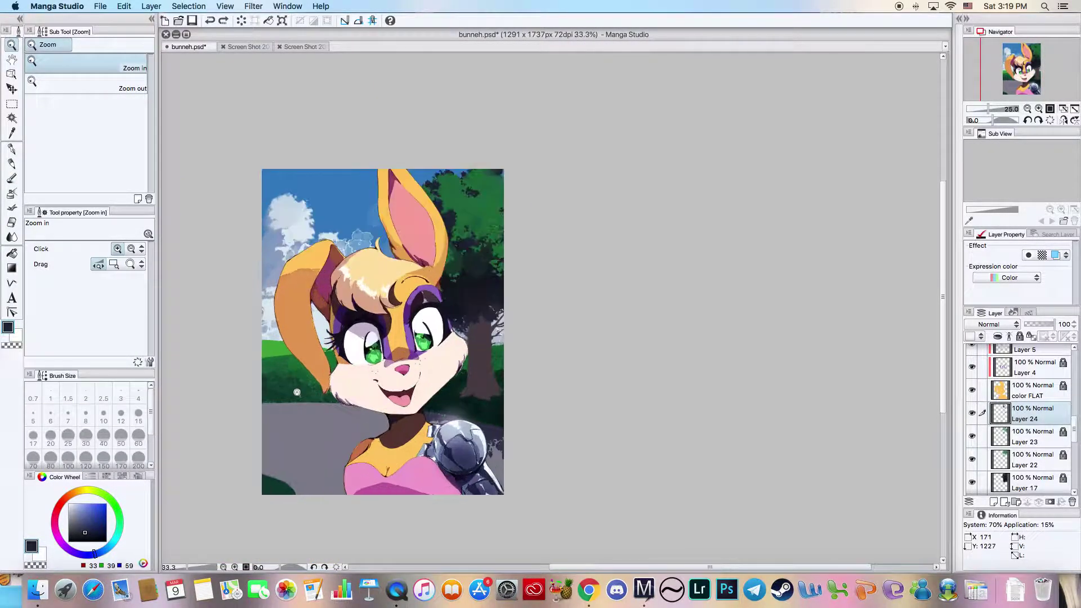
click(298, 366)
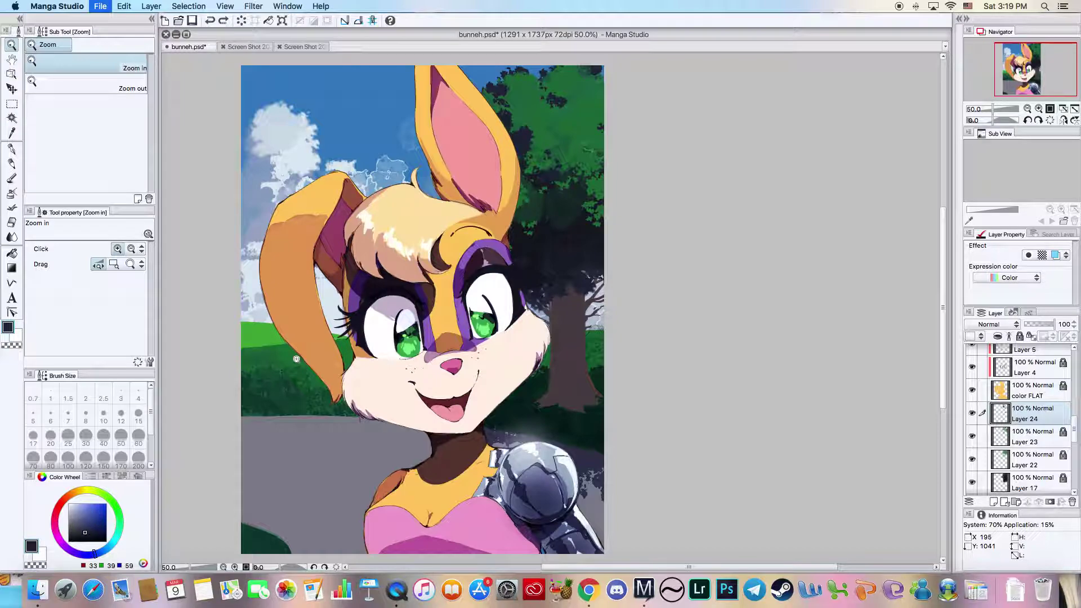
click(1019, 337)
- Find the outlined cloud layer by toggling the background layers' visibility, then select and unlock Layer 20
drag(1076, 429, 1068, 474)
click(971, 456)
click(971, 455)
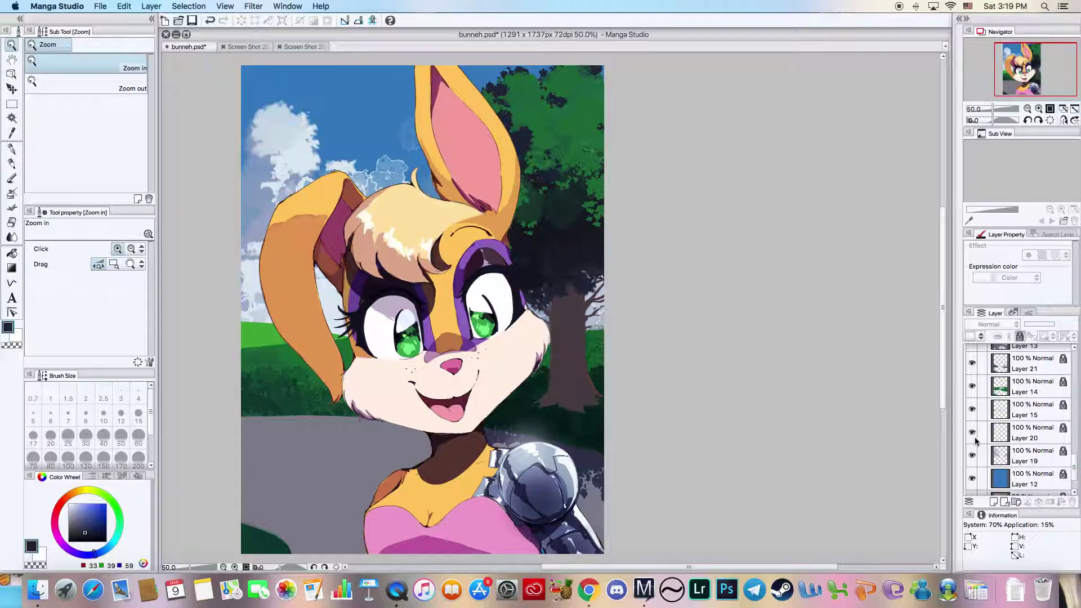
click(971, 432)
click(972, 431)
click(1023, 437)
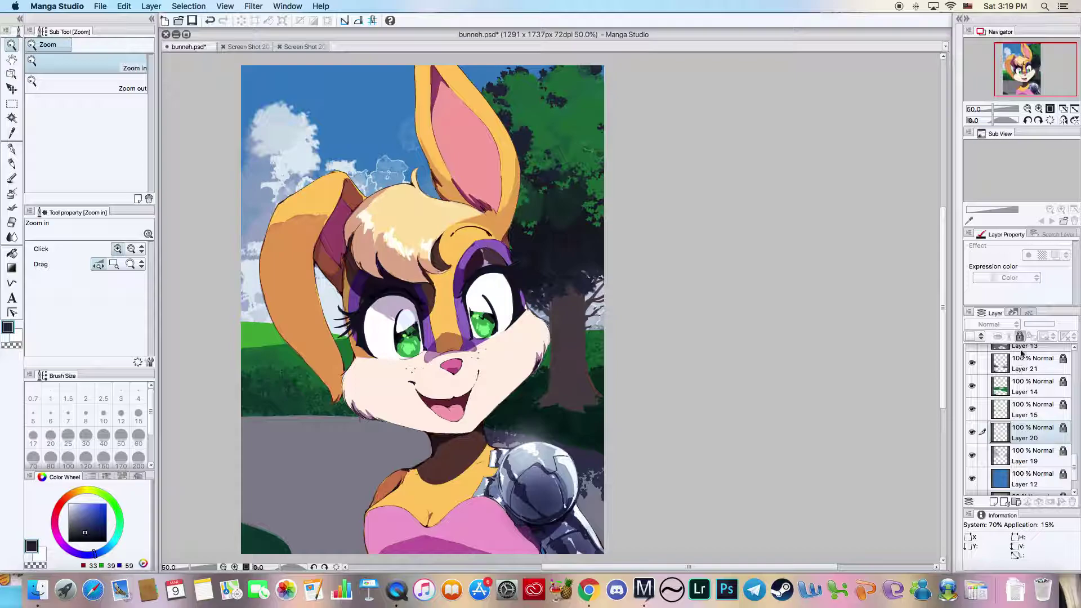
- Soften the outlined clouds behind the character with the Soothing watercolor blend brush at size 110.5, and save the file
click(10, 194)
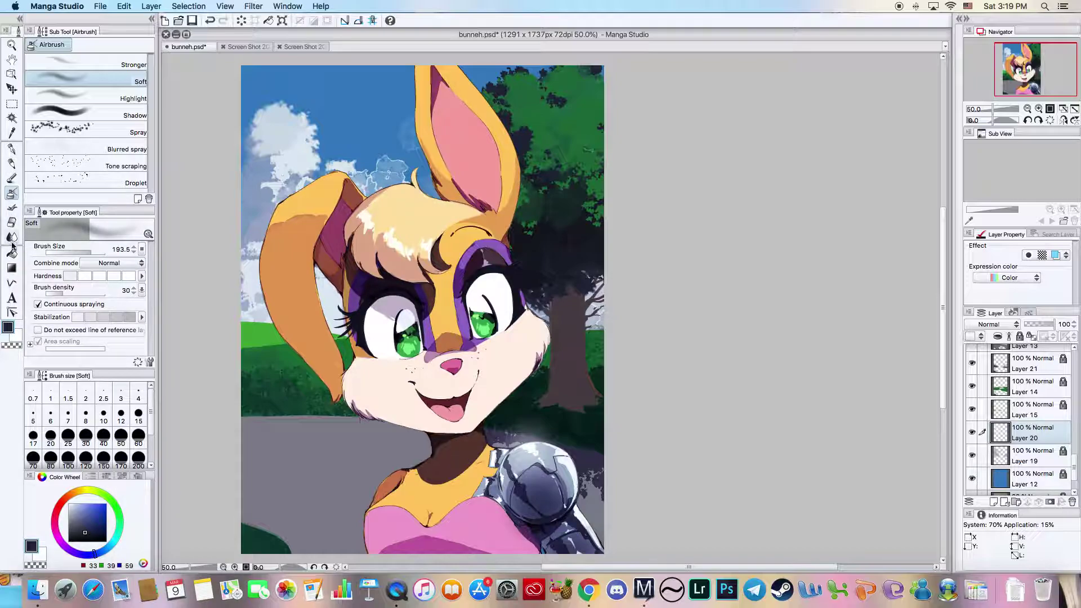
click(12, 237)
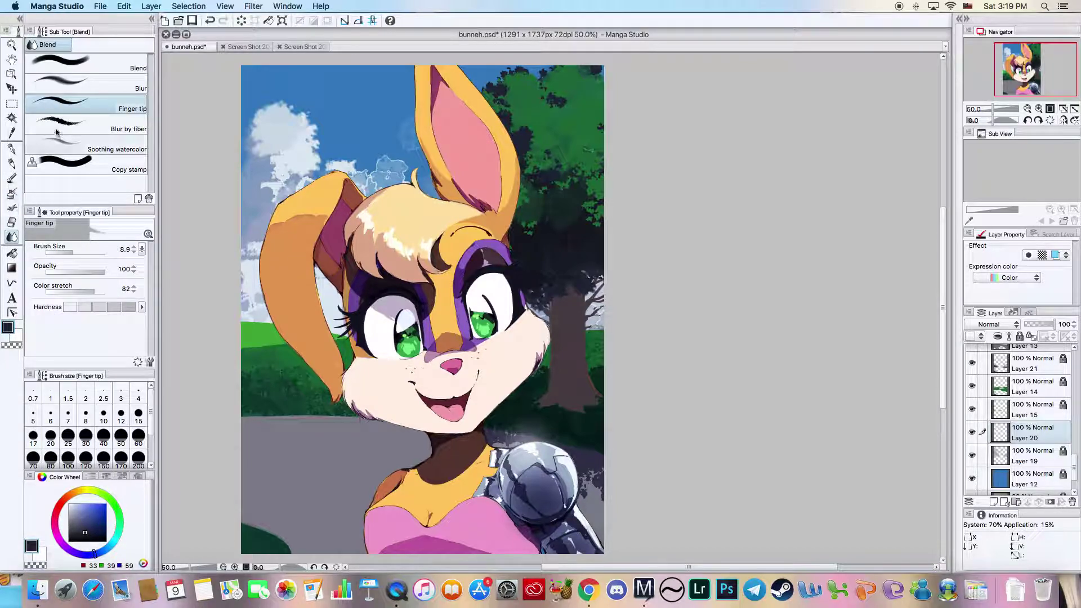
click(84, 144)
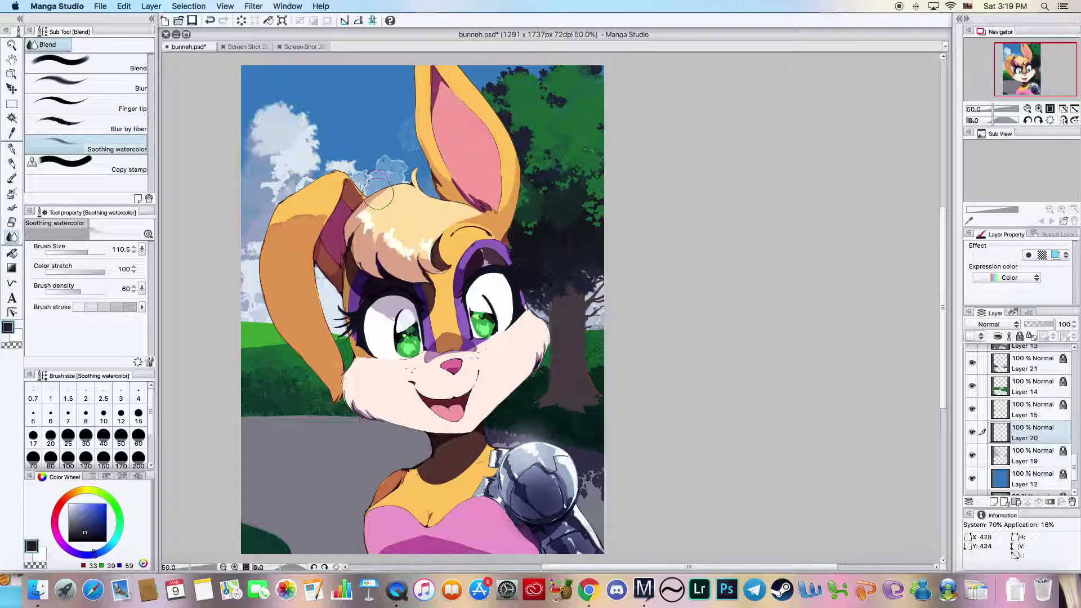
mouse_move(376, 181)
mouse_down()
mouse_move(378, 172)
mouse_move(408, 185)
mouse_move(376, 176)
mouse_up()
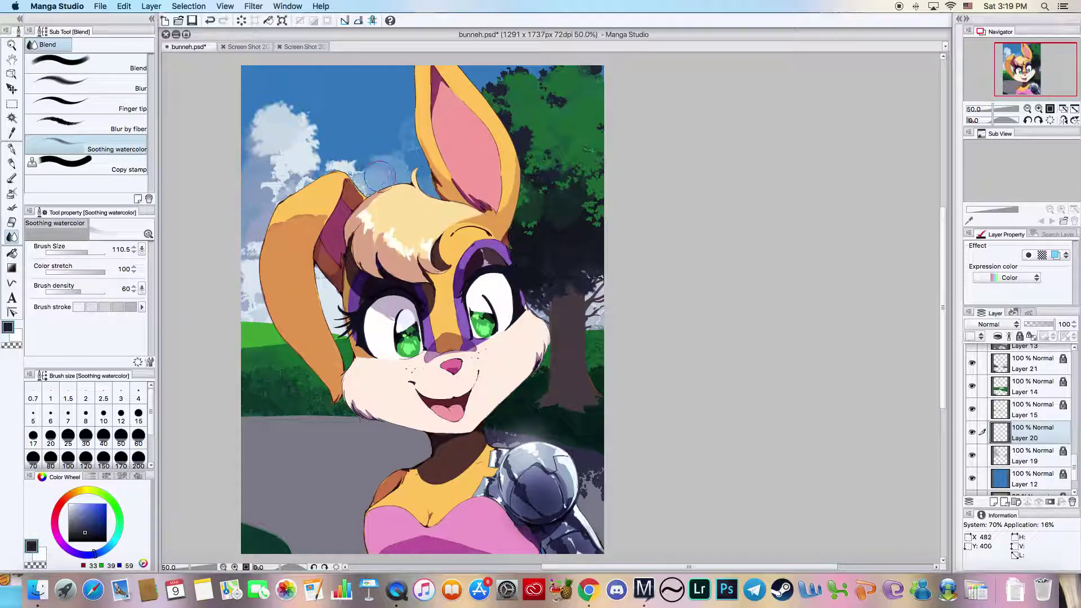
mouse_move(318, 189)
mouse_down()
mouse_move(265, 171)
mouse_move(266, 152)
mouse_move(249, 158)
mouse_move(254, 128)
mouse_move(266, 127)
mouse_move(255, 166)
mouse_move(270, 212)
mouse_move(257, 304)
mouse_move(244, 293)
mouse_move(239, 313)
mouse_move(242, 281)
mouse_up()
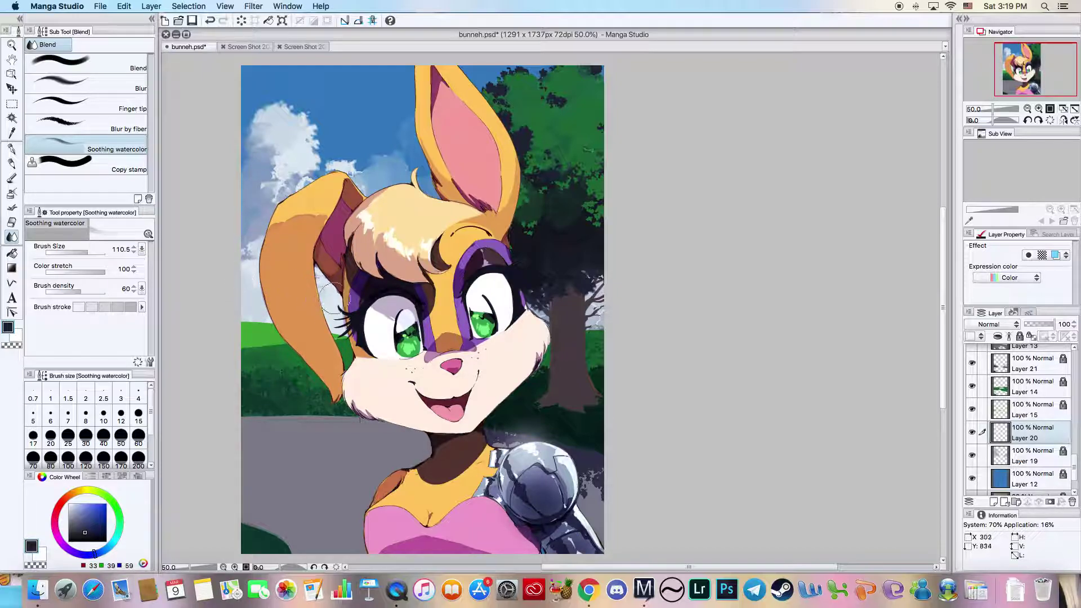
drag(598, 307, 601, 327)
key(super+s)
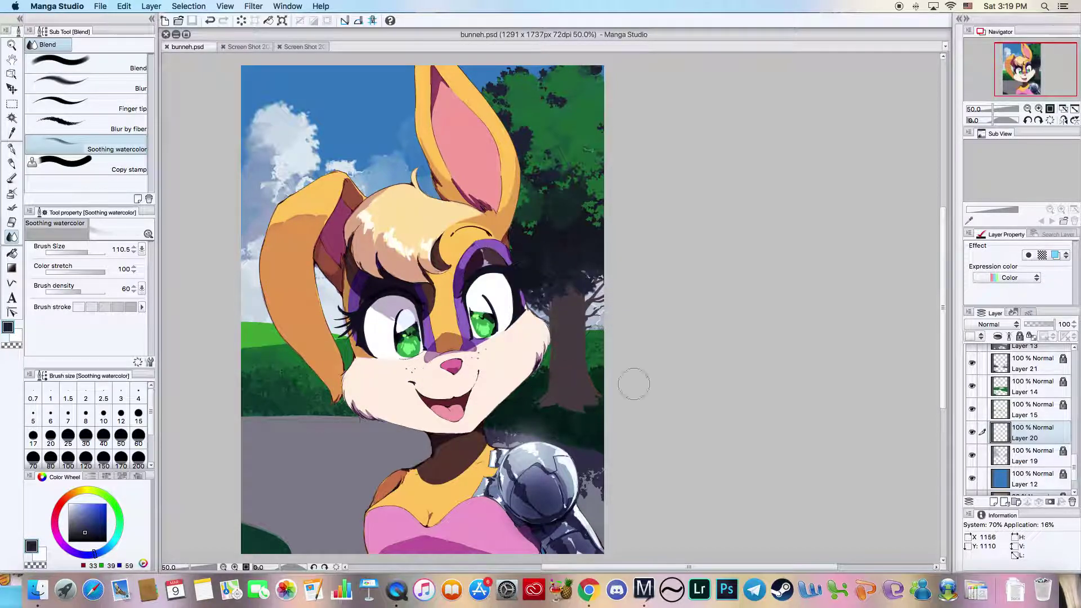
- Lock the cloud layer and add a new layer named "tree shade" directly above Layer 16
click(1019, 336)
drag(1072, 461, 1072, 444)
click(1039, 395)
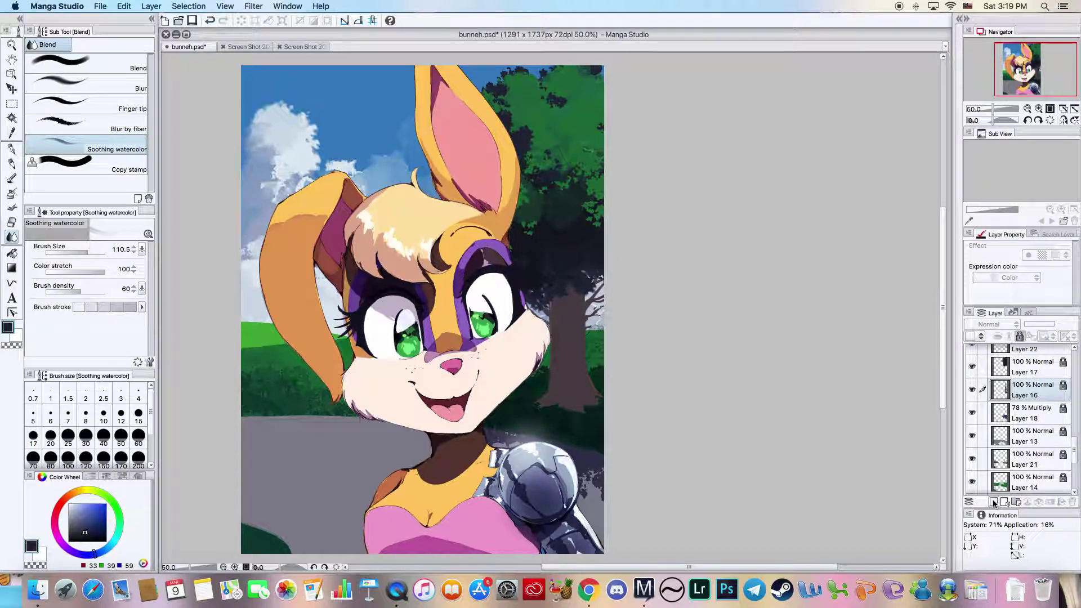
click(993, 502)
double_click(1023, 390)
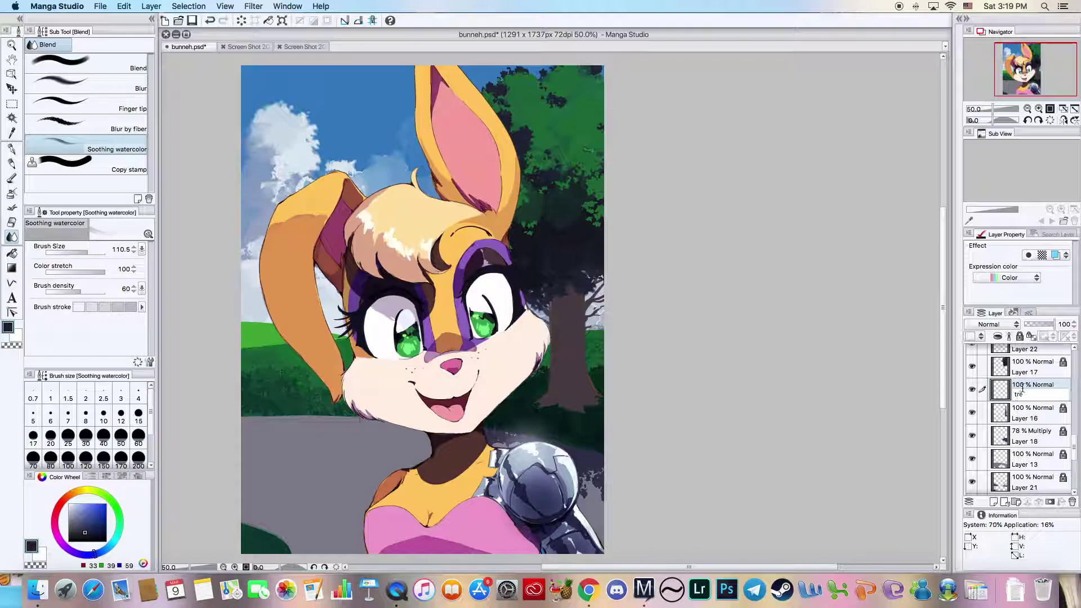
text(tree shade)
key(Return)
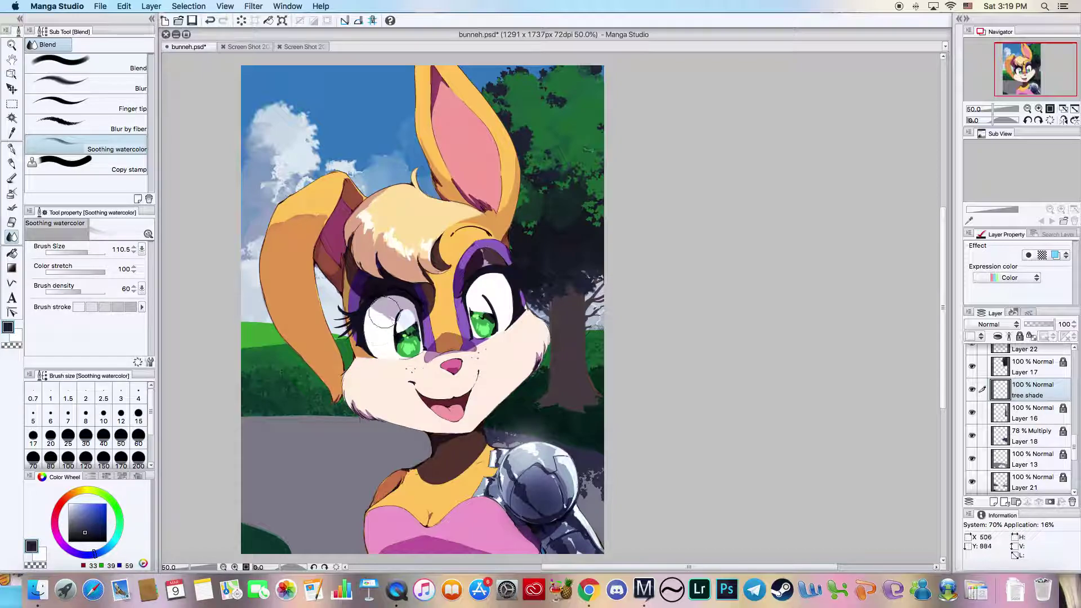
- Set the tree shade layer to Multiply at 72% opacity and choose the dark violet-blue (59, 54, 94) as shading color
click(11, 47)
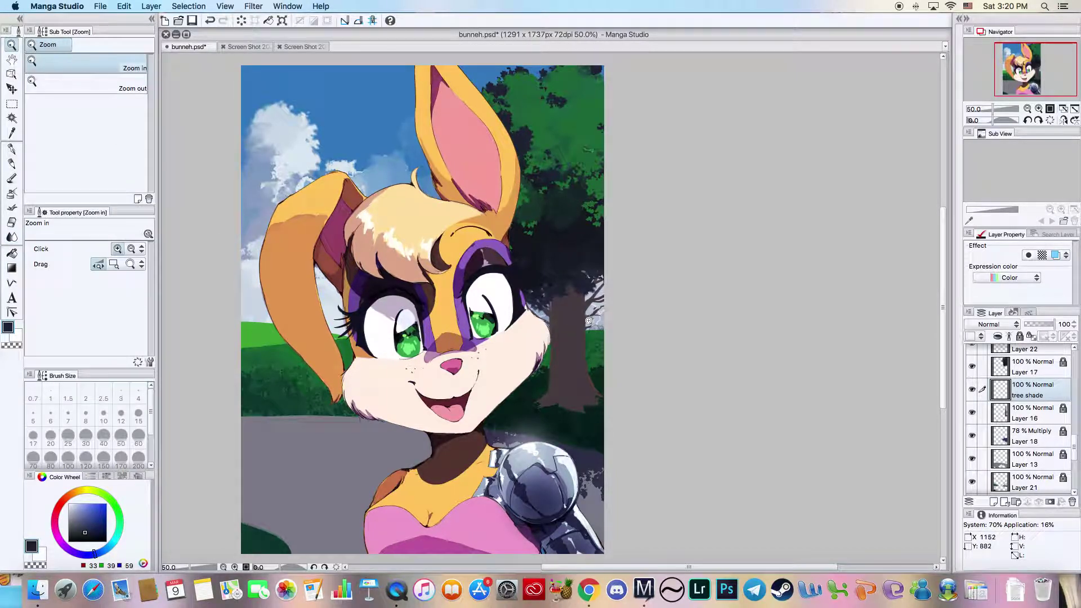
click(579, 345)
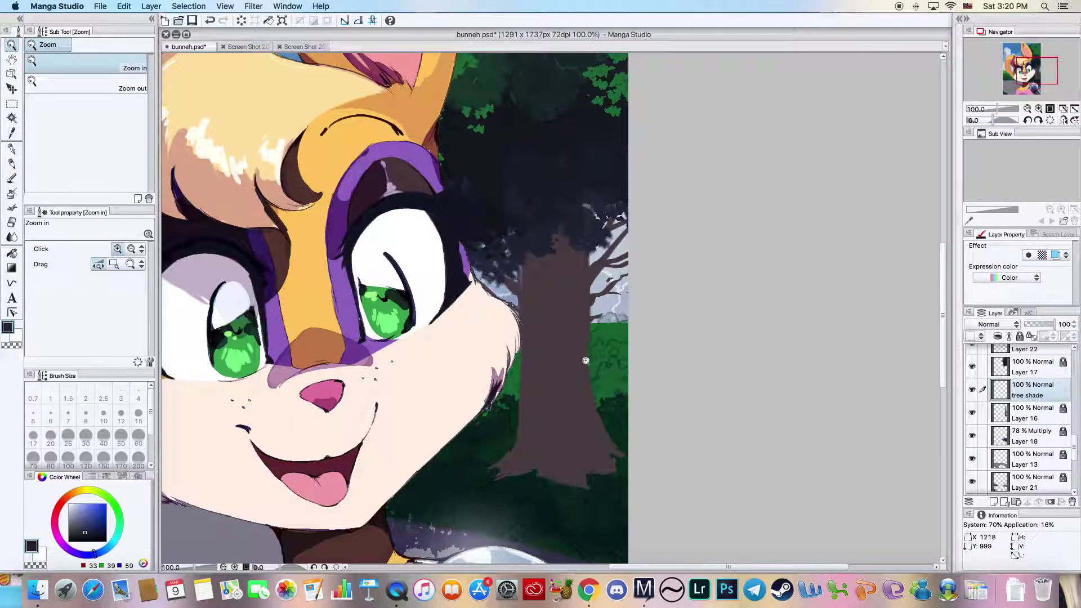
click(10, 134)
click(1007, 329)
click(991, 360)
drag(1041, 330, 1048, 325)
click(87, 529)
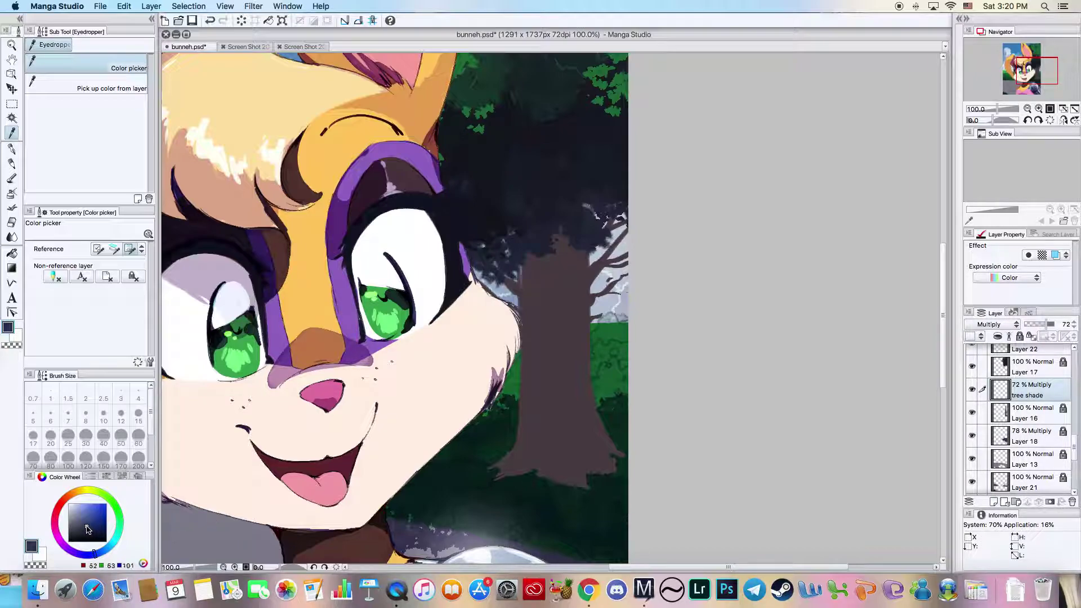
drag(90, 556, 83, 554)
- Shade the upper trunk beneath the canopy and the trunk's right-hand root with the Watery brush at size 52.3
click(12, 178)
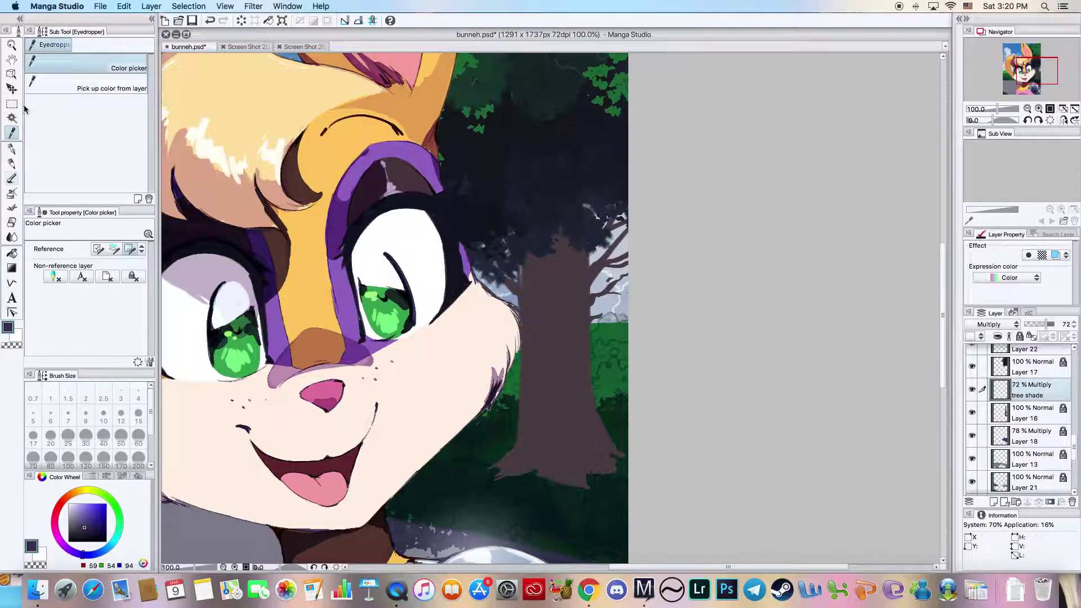
click(51, 45)
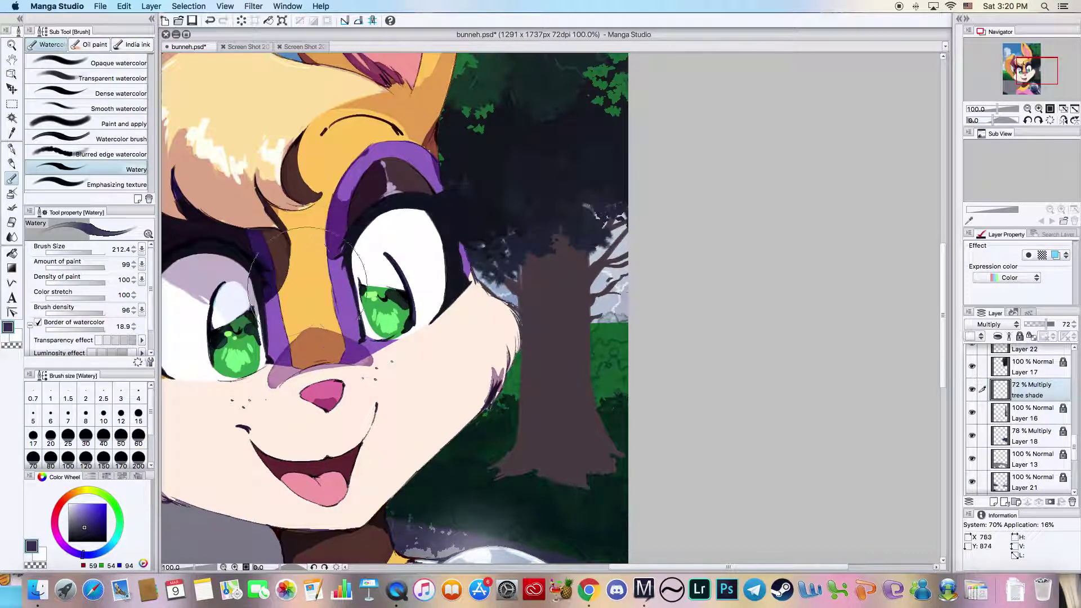
drag(90, 252, 83, 251)
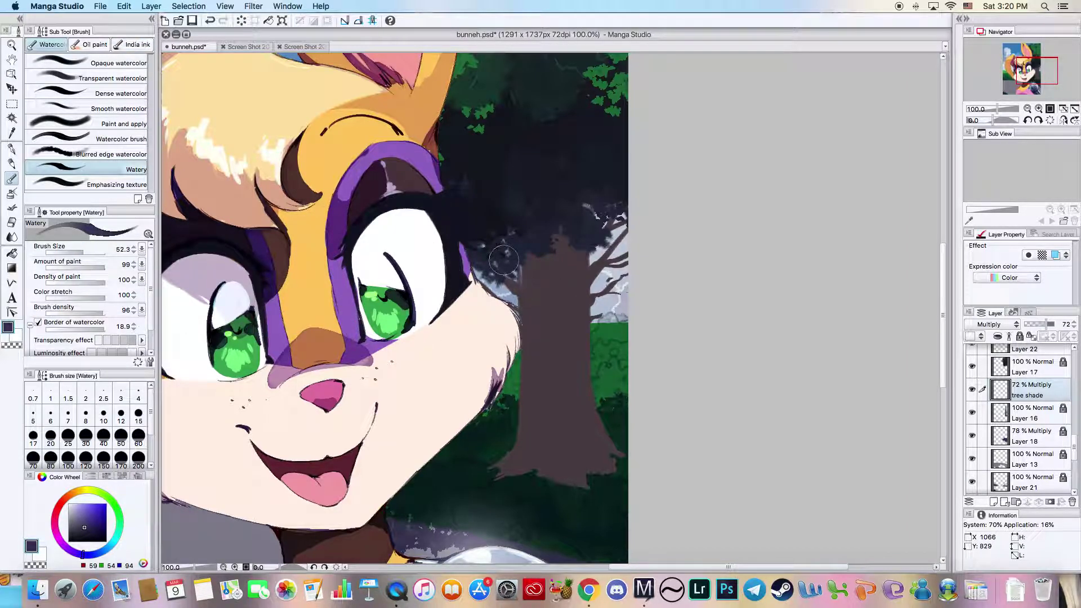
mouse_move(505, 281)
mouse_down()
mouse_move(527, 337)
mouse_move(539, 296)
mouse_move(560, 271)
mouse_move(574, 276)
mouse_move(573, 247)
mouse_move(558, 236)
mouse_move(543, 264)
mouse_move(532, 256)
mouse_move(530, 290)
mouse_move(537, 257)
mouse_move(578, 285)
mouse_move(580, 301)
mouse_move(590, 277)
mouse_up()
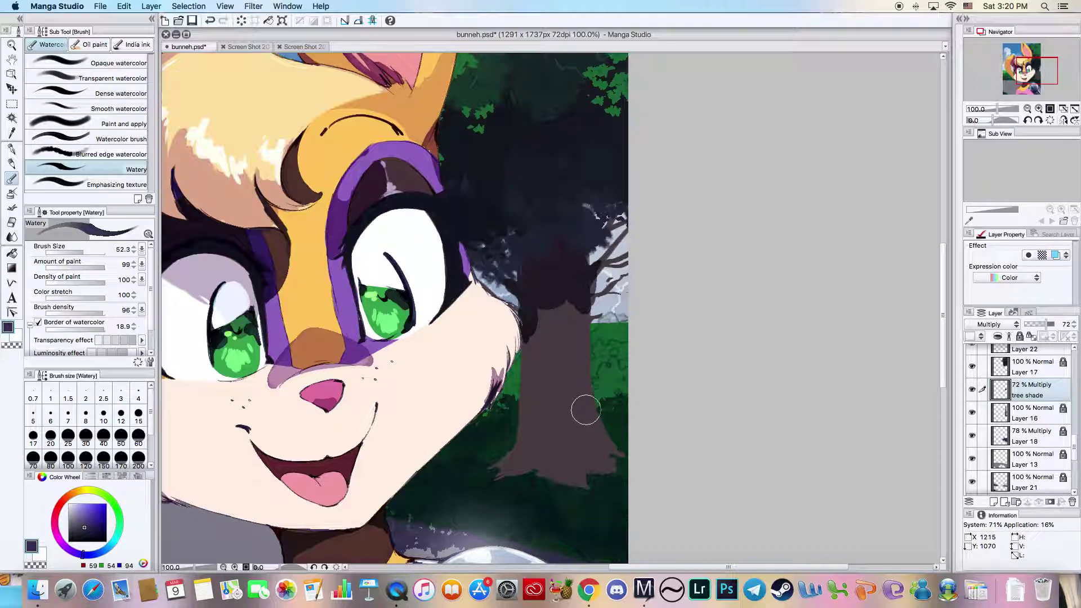
mouse_move(574, 404)
mouse_down()
mouse_move(586, 467)
mouse_move(583, 457)
mouse_move(593, 474)
mouse_move(609, 458)
mouse_up()
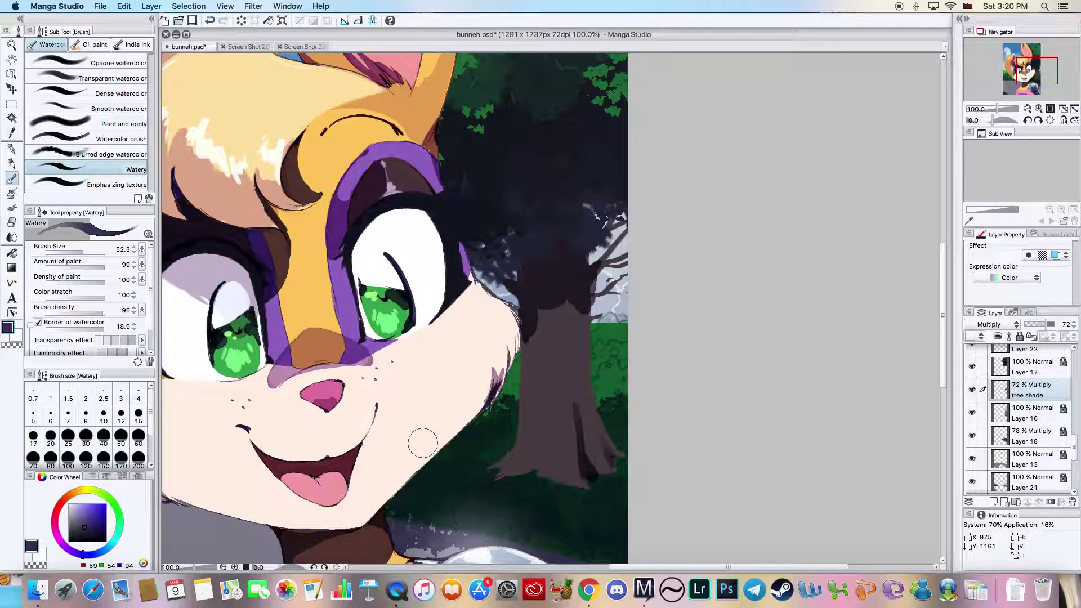
- Shade the trunk's left side and base with the Watery brush at size 69.2 in the lighter violet (115, 110, 150)
drag(86, 251, 73, 249)
click(77, 519)
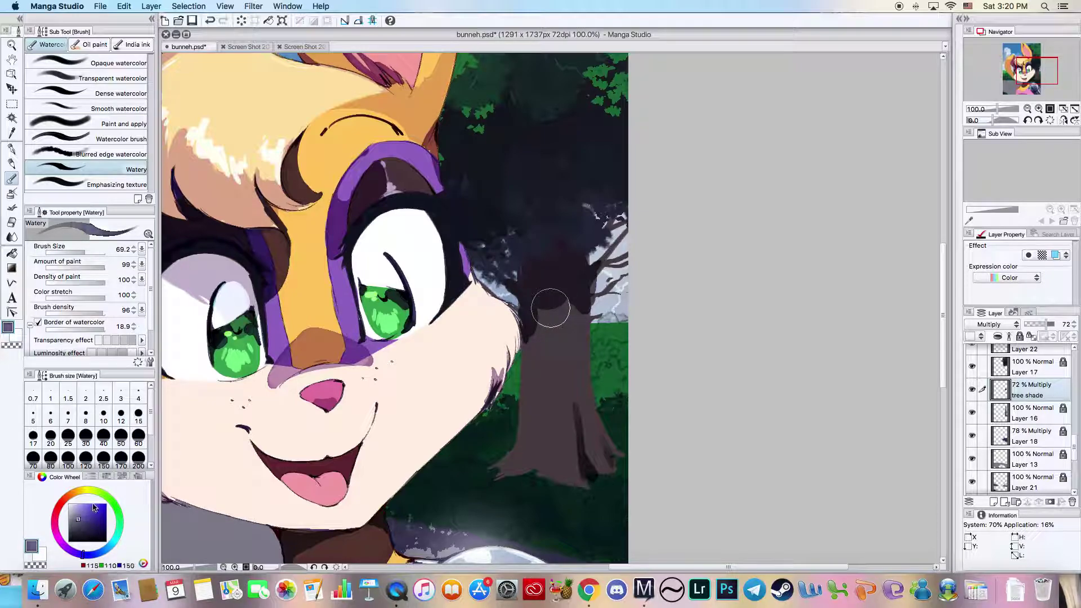
mouse_move(529, 320)
mouse_down()
mouse_move(518, 448)
mouse_move(495, 453)
mouse_move(489, 472)
mouse_move(525, 461)
mouse_move(539, 480)
mouse_up()
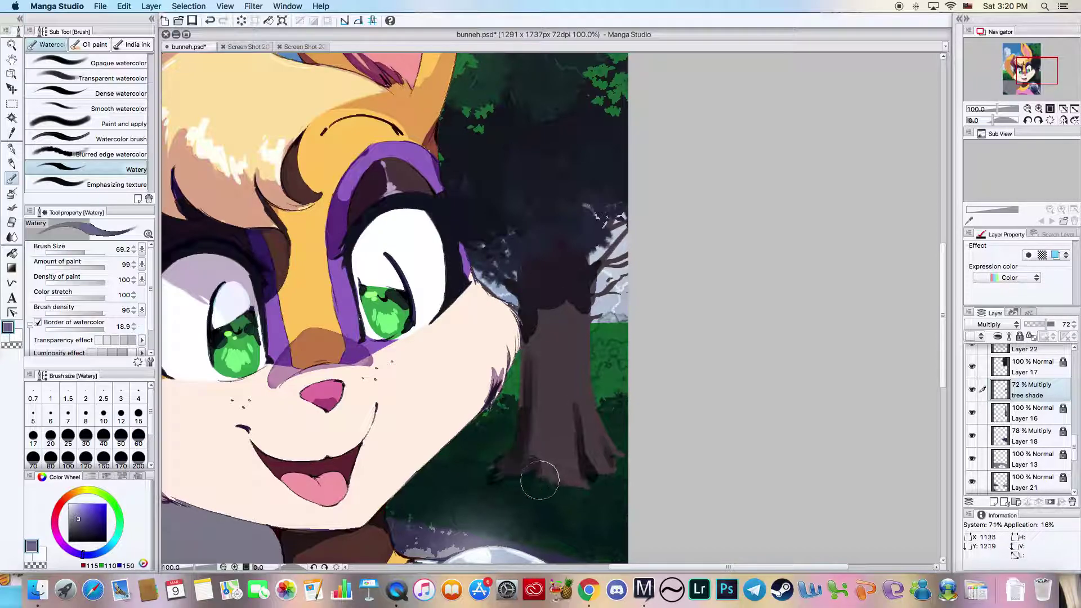
- Trim the shading along the trunk and roots with the Hard eraser at size 29.9, and return to the Watery brush
click(12, 222)
mouse_move(536, 382)
mouse_down()
mouse_move(529, 360)
mouse_move(524, 419)
mouse_up()
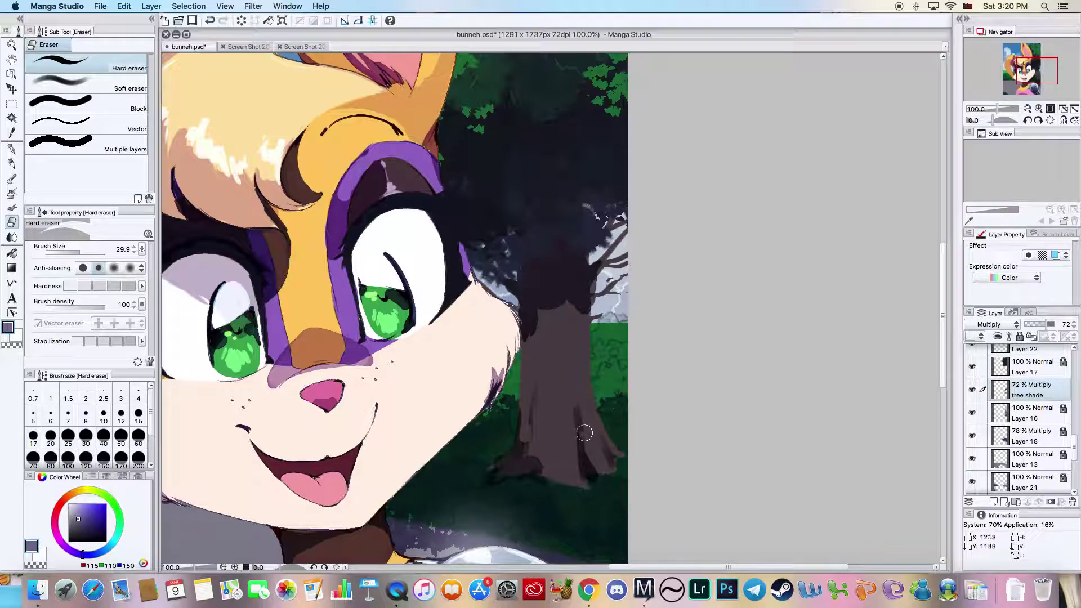
mouse_move(582, 413)
mouse_down()
mouse_move(586, 447)
mouse_move(602, 458)
mouse_up()
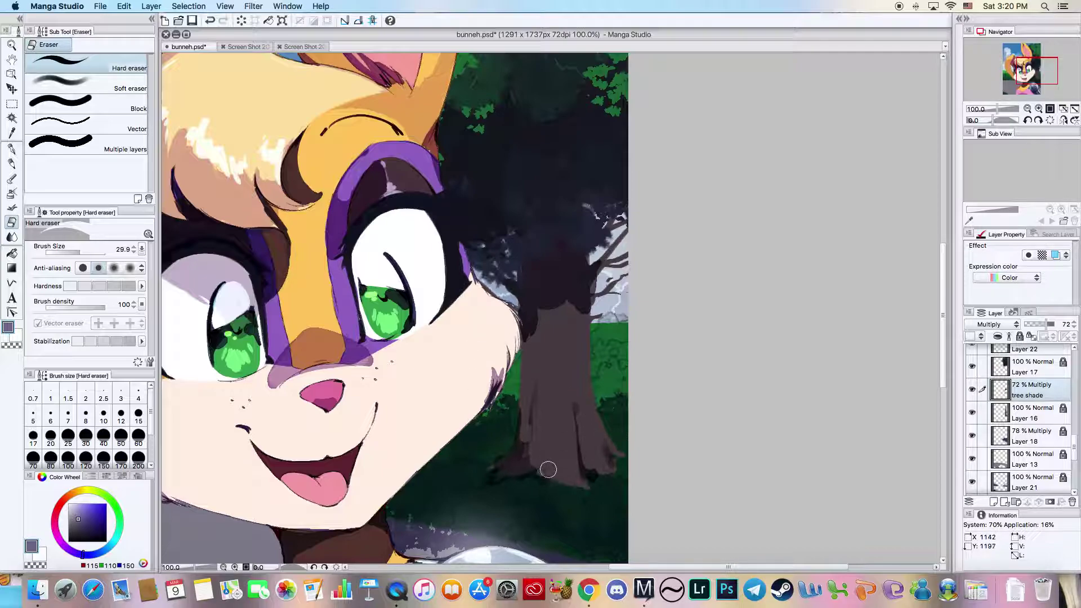
key(b)
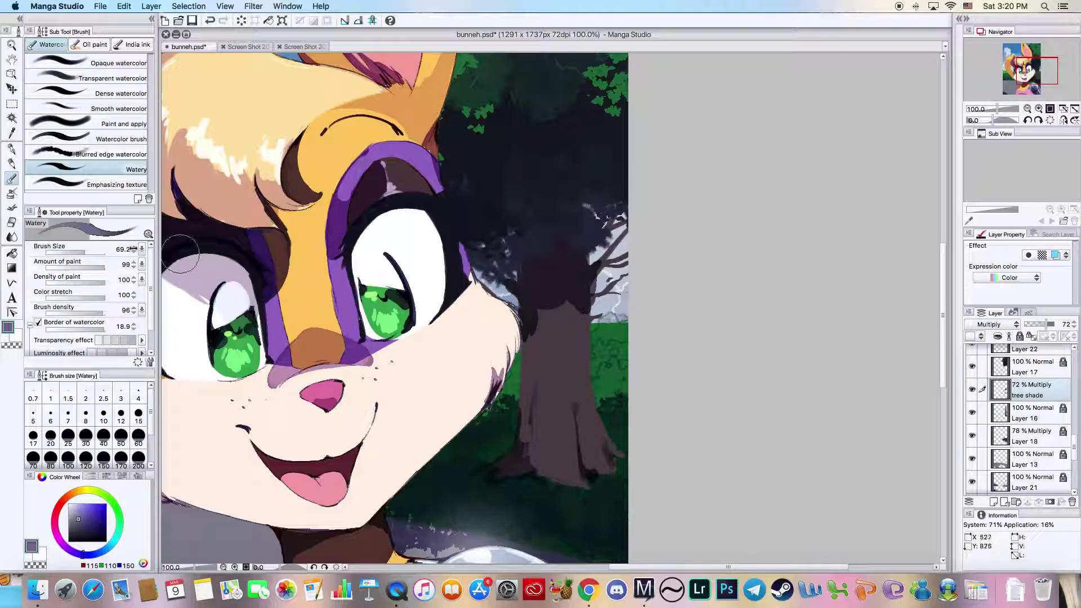
- Dab a leafy shadow edge on the upper trunk with the Darker bleed brush at size 76.0 in dark violet (49, 44, 79), and save
click(132, 45)
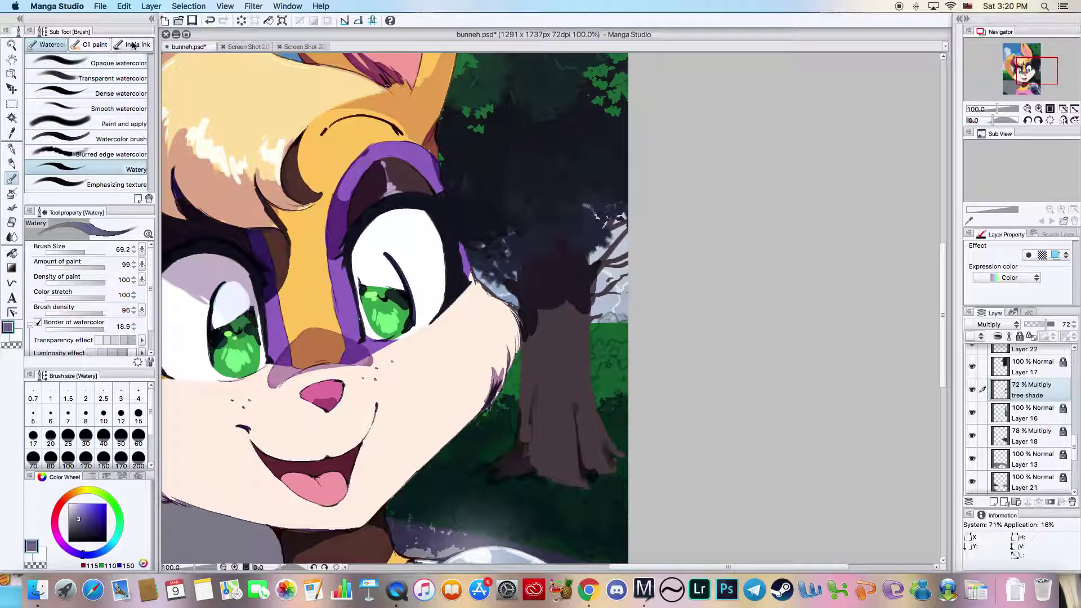
drag(83, 519, 84, 529)
mouse_move(543, 313)
mouse_down()
mouse_move(546, 302)
mouse_move(576, 330)
mouse_move(560, 241)
mouse_move(569, 244)
mouse_move(551, 327)
mouse_up()
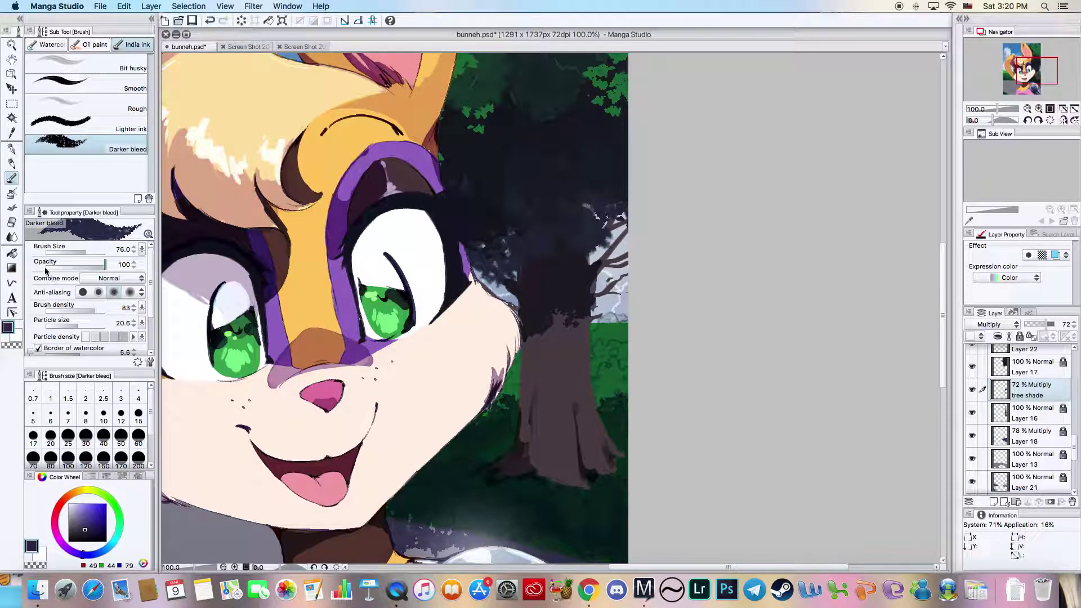
click(11, 45)
click(410, 256)
drag(409, 272, 340, 282)
click(327, 267)
click(318, 249)
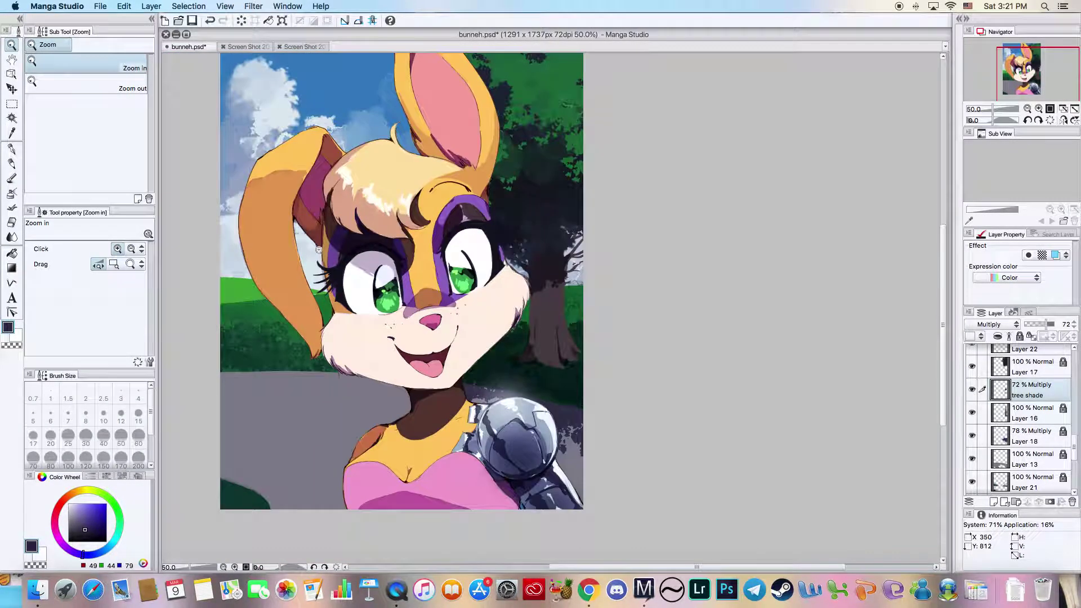
key(super+s)
- Raise the tree shade layer to 80% opacity and add a new layer above it in Multiply mode at 78% opacity
drag(1049, 324, 1052, 325)
click(994, 501)
click(990, 324)
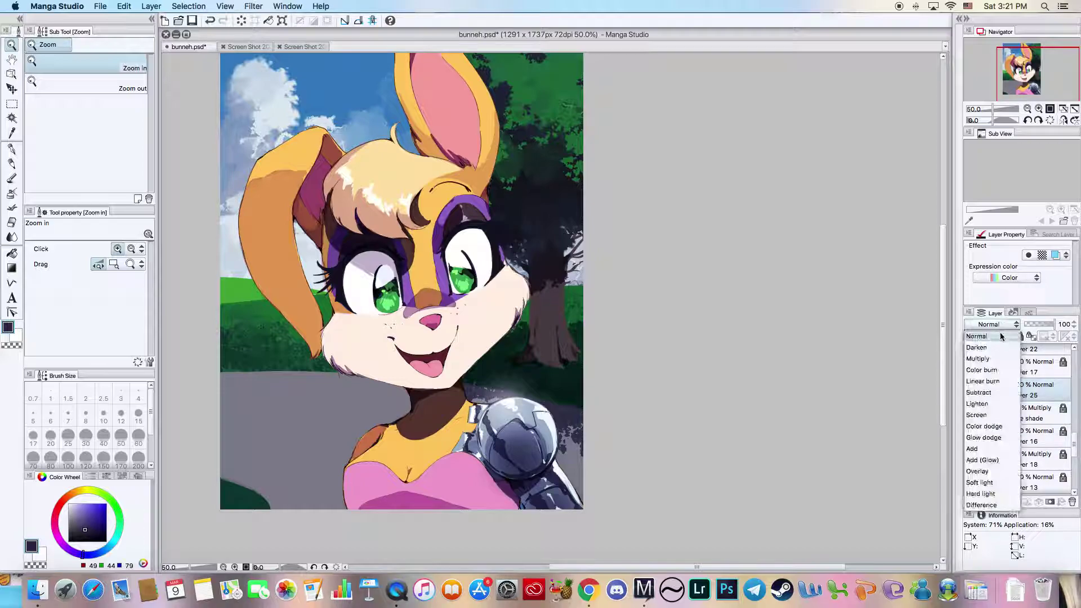
click(991, 360)
click(1047, 325)
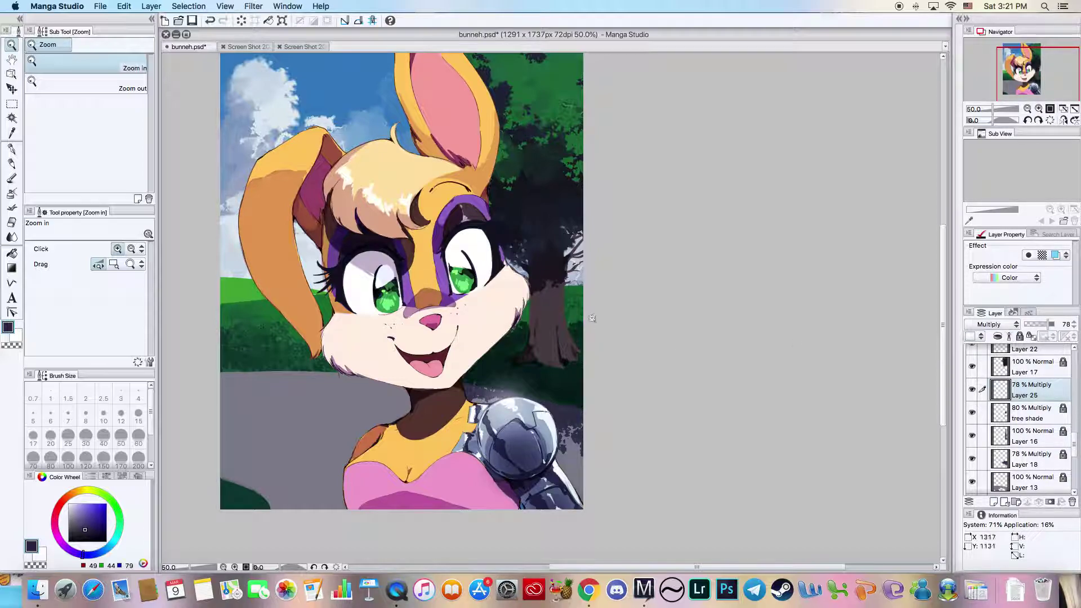
- Try texturing the trunk with the Rough India ink brush at size 110.5, and undo the strokes
drag(628, 314, 664, 314)
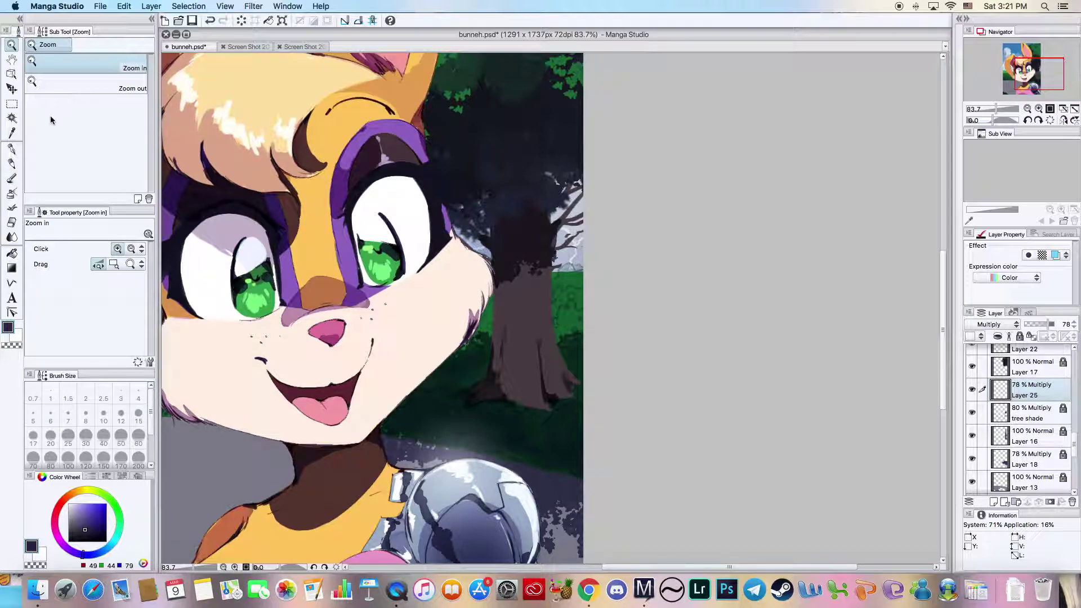
key(b)
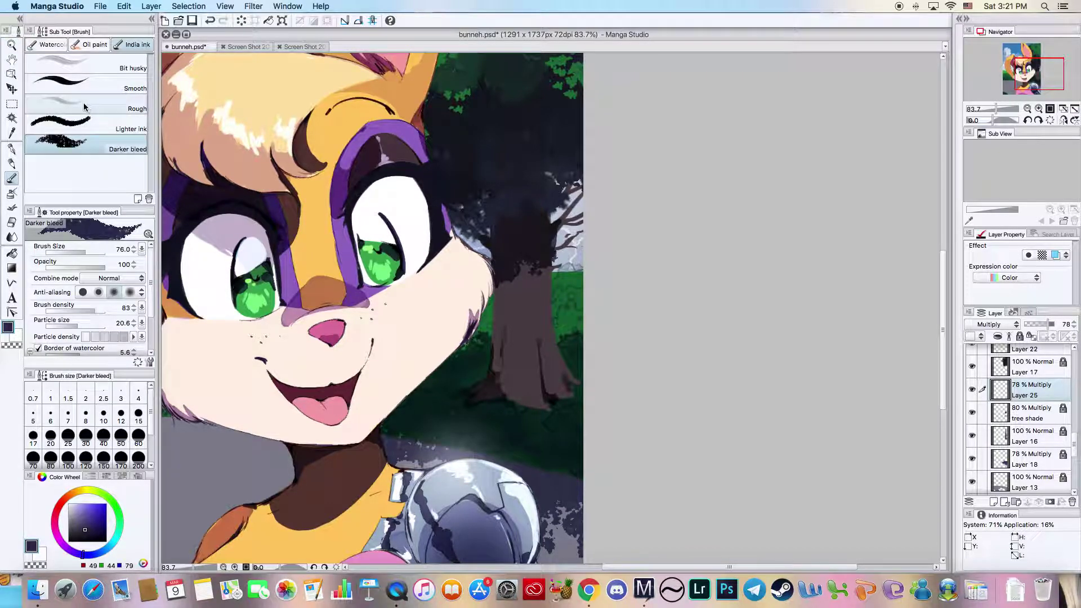
click(84, 106)
mouse_move(522, 304)
mouse_down()
mouse_move(535, 254)
mouse_move(548, 376)
mouse_move(562, 389)
mouse_move(528, 278)
mouse_move(497, 289)
mouse_move(505, 257)
mouse_move(501, 371)
mouse_move(516, 250)
mouse_move(519, 368)
mouse_move(543, 388)
mouse_up()
click(210, 20)
click(209, 20)
click(209, 20)
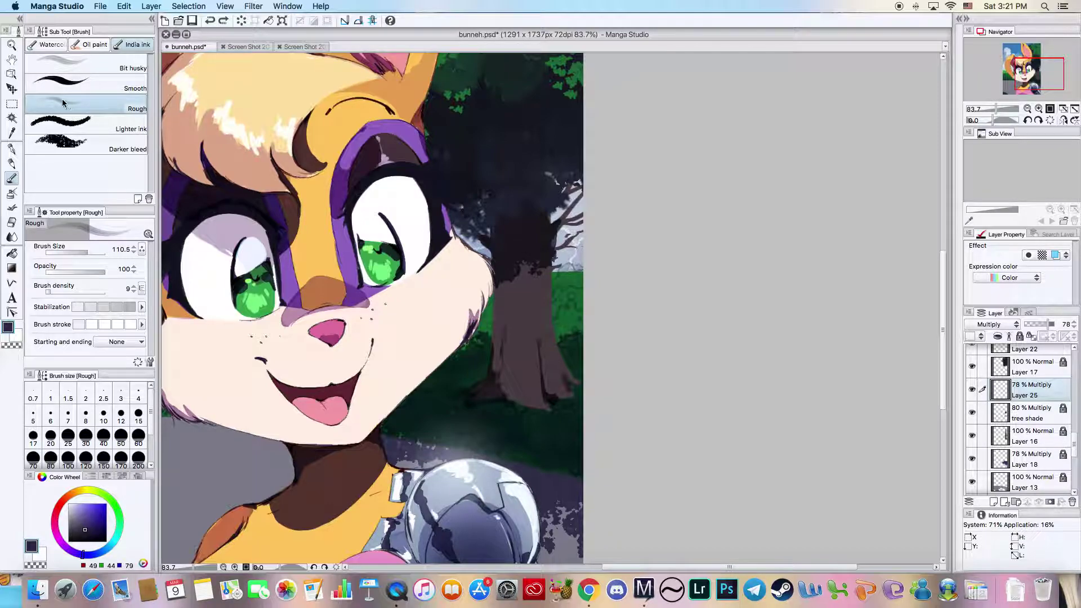
- Paint vertical bark streaks down the trunk with the Smooth India ink brush at size 69.2 and brush density 8
click(102, 88)
drag(98, 282, 51, 288)
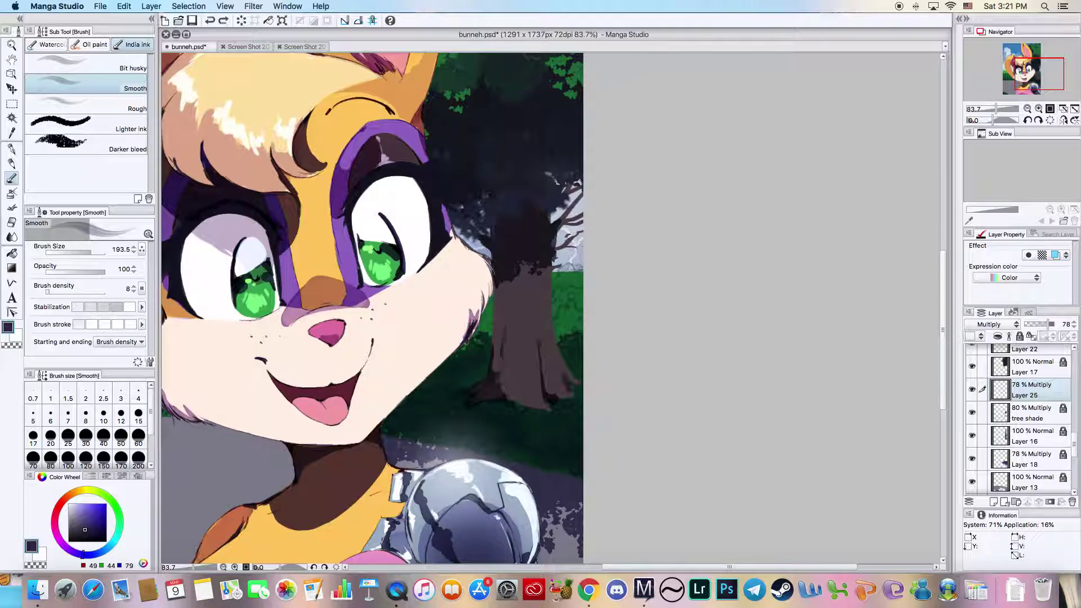
drag(90, 249, 86, 248)
drag(503, 286, 499, 406)
mouse_move(512, 337)
mouse_down()
mouse_move(510, 293)
mouse_move(527, 357)
mouse_move(552, 372)
mouse_move(526, 253)
mouse_move(520, 317)
mouse_move(530, 250)
mouse_move(535, 311)
mouse_move(544, 289)
mouse_move(551, 370)
mouse_move(564, 390)
mouse_move(506, 378)
mouse_move(532, 402)
mouse_up()
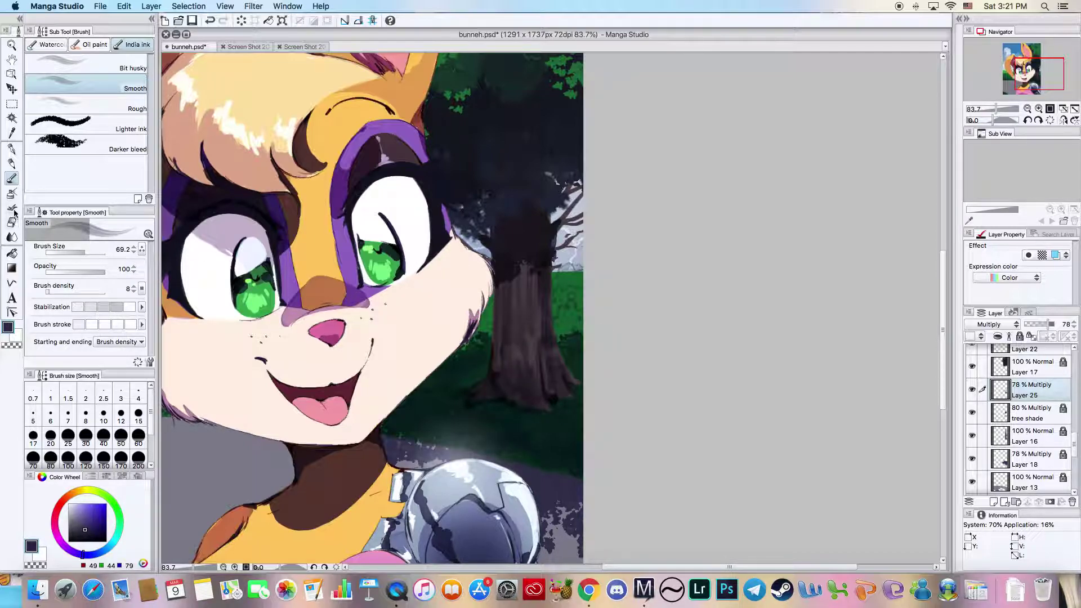
- Blend the bark streaks on the trunk with the Blur by fiber tool at size 14.1, and save the file
click(12, 236)
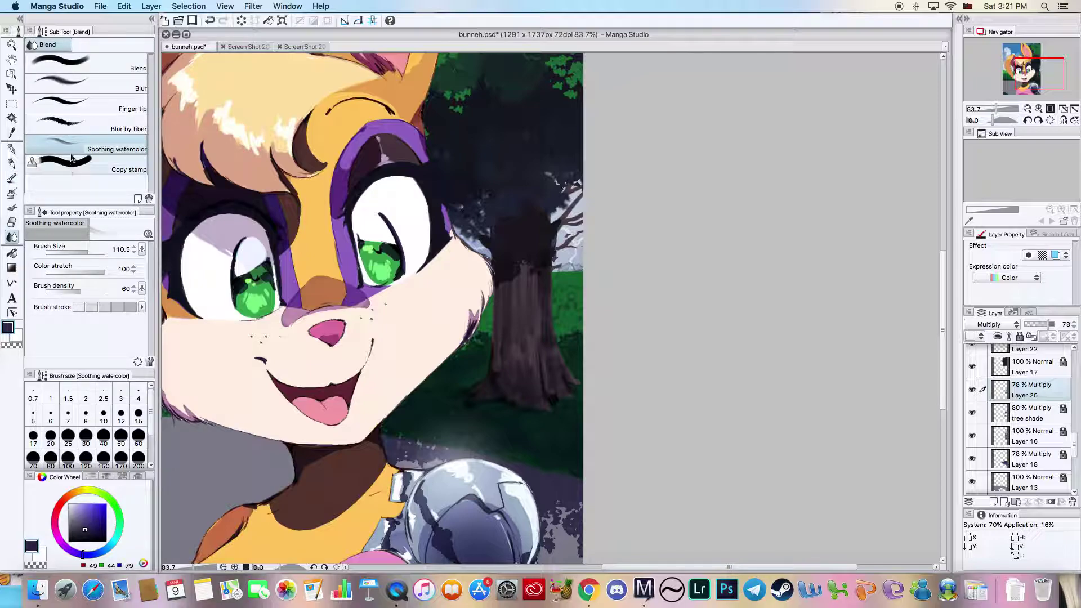
click(82, 124)
drag(81, 254, 72, 256)
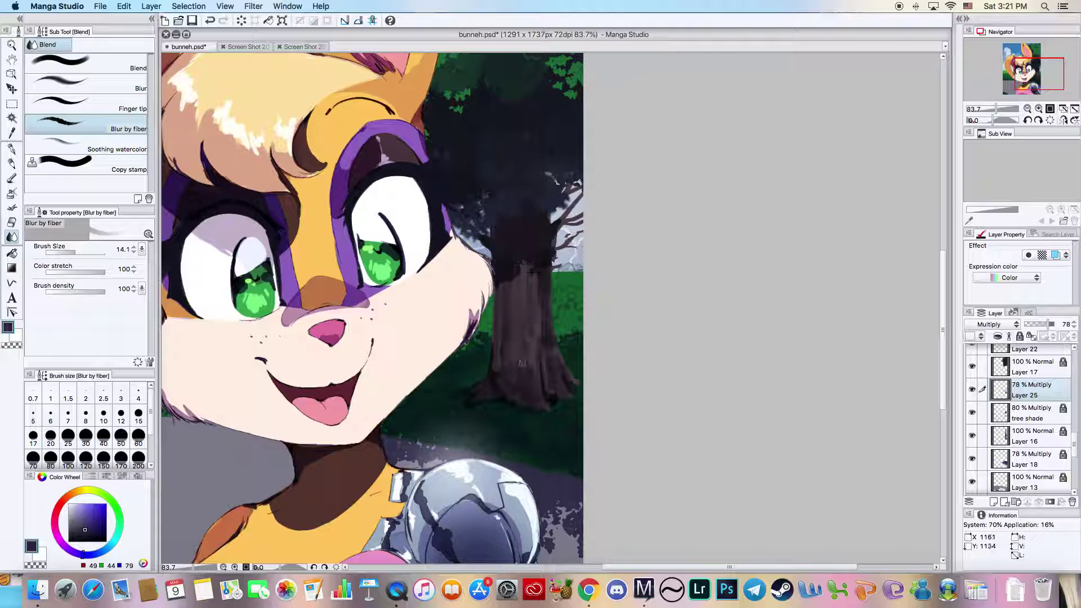
drag(538, 314, 547, 334)
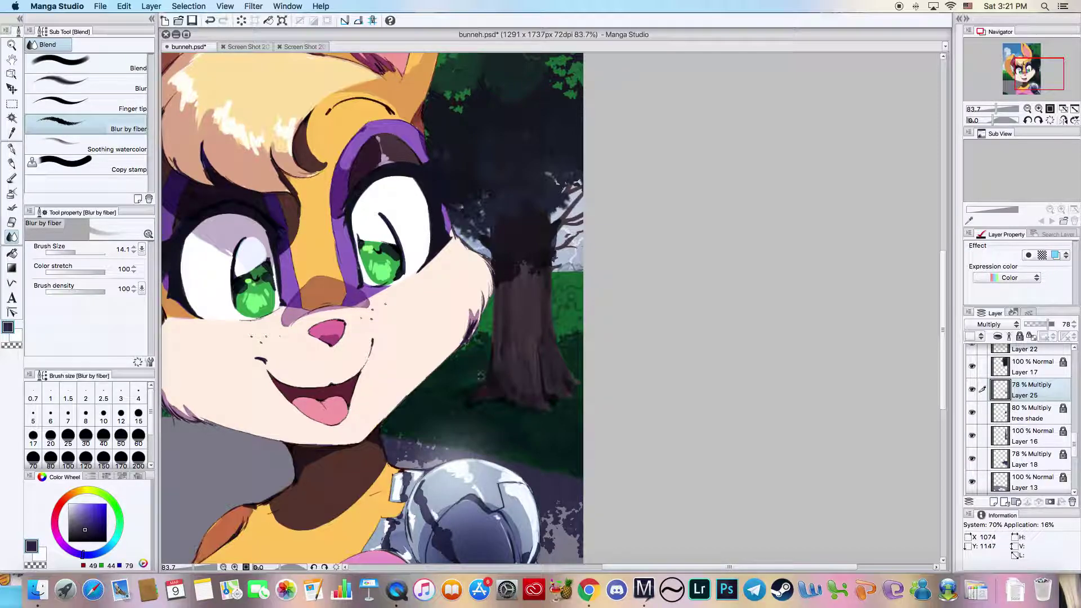
key(super+s)
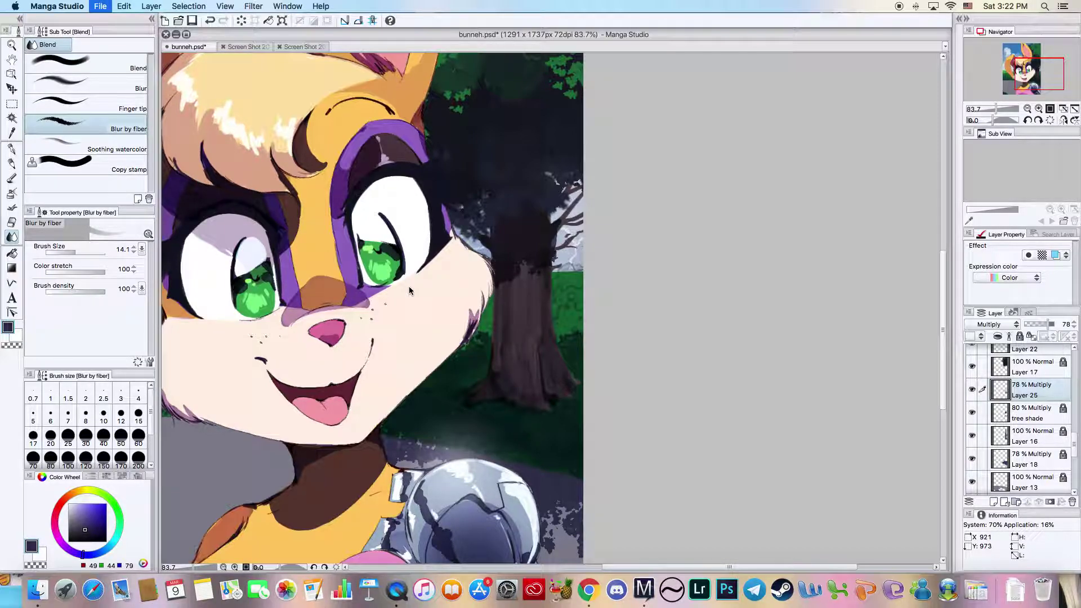
- Lock the bark shading layer, add a new layer above it, and choose the near-black color (28, 26, 38)
click(1018, 336)
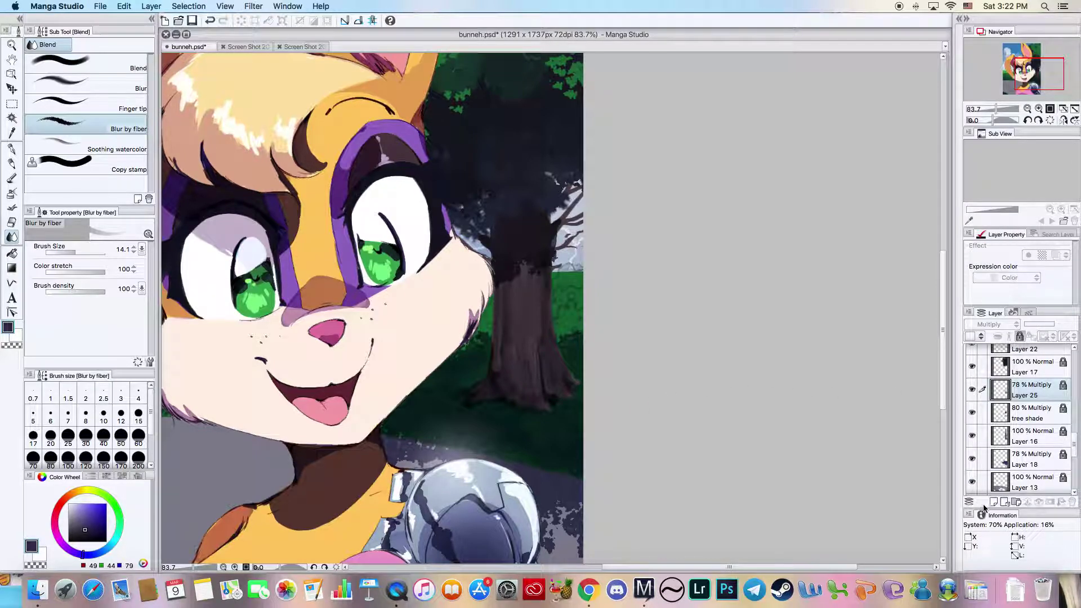
click(993, 502)
drag(80, 526, 80, 537)
- Set the Rough India ink brush to size 14.1 and brush density 56
click(11, 176)
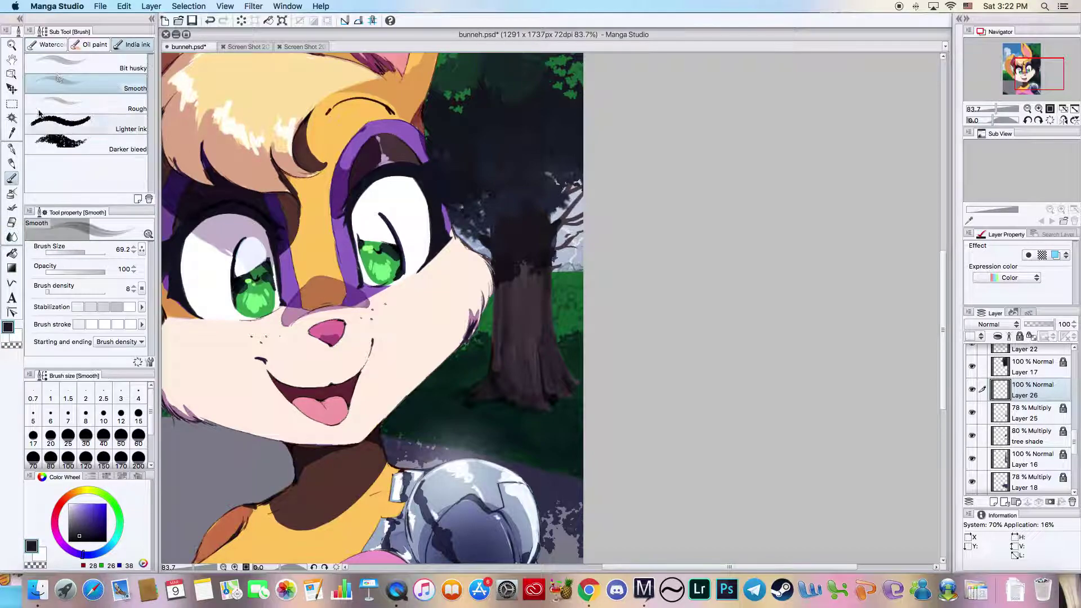
click(55, 46)
click(128, 46)
drag(65, 293, 79, 292)
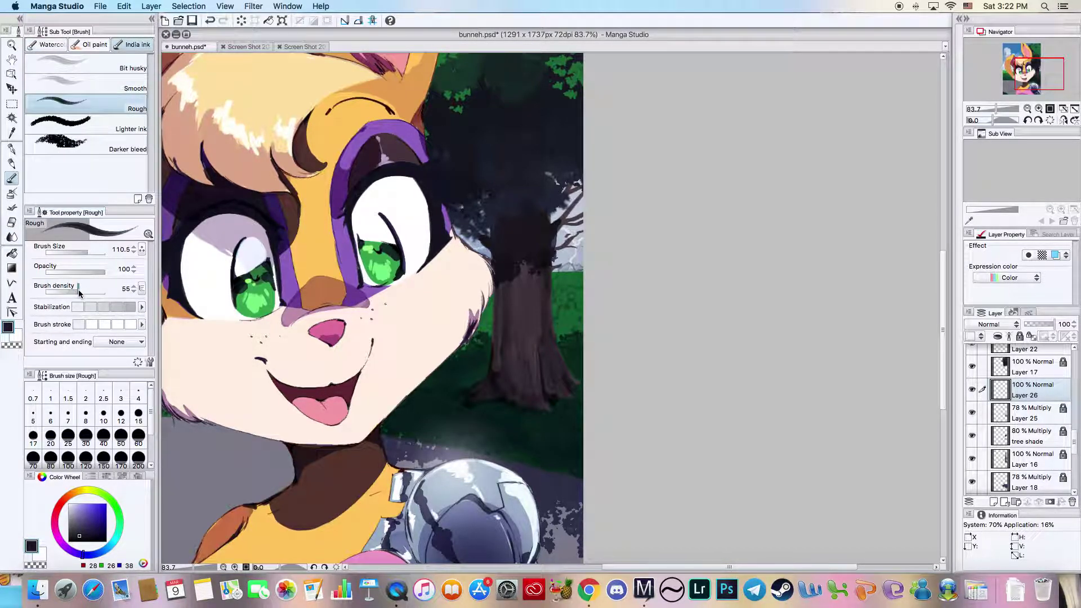
drag(80, 249, 76, 248)
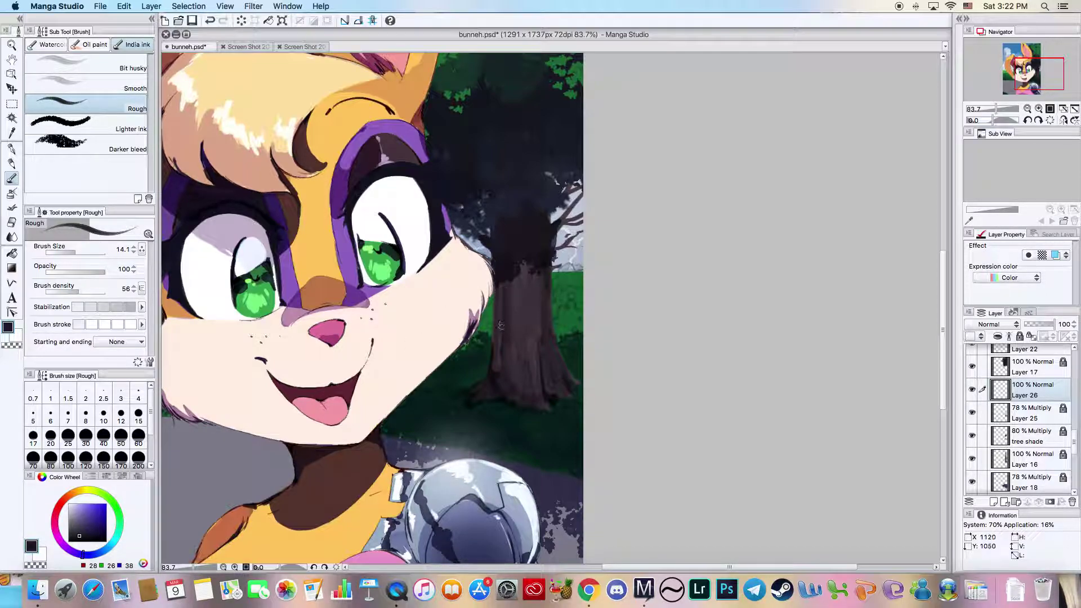
- Set the new layer's blending mode to Linear burn
click(991, 324)
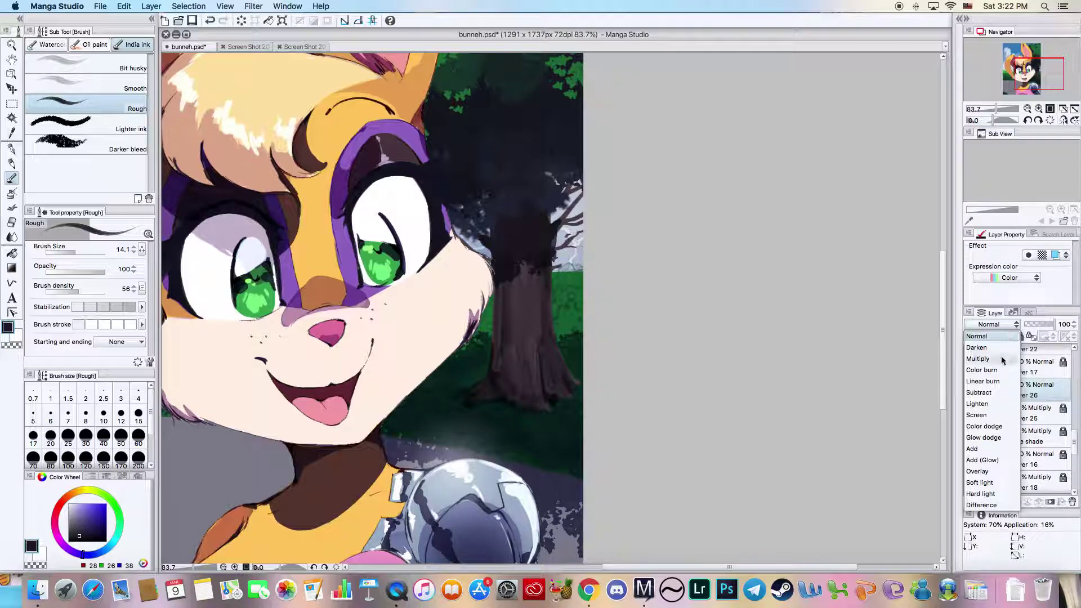
click(990, 359)
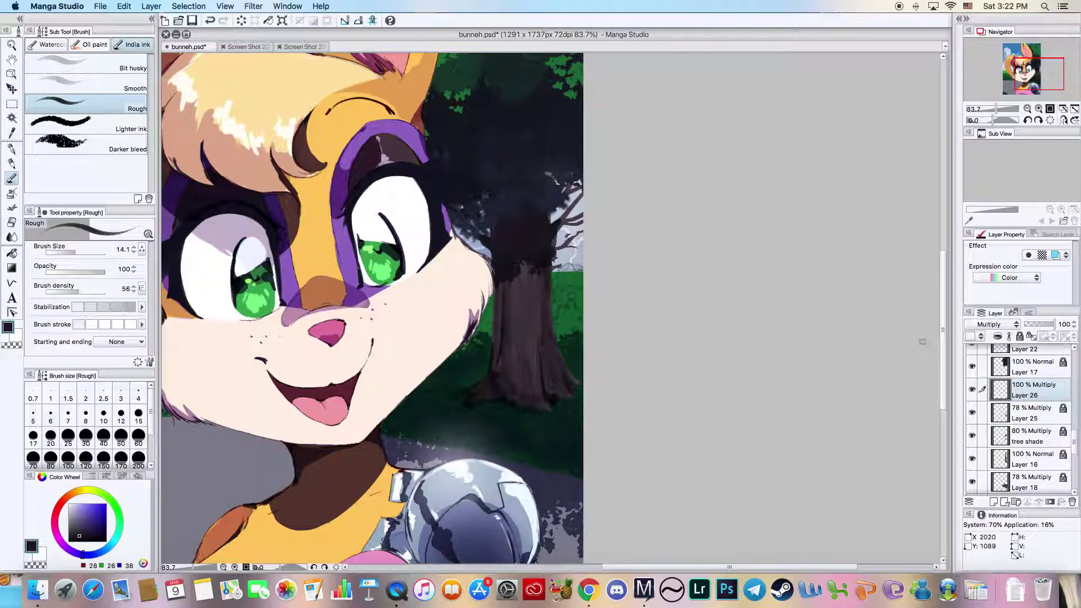
click(993, 325)
click(985, 382)
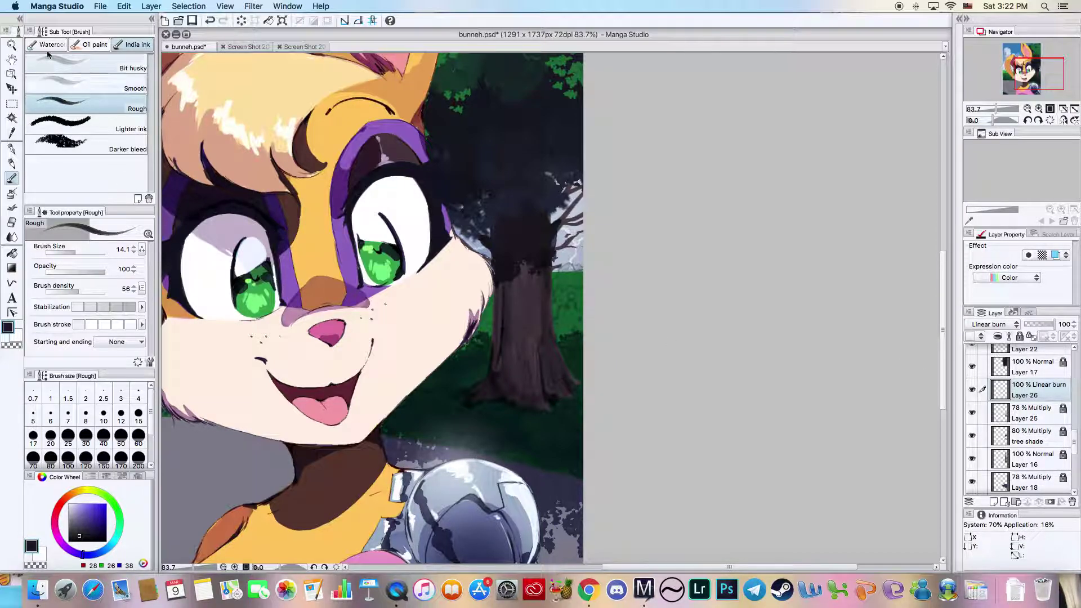
- Draw a dark bark crack along the trunk's left edge with the Mapping pen at size 43.4, and set the Rough brush to size 8.9
click(12, 45)
click(525, 319)
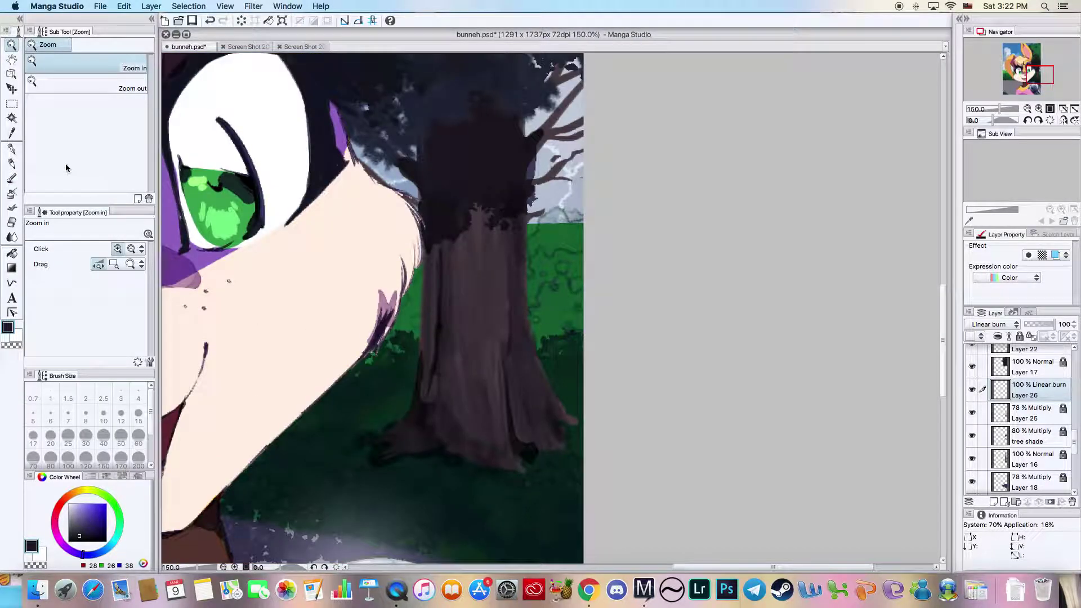
click(11, 150)
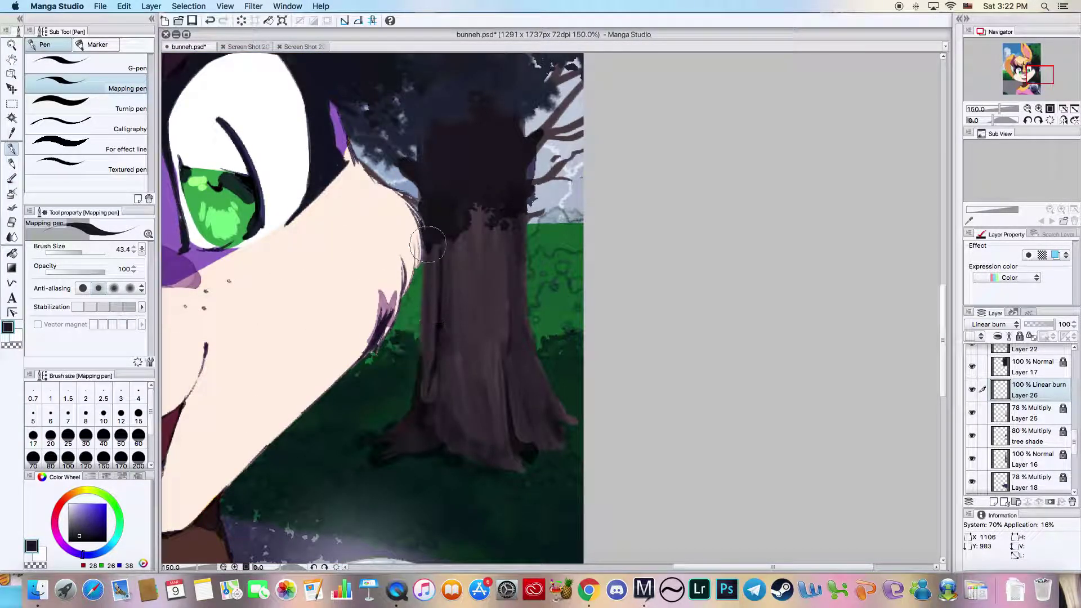
drag(422, 291, 434, 332)
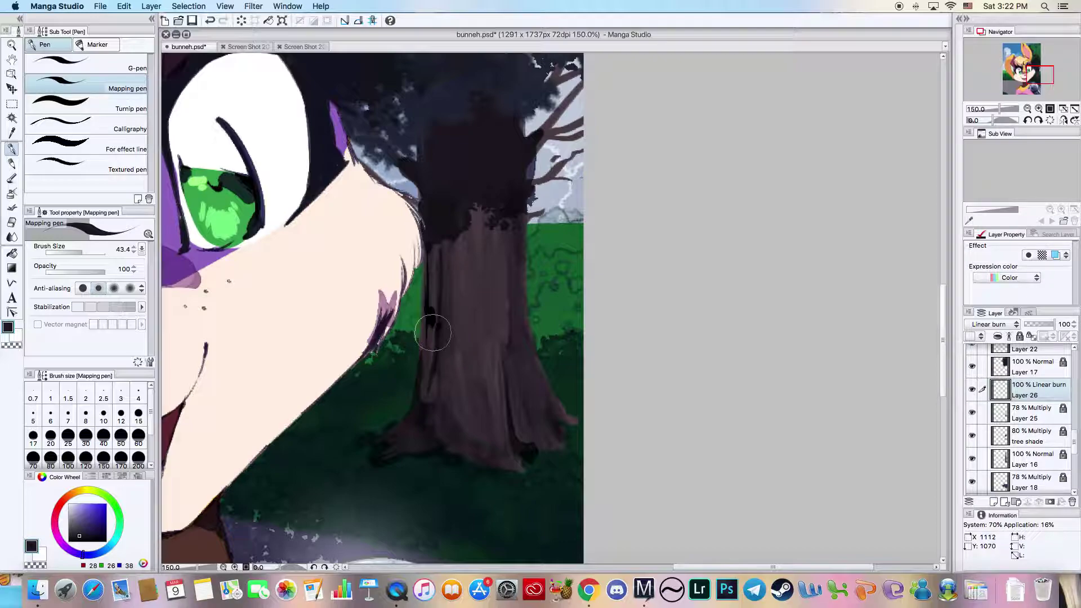
click(11, 178)
click(85, 104)
drag(83, 253, 73, 253)
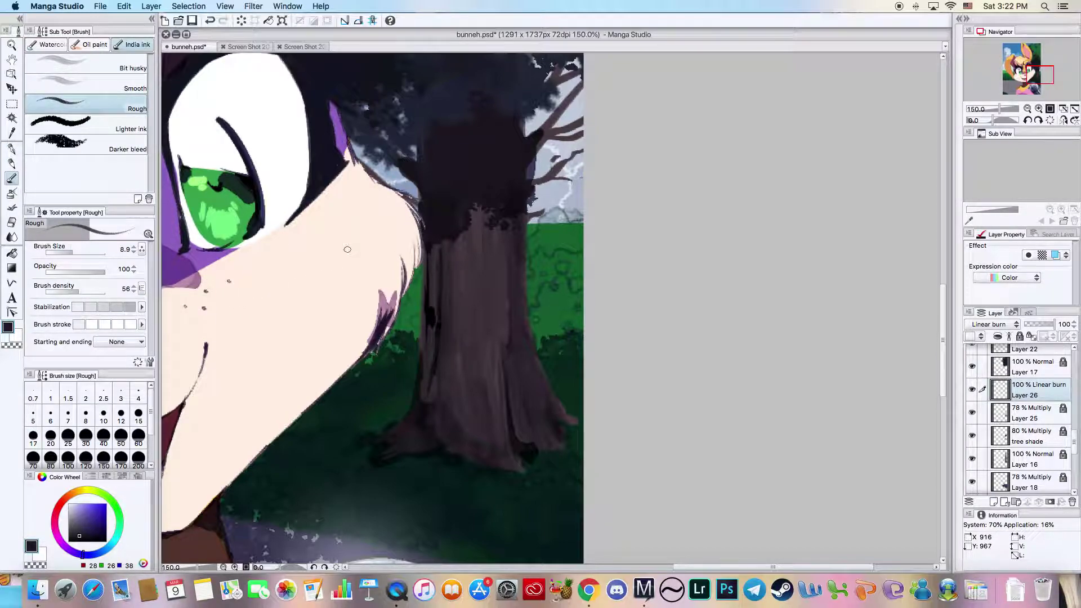
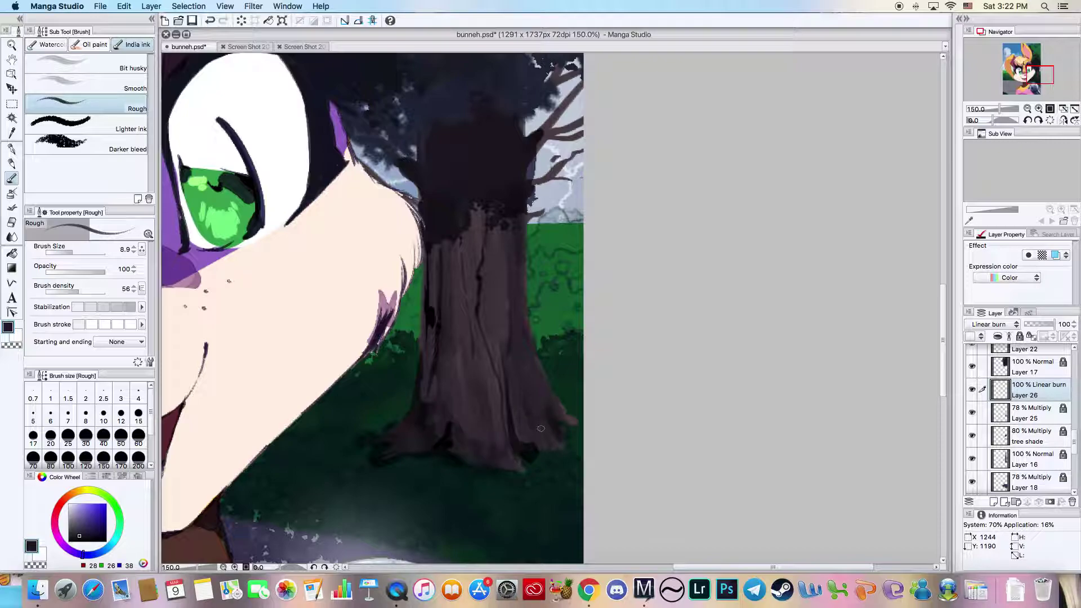
- Paint dark cracks and shadow along both sides of the trunk and up into the branches, enlarging the Rough brush to size 24.8
drag(510, 421, 511, 391)
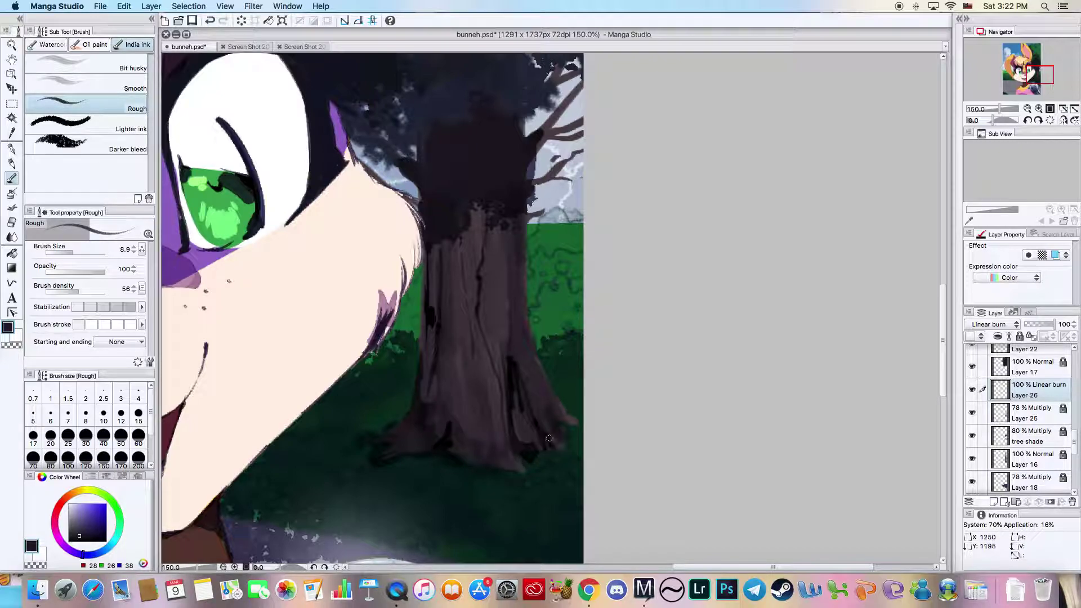
click(78, 247)
mouse_move(521, 413)
mouse_down()
mouse_move(553, 445)
mouse_move(573, 444)
mouse_move(576, 420)
mouse_move(527, 342)
mouse_move(529, 352)
mouse_move(514, 292)
mouse_up()
mouse_move(500, 248)
mouse_down()
mouse_move(514, 192)
mouse_move(515, 310)
mouse_move(508, 239)
mouse_move(515, 303)
mouse_move(519, 262)
mouse_move(567, 151)
mouse_move(528, 150)
mouse_move(569, 74)
mouse_move(528, 112)
mouse_move(561, 98)
mouse_move(568, 122)
mouse_move(525, 154)
mouse_move(574, 134)
mouse_move(535, 152)
mouse_move(526, 186)
mouse_up()
mouse_move(428, 258)
mouse_down()
mouse_move(429, 332)
mouse_move(427, 292)
mouse_move(433, 308)
mouse_up()
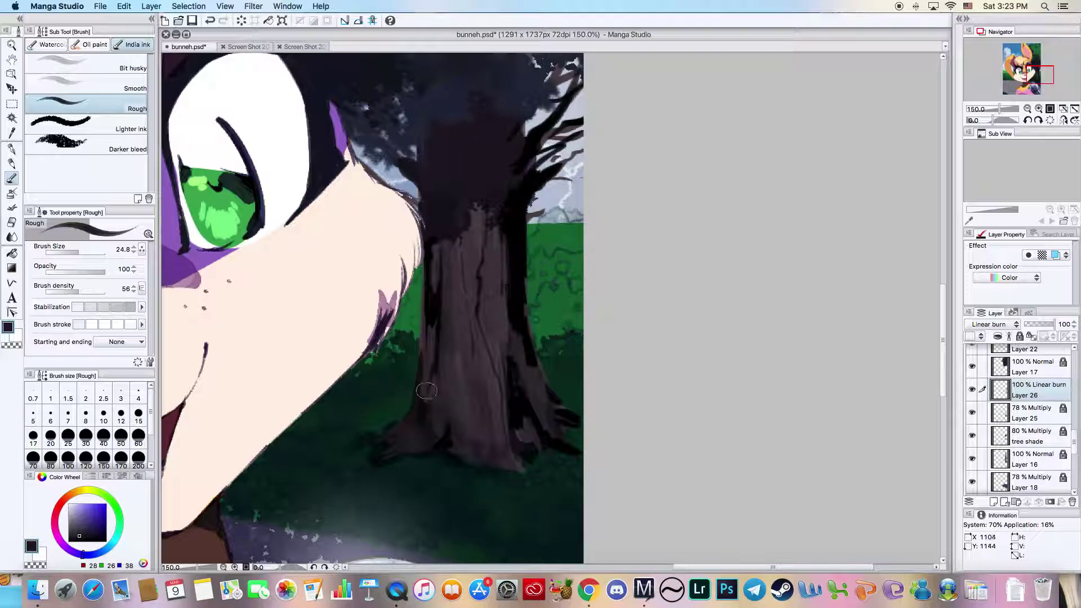
- Darken the base and roots of the trunk with heavy near-black Rough brush strokes
mouse_move(442, 418)
mouse_down()
mouse_move(433, 444)
mouse_move(437, 397)
mouse_move(399, 443)
mouse_up()
mouse_move(441, 377)
mouse_down()
mouse_move(443, 298)
mouse_move(438, 389)
mouse_move(430, 330)
mouse_move(416, 406)
mouse_move(404, 361)
mouse_move(435, 315)
mouse_up()
mouse_move(442, 383)
mouse_down()
mouse_move(445, 409)
mouse_move(456, 399)
mouse_move(470, 407)
mouse_move(490, 445)
mouse_move(524, 469)
mouse_move(468, 429)
mouse_move(471, 448)
mouse_move(449, 445)
mouse_move(499, 474)
mouse_up()
drag(478, 422, 466, 382)
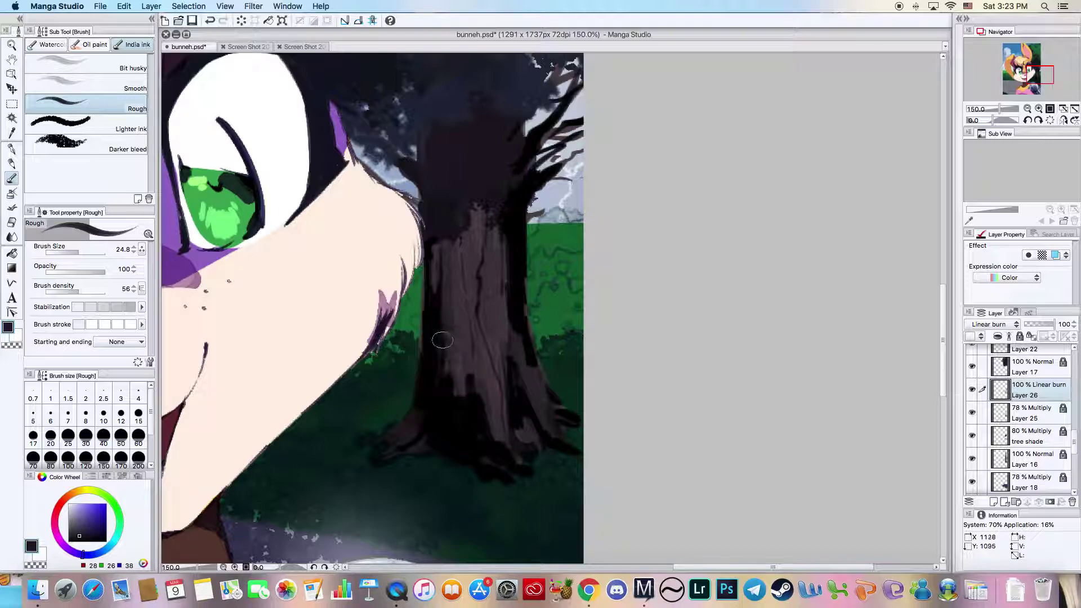
- Add thin dark bark cracks across the middle of the trunk and dark strokes at its upper left edge beside the cheek
drag(455, 265, 457, 291)
mouse_move(447, 333)
mouse_down()
mouse_move(454, 313)
mouse_move(466, 389)
mouse_move(488, 345)
mouse_up()
drag(498, 305, 478, 343)
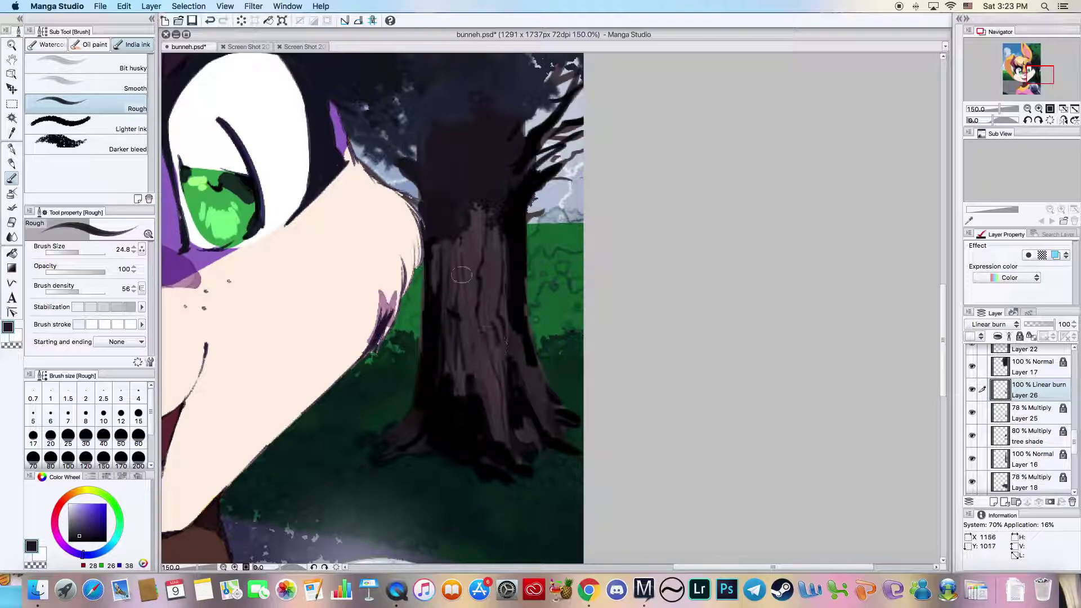
mouse_move(392, 198)
mouse_down()
mouse_move(373, 172)
mouse_move(388, 152)
mouse_move(410, 168)
mouse_move(366, 146)
mouse_move(426, 215)
mouse_up()
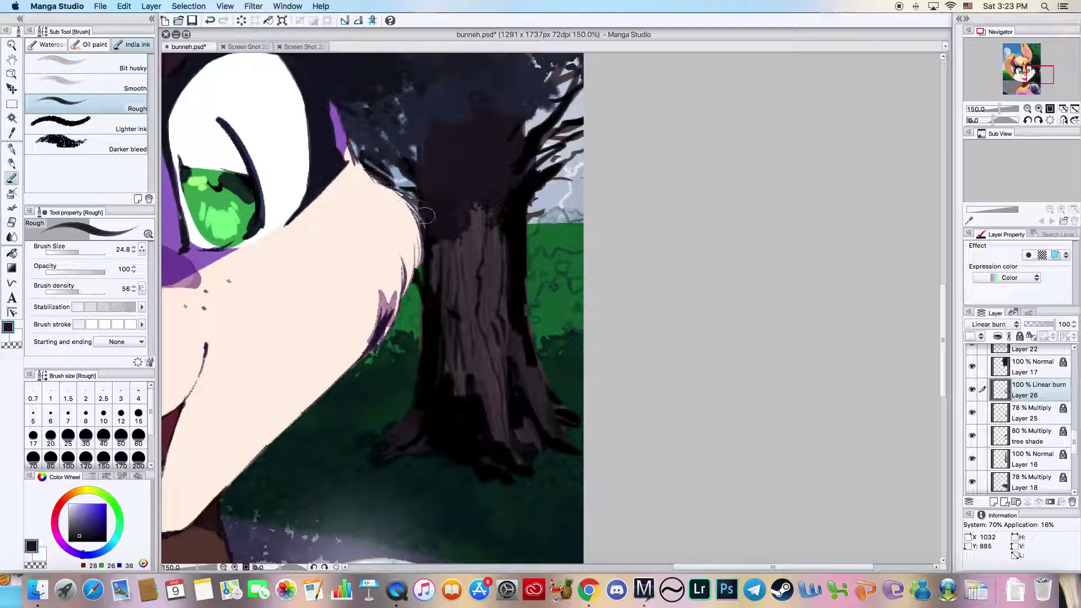
- Lock Layer 26 with the bark cracks and select the path's Layer 13
click(10, 45)
drag(395, 260, 321, 286)
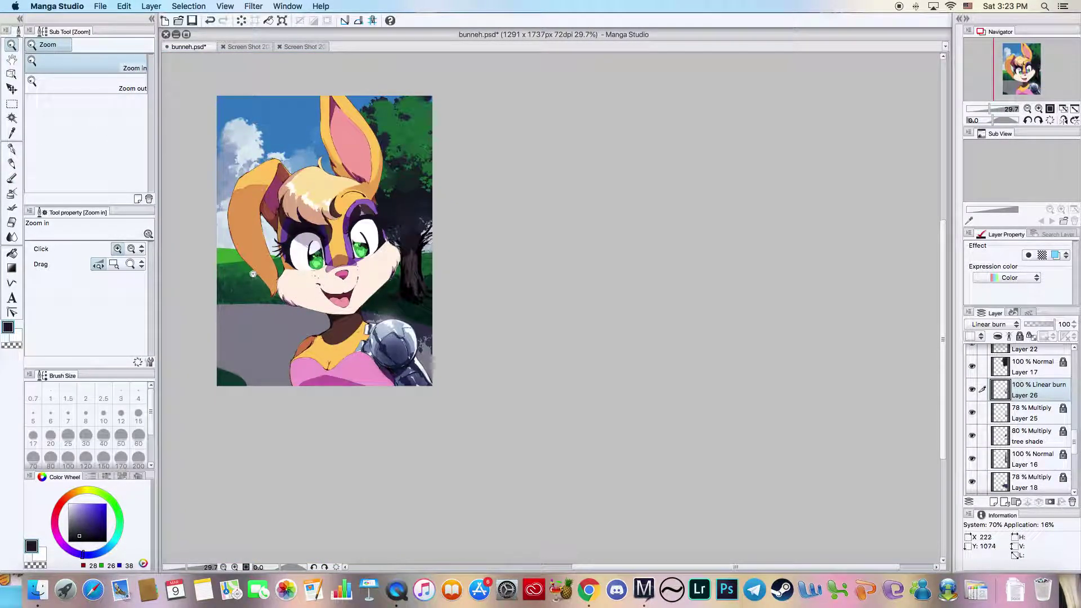
click(240, 261)
click(256, 237)
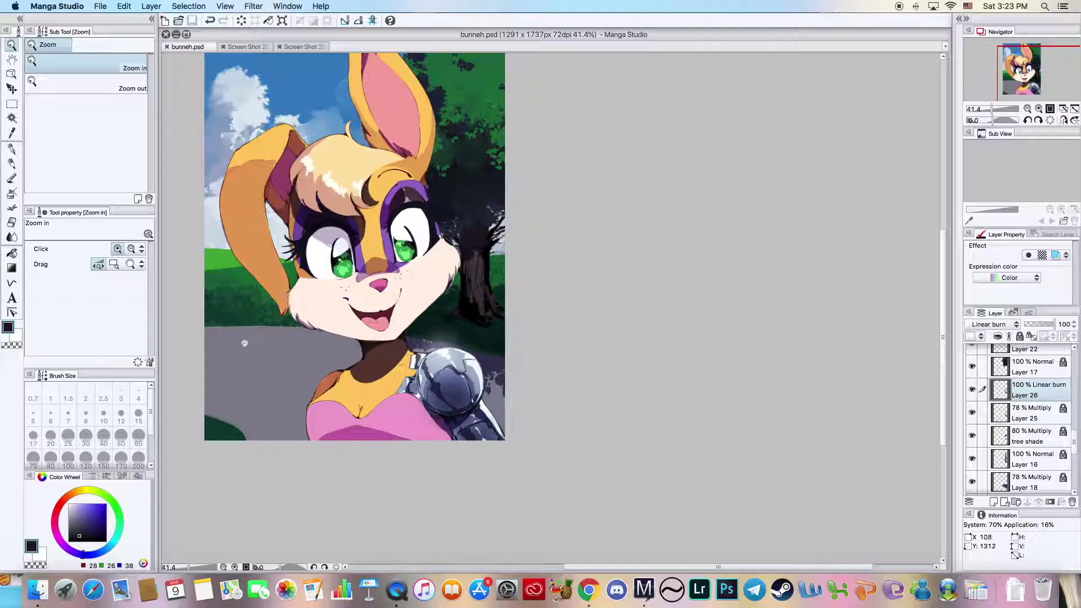
click(1019, 336)
scroll(1073, 445, down, 4)
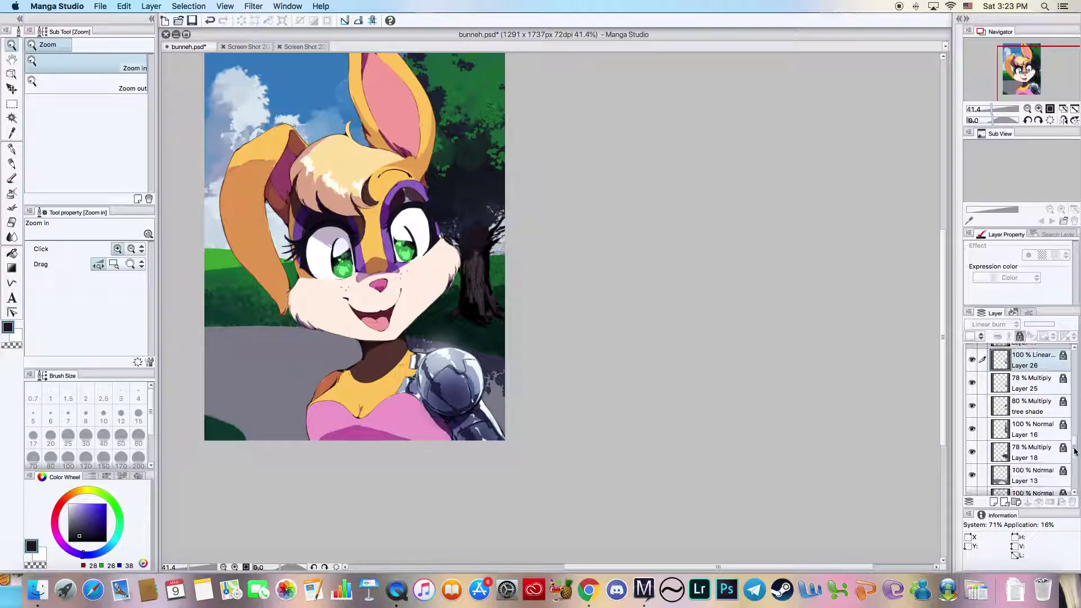
click(1036, 412)
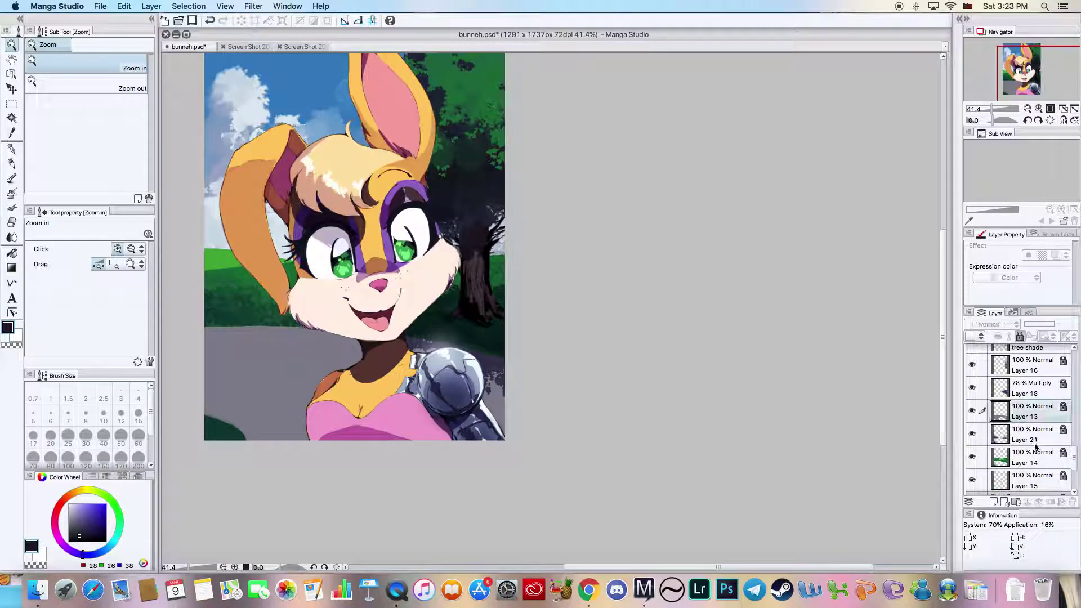
- Add a new layer clipped to Layer 13, with Multiply blending and 67% opacity
click(993, 501)
click(997, 336)
click(994, 325)
click(990, 364)
drag(1053, 324, 1044, 325)
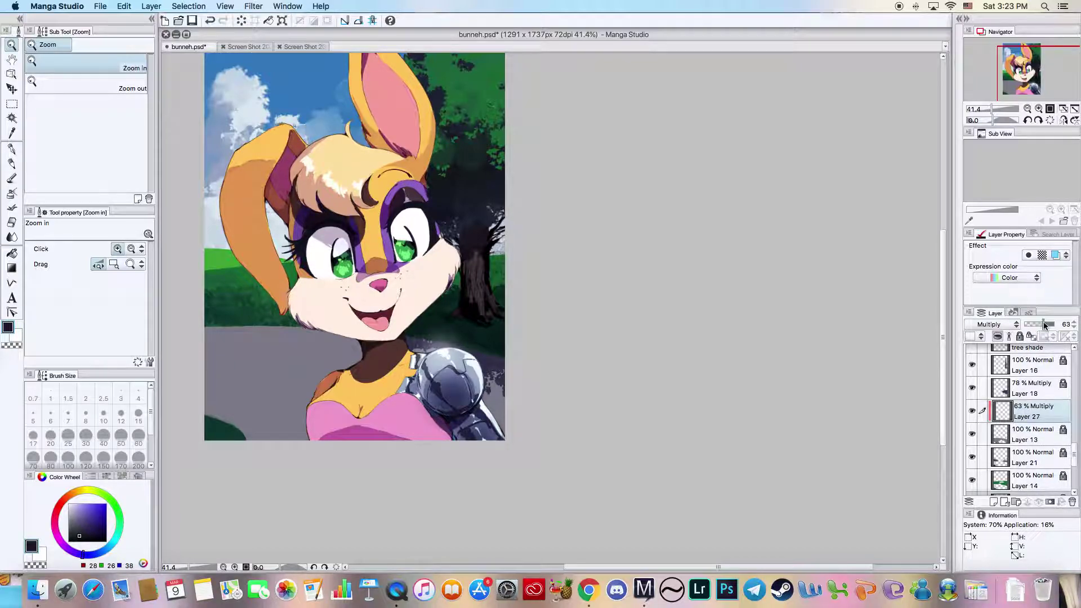
- Paint a dark shadow over the lower part of the path with the Rough brush at size 372.1, and set the layer's opacity to 46%
click(11, 178)
drag(67, 252, 97, 254)
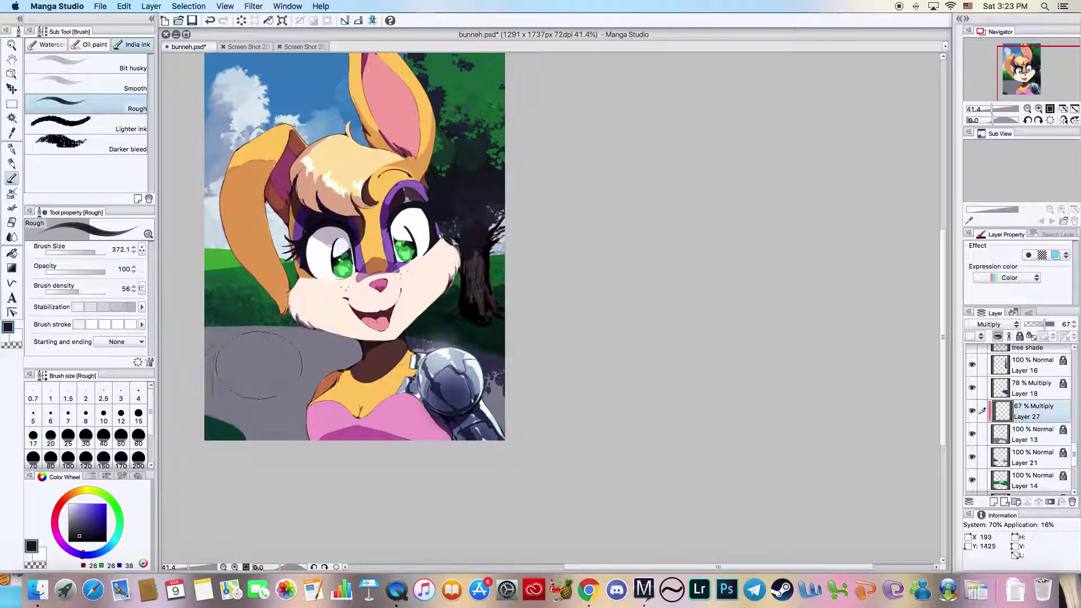
mouse_move(209, 345)
mouse_down()
mouse_move(250, 375)
mouse_move(247, 390)
mouse_move(325, 414)
mouse_move(316, 430)
mouse_move(242, 426)
mouse_up()
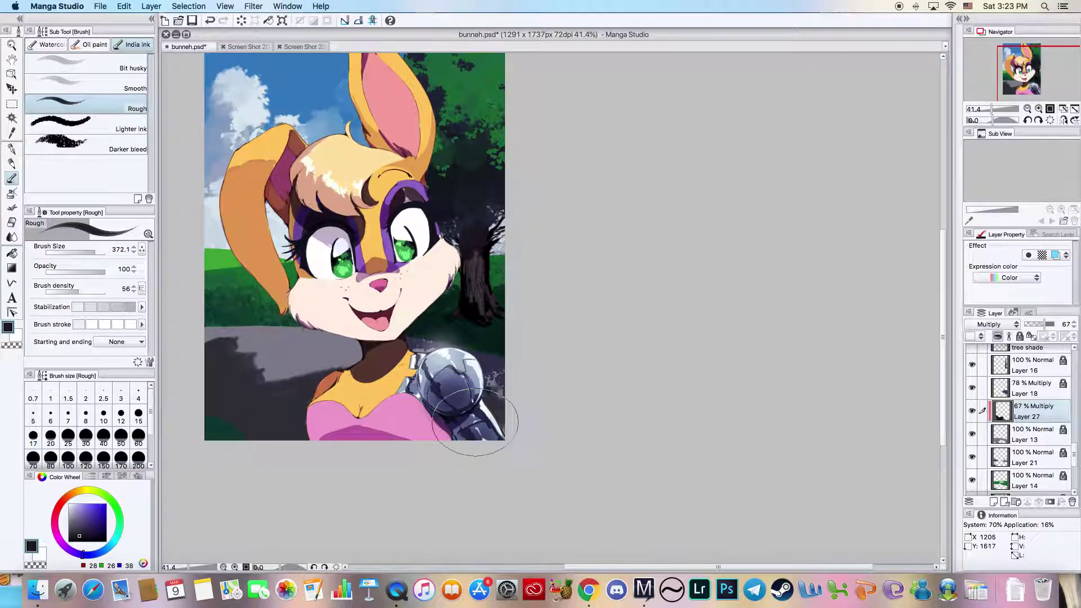
mouse_move(293, 400)
mouse_down()
mouse_move(265, 382)
mouse_move(254, 352)
mouse_up()
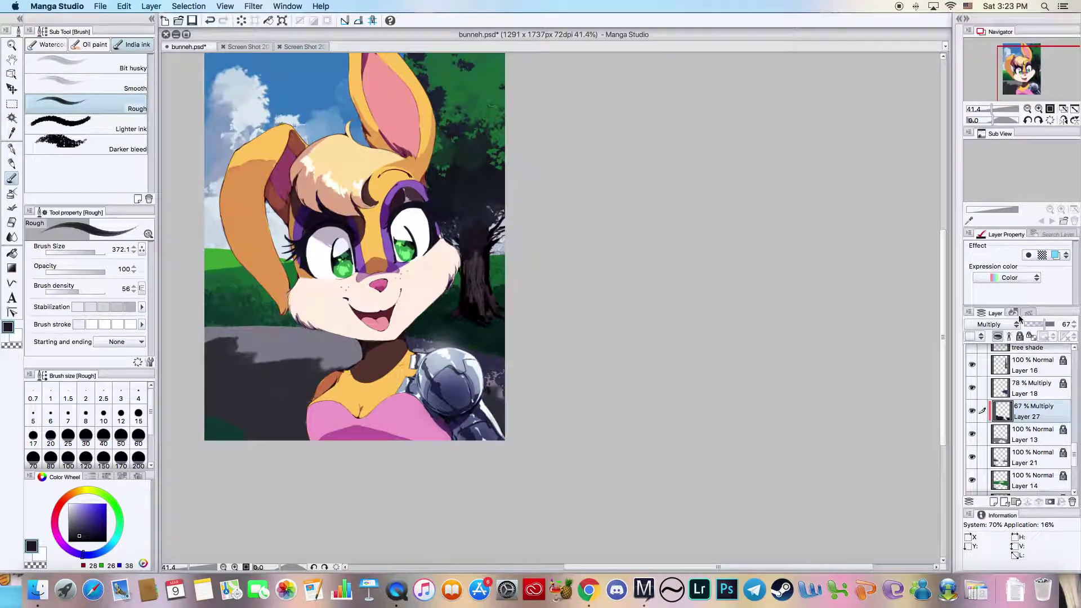
drag(1038, 328, 1021, 326)
- Soften the edges of the path's shadow with the Soothing watercolor blend tool at size 110.5
click(11, 236)
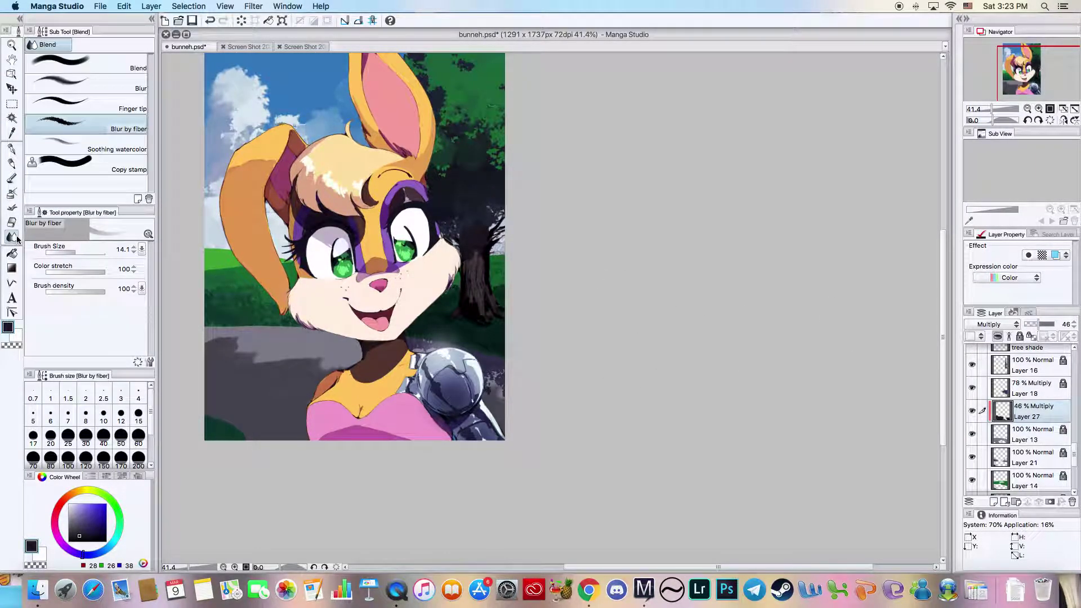
click(81, 149)
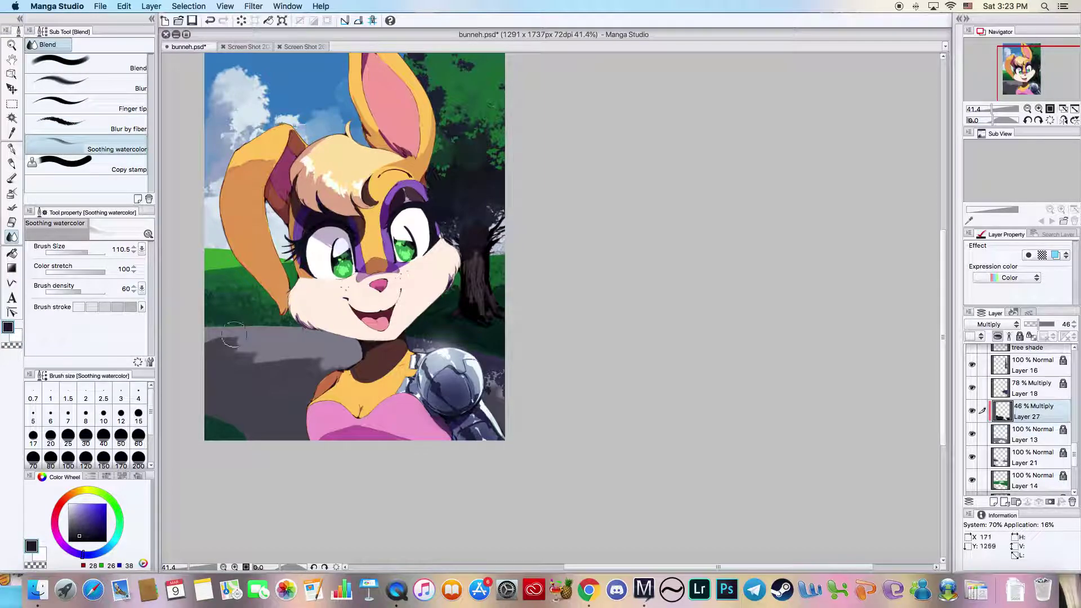
mouse_move(245, 336)
mouse_down()
mouse_move(214, 362)
mouse_move(285, 356)
mouse_move(226, 387)
mouse_move(333, 344)
mouse_move(315, 372)
mouse_move(333, 380)
mouse_move(289, 376)
mouse_move(341, 358)
mouse_move(233, 352)
mouse_move(259, 349)
mouse_move(216, 345)
mouse_move(199, 329)
mouse_move(233, 349)
mouse_move(237, 376)
mouse_move(201, 393)
mouse_move(248, 357)
mouse_up()
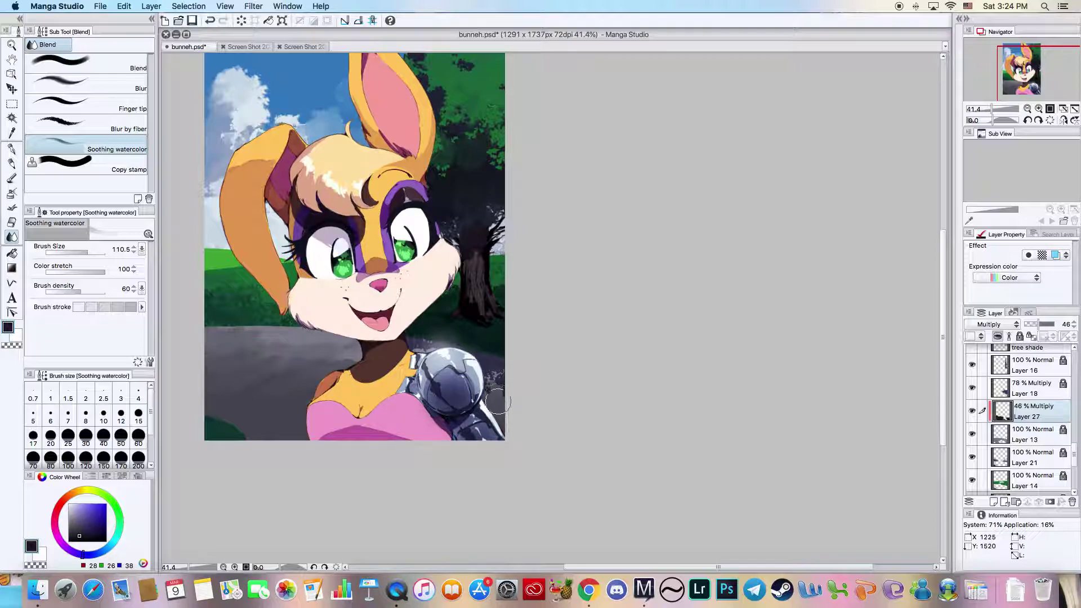
mouse_move(272, 356)
mouse_down()
mouse_move(232, 343)
mouse_move(179, 371)
mouse_up()
mouse_move(270, 324)
mouse_down()
mouse_move(225, 338)
mouse_move(207, 410)
mouse_up()
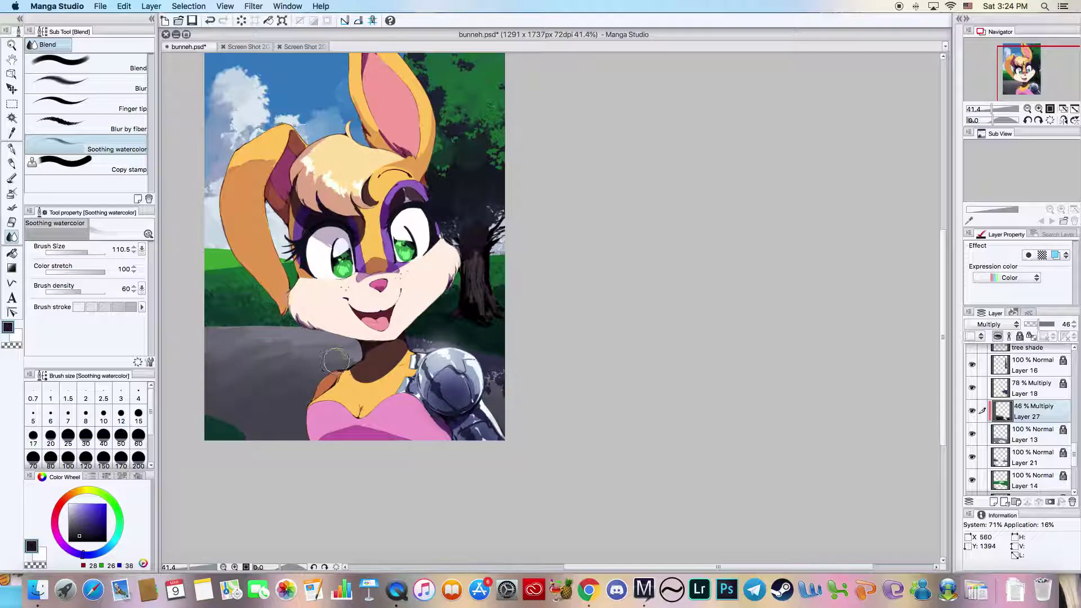
- Try blending the path's shadow with Blur by fiber at size 540.7, and undo it
click(86, 122)
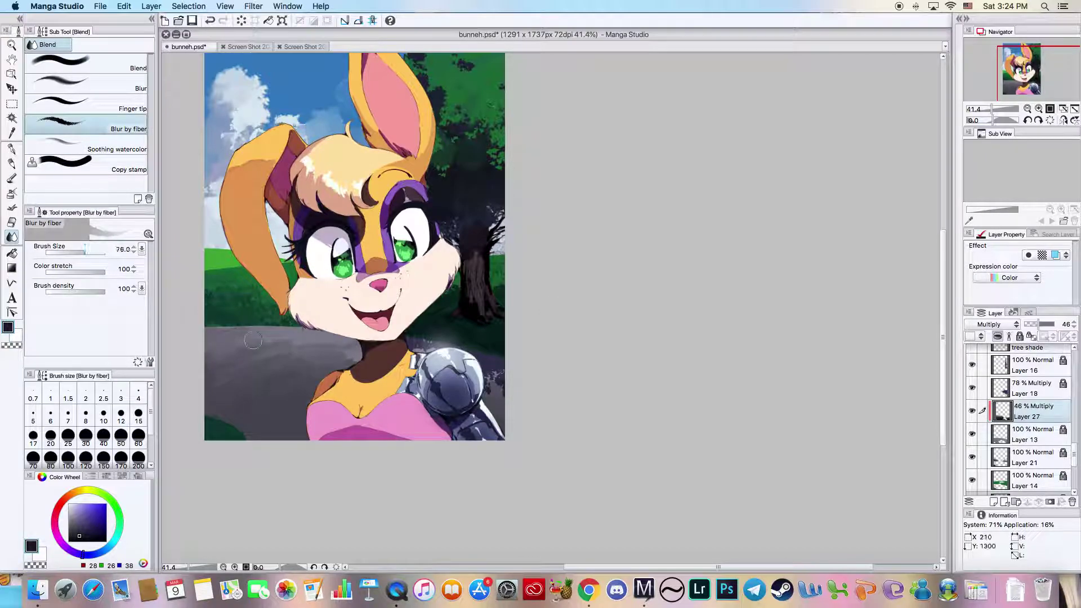
drag(86, 248, 98, 239)
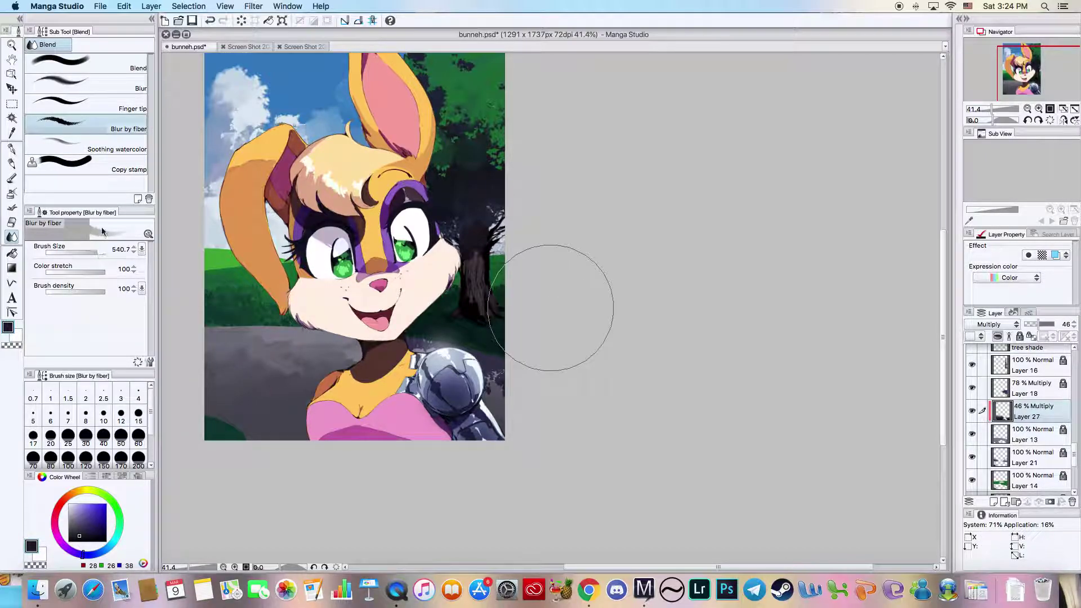
mouse_move(289, 364)
mouse_down()
mouse_move(235, 347)
mouse_move(285, 367)
mouse_move(331, 377)
mouse_up()
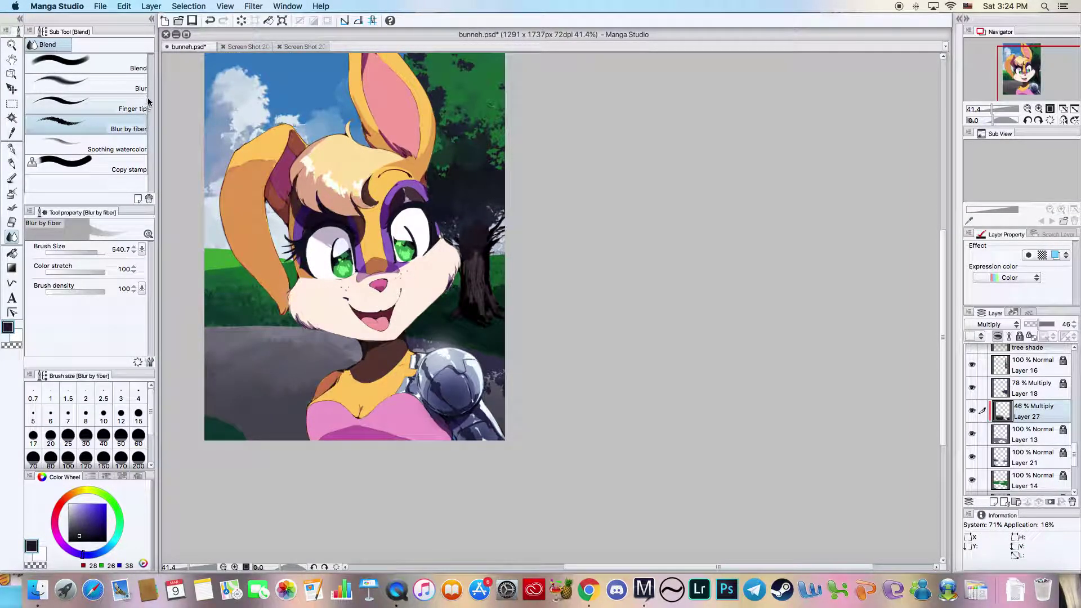
key(super+z)
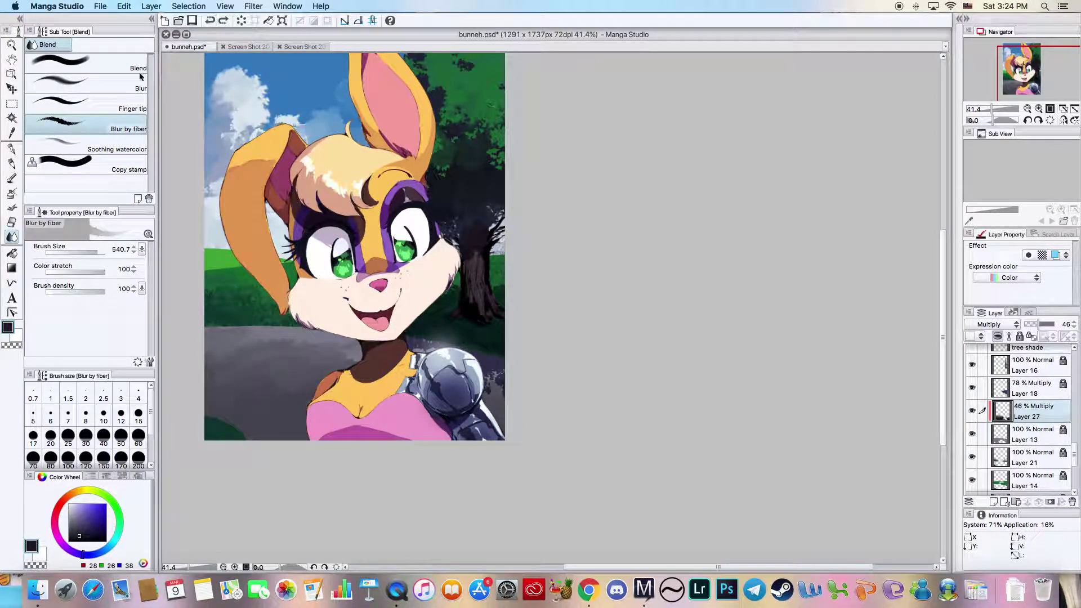
click(208, 22)
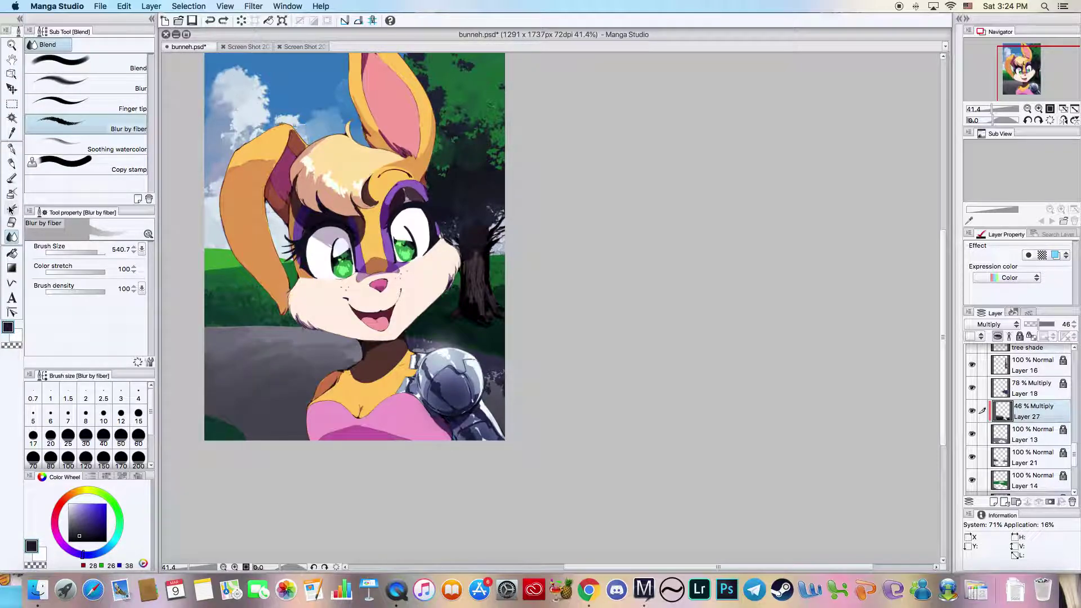
- Try speckling the path with the Darker bleed brush at size 308.7 and particle size 5.6, and undo it
click(11, 179)
click(72, 154)
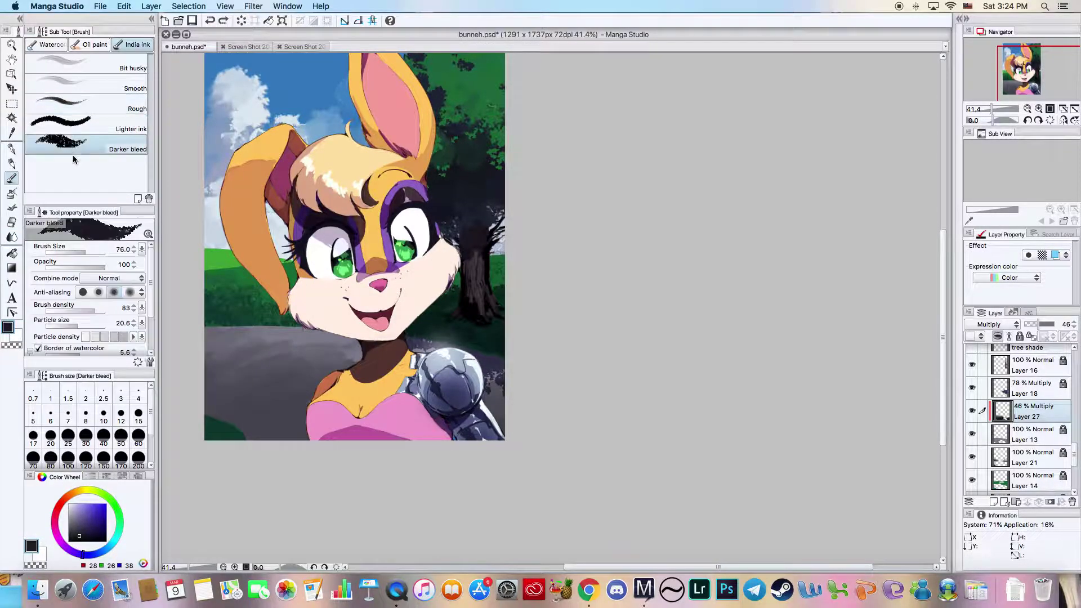
drag(74, 324, 54, 326)
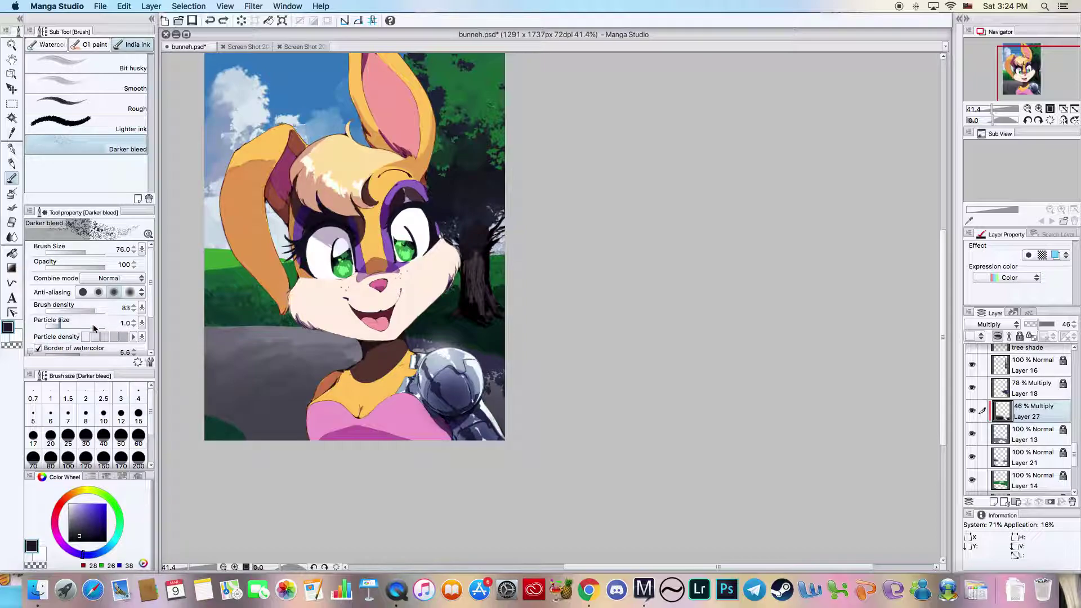
drag(201, 357, 298, 379)
drag(88, 252, 93, 252)
drag(73, 327, 69, 326)
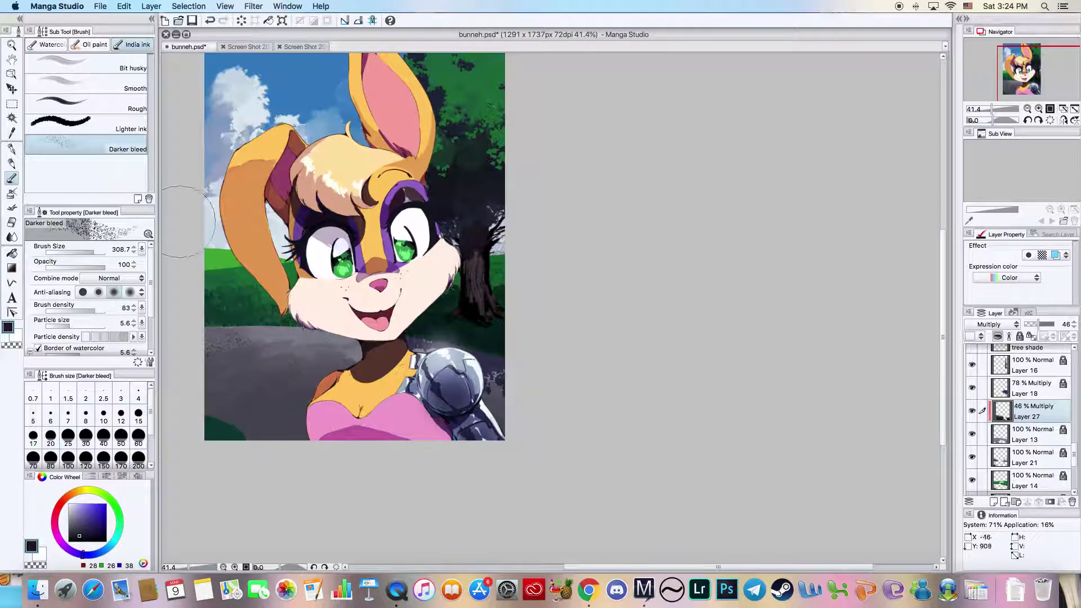
click(209, 22)
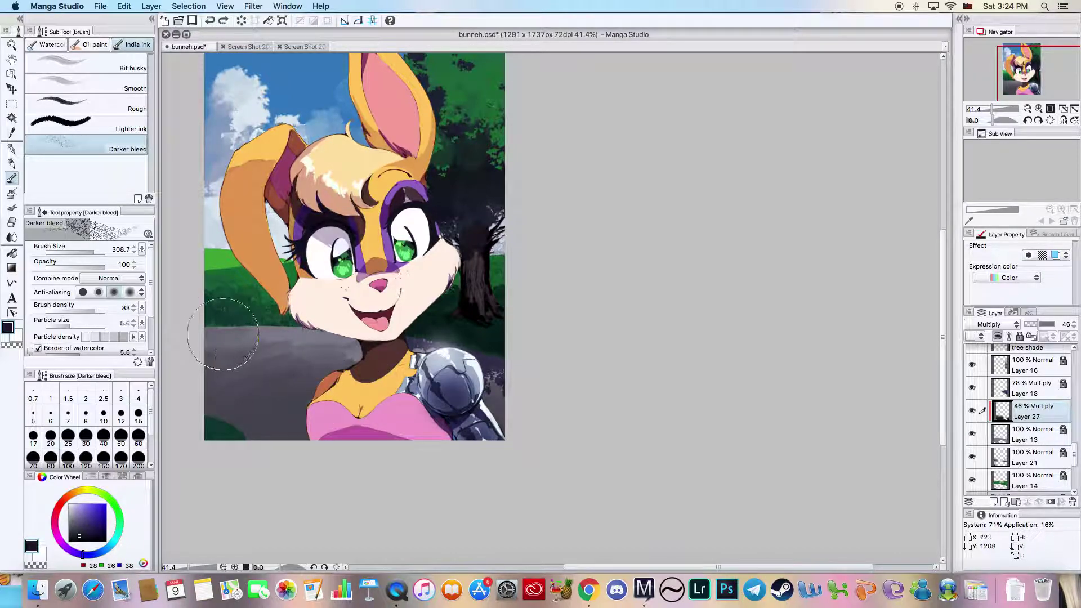
- Try texturing the path with Darker bleed at particle size 63.1, and undo the strokes
click(83, 326)
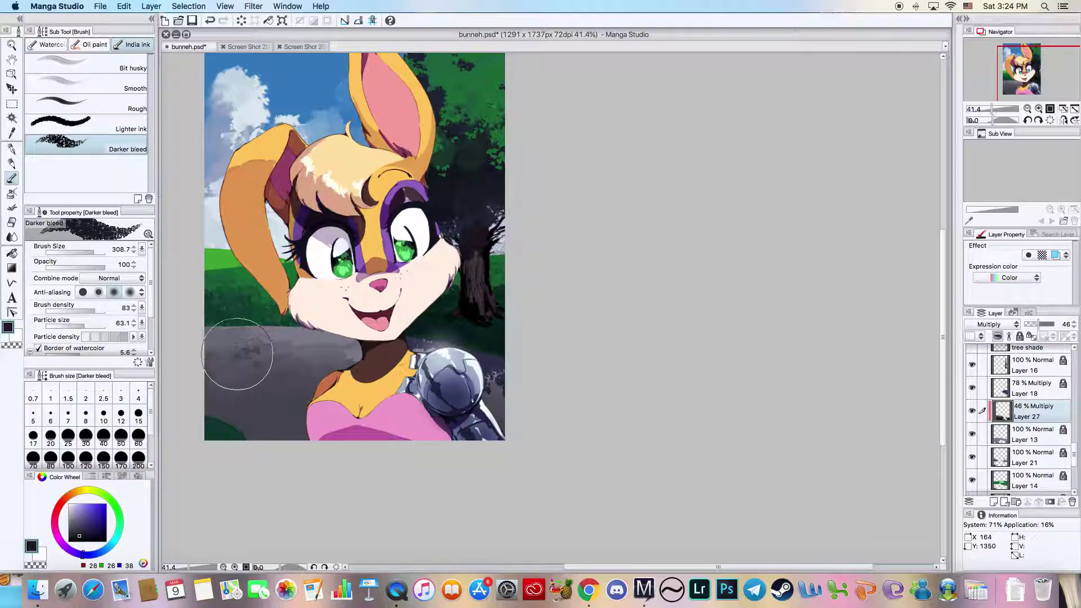
mouse_move(231, 389)
mouse_down()
mouse_move(323, 371)
mouse_move(366, 378)
mouse_move(193, 338)
mouse_up()
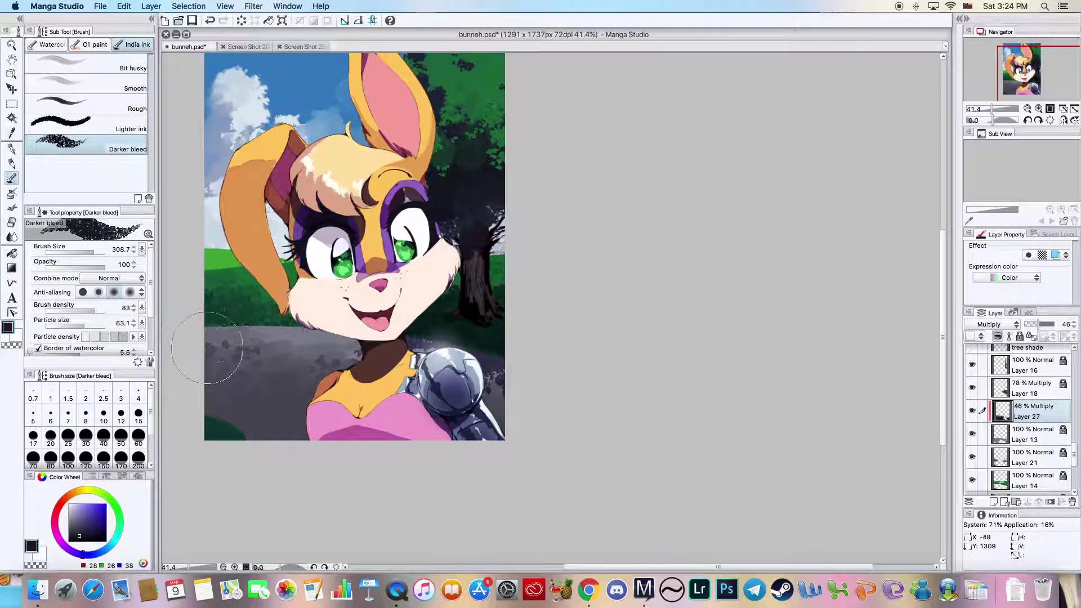
key(super+z)
key(super+z)
key(super+z)
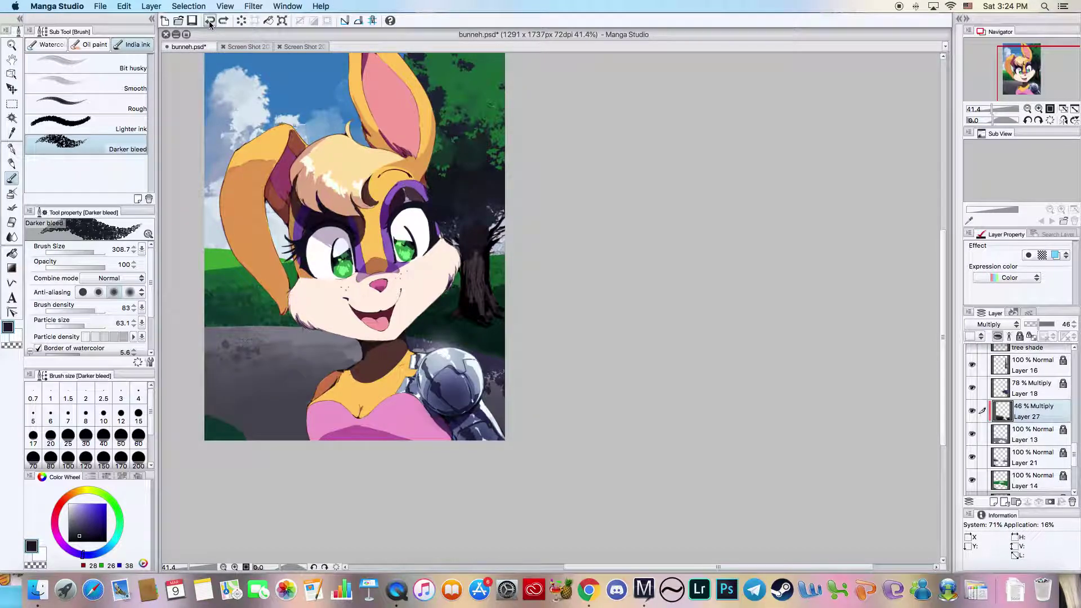
- Shift the path's shadow layer slightly to the left with Move layer, and return to the brush
click(11, 88)
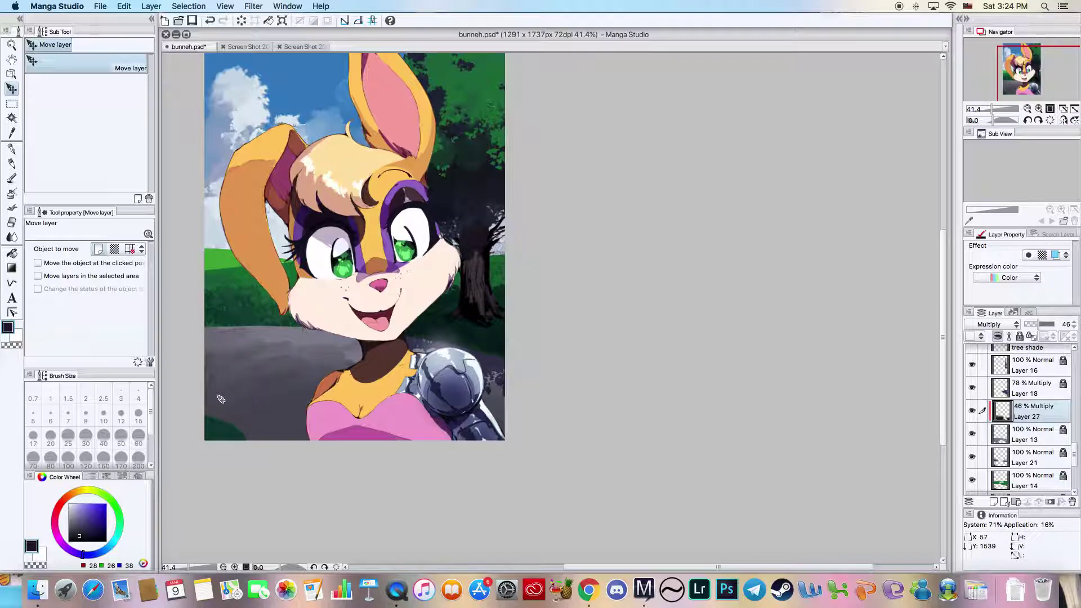
mouse_move(264, 389)
mouse_down()
mouse_move(239, 392)
mouse_move(224, 410)
mouse_move(218, 383)
mouse_up()
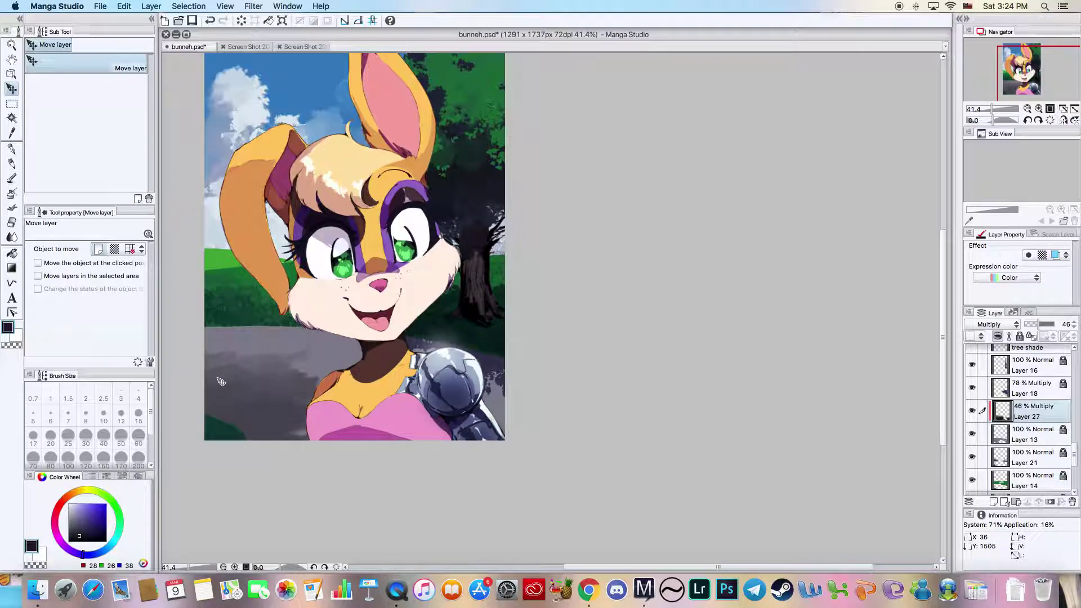
key(b)
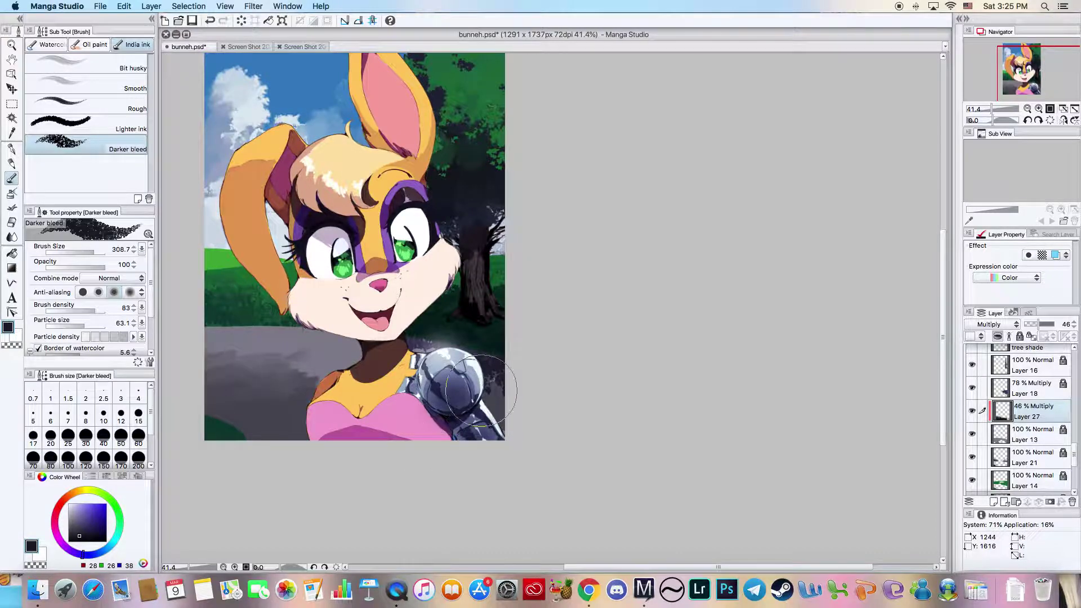
- Speckle the path with Darker bleed at size 83.5, brush density 61 and particle size 6.7, and undo the last stroke
drag(94, 251, 81, 252)
click(81, 310)
click(72, 325)
drag(72, 326, 70, 326)
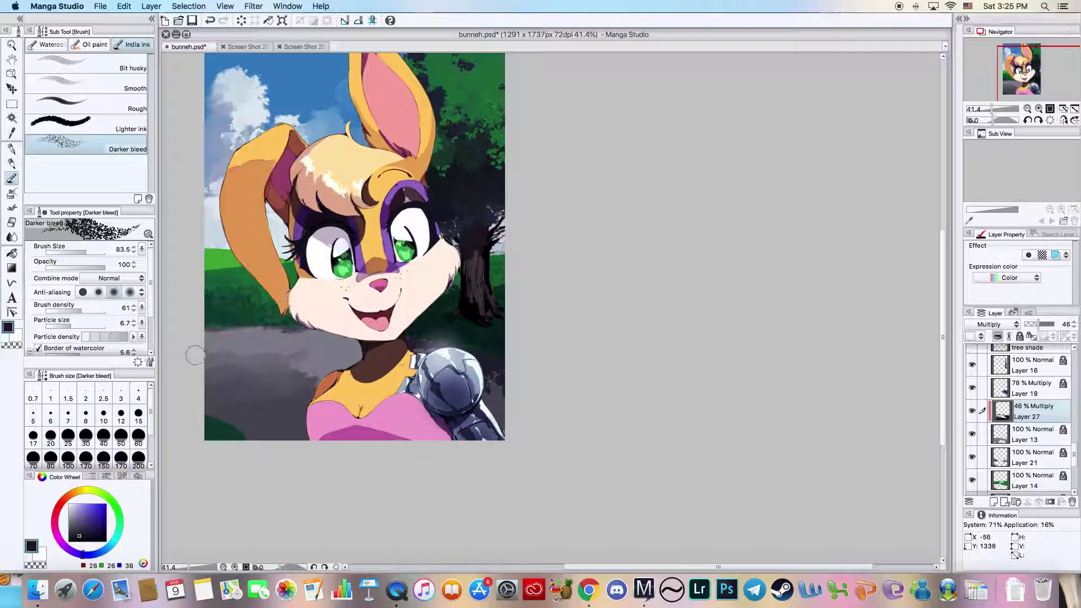
mouse_move(220, 358)
mouse_down()
mouse_move(292, 363)
mouse_move(321, 382)
mouse_move(350, 373)
mouse_up()
click(208, 20)
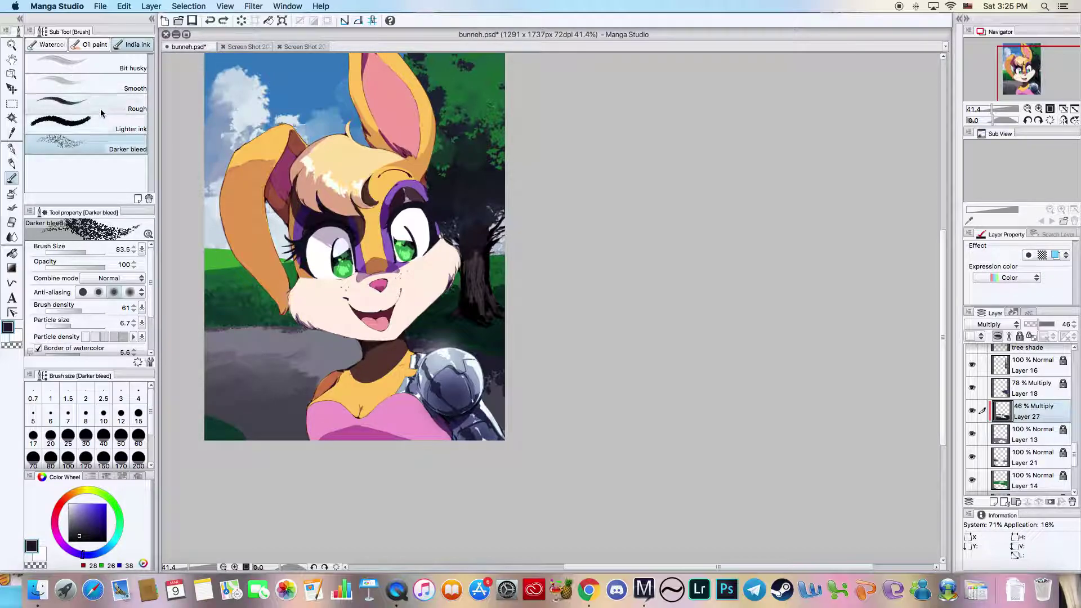
click(11, 45)
drag(326, 220, 260, 222)
mouse_move(296, 190)
mouse_down()
mouse_move(319, 192)
mouse_move(295, 206)
mouse_move(302, 184)
mouse_up()
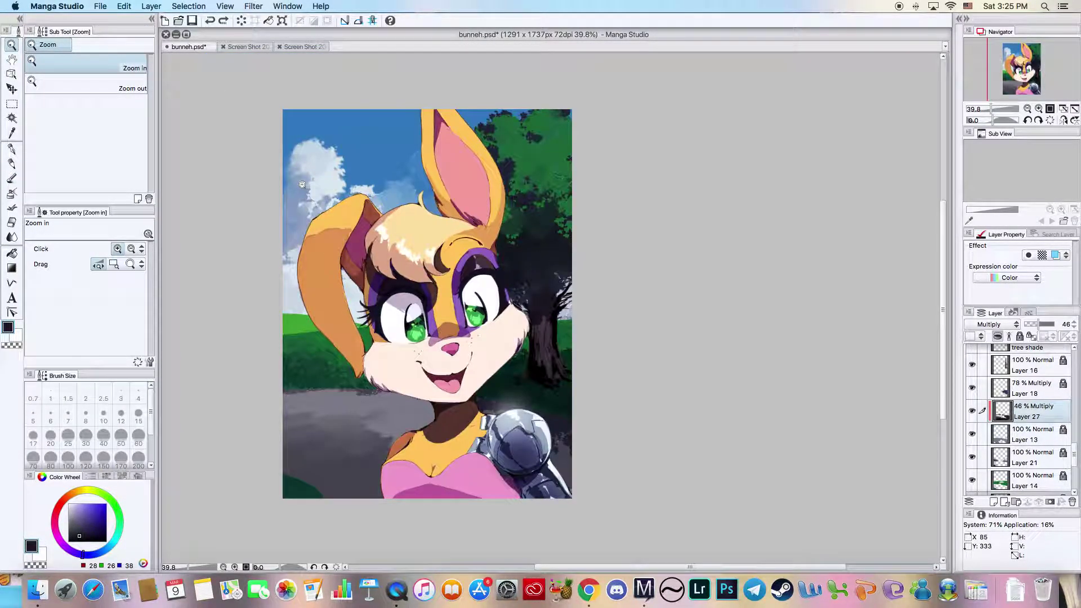
- Save the illustration and lock the path's shadow layer
key(super+s)
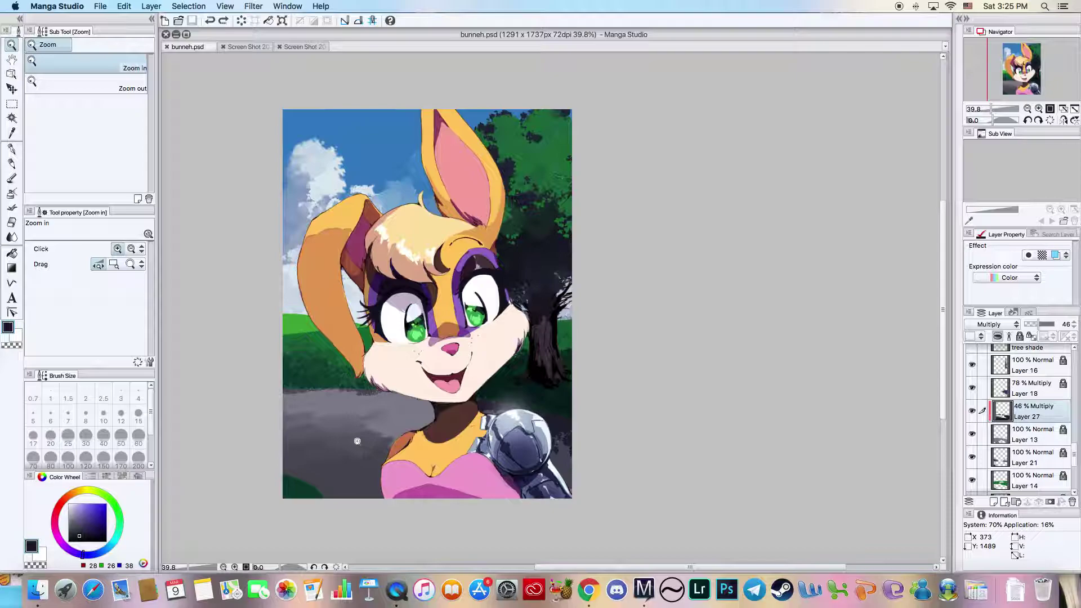
click(422, 503)
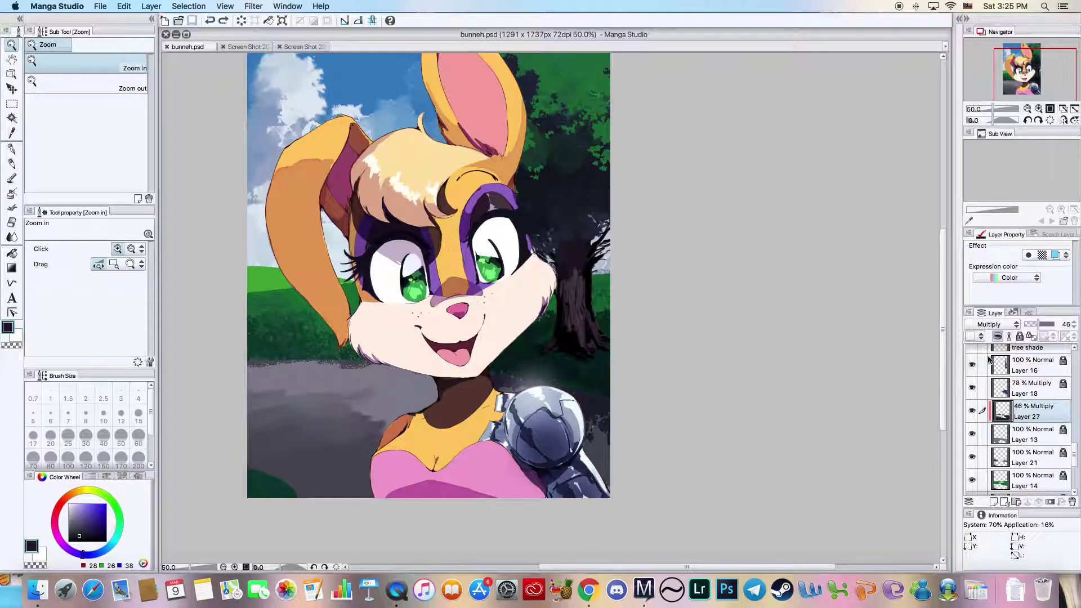
click(1062, 407)
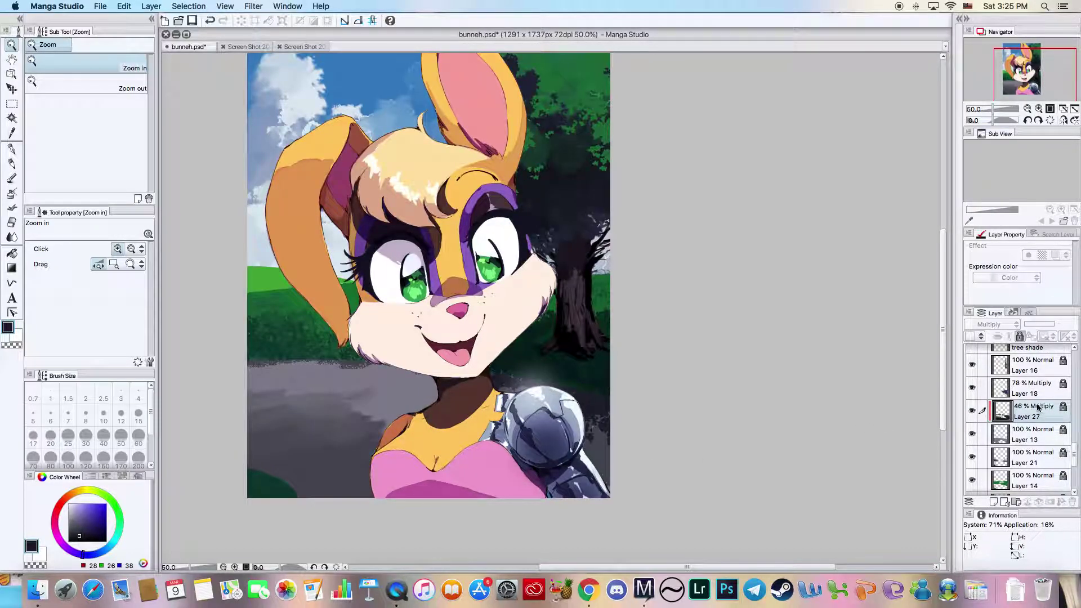
- On a new layer below color FLAT, paint dark green (13, 53, 44) grass blades on the lower-left bush with the Rough brush at size 39.5
drag(1077, 456, 1061, 418)
click(1055, 422)
click(994, 502)
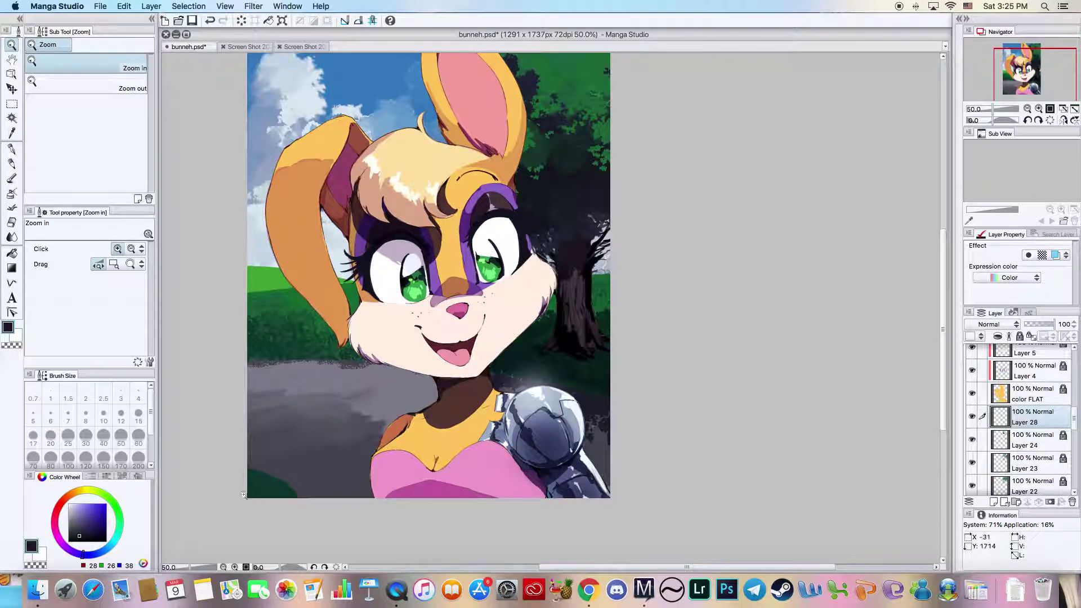
alt+click(276, 485)
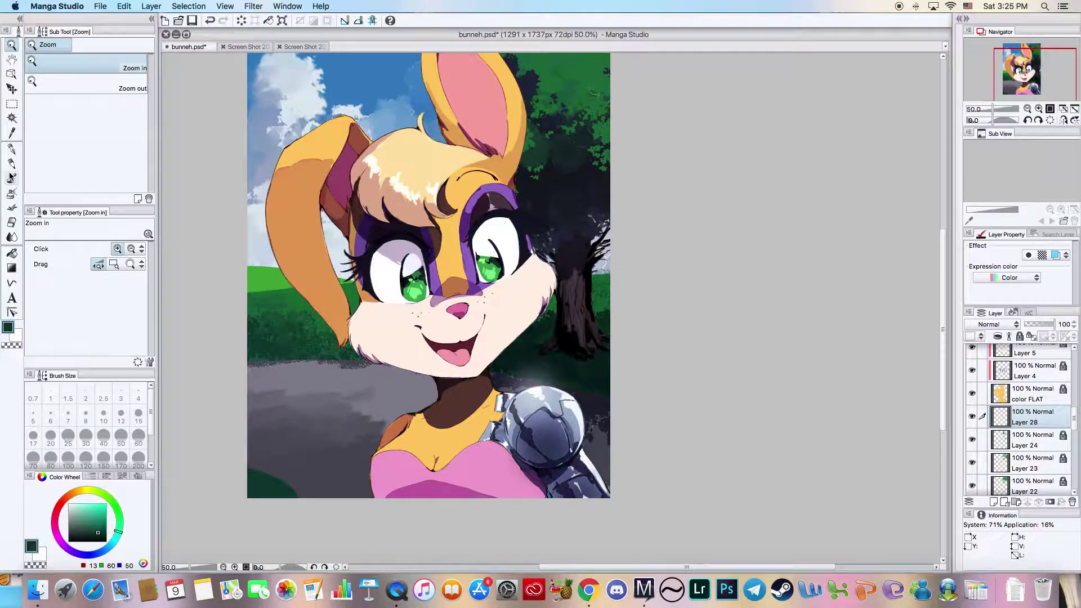
click(10, 177)
click(98, 535)
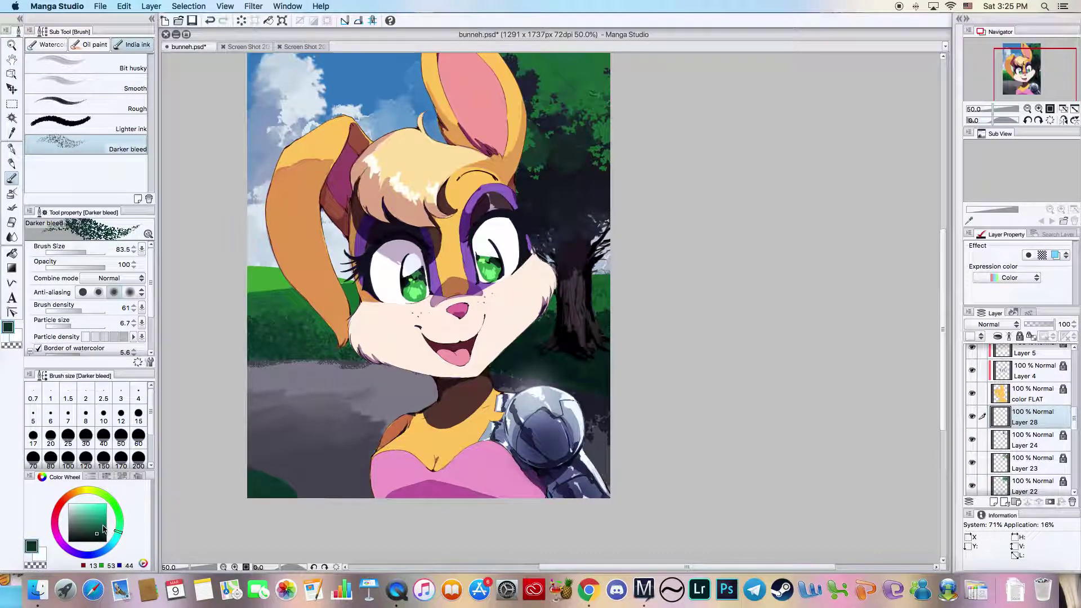
click(85, 105)
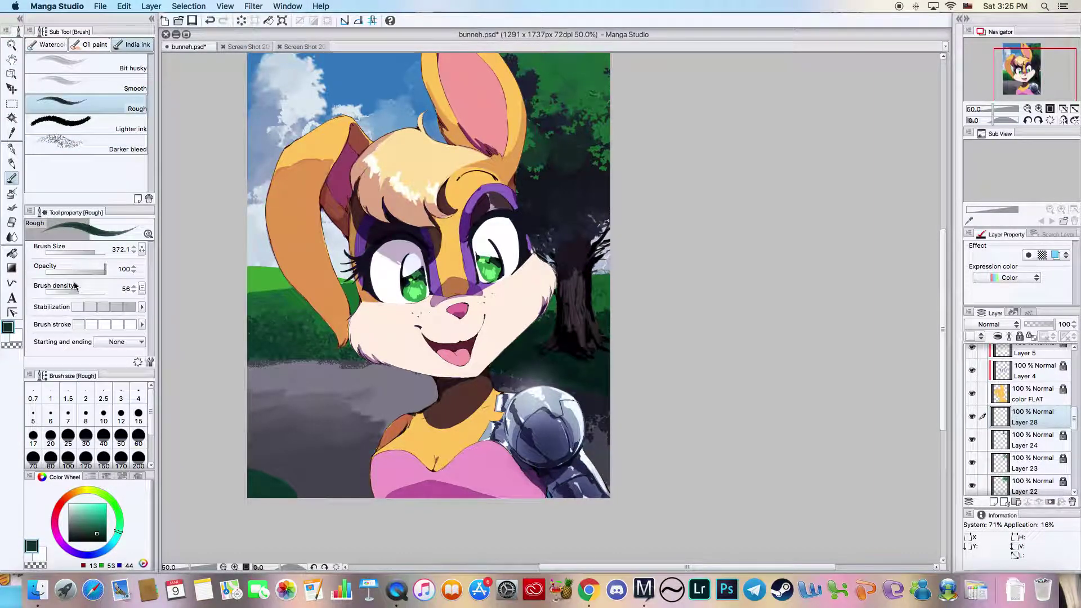
drag(82, 252, 81, 254)
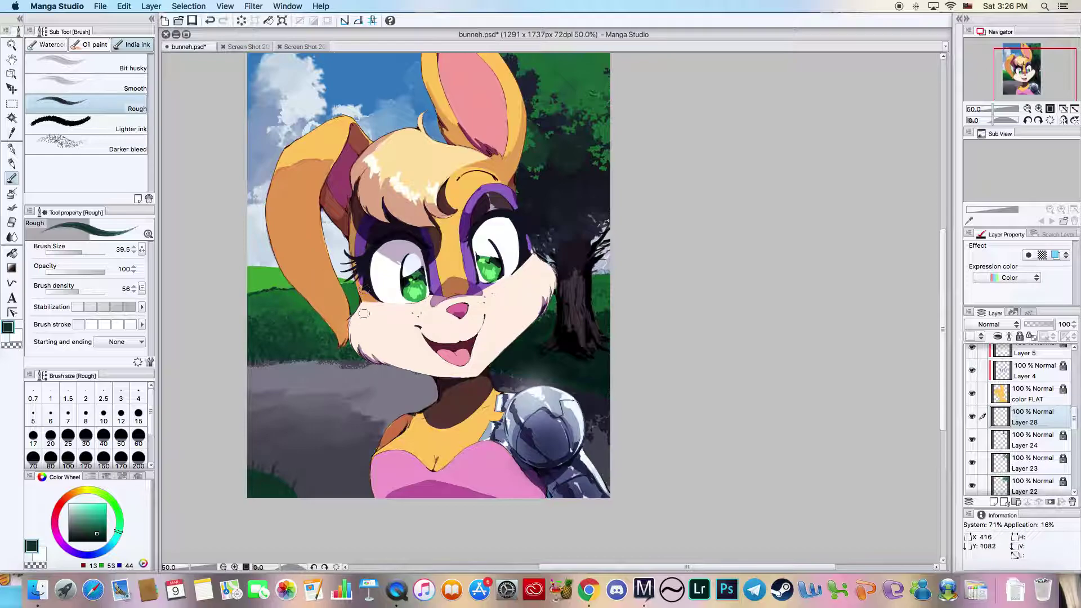
- Undo the last dark green grass stroke, try another one on the grass near the tree, and undo it
click(210, 23)
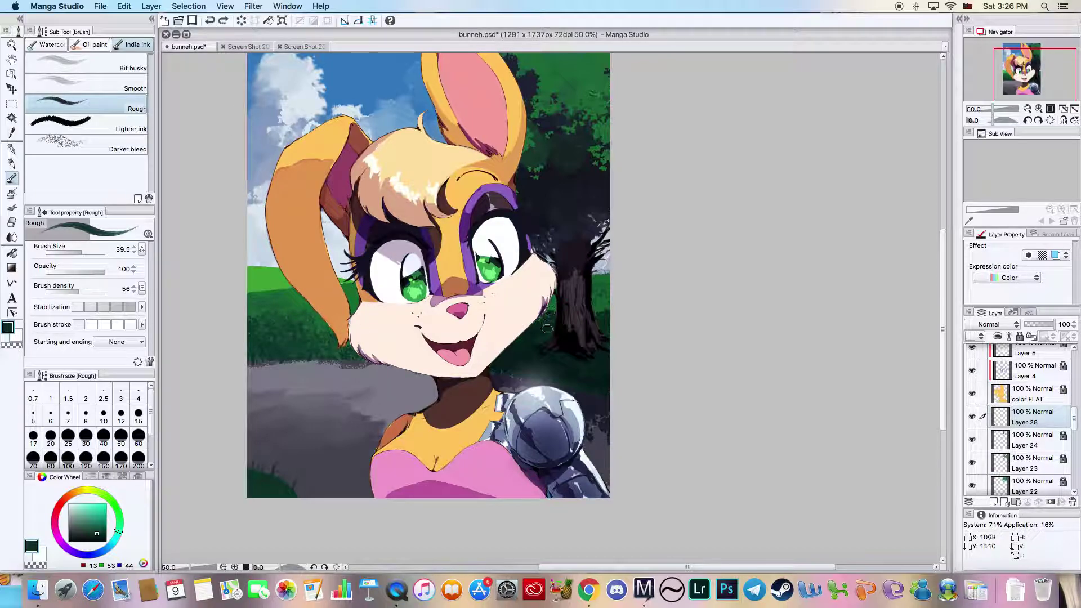
drag(546, 350, 540, 358)
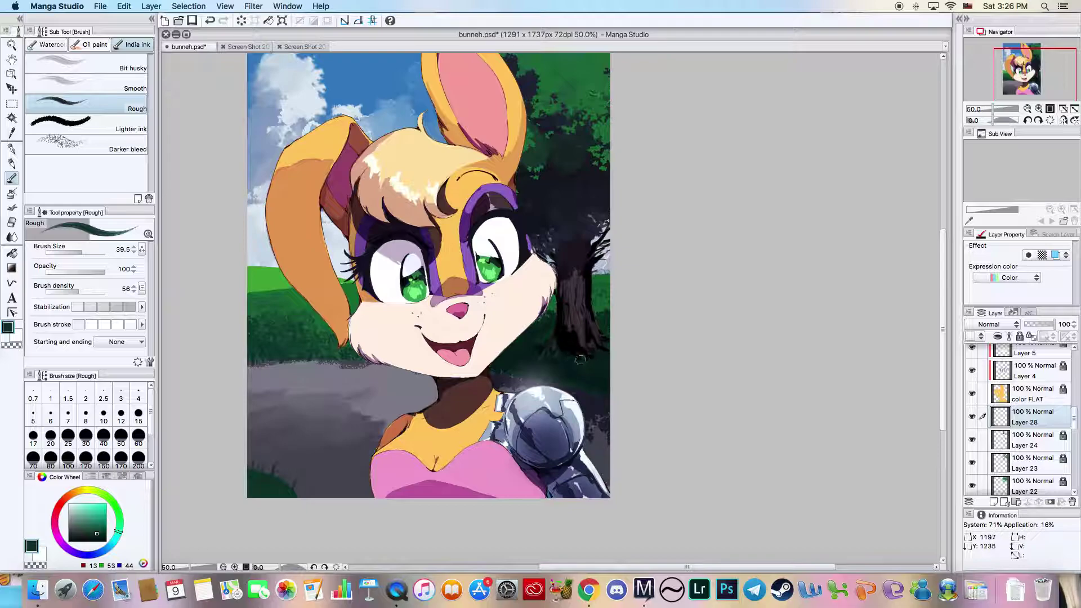
click(209, 21)
- Paint bright green (61, 180, 45) grass blades along the path's edge with the Rough brush at size 20.6, and clean them up with the Hard eraser
key(i)
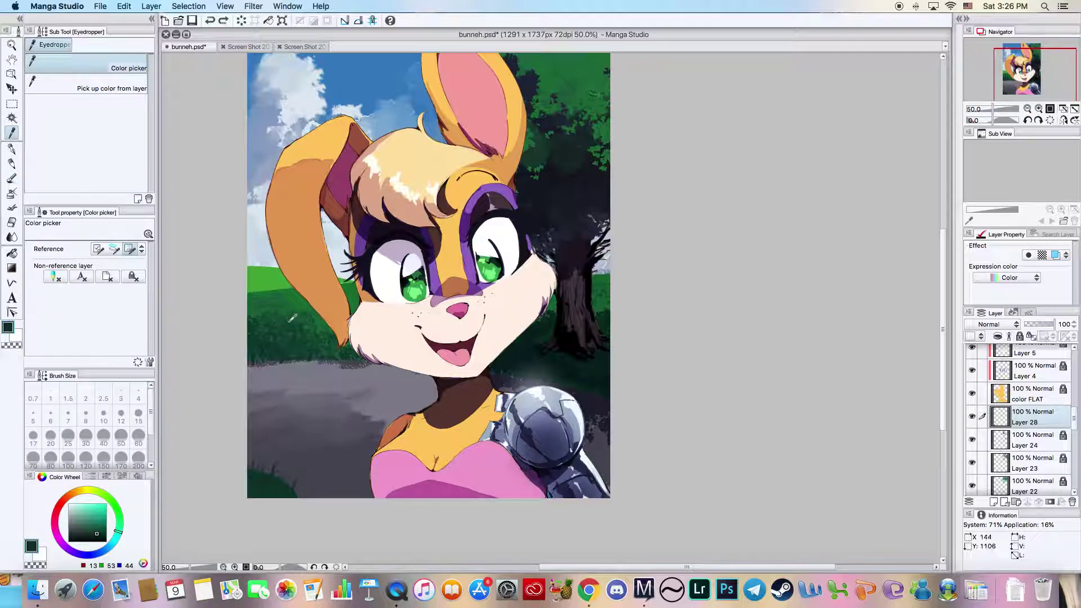
click(296, 300)
drag(85, 534, 98, 512)
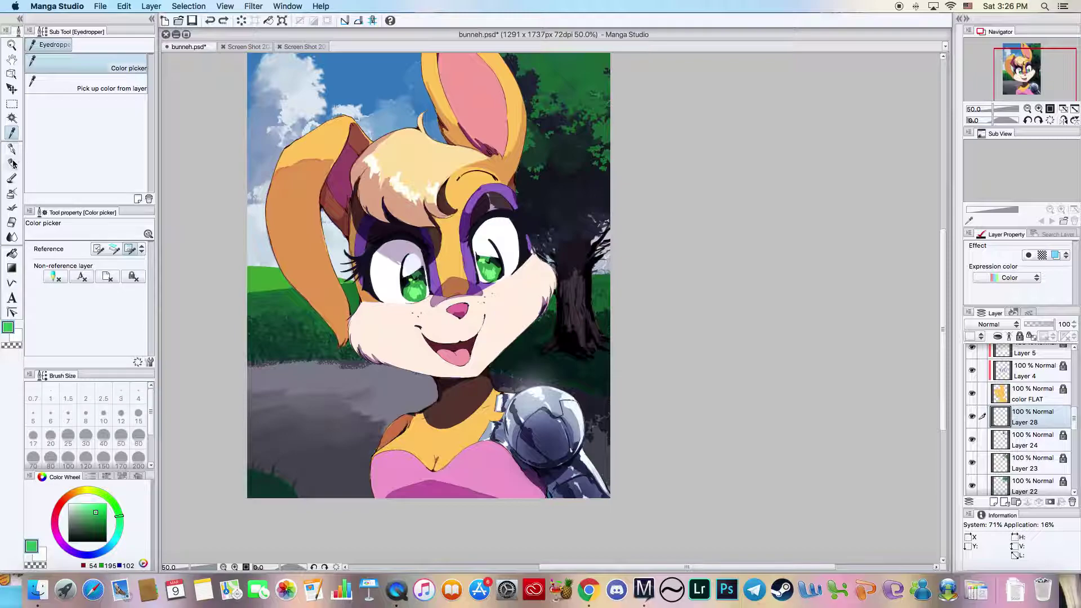
click(11, 178)
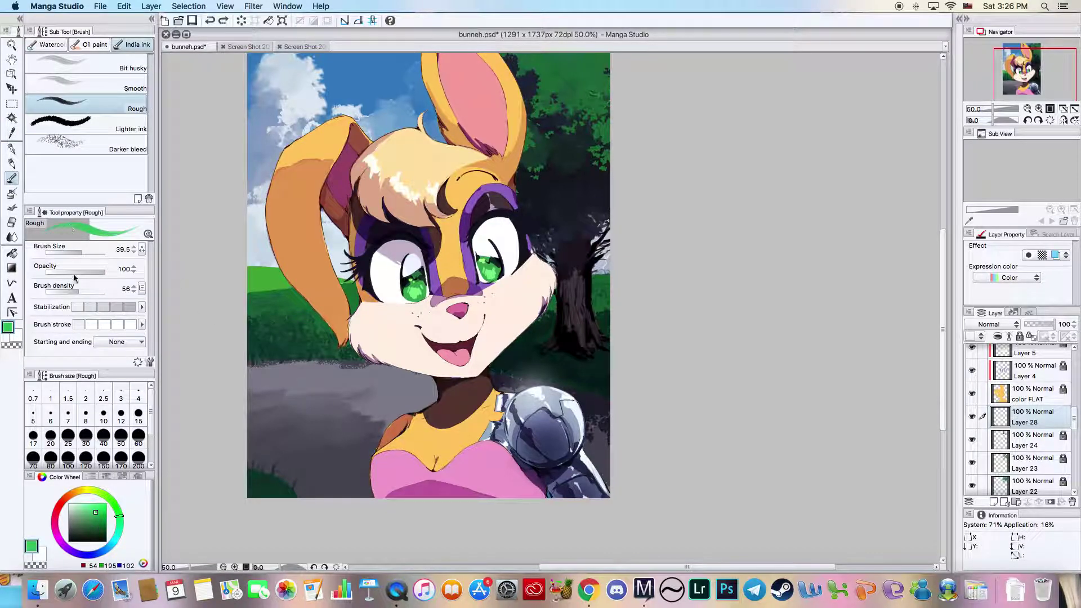
click(77, 251)
click(98, 517)
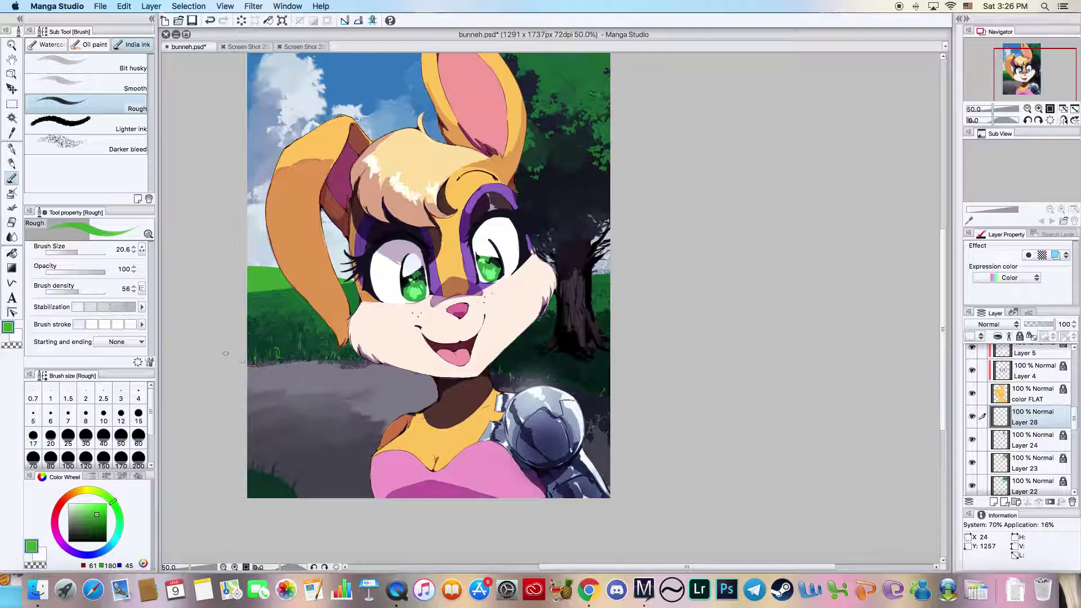
click(12, 222)
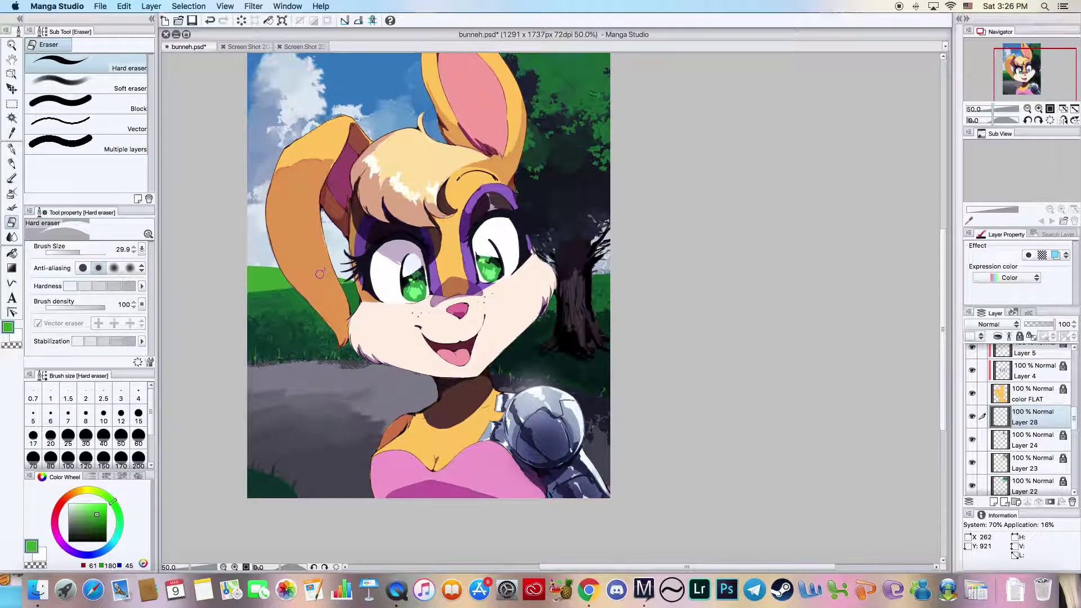
click(1020, 336)
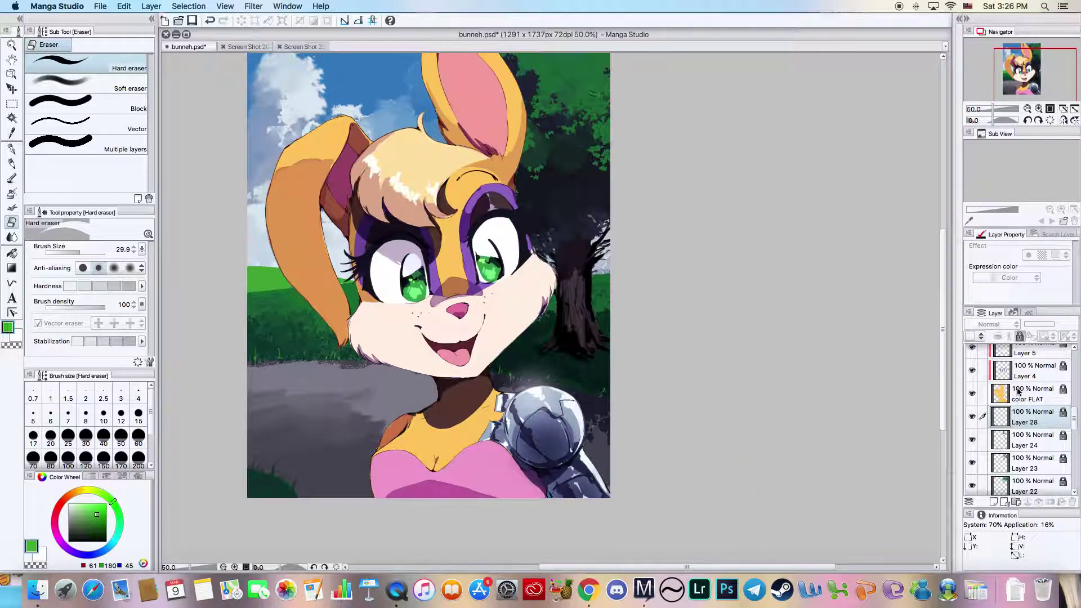
click(1019, 338)
- Sample the tree trunk color, lighten it to 161, 133, 144, and paint bark highlights down the trunk with the Rough brush at size 20.6
click(11, 45)
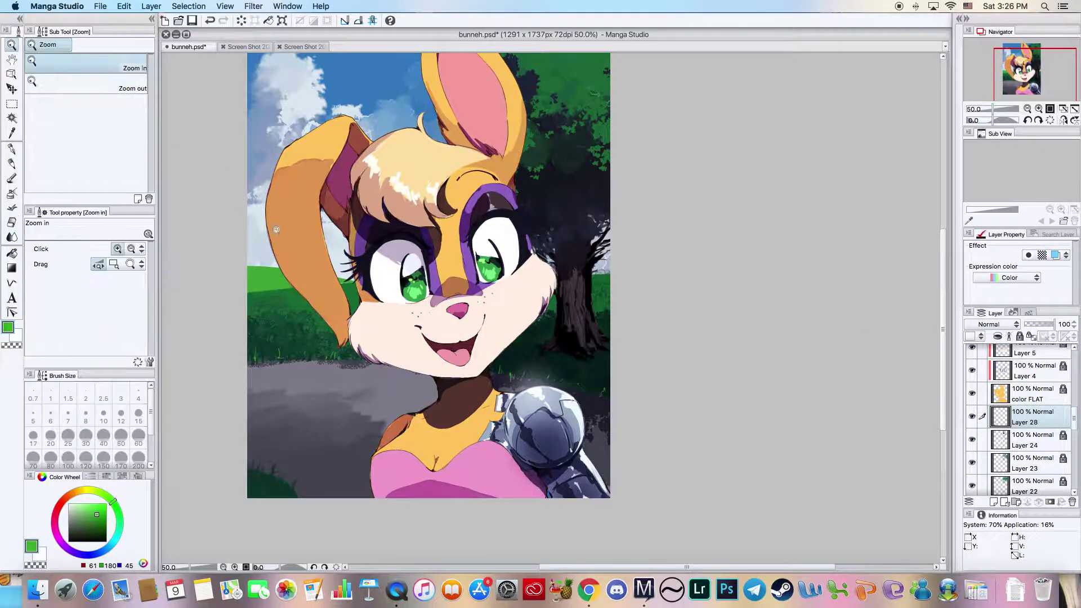
click(606, 316)
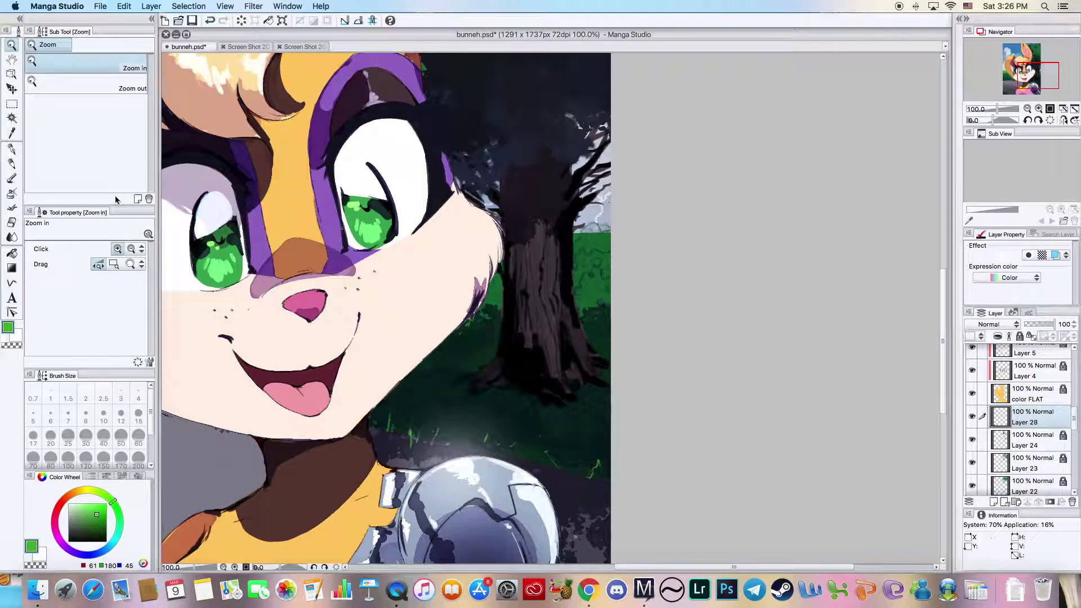
click(11, 132)
click(537, 250)
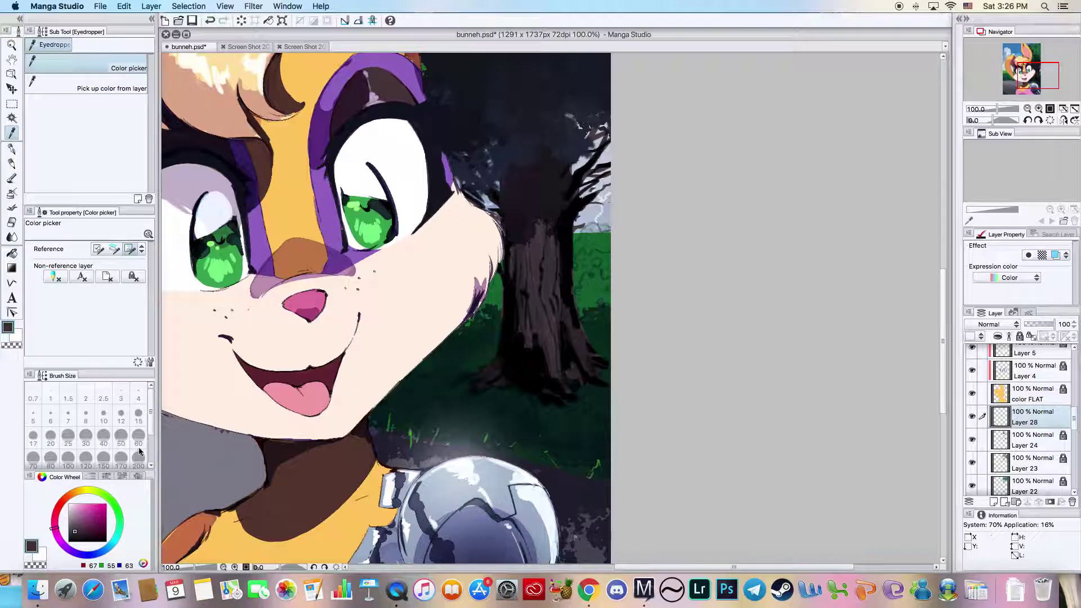
drag(77, 528, 76, 518)
click(11, 178)
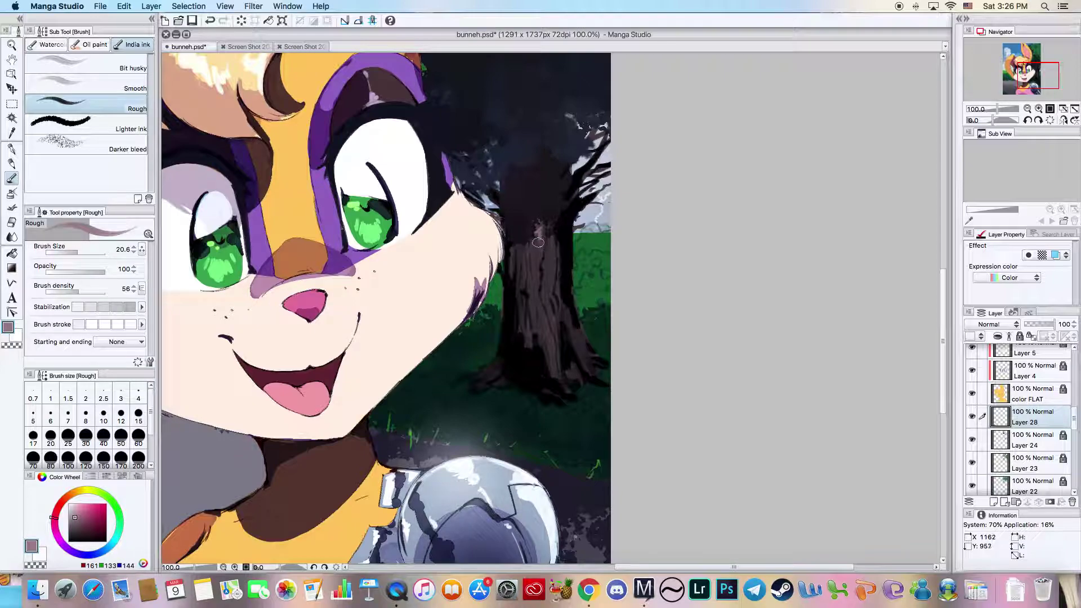
drag(537, 294, 544, 312)
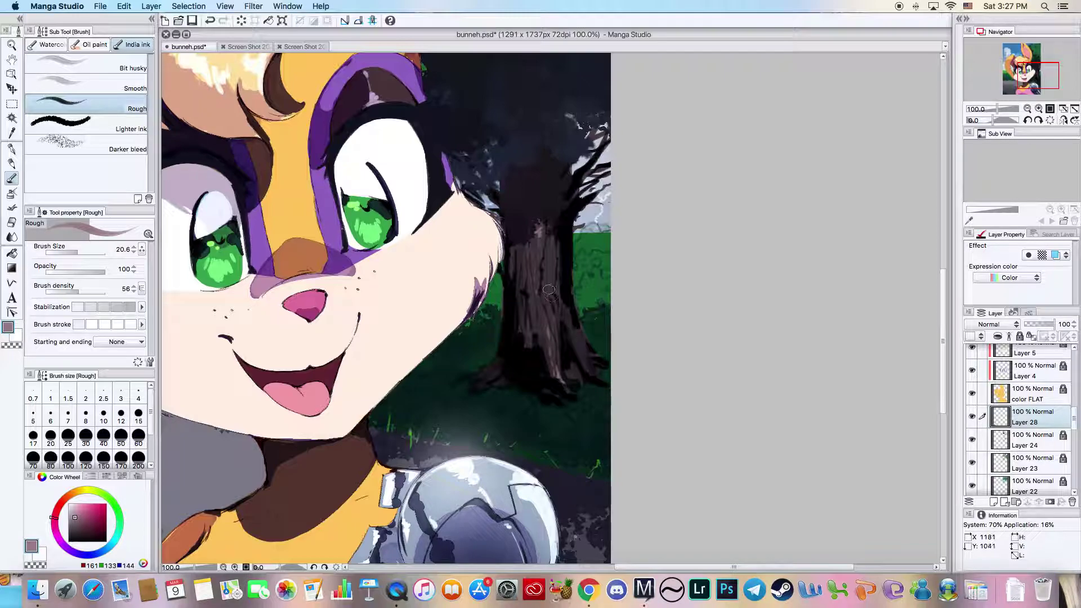
mouse_move(541, 241)
mouse_down()
mouse_move(537, 266)
mouse_move(550, 245)
mouse_move(548, 310)
mouse_move(542, 269)
mouse_move(514, 253)
mouse_move(529, 315)
mouse_up()
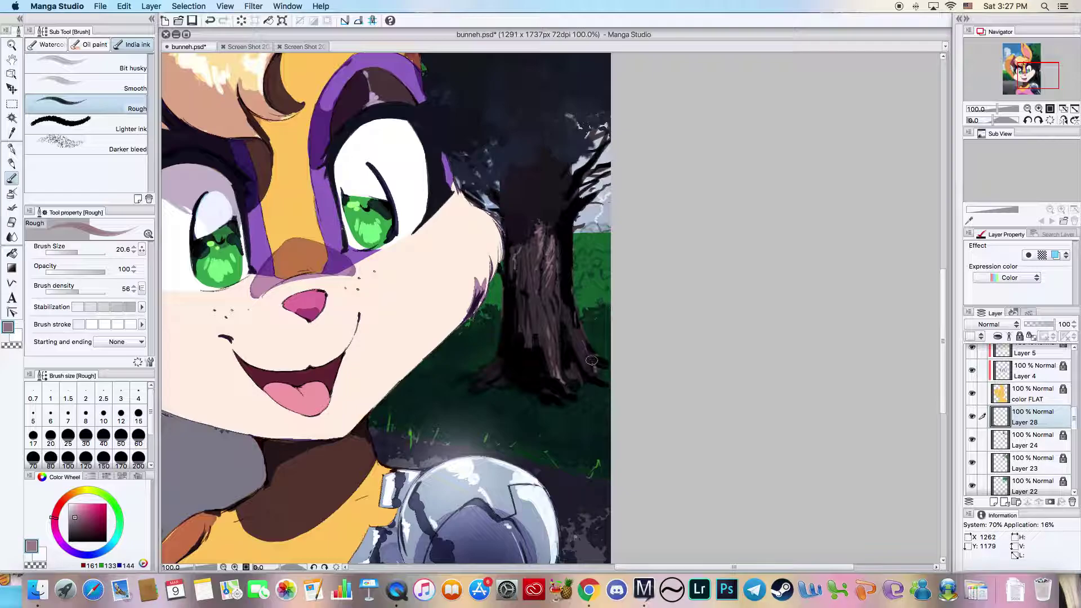
- Check the whole picture, undo the last bark highlight stroke and save the illustration
click(11, 45)
drag(458, 259, 389, 280)
click(358, 260)
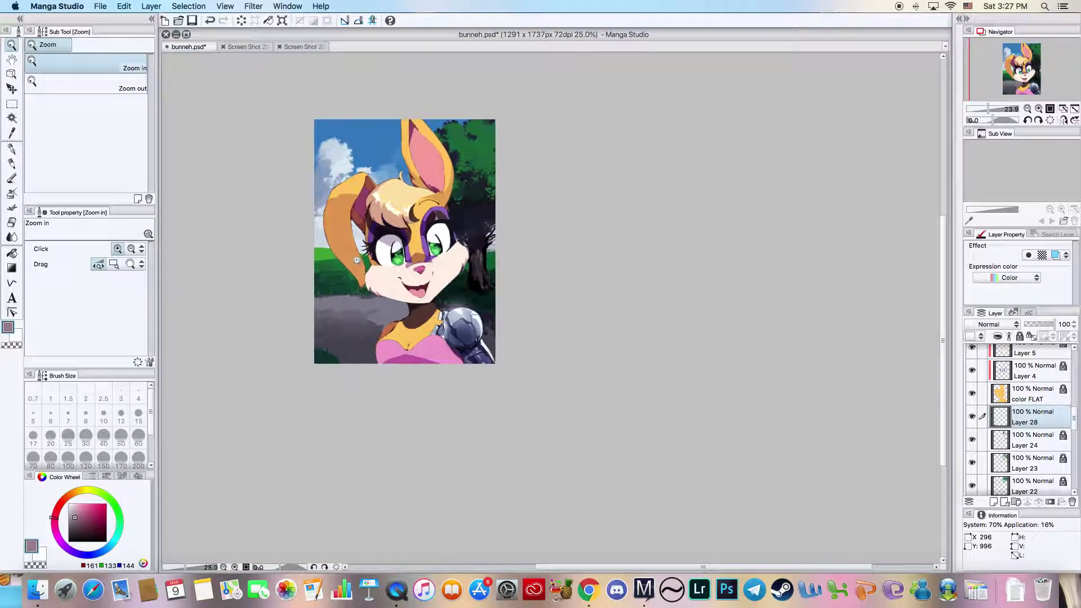
click(360, 256)
click(353, 197)
click(210, 20)
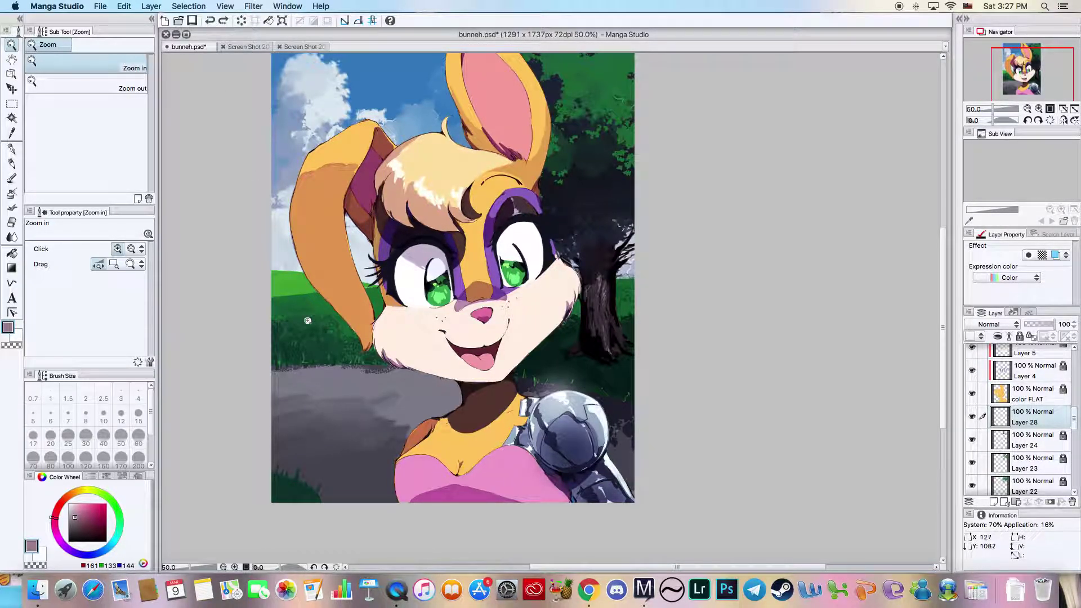
key(super+s)
- Set the drawing color to light grey 198, 197, 206 and lock the grass and bark detail layer
key(i)
click(84, 553)
drag(75, 519, 69, 509)
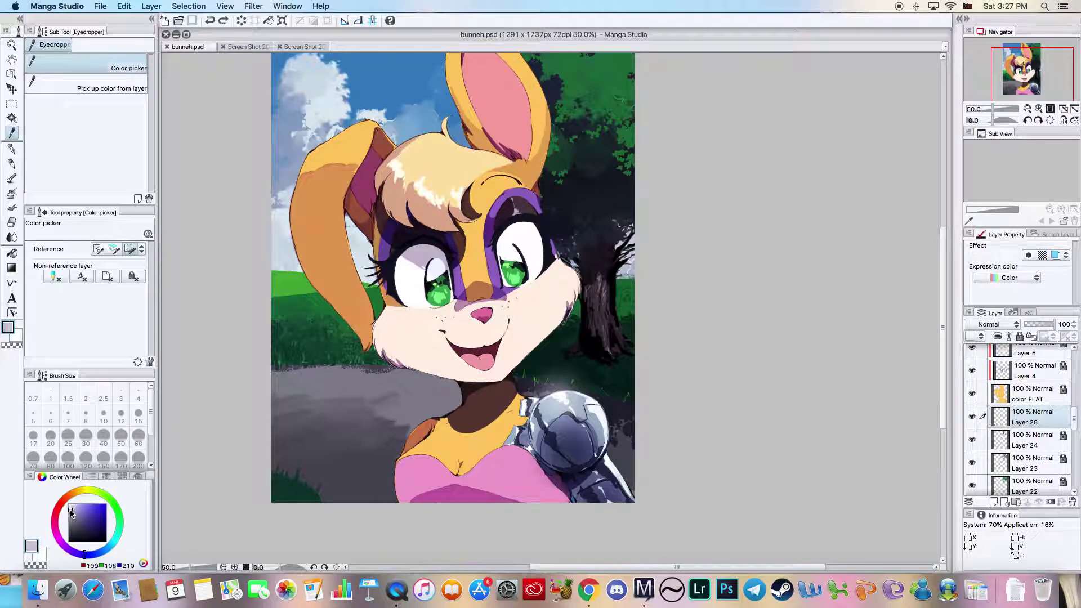
click(1019, 336)
- Try filling the path on the unlocked Layer 13 with the light grey, and undo the fill
drag(1072, 422, 1075, 475)
click(1041, 358)
click(1018, 337)
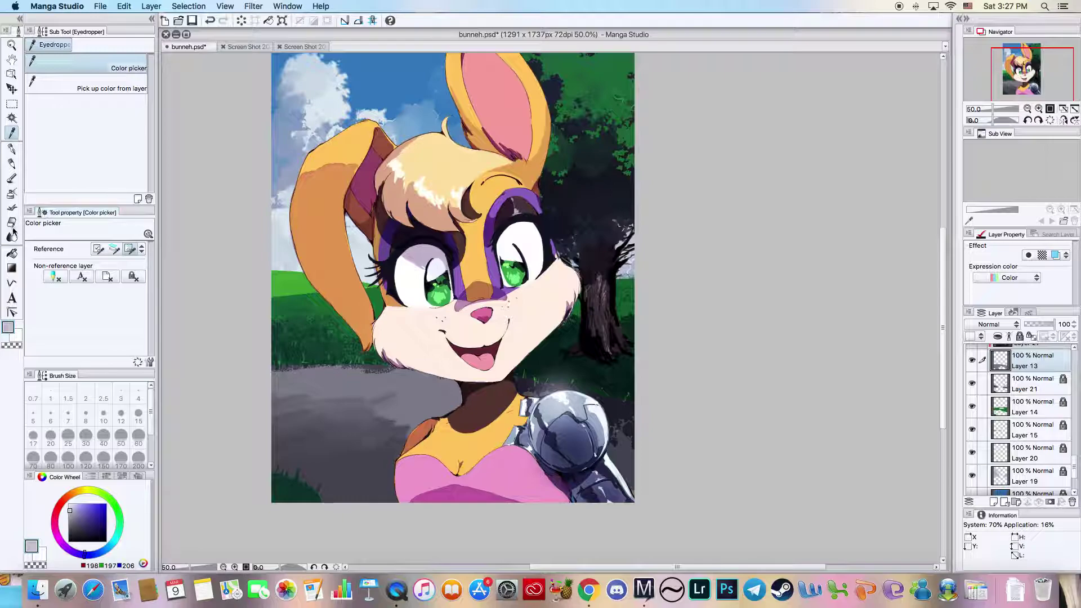
click(11, 255)
click(371, 386)
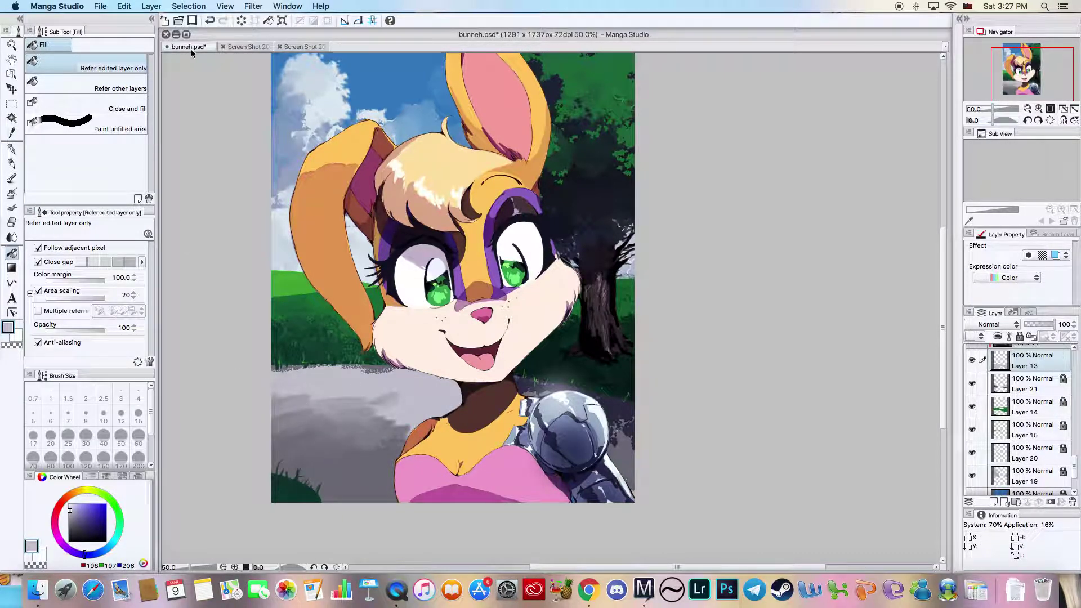
click(210, 21)
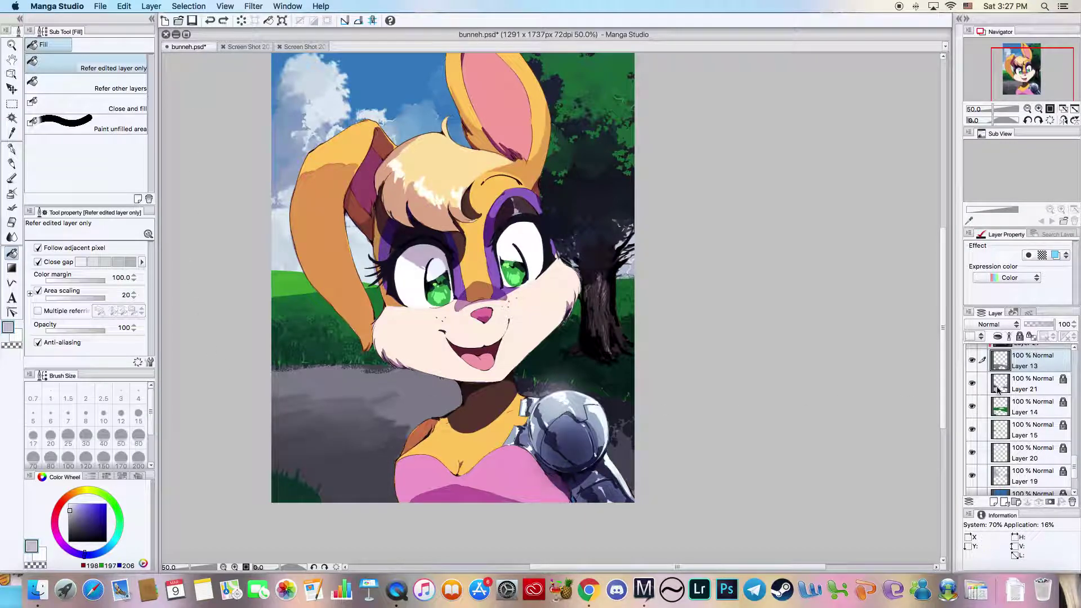
- Fill a new layer above Layer 13 with the light grey, reduce its opacity to 6% and lock it
click(993, 502)
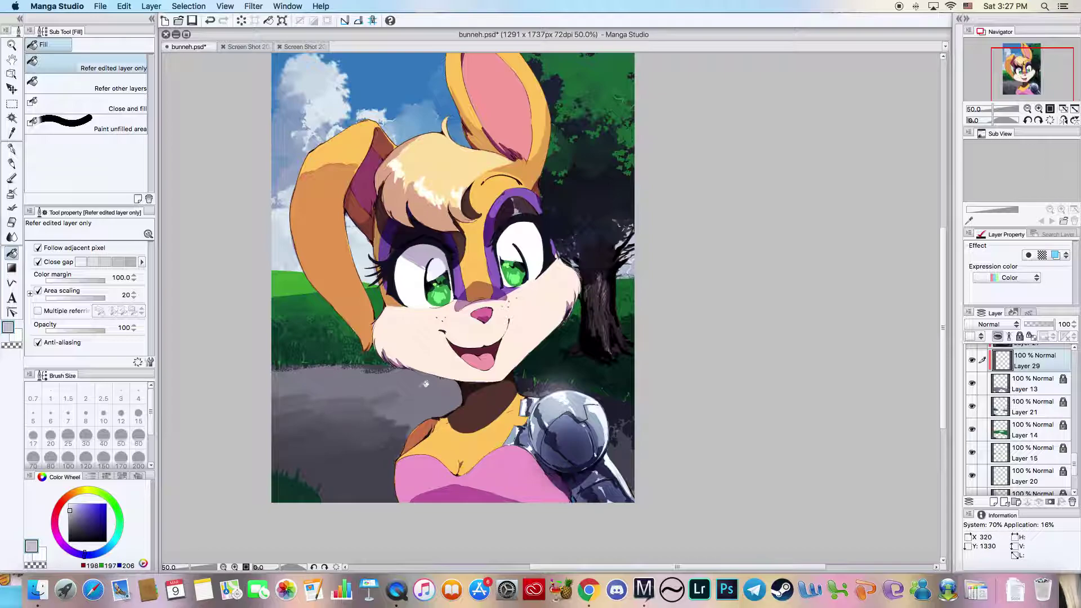
click(407, 386)
drag(1052, 324, 1026, 325)
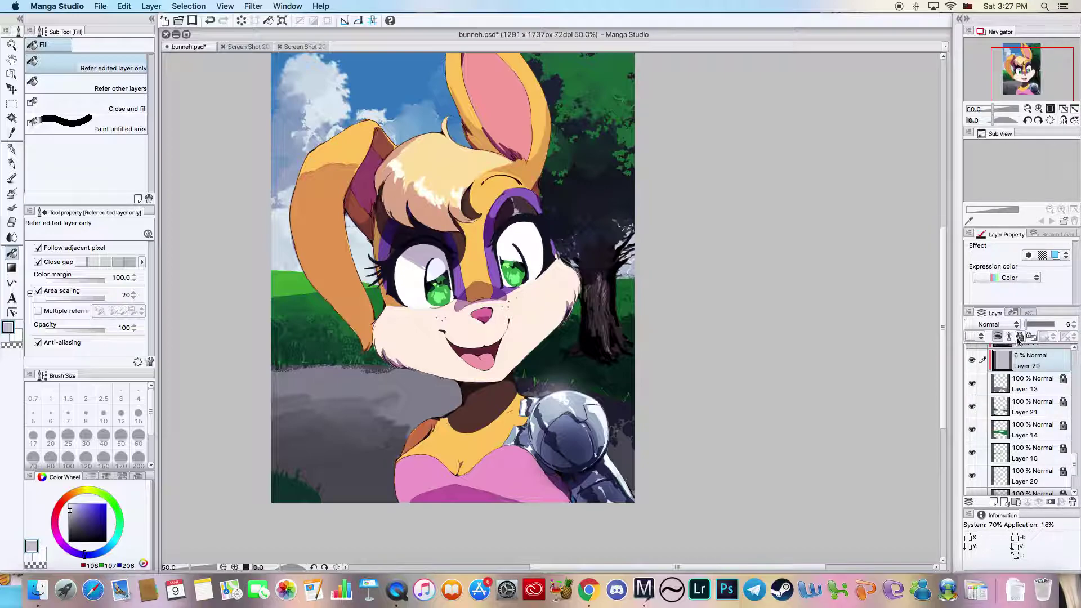
click(1018, 337)
- Add a new layer above Layer 18 and set the drawing color to green 57, 169, 95, based on the hedge
scroll(1074, 459, up, 2)
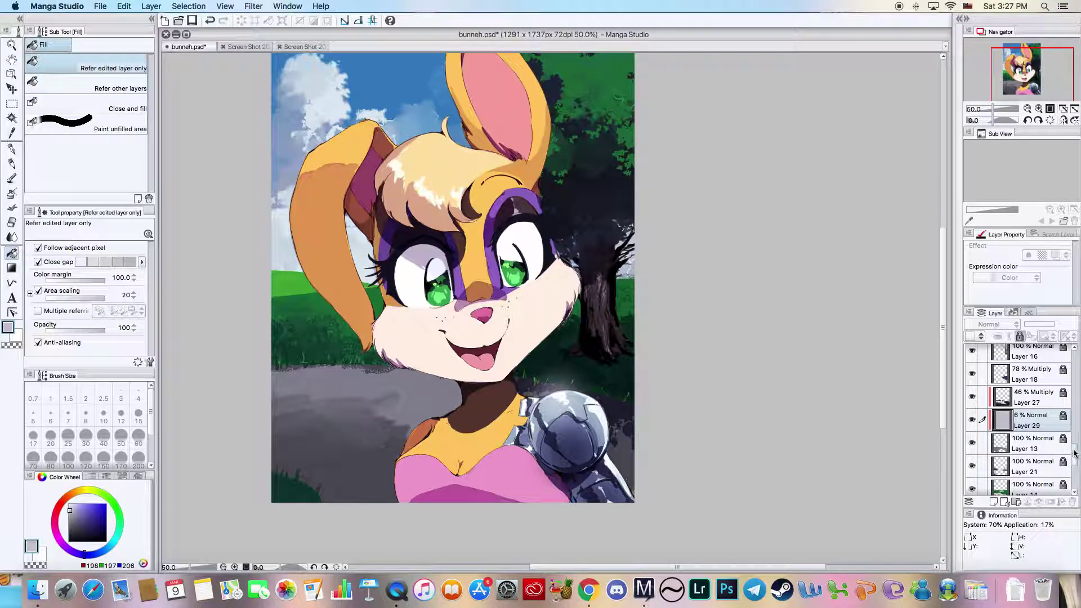
scroll(1058, 439, up, 3)
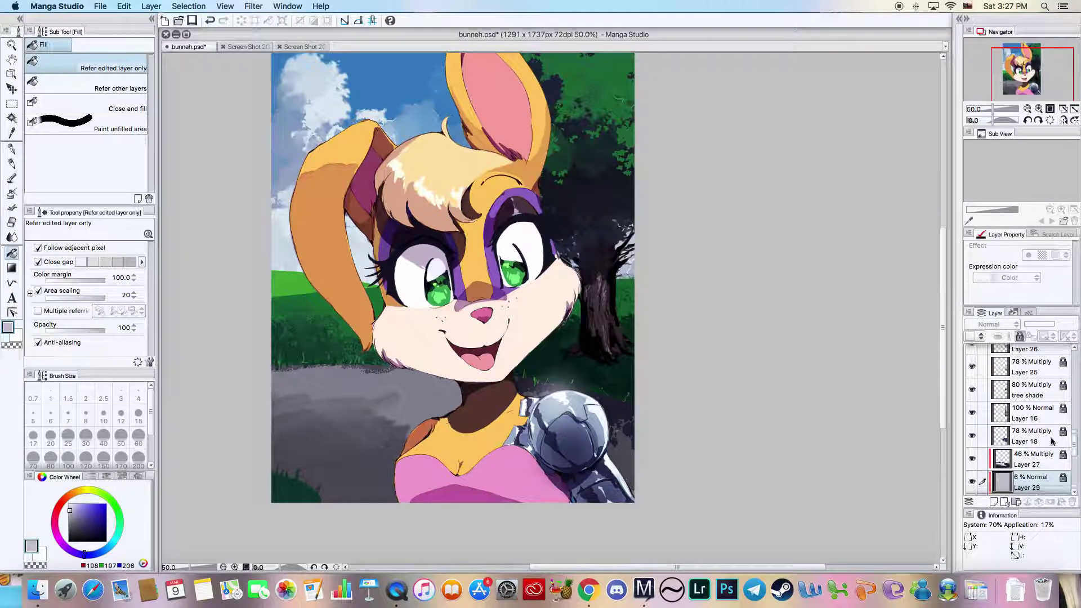
click(1027, 436)
click(993, 501)
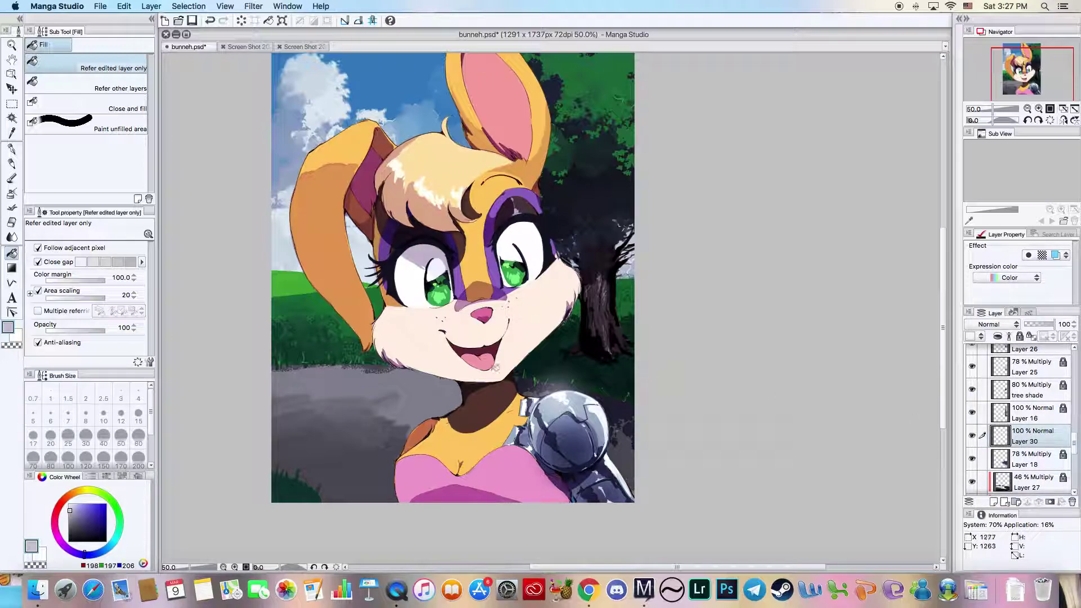
click(11, 133)
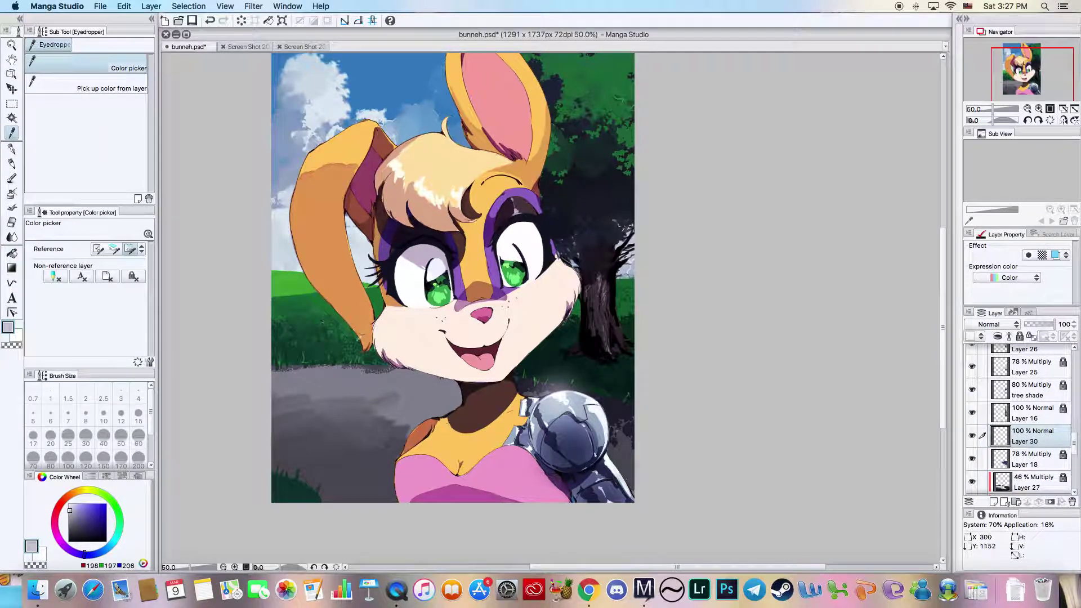
click(345, 332)
drag(100, 516, 95, 516)
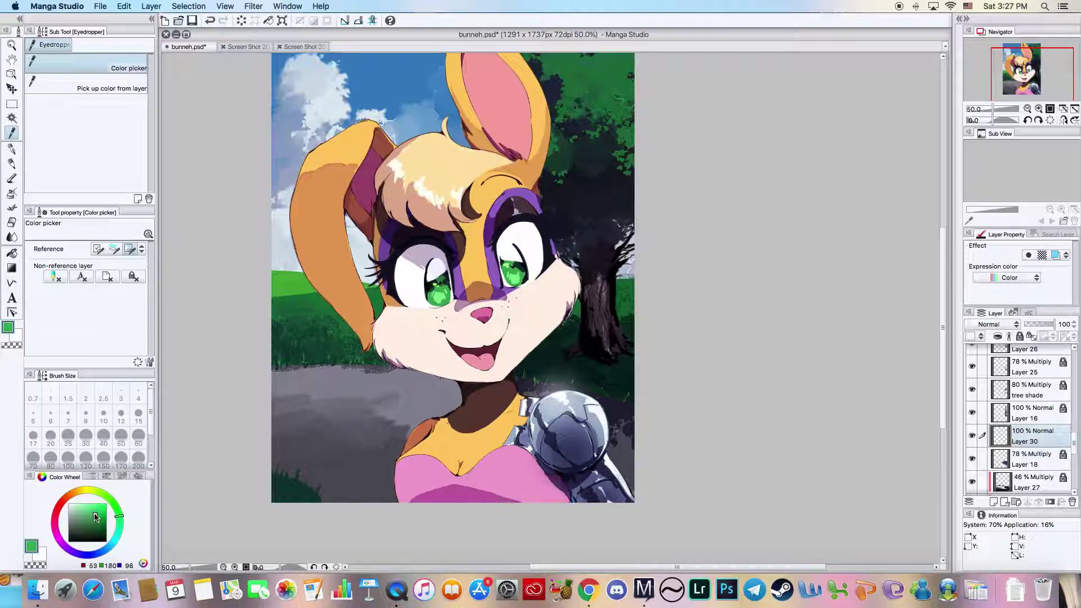
- Paint leaf texture on the hedge's lower left with the Darker bleed brush in green 31, 143, 50 at particle size 43.4
click(11, 179)
click(76, 145)
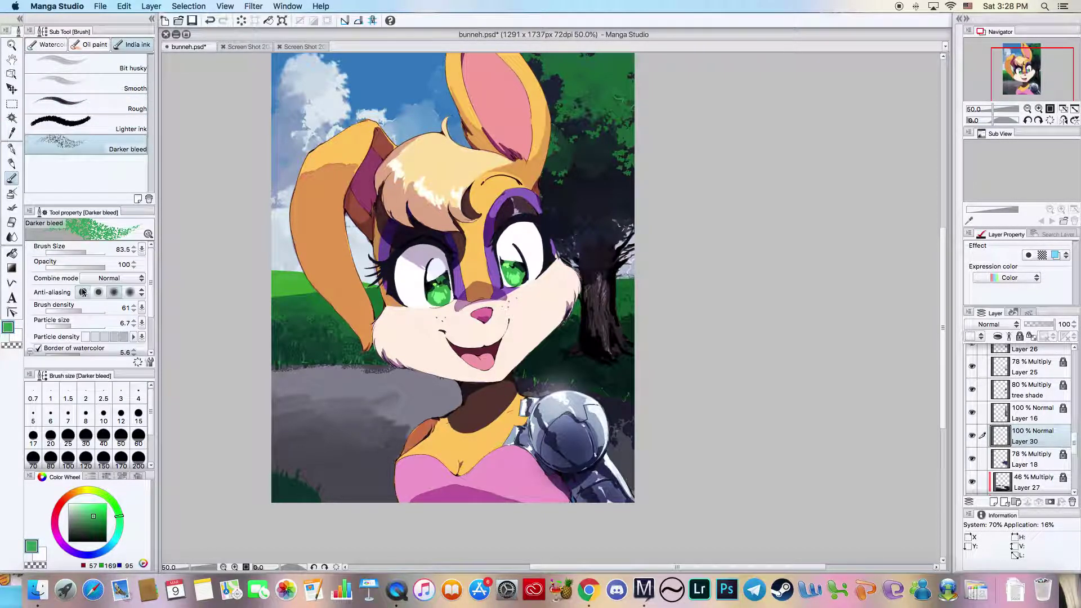
drag(275, 356, 295, 353)
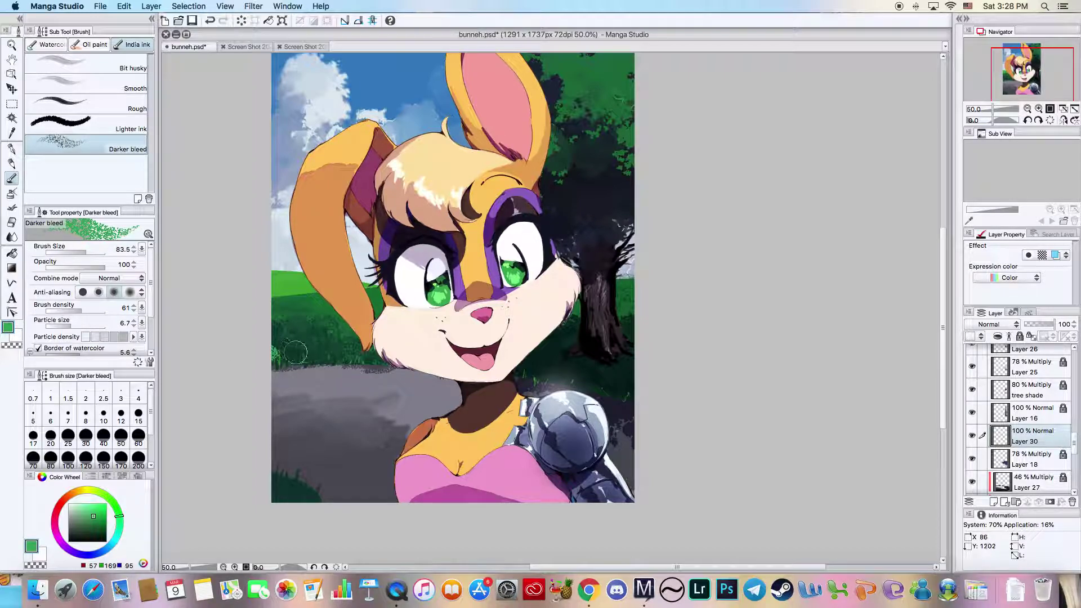
click(98, 520)
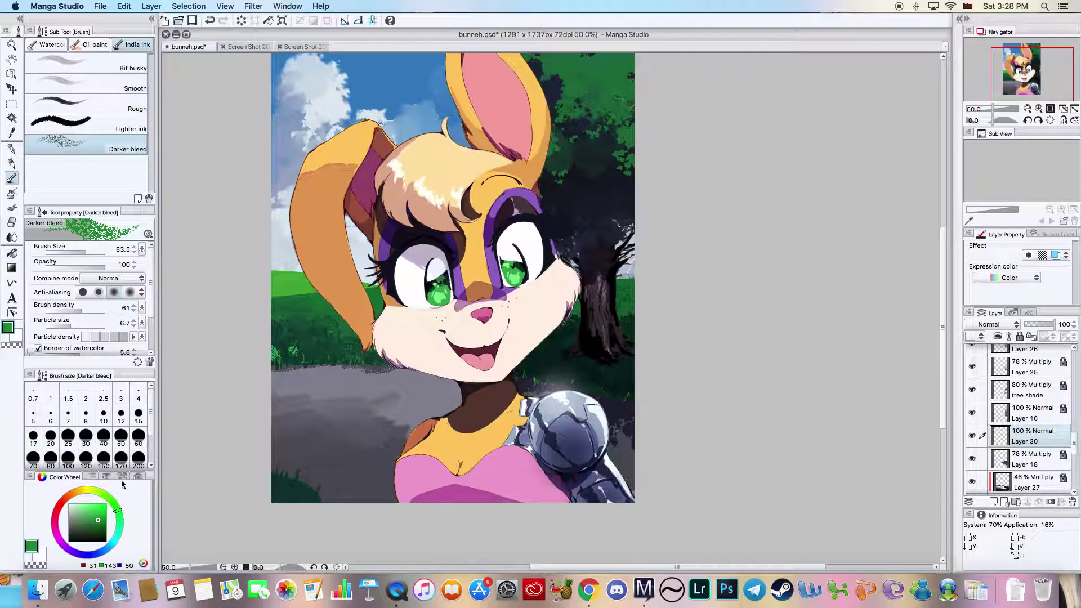
click(75, 325)
click(99, 336)
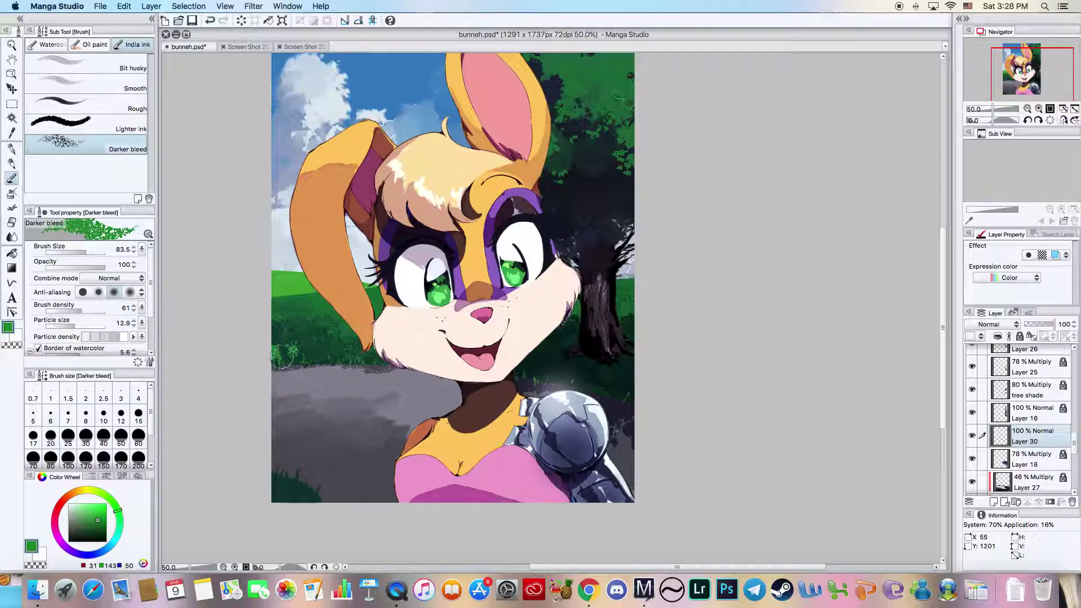
click(80, 326)
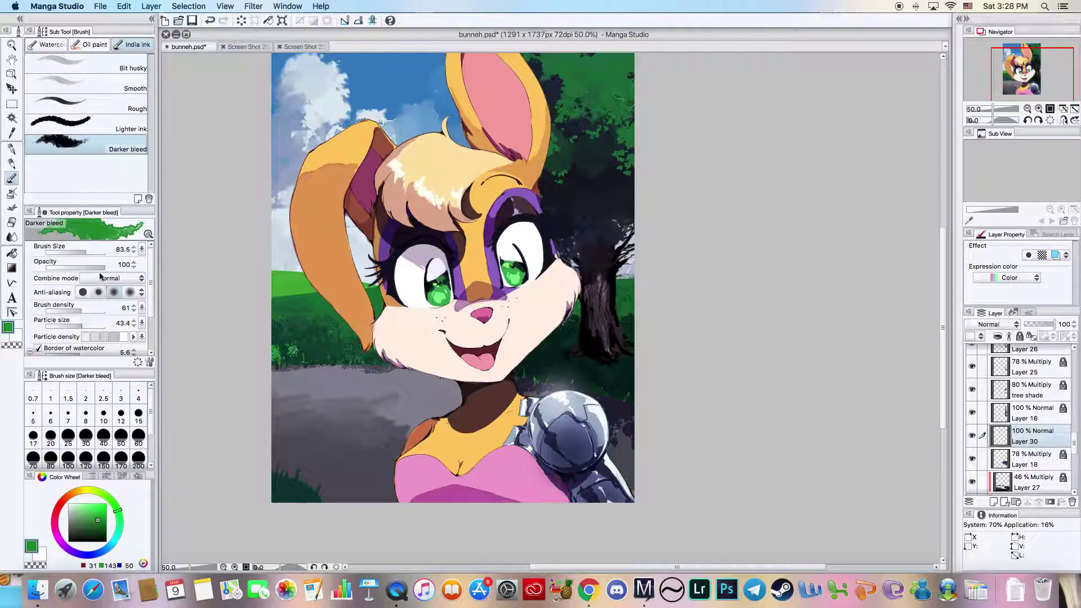
mouse_move(278, 357)
mouse_down()
mouse_move(285, 347)
mouse_move(316, 349)
mouse_up()
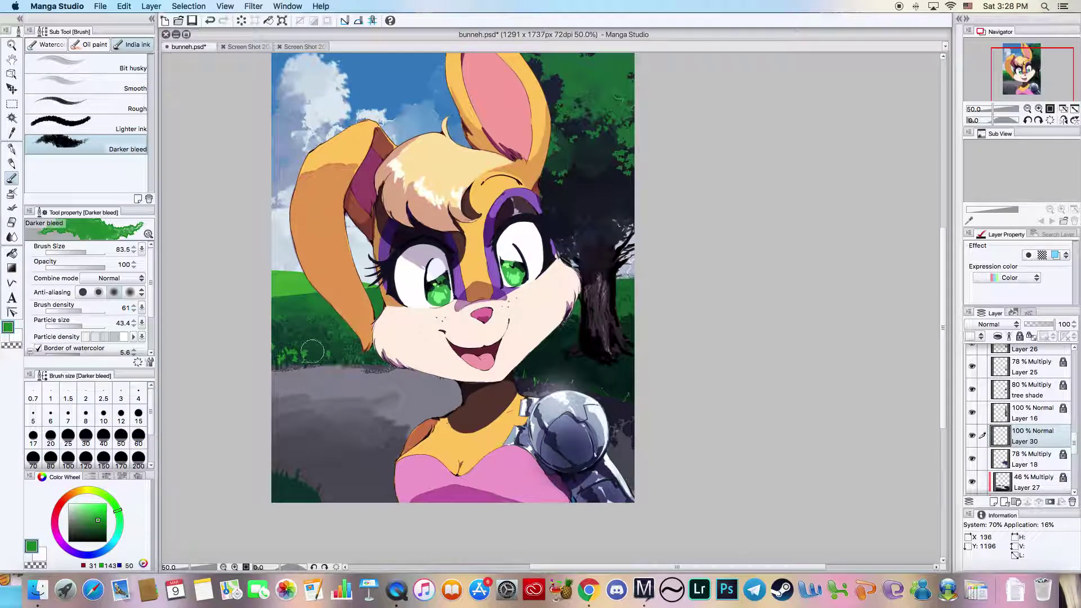
- Set the drawing color to green 36, 135, 61 and the brush's particle size to 29.9 for the hedge leaves
click(97, 521)
click(118, 513)
drag(80, 324, 63, 325)
click(79, 326)
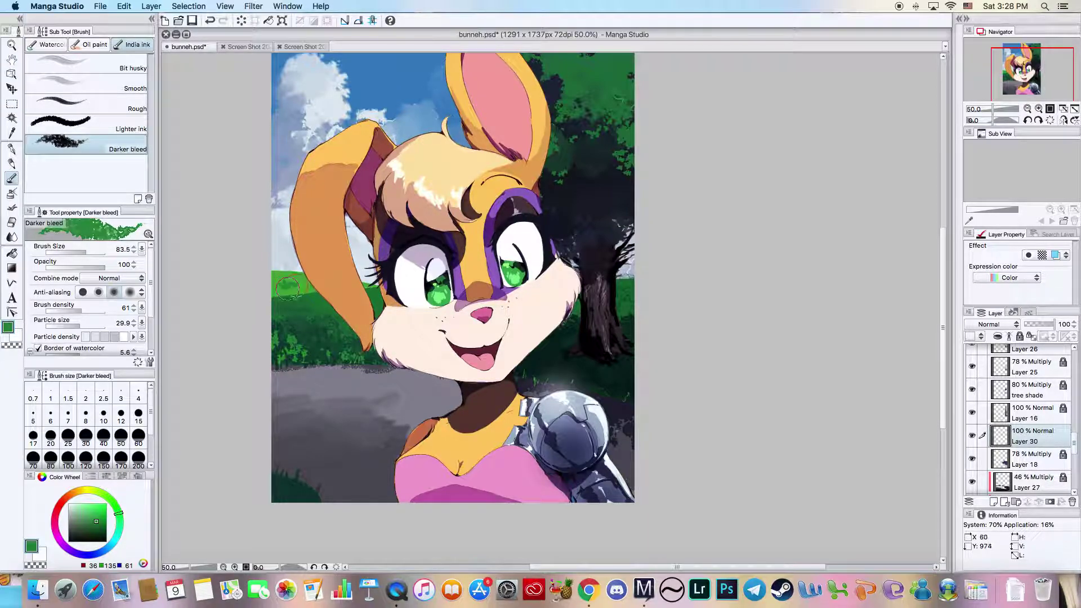
- Try leaf strokes on the light hill and the upper edge of the hedge, undoing the unwanted ones
click(209, 21)
mouse_move(282, 278)
mouse_down()
mouse_move(284, 263)
mouse_move(267, 284)
mouse_up()
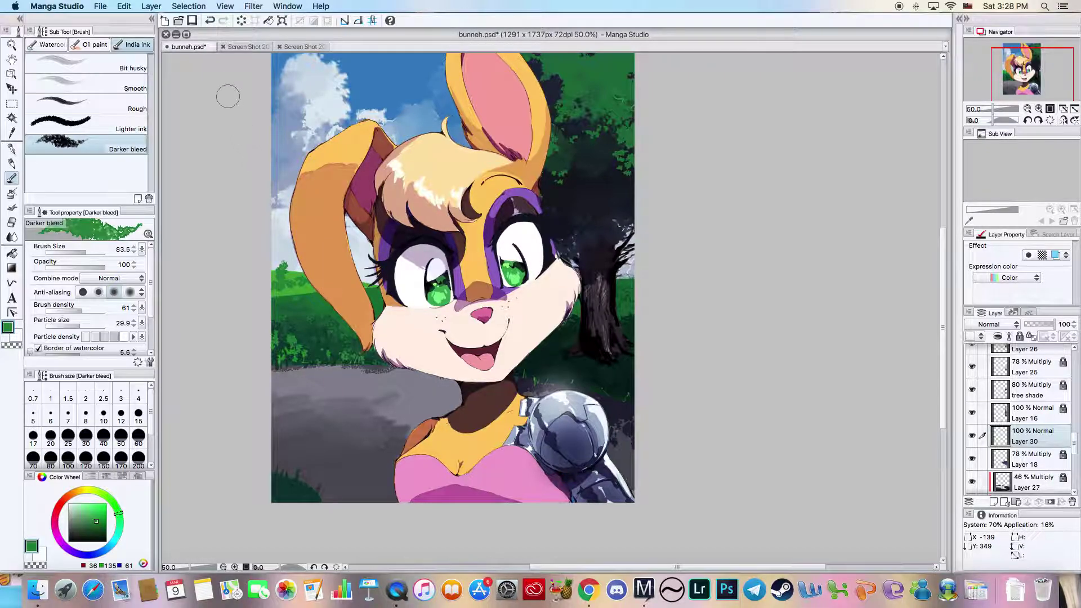
click(210, 21)
drag(285, 306, 271, 303)
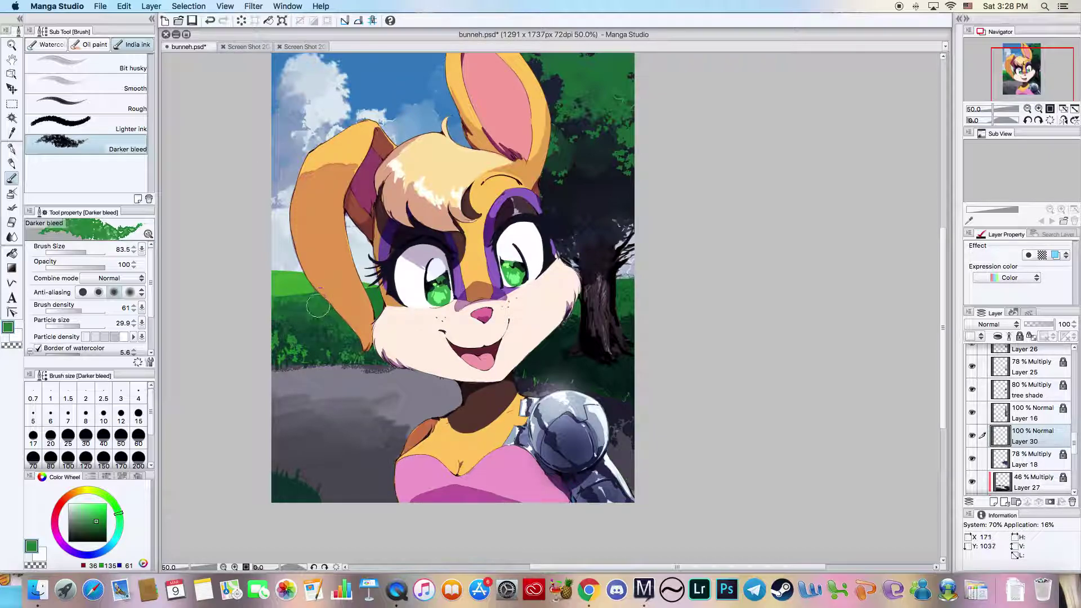
drag(360, 295, 370, 300)
key(super+z)
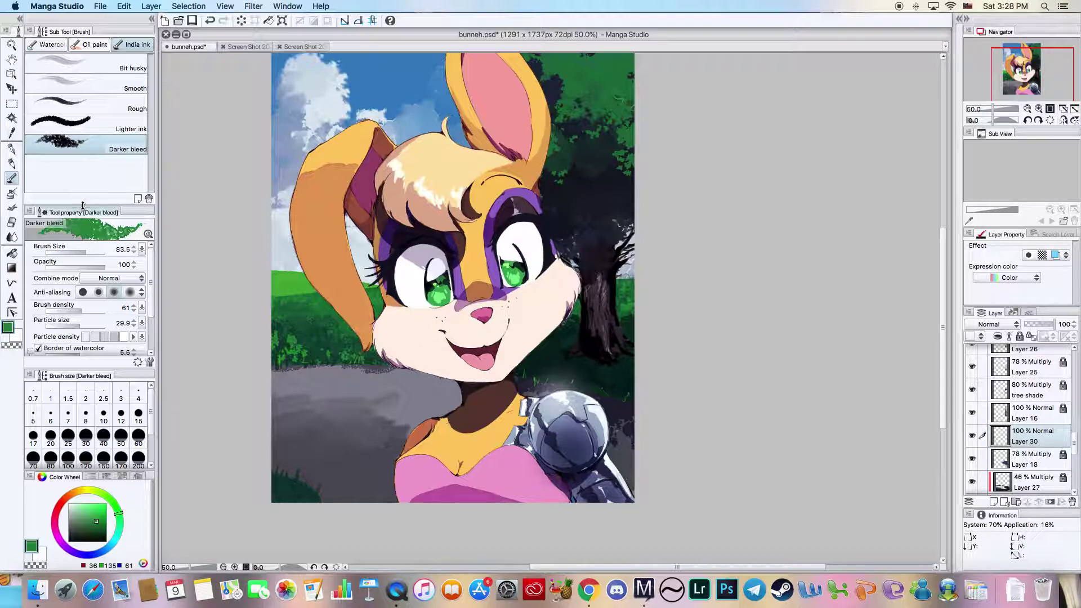
- Check the whole picture at a smaller view and save the illustration
click(11, 45)
alt+click(371, 214)
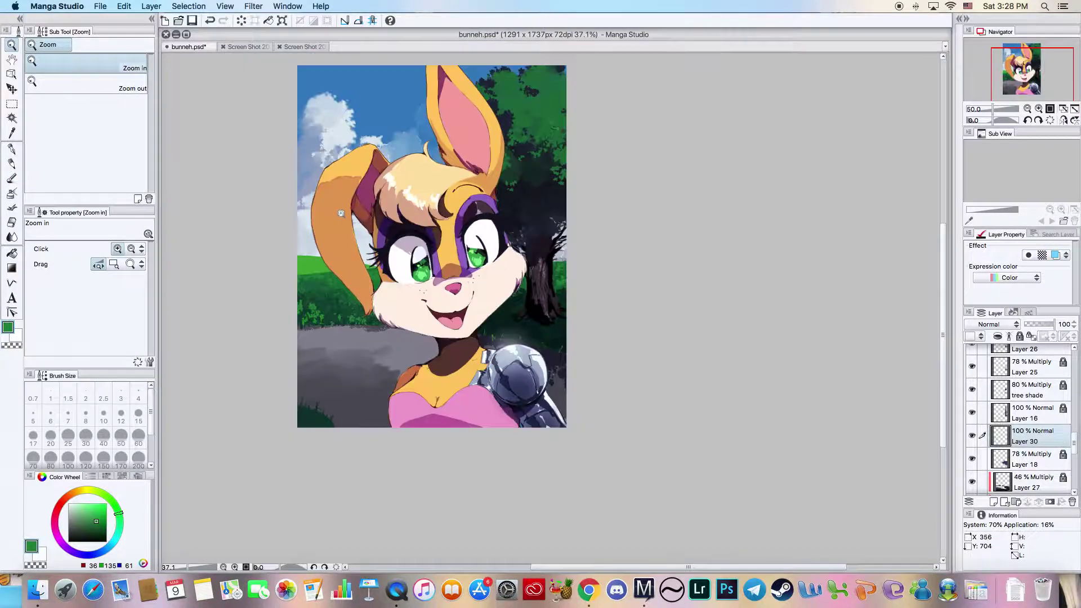
alt+click(341, 214)
click(373, 162)
key(super+s)
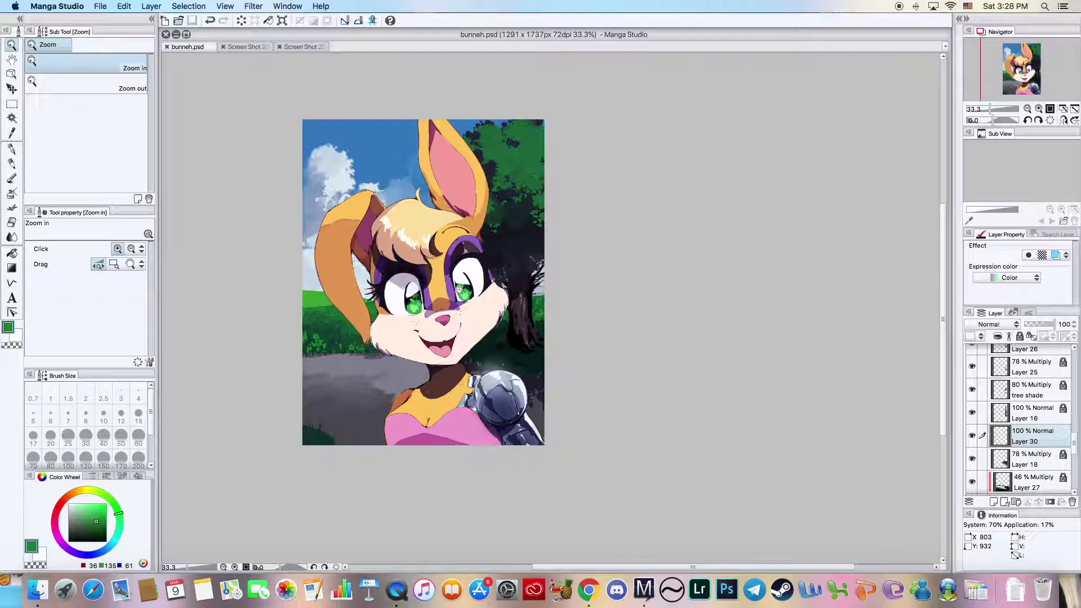
- Lock the hedge leaf layer, Layer 30, and add a new layer above it
scroll(405, 212, up, 1)
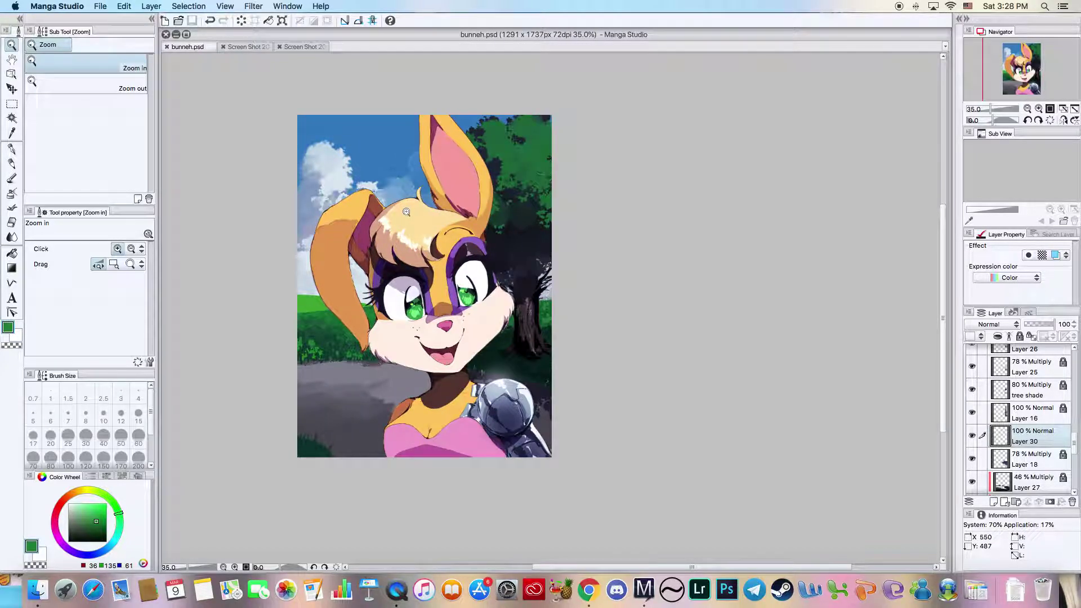
click(344, 277)
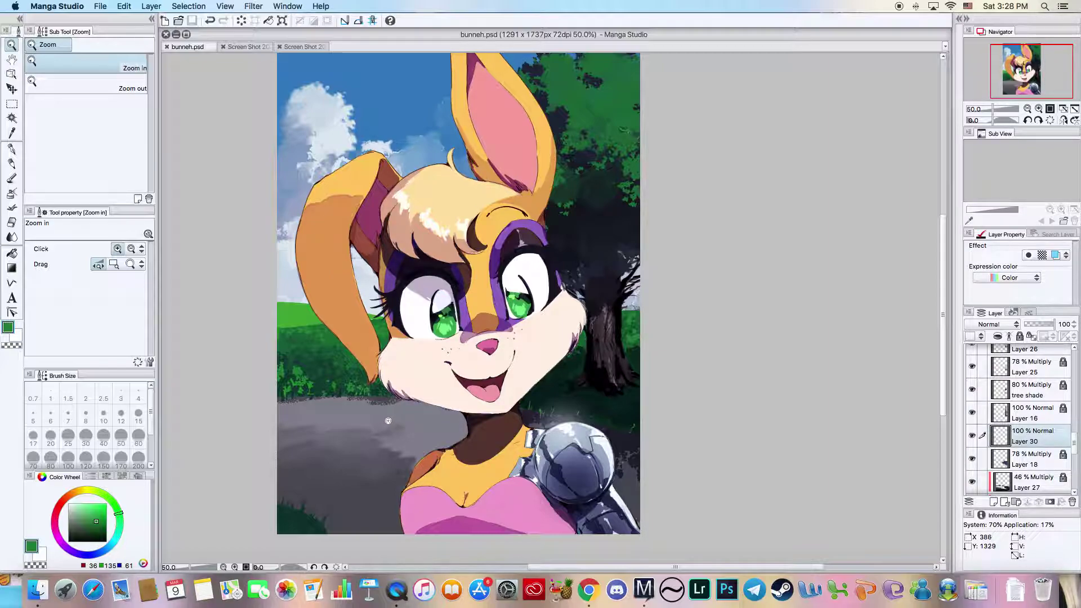
click(1019, 336)
click(998, 502)
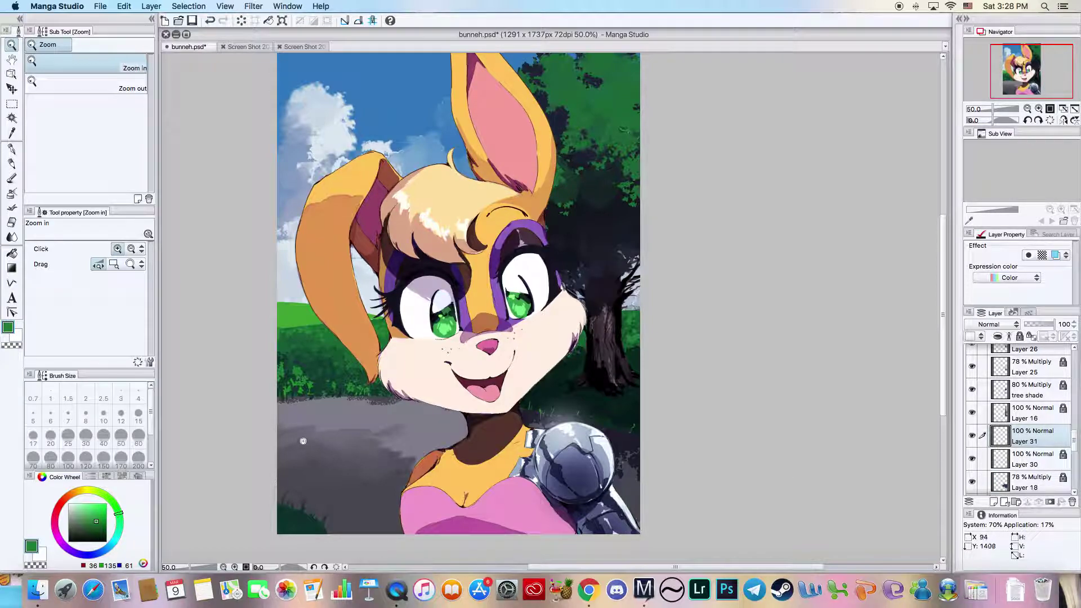
- Draw thin cracks across the path with the Rough brush in dark grey 74, 73, 83, lowering the brush density to 43
alt+click(312, 473)
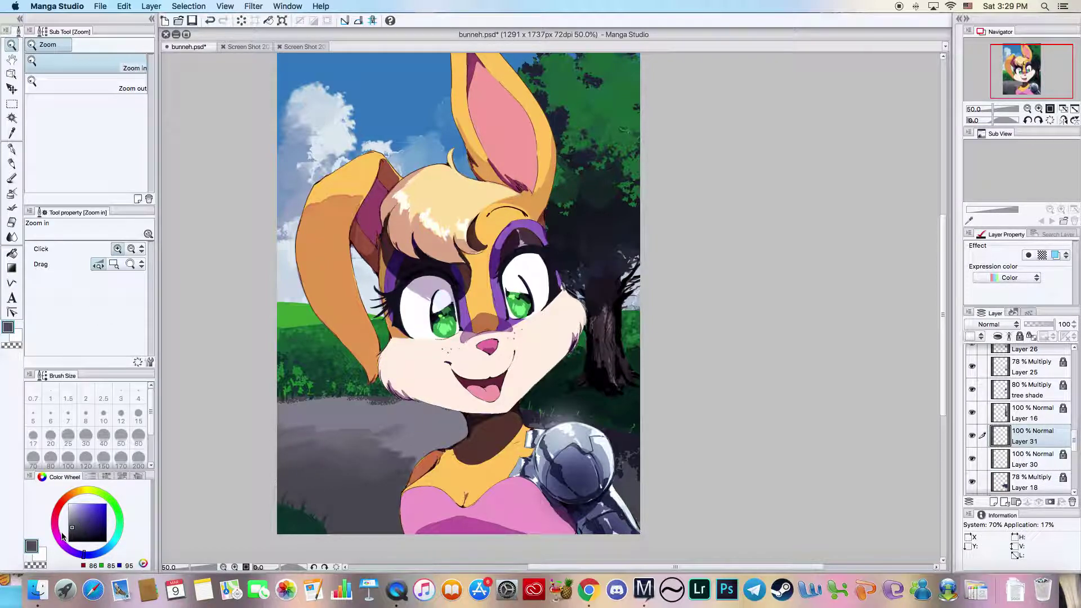
click(72, 529)
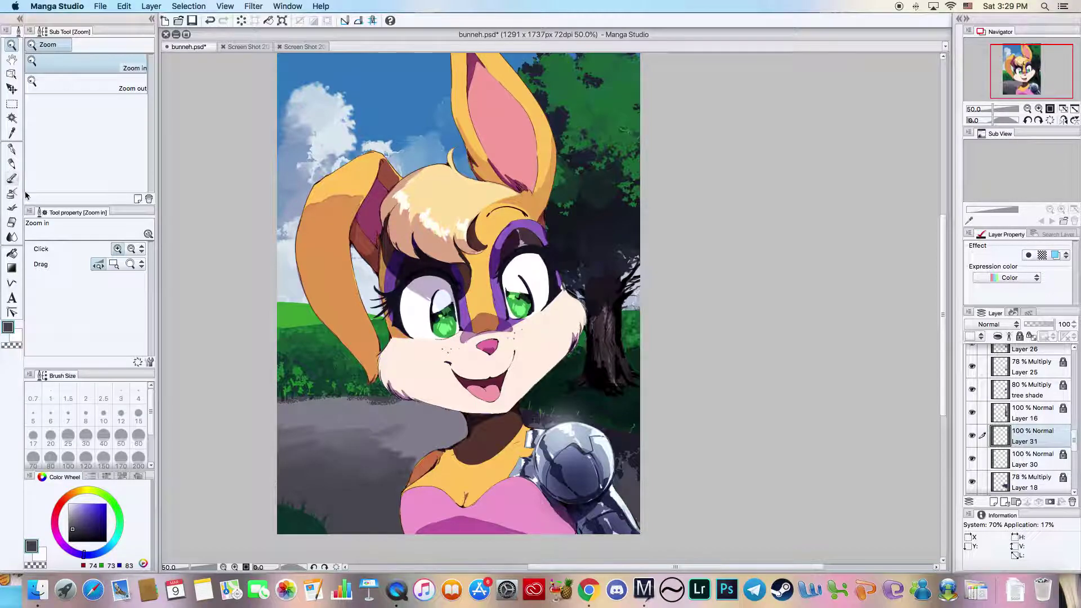
click(12, 179)
click(84, 104)
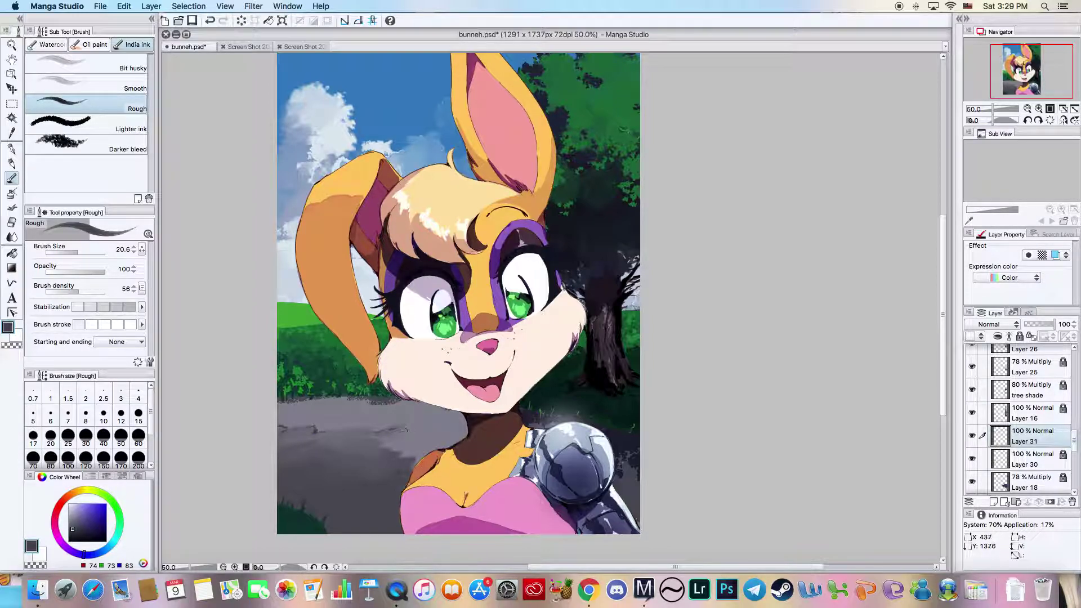
drag(78, 294, 73, 294)
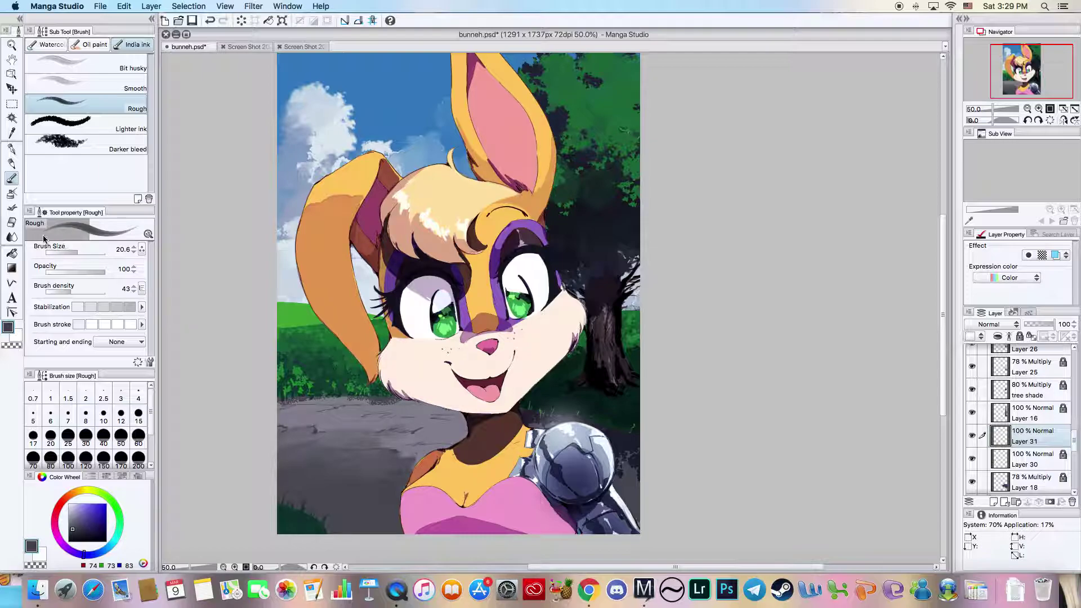
- Check the whole picture, save the illustration and lock the path crack layer
click(11, 45)
scroll(405, 230, down, 5)
click(404, 230)
click(382, 261)
key(super+s)
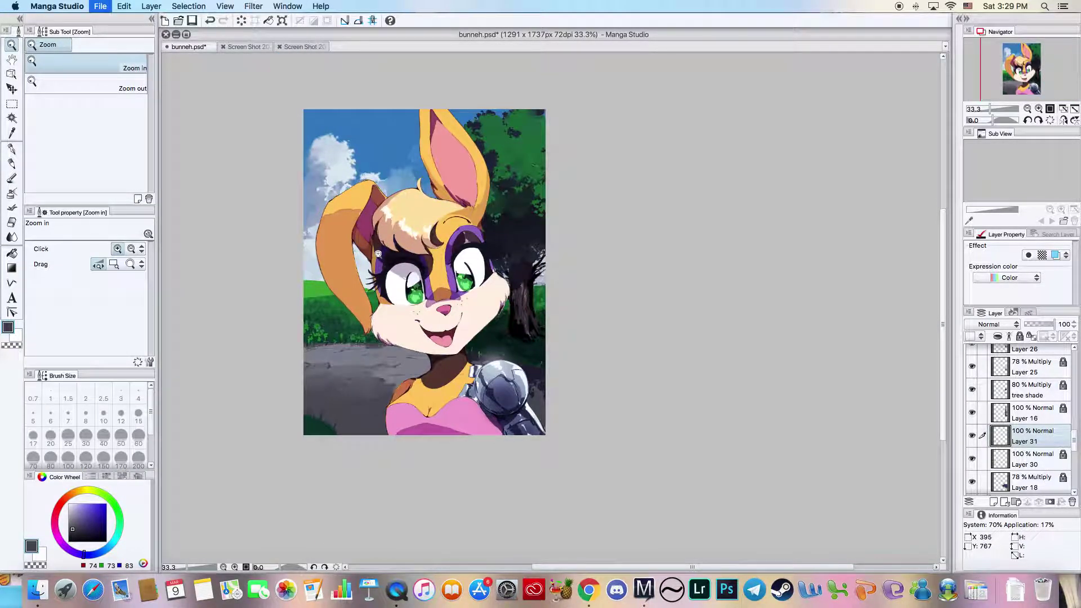
click(1019, 336)
- Sample green 35, 135, 61 from the upper edge of the hedge and save the illustration
drag(1075, 442, 1075, 364)
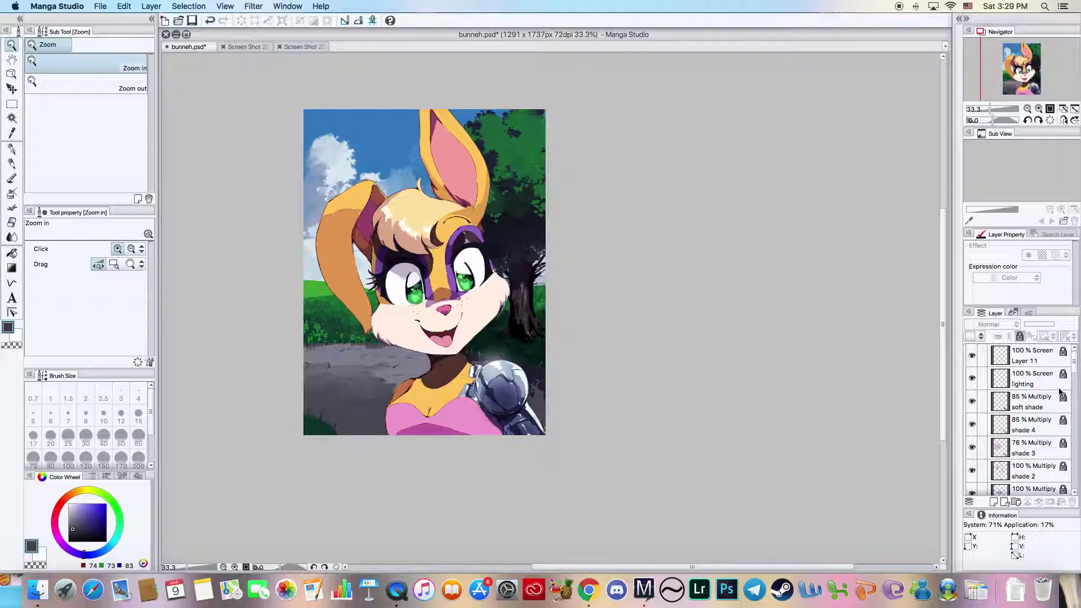
click(337, 315)
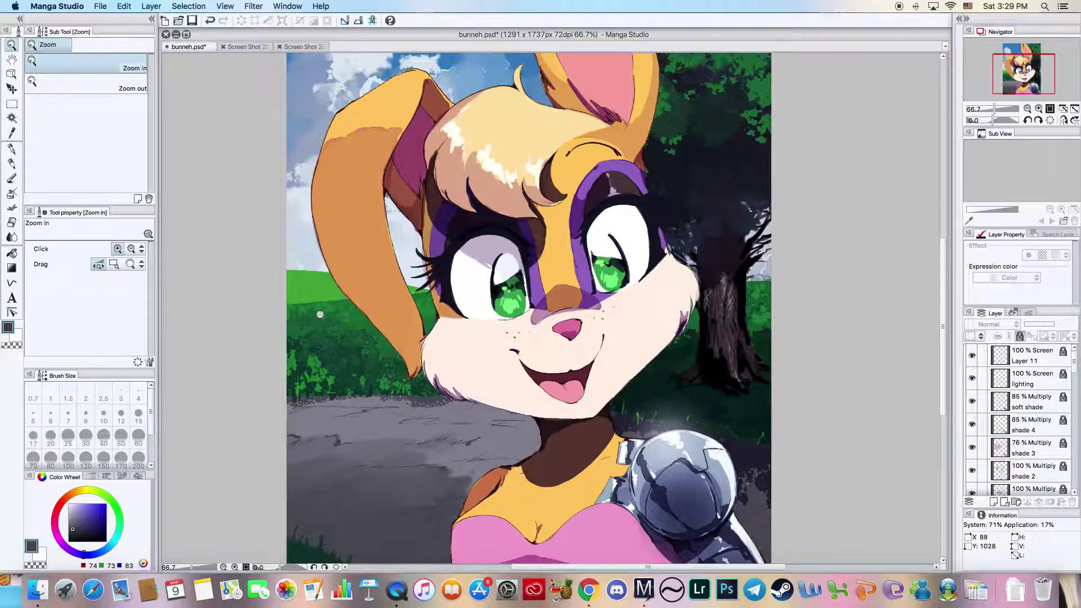
click(319, 314)
key(i)
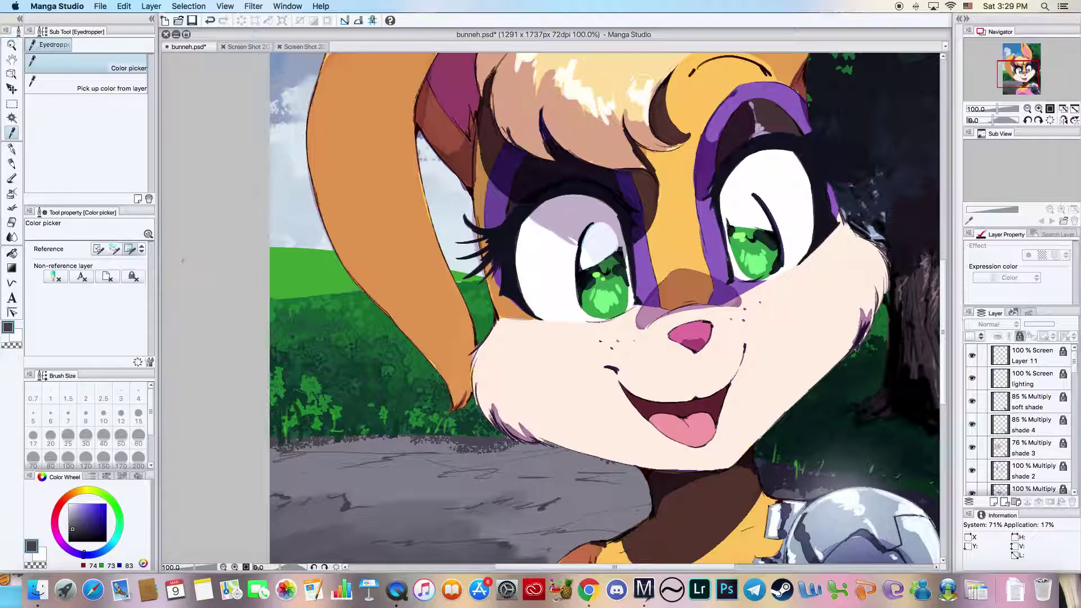
click(323, 302)
key(super+s)
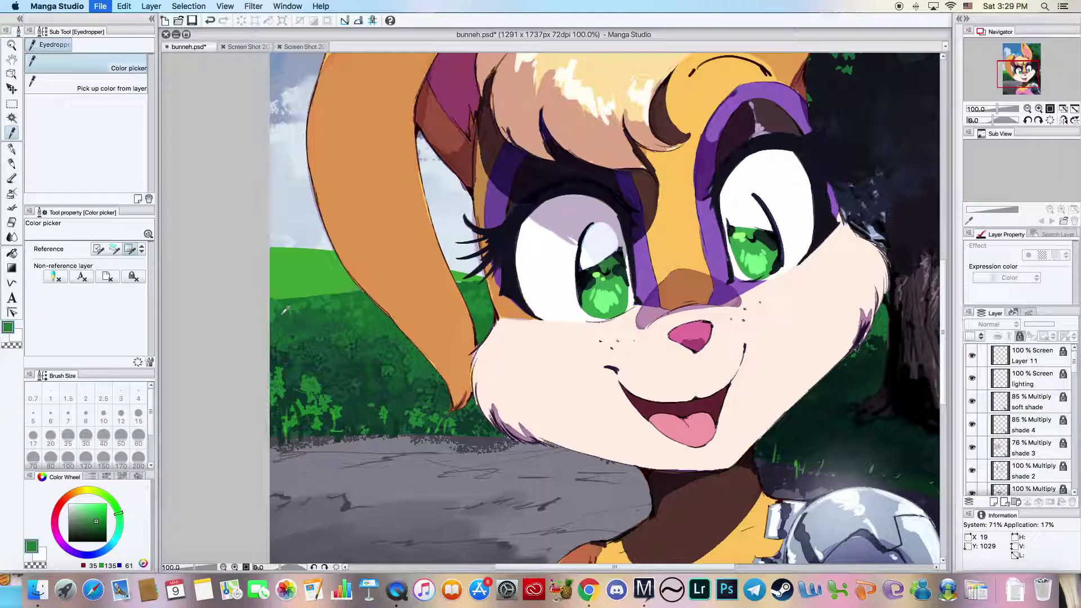
- Add a new layer above Layer 24
drag(1075, 366, 1076, 423)
click(1026, 402)
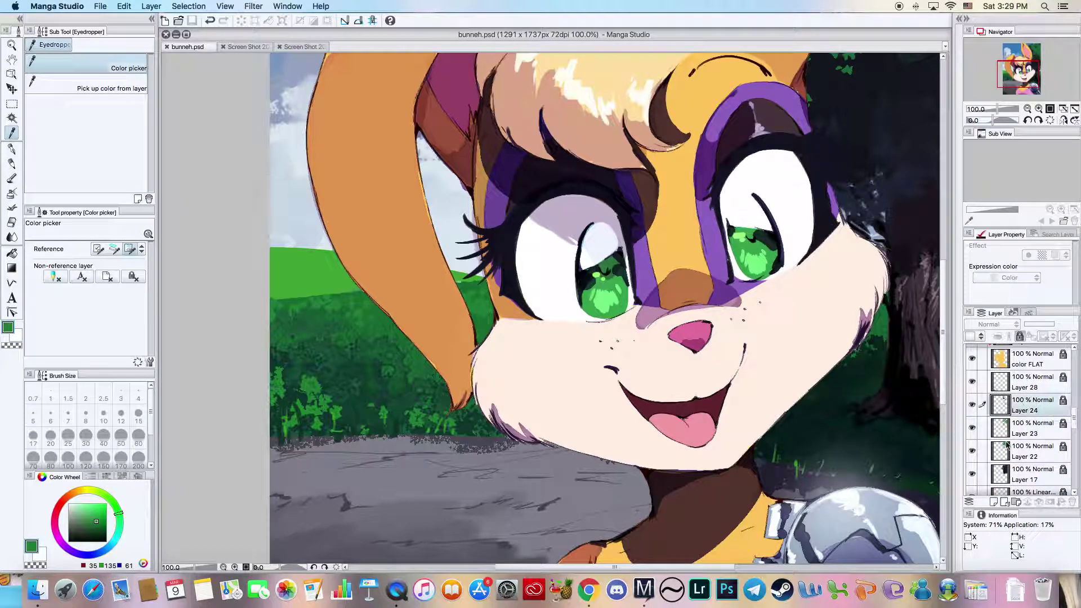
key(super+shift+n)
- Try the Grassland brush in green 64, 191, 53 along the top of the hedge, and undo the stroke
click(98, 518)
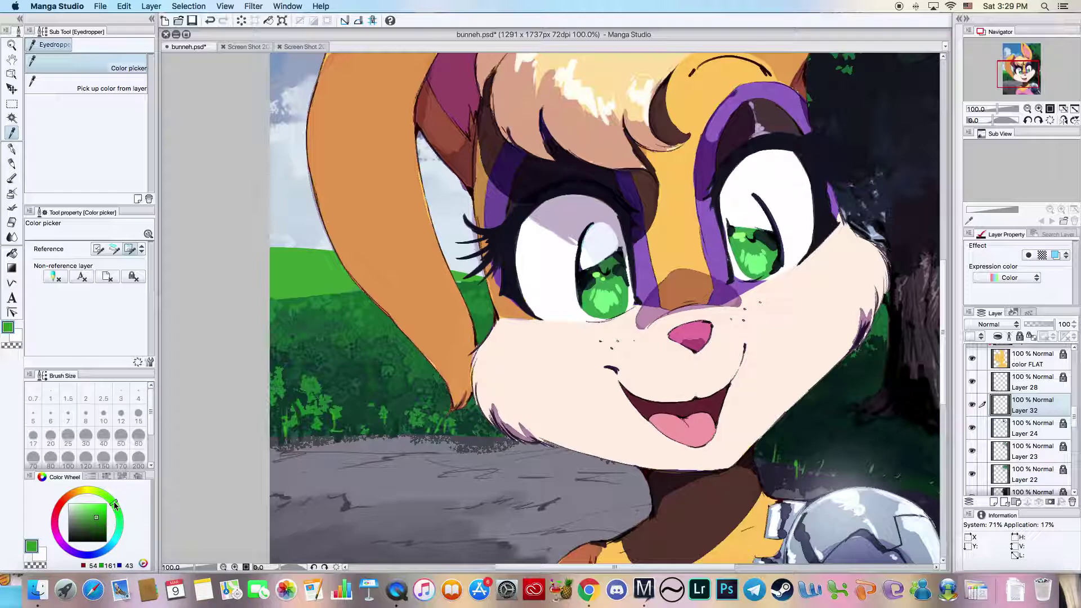
drag(94, 517, 95, 515)
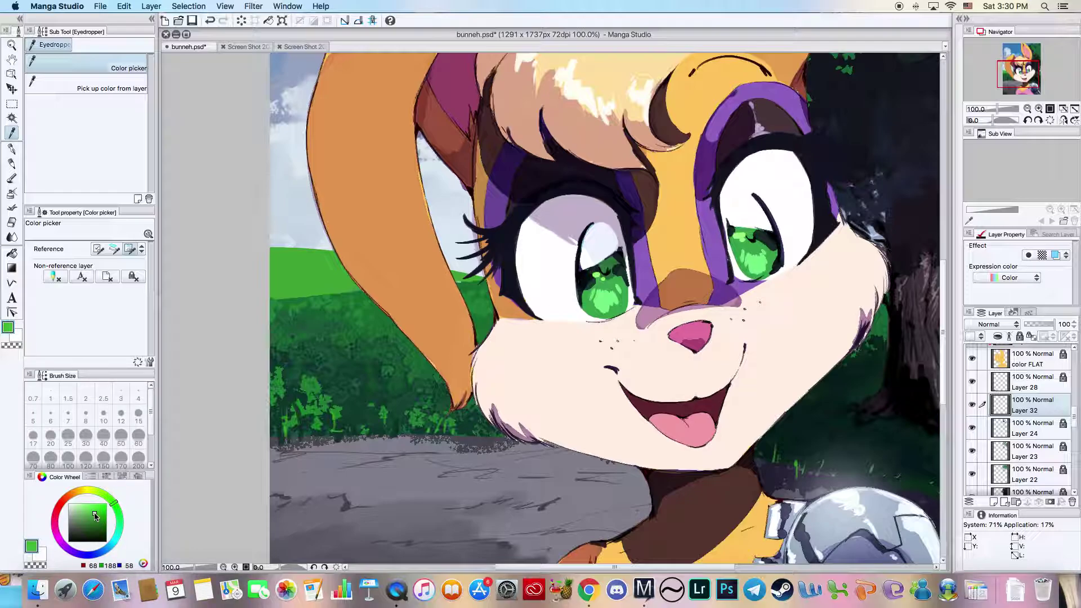
click(11, 208)
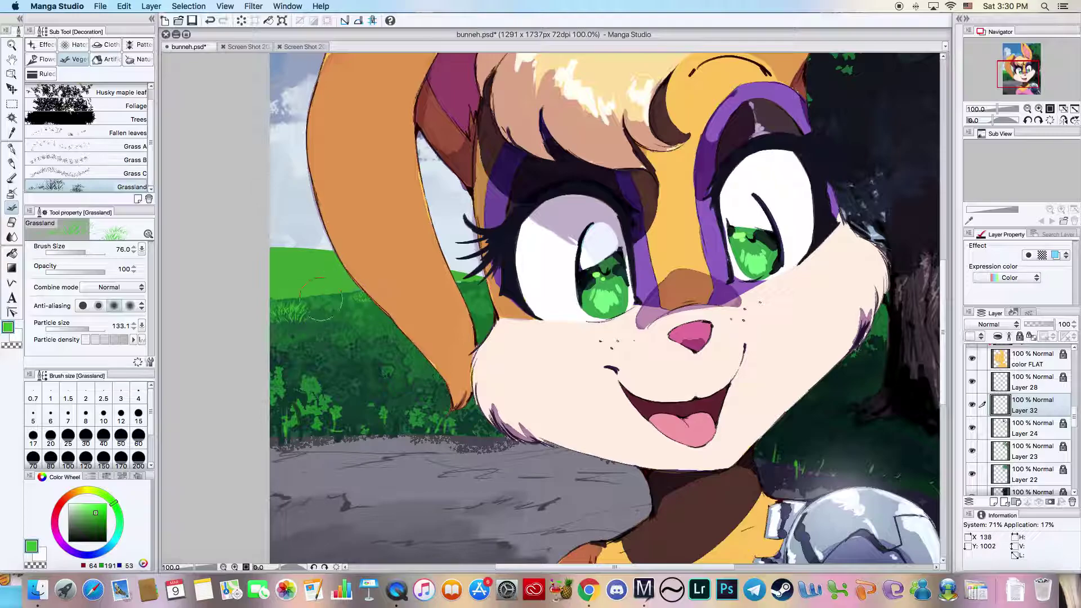
click(209, 20)
- Paint grass over the hedge beside the ear with a smaller Grassland brush in green 48, 161, 38
click(98, 517)
drag(84, 250, 74, 250)
mouse_move(274, 309)
mouse_down()
mouse_move(517, 313)
mouse_move(494, 295)
mouse_move(325, 318)
mouse_move(367, 318)
mouse_move(339, 327)
mouse_move(519, 359)
mouse_up()
drag(367, 344, 473, 412)
- Check the whole picture, undo the last grass stroke and return to a close view of the hedge
click(12, 45)
drag(440, 280, 315, 280)
click(496, 195)
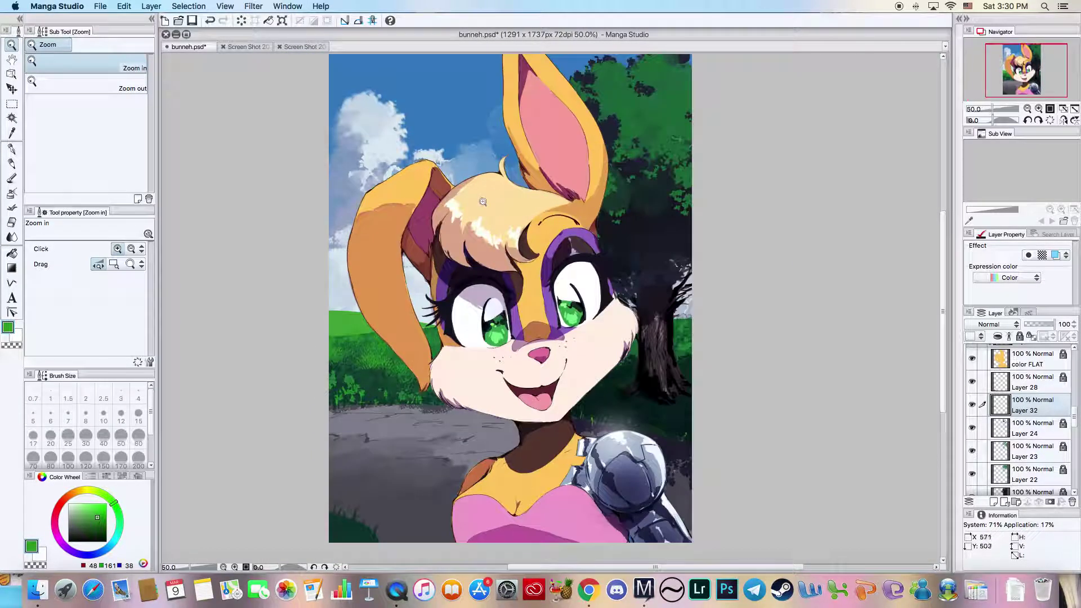
click(209, 21)
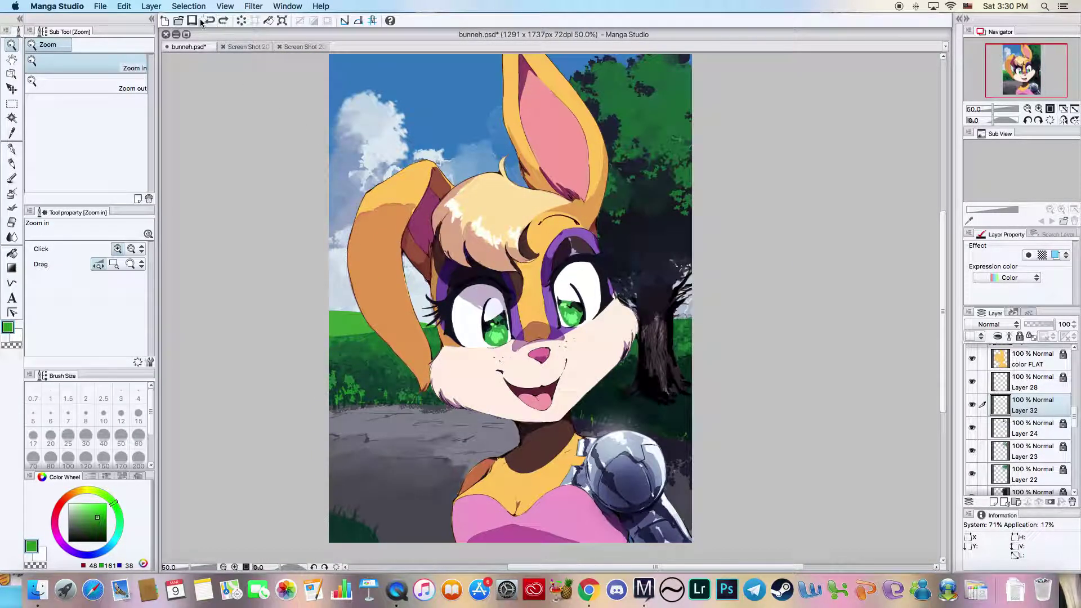
click(414, 376)
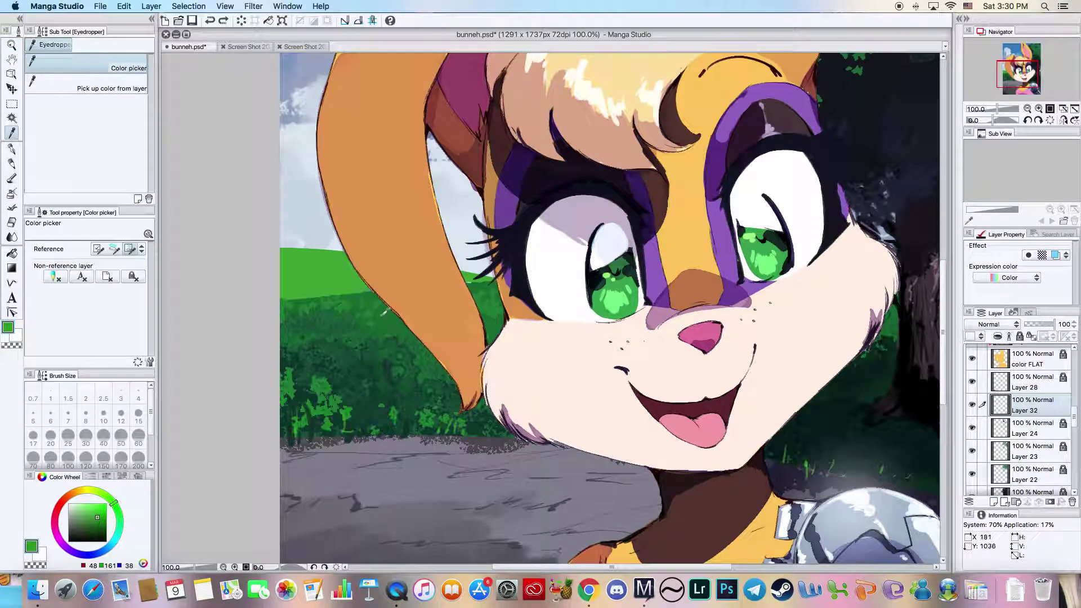
- Paint fine leaf texture across the hedge with the Darker bleed brush at particle size 15.5 in green 35, 135, 61
click(376, 312)
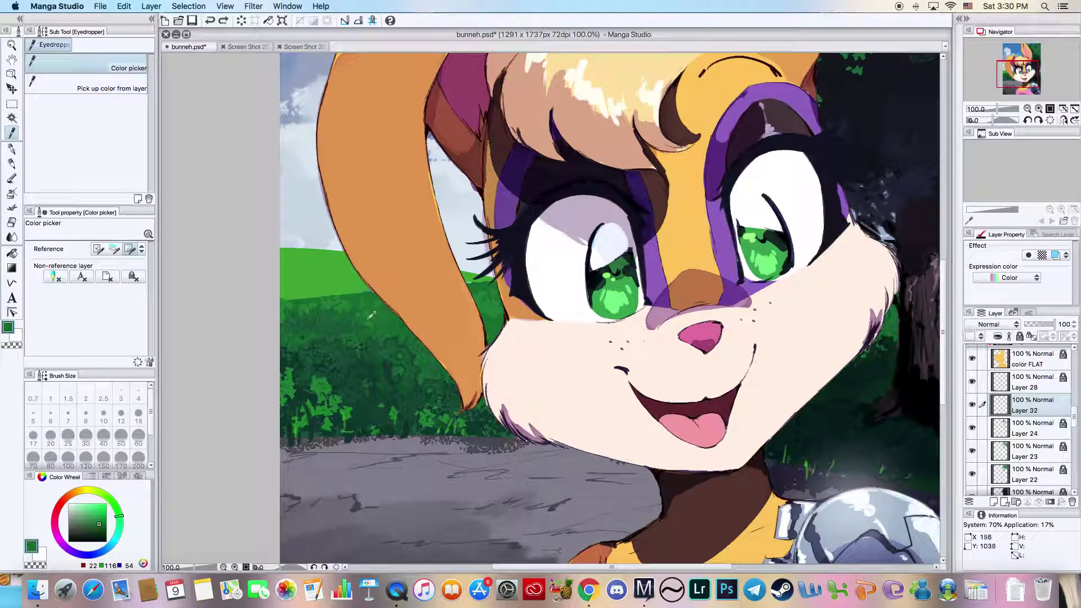
click(10, 208)
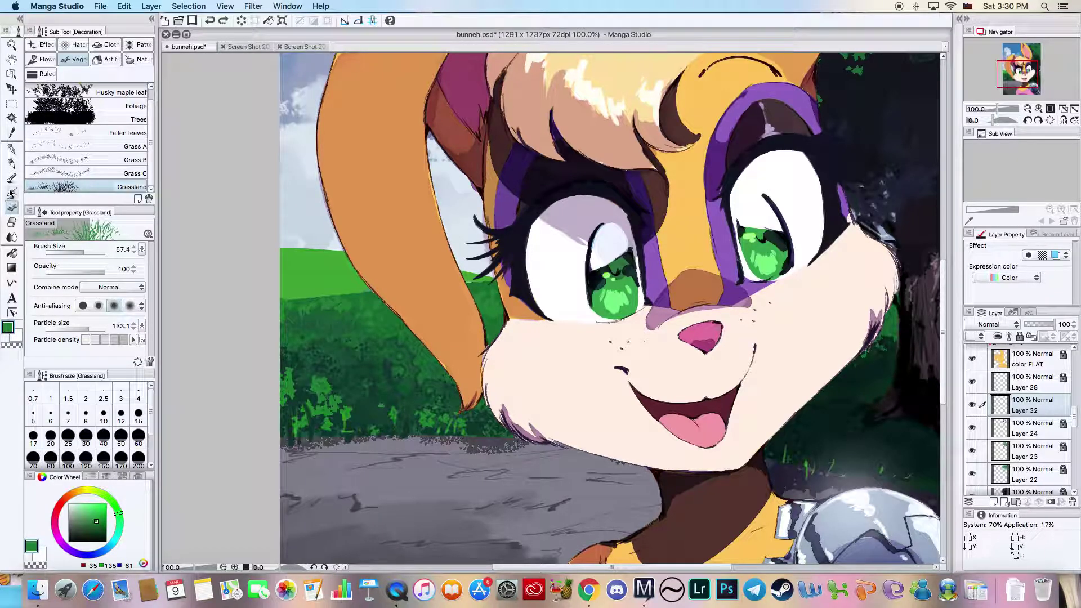
click(12, 178)
click(59, 140)
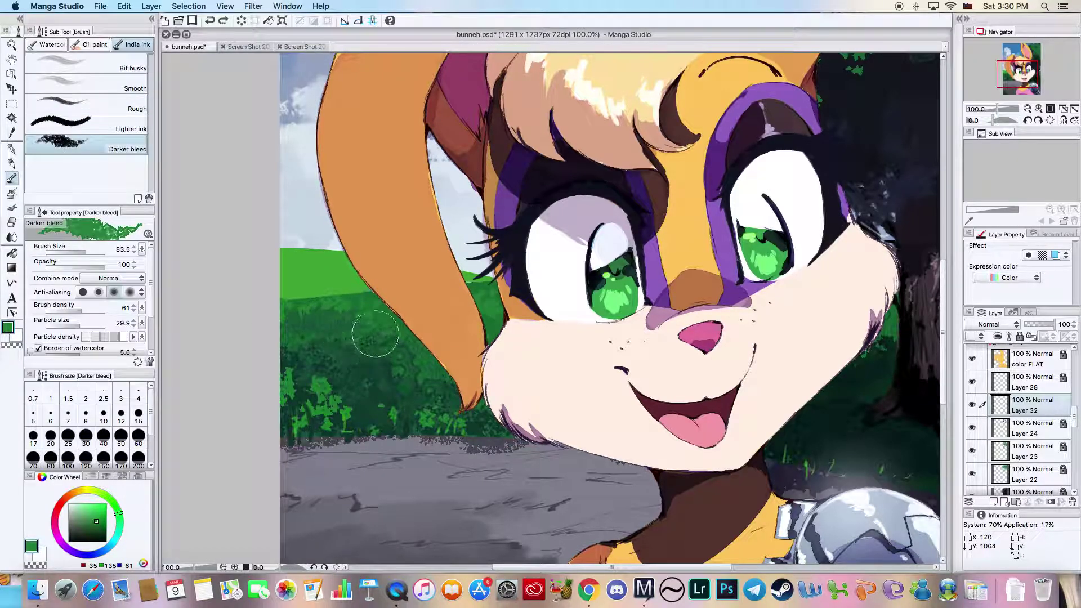
drag(85, 325, 76, 326)
mouse_move(282, 354)
mouse_down()
mouse_move(318, 327)
mouse_move(369, 335)
mouse_move(384, 310)
mouse_move(432, 363)
mouse_up()
drag(339, 346, 335, 363)
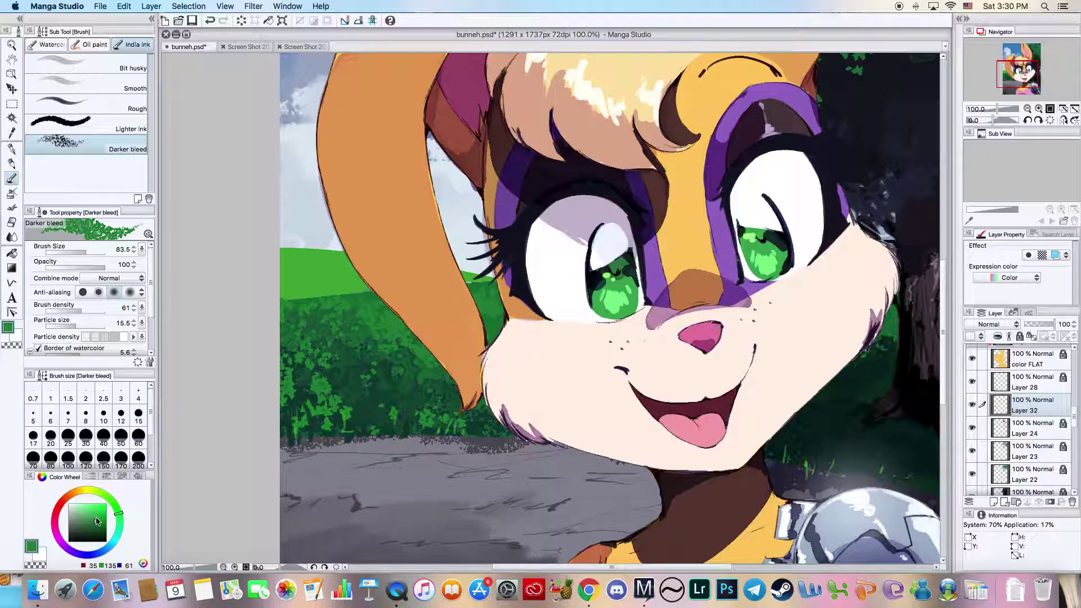
- Add lighter leaves to the hedge in green 52, 158, 51 with a brush size of 47.6
click(93, 517)
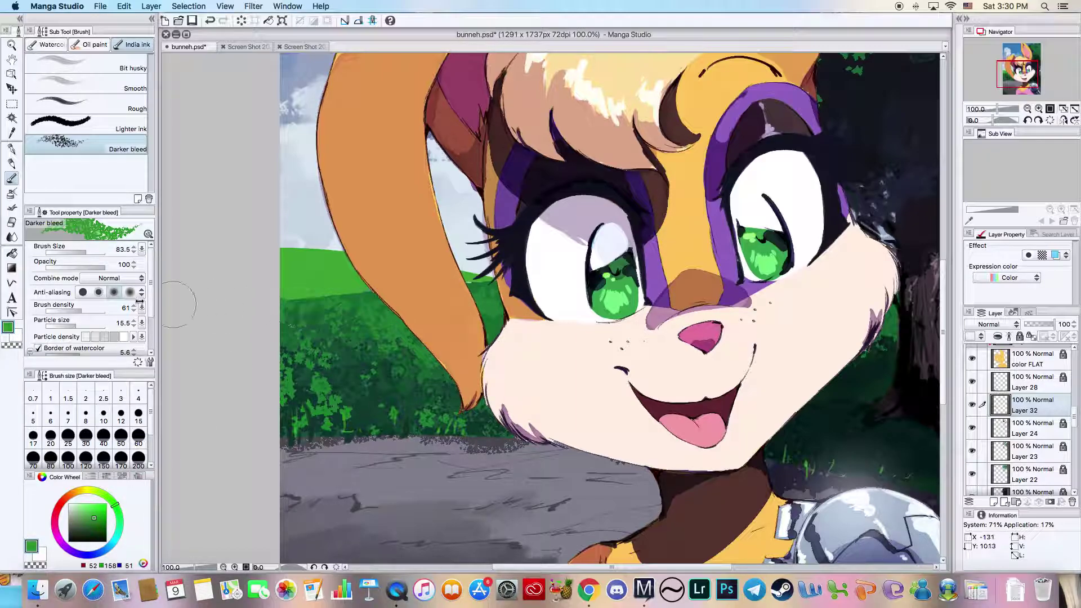
drag(85, 253, 82, 253)
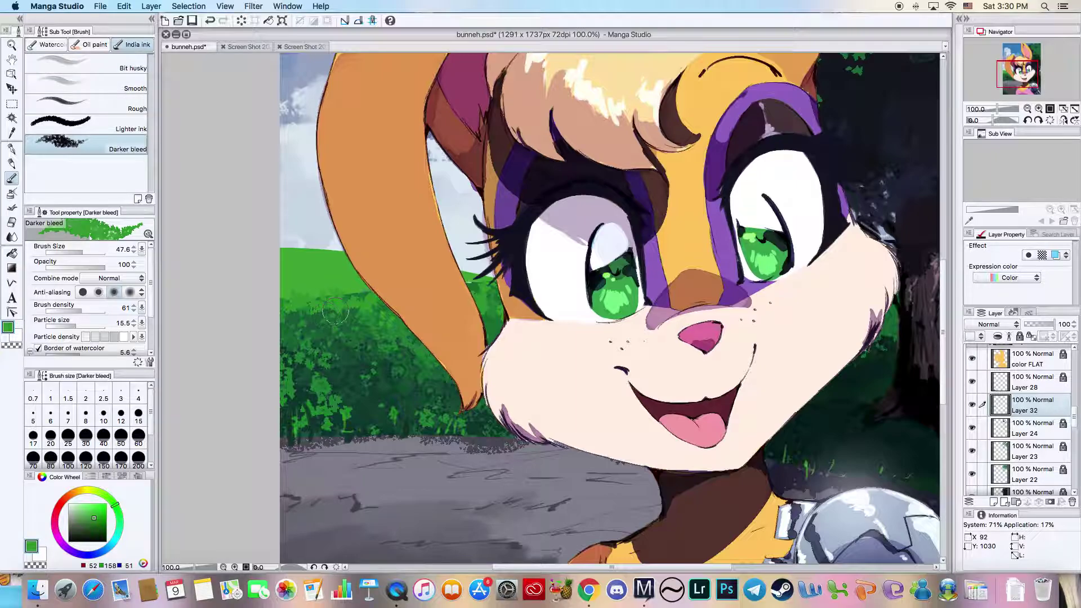
click(12, 45)
drag(457, 260, 360, 285)
scroll(500, 295, up, 3)
- Undo the last hedge strokes, try another leaf stroke along the top of the hedge, and undo it
click(208, 21)
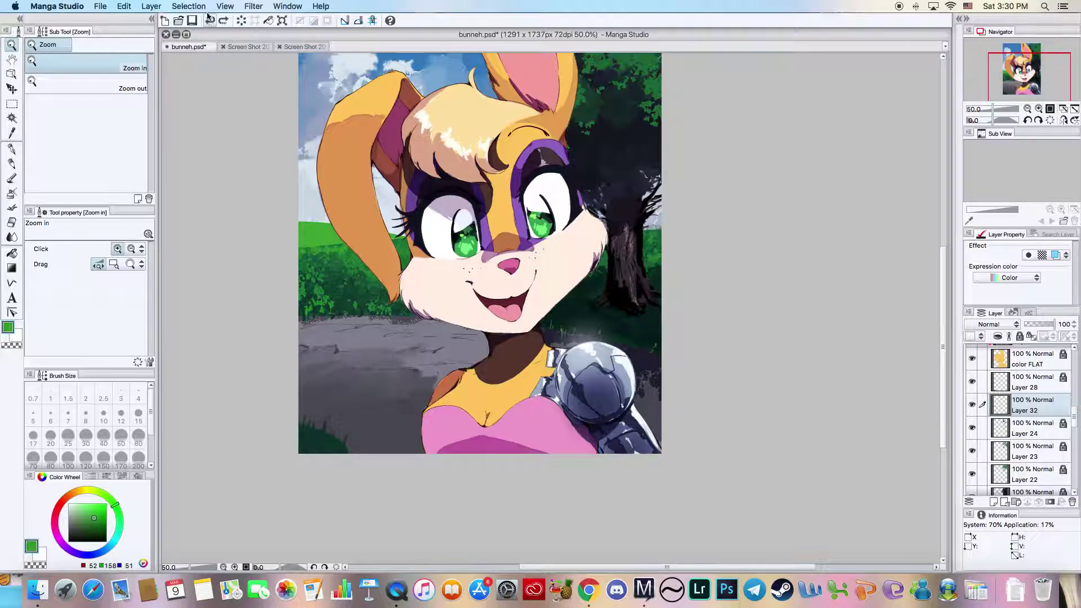
click(209, 21)
click(11, 178)
mouse_move(306, 249)
mouse_down()
mouse_move(322, 264)
mouse_move(367, 273)
mouse_up()
click(209, 21)
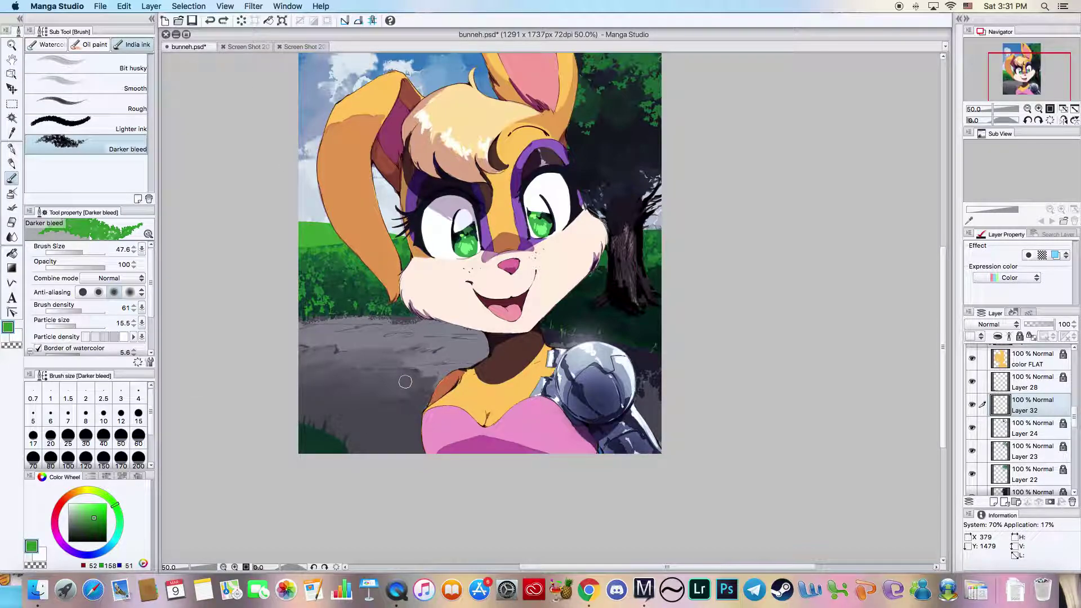
- Shade the bush in the picture's lower-left corner with dark green 23, 79, 41 and darker teal 9, 33, 34
drag(103, 534, 119, 516)
drag(306, 446, 305, 449)
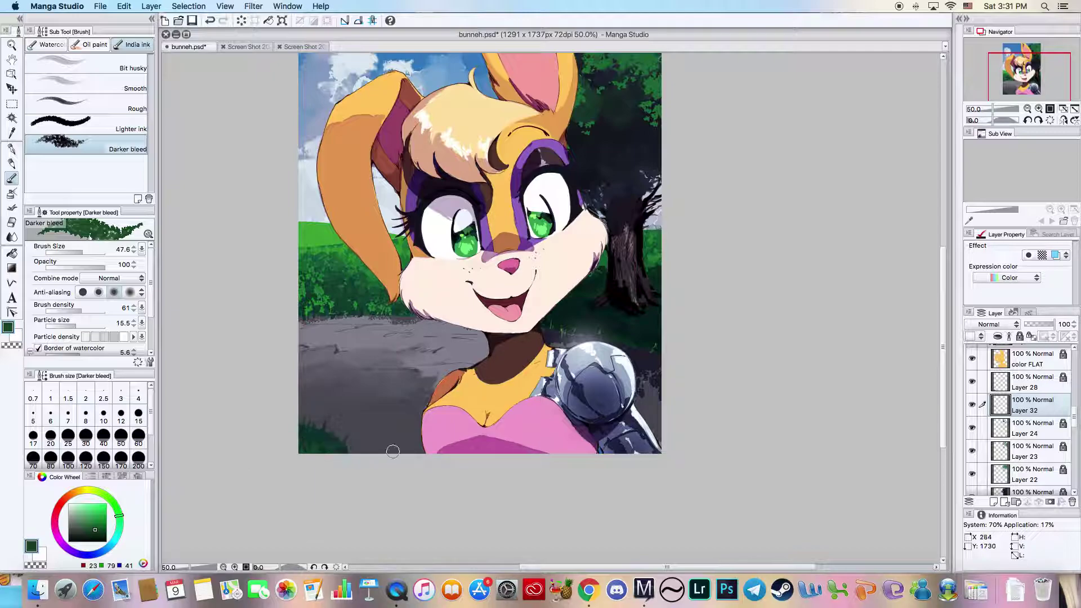
click(95, 536)
click(115, 541)
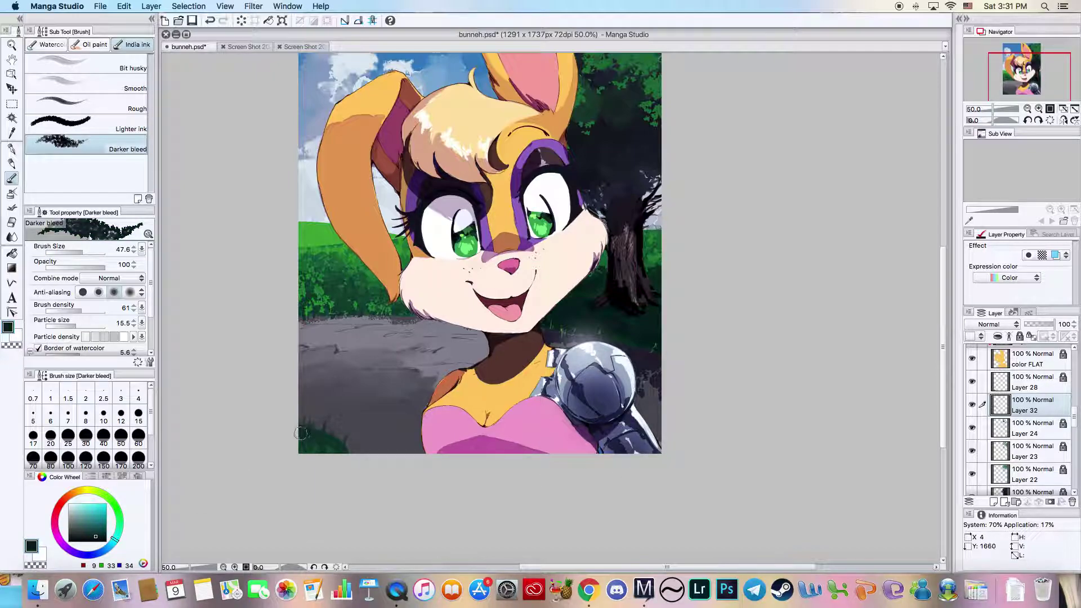
drag(302, 448, 326, 447)
- Spread dark foliage over the lower-left corner and hedge edge with brush size 91.6 and particle size 63.1
click(87, 251)
click(86, 251)
mouse_move(312, 419)
mouse_down()
mouse_move(316, 436)
mouse_move(375, 456)
mouse_up()
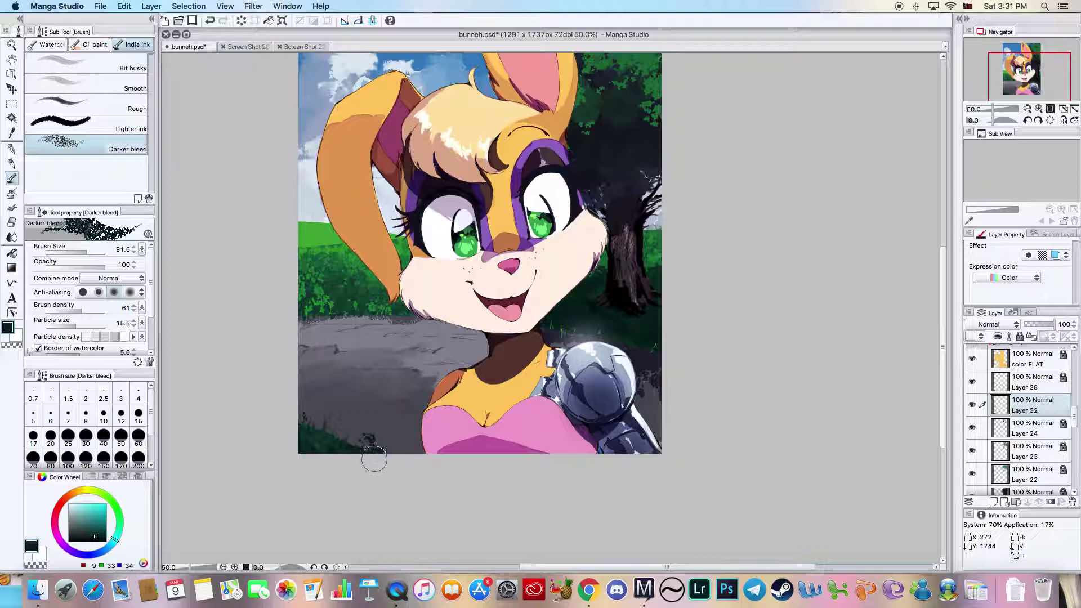
click(83, 326)
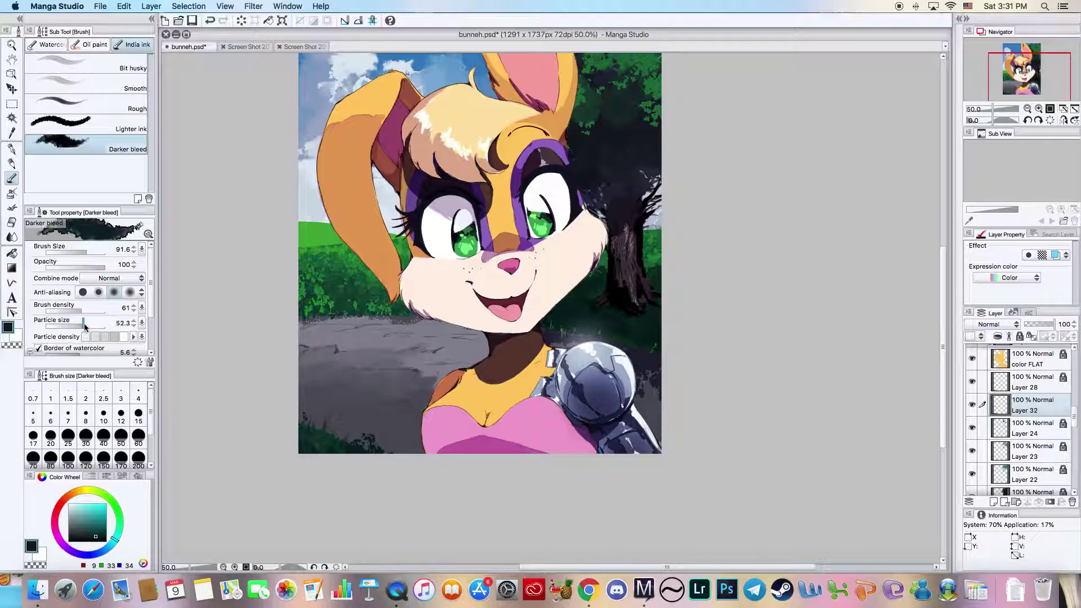
mouse_move(338, 427)
mouse_down()
mouse_move(346, 441)
mouse_move(289, 410)
mouse_move(304, 428)
mouse_up()
mouse_move(394, 461)
mouse_down()
mouse_move(359, 429)
mouse_move(351, 435)
mouse_move(385, 456)
mouse_up()
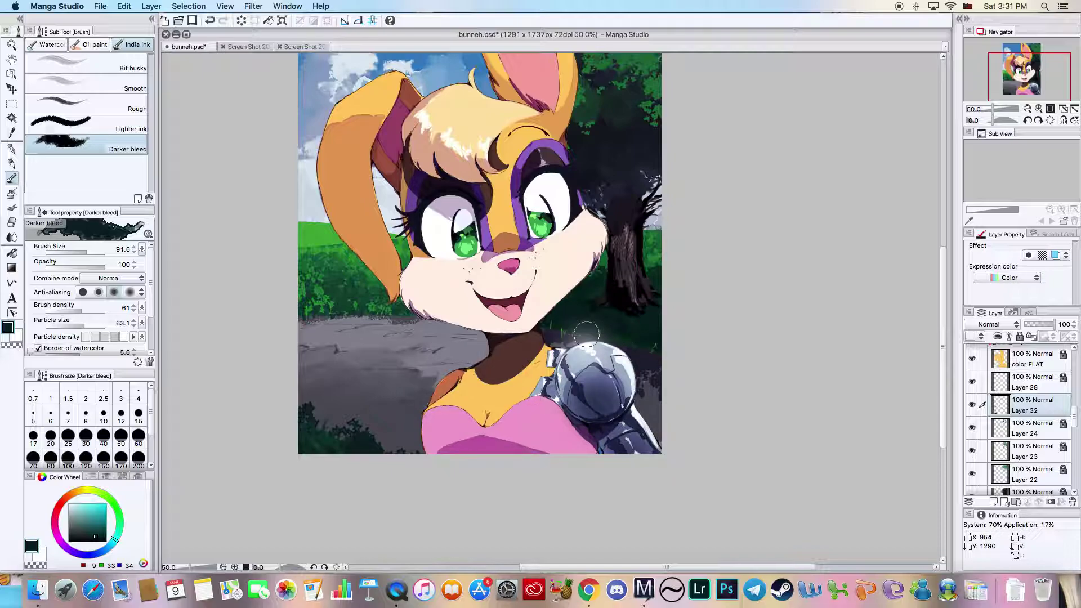
mouse_move(306, 301)
mouse_down()
mouse_move(285, 308)
mouse_move(329, 316)
mouse_move(294, 266)
mouse_move(302, 299)
mouse_up()
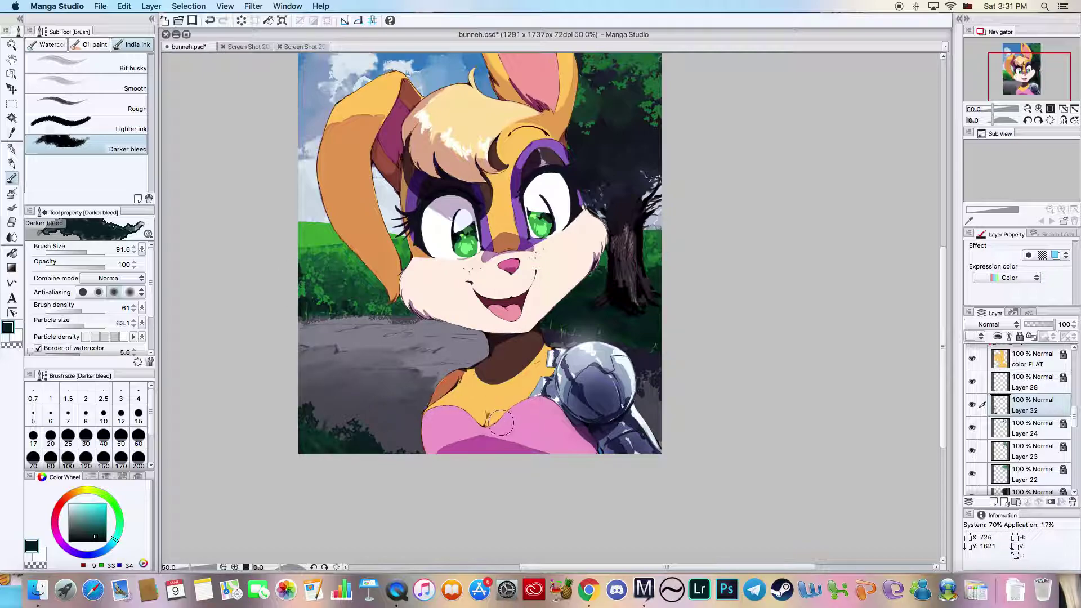
- Check the whole picture, save the file and lock Layer 32
key(/)
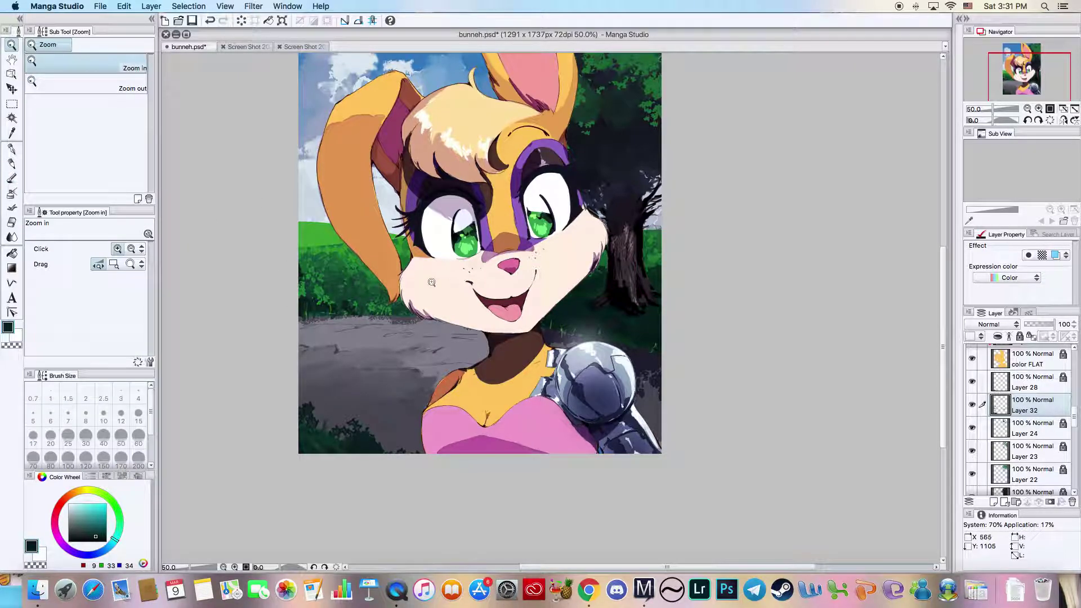
click(454, 273)
drag(428, 286, 363, 295)
click(441, 224)
scroll(441, 224, up, 1)
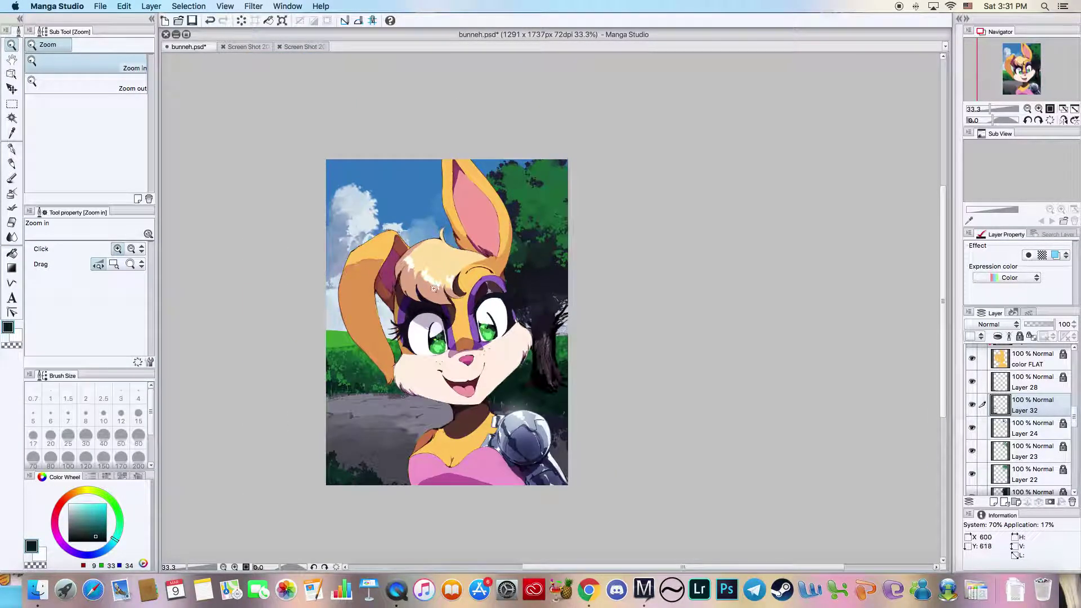
key(super+s)
scroll(430, 457, up, 2)
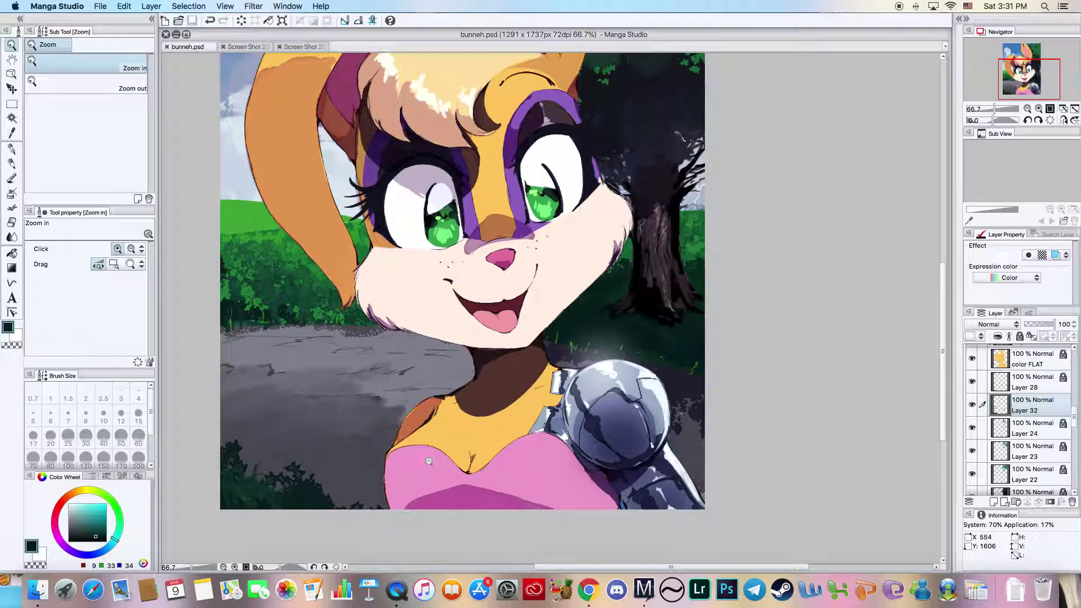
click(1020, 336)
- Add a new layer above Layer 11 and name it outline
scroll(1017, 383, up, 5)
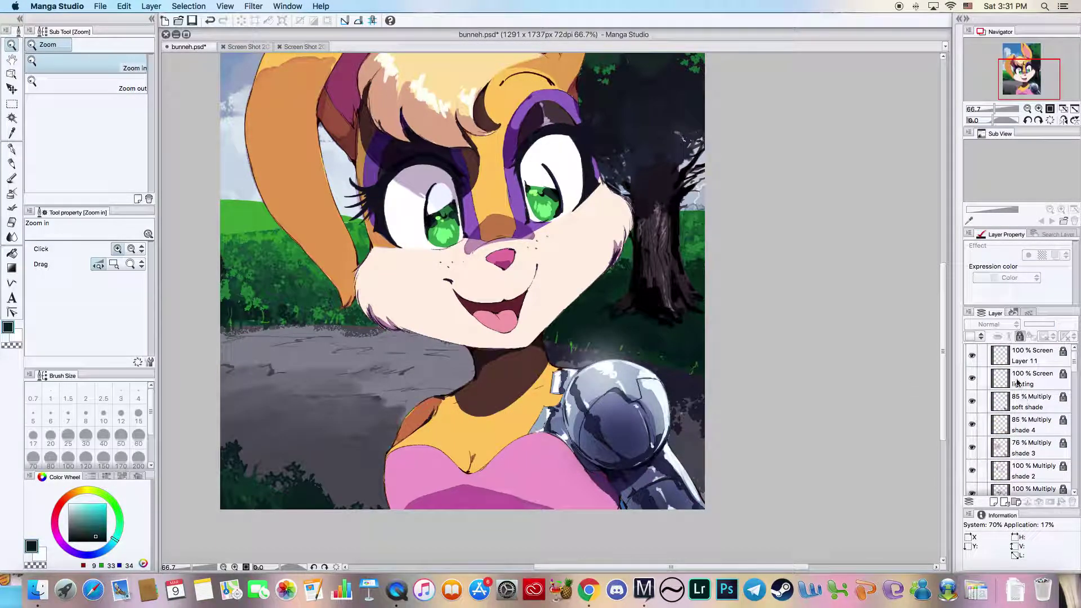
click(971, 355)
click(971, 355)
click(1033, 357)
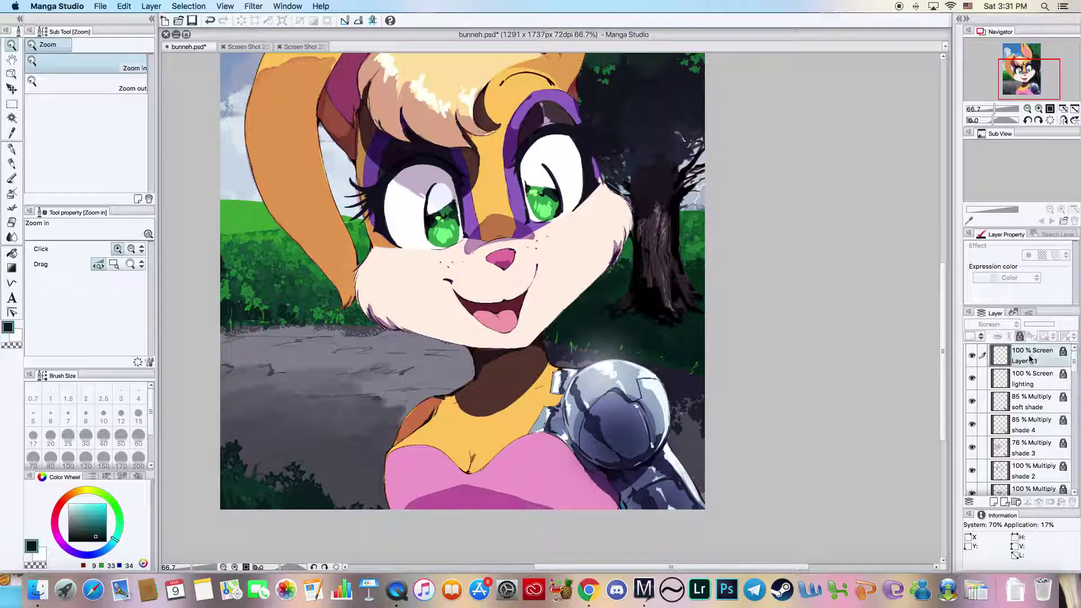
key(super+shift+n)
double_click(1020, 360)
text(outl)
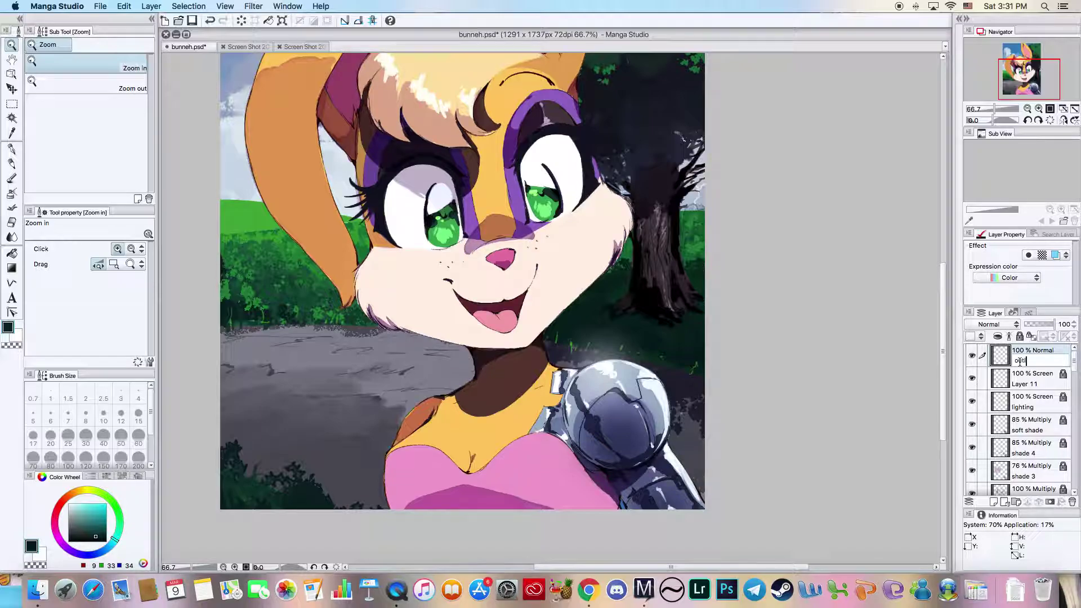
text(ine)
key(Return)
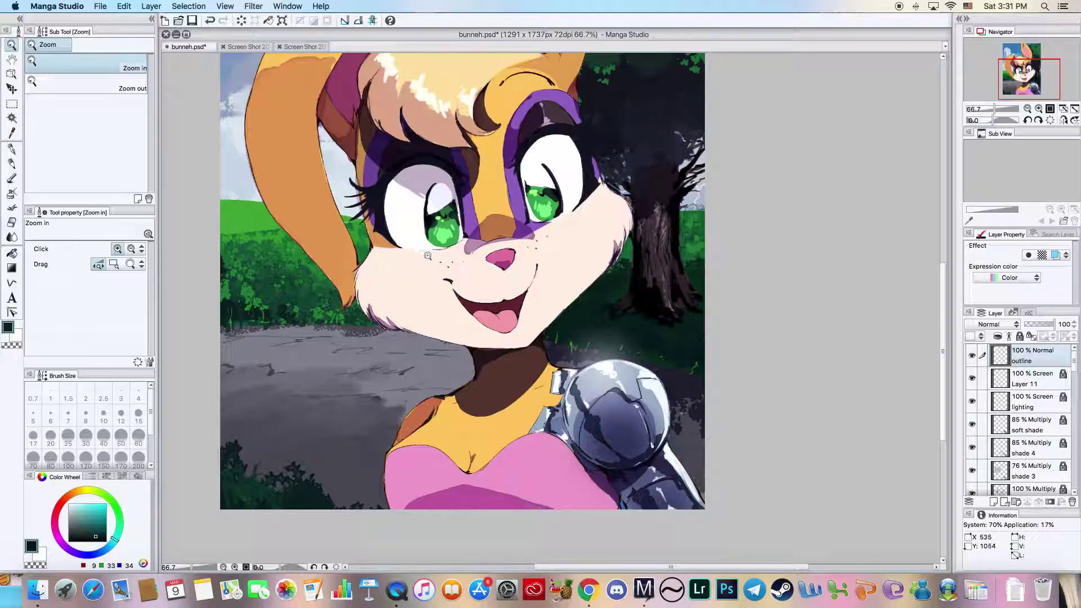
- Set up the Rough brush at size 10.7 and density 100 in muted purple 76, 74, 116 for the face lines
click(479, 248)
click(482, 231)
click(482, 231)
click(83, 535)
click(85, 556)
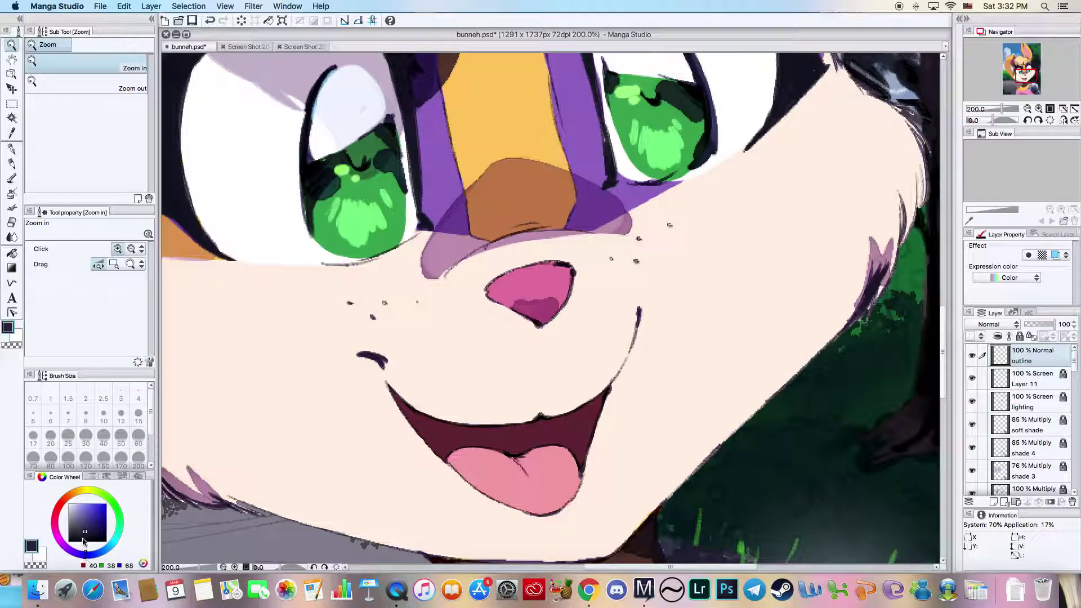
click(85, 526)
drag(83, 528, 82, 524)
click(11, 178)
click(72, 102)
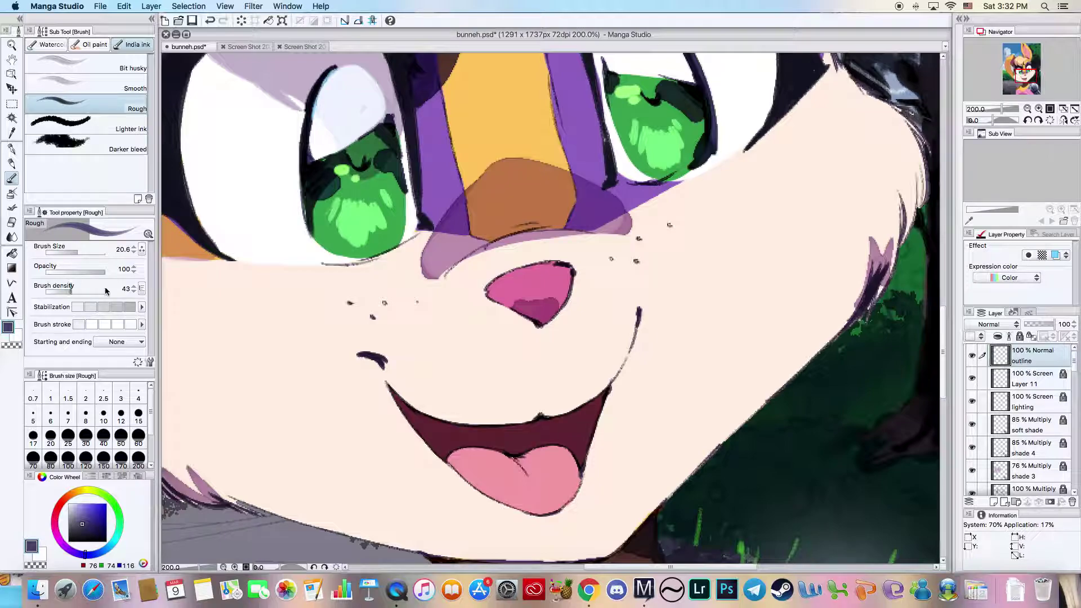
drag(98, 289, 106, 289)
drag(73, 247, 72, 252)
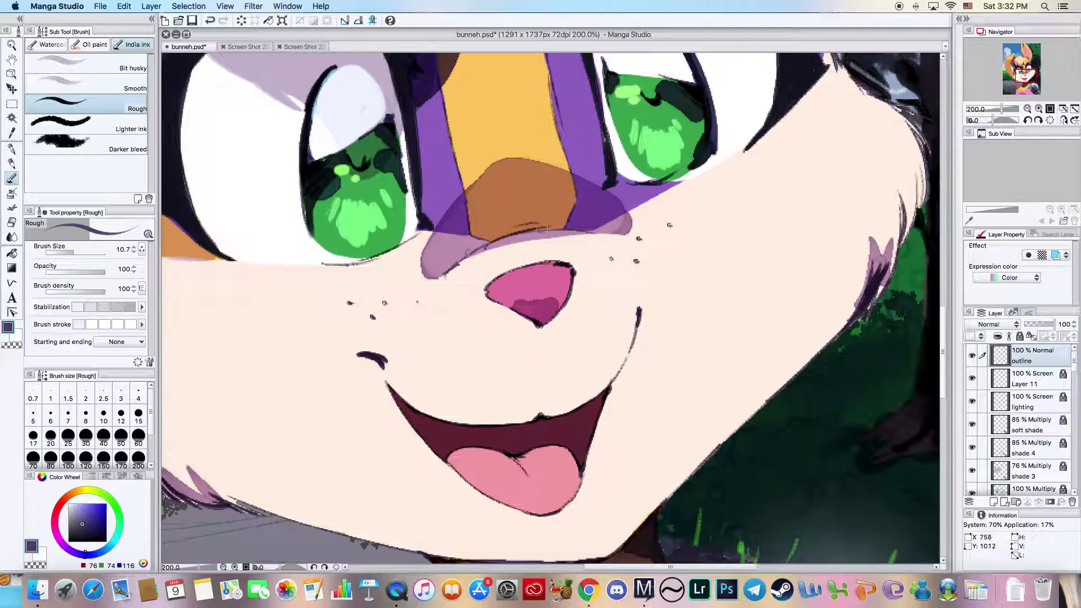
- Set the outline layer to Multiply and darken the lines around the bridge of the nose
click(992, 325)
click(993, 362)
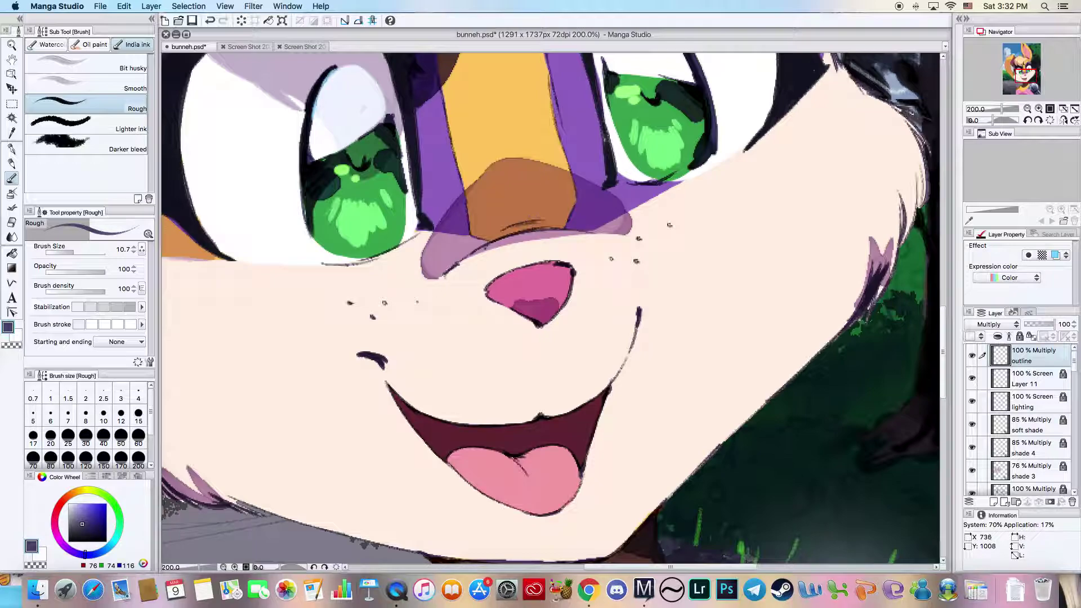
drag(488, 233, 541, 221)
mouse_move(468, 212)
mouse_down()
mouse_move(465, 230)
mouse_move(484, 240)
mouse_up()
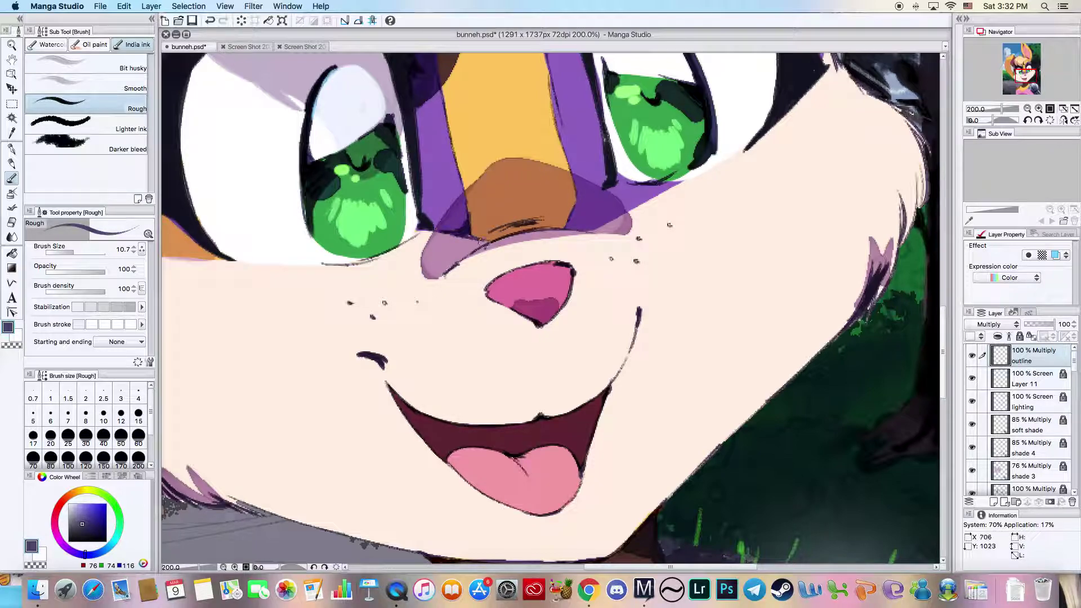
mouse_move(572, 178)
mouse_down()
mouse_move(560, 231)
mouse_move(571, 219)
mouse_move(560, 226)
mouse_move(619, 246)
mouse_up()
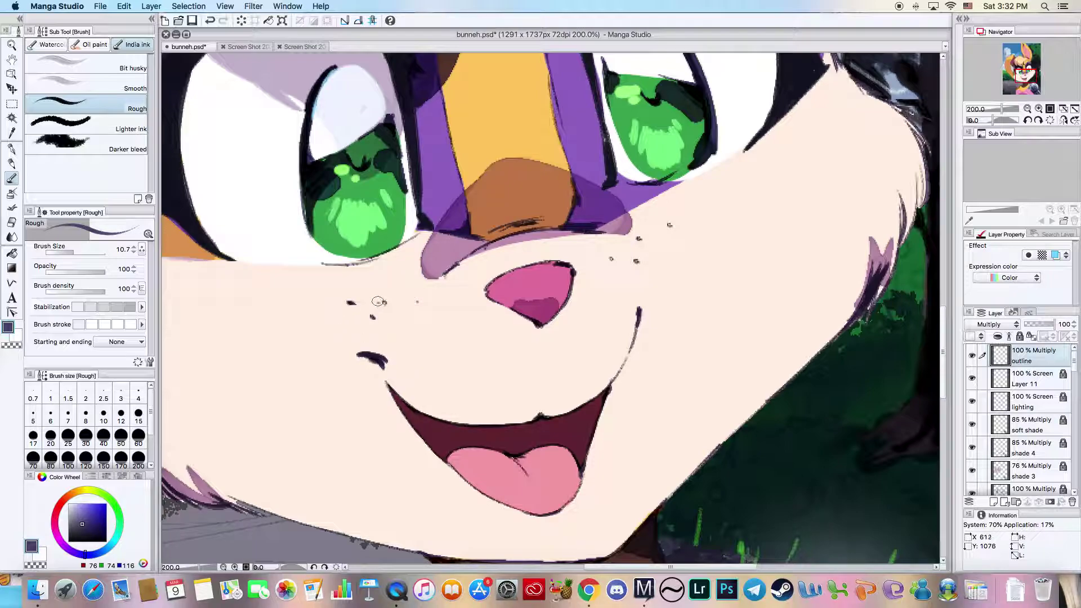
- Darken and add freckles on both cheeks, redoing one misplaced freckle beside the nose
click(373, 319)
drag(397, 323, 405, 323)
drag(652, 257, 655, 249)
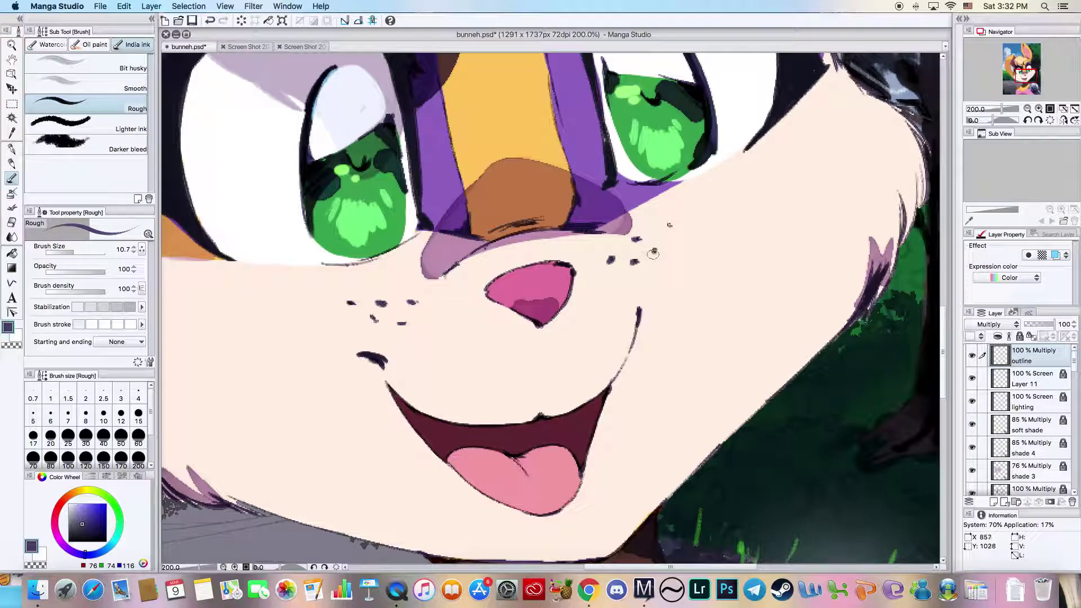
click(209, 20)
click(655, 253)
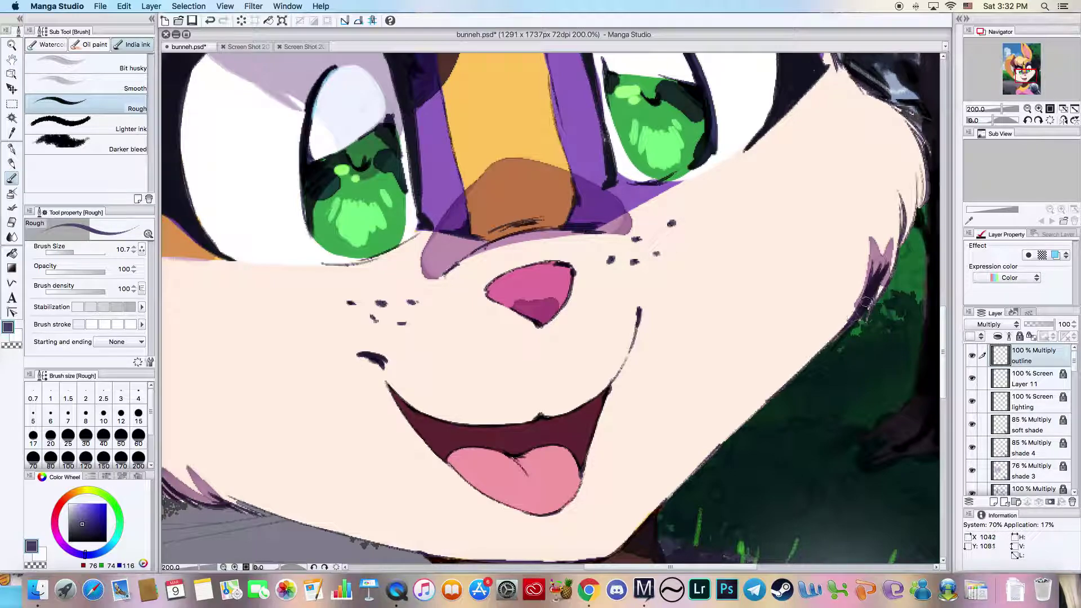
- Darken the fur outline of the cheek nearest the tree and thicken the smile line at the mouth corner
drag(889, 178, 898, 251)
mouse_move(920, 196)
mouse_down()
mouse_move(917, 222)
mouse_move(924, 197)
mouse_up()
drag(457, 459, 578, 377)
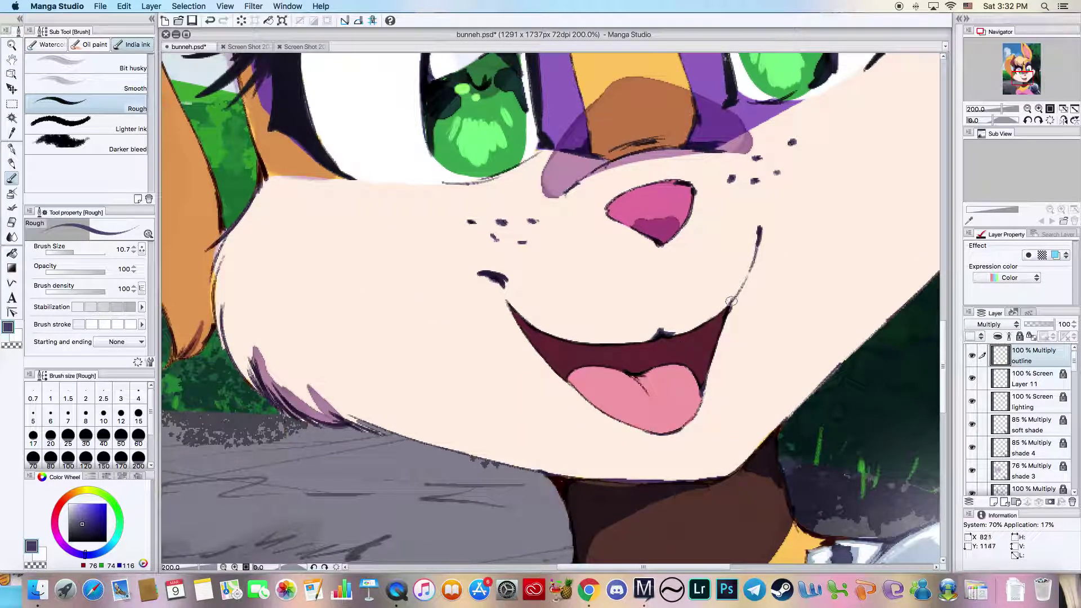
drag(740, 289, 753, 247)
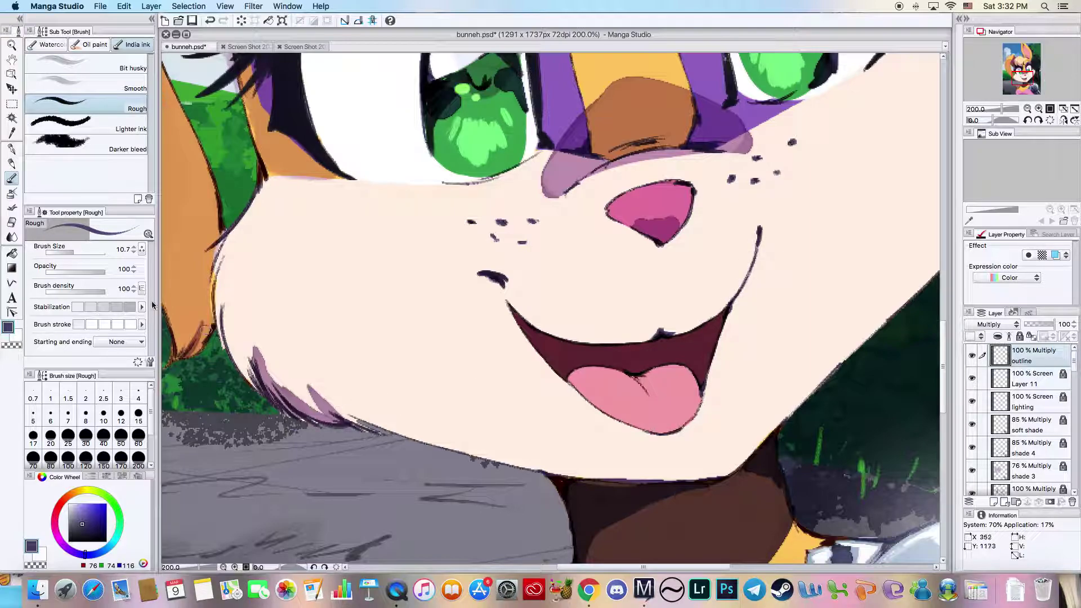
- Thicken the fur outline of the cheek beside the drooping ear and the chin line with brush size 11.7
drag(74, 252, 74, 258)
mouse_move(222, 295)
mouse_down()
mouse_move(224, 342)
mouse_move(236, 361)
mouse_move(248, 357)
mouse_move(261, 386)
mouse_move(331, 427)
mouse_up()
mouse_move(280, 394)
mouse_down()
mouse_move(410, 439)
mouse_move(384, 430)
mouse_move(476, 475)
mouse_move(490, 465)
mouse_move(466, 456)
mouse_move(551, 488)
mouse_move(571, 478)
mouse_move(648, 485)
mouse_up()
drag(566, 492, 575, 476)
- Reinforce the lower edge of the eye beside the drooping ear, check the whole picture and undo the last stroke
drag(438, 362, 557, 457)
mouse_move(454, 269)
mouse_down()
mouse_move(481, 281)
mouse_move(435, 248)
mouse_move(482, 280)
mouse_move(460, 284)
mouse_up()
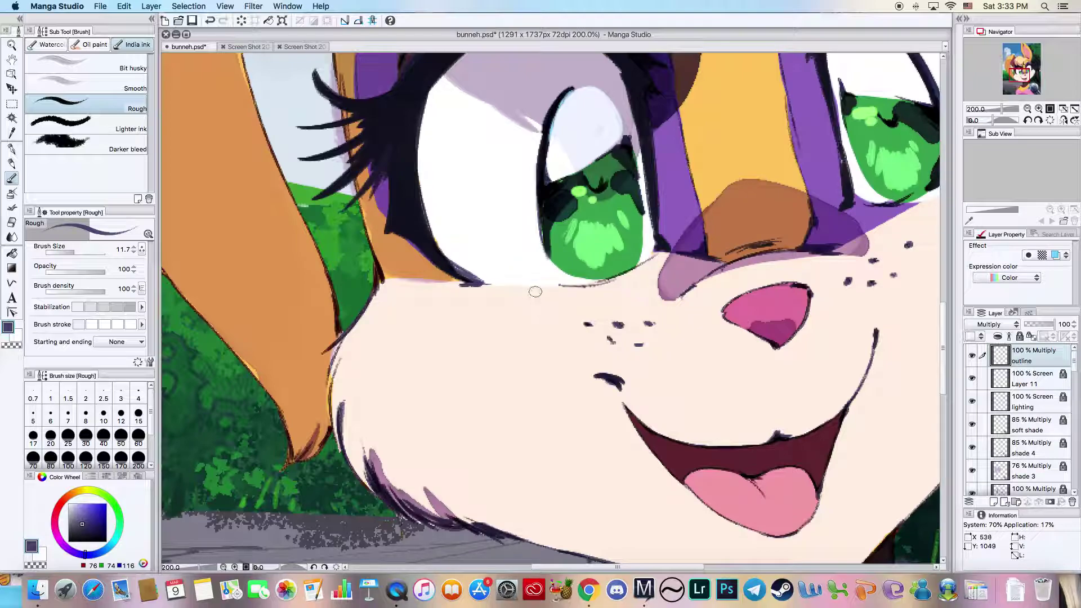
mouse_move(556, 284)
mouse_down()
mouse_move(613, 281)
mouse_move(644, 265)
mouse_up()
click(12, 45)
drag(543, 304, 425, 175)
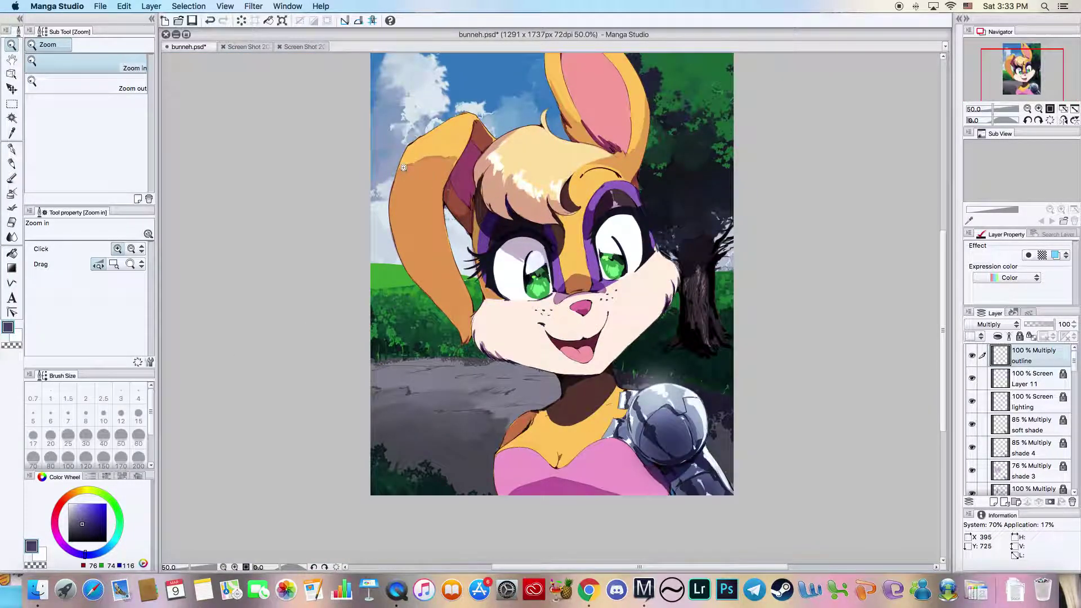
click(209, 20)
scroll(453, 218, up, 3)
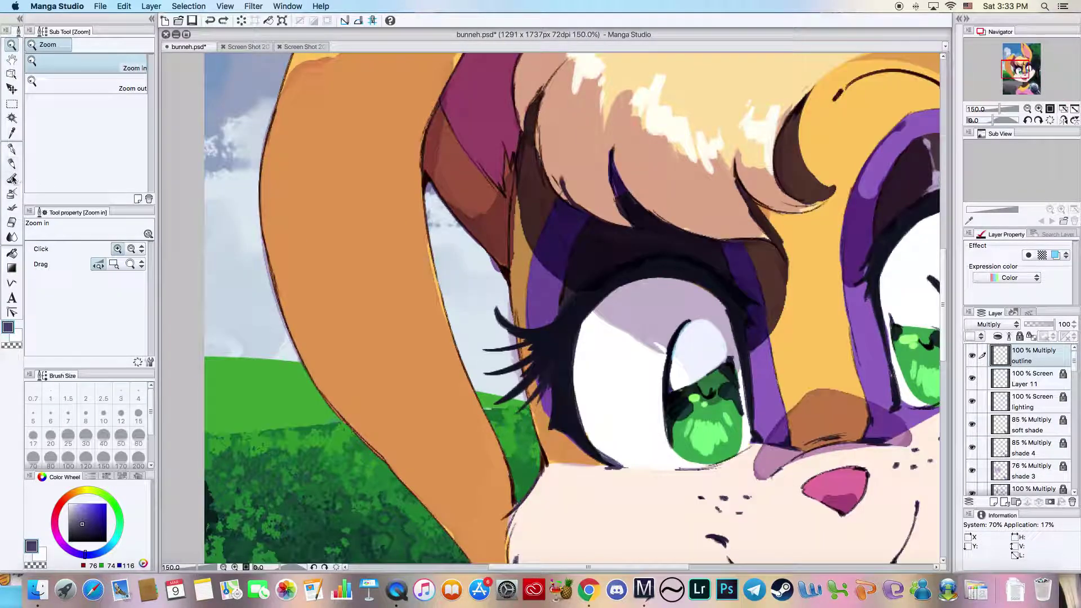
- Darken the inner edge of the drooping ear and the side of the face beside the eyelashes
click(11, 178)
drag(421, 179, 445, 302)
mouse_move(508, 271)
mouse_down()
mouse_move(543, 461)
mouse_move(533, 476)
mouse_up()
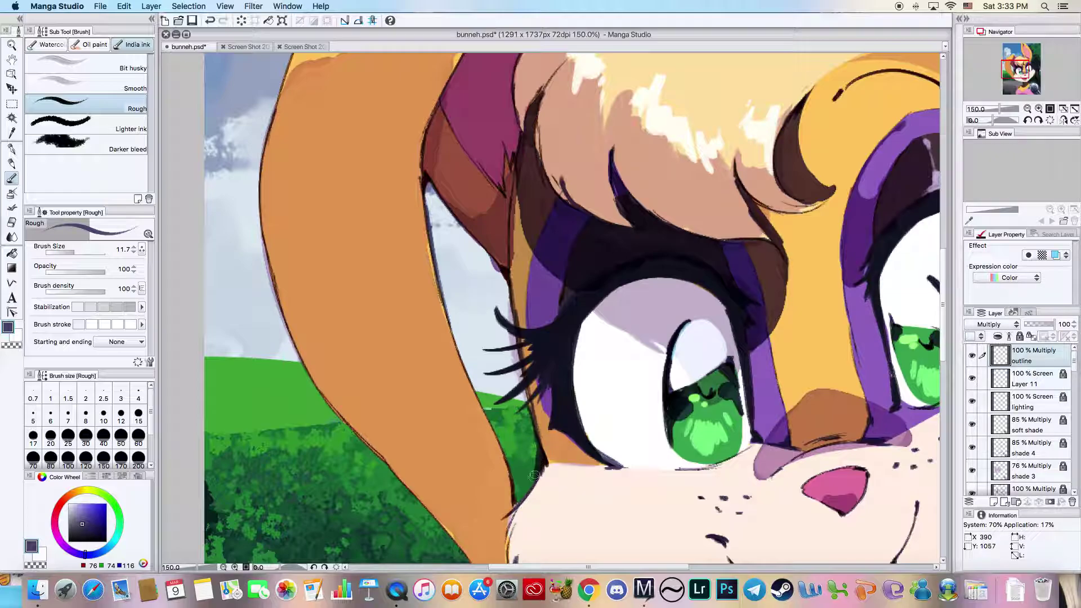
- Darken the outer and inner outlines of the drooping ear down to its tip
drag(482, 410, 513, 486)
mouse_move(273, 282)
mouse_down()
mouse_move(325, 396)
mouse_move(441, 525)
mouse_up()
drag(440, 392, 434, 214)
drag(437, 356, 464, 398)
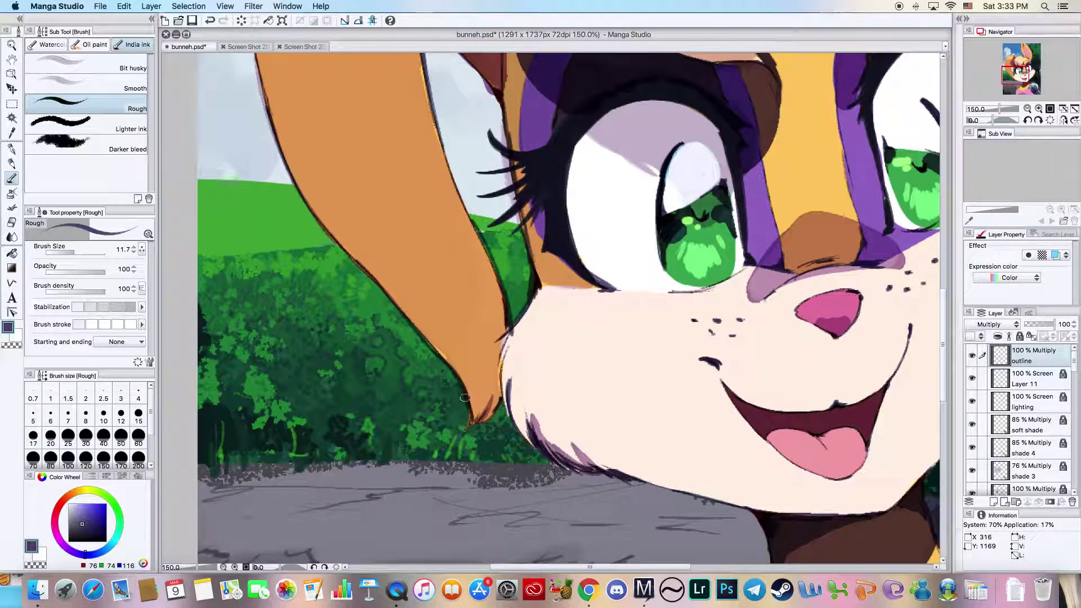
drag(382, 240, 368, 398)
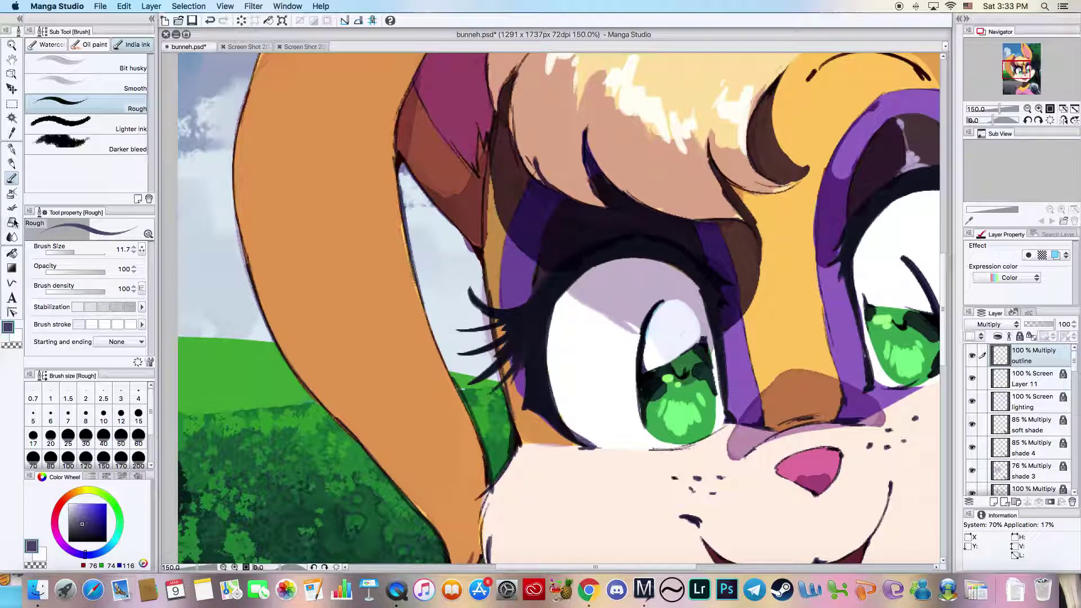
- Erase the excess line at the side of the face above the eyelashes and darken the lower point of the drooping ear's inner fur
key(e)
drag(496, 301, 491, 264)
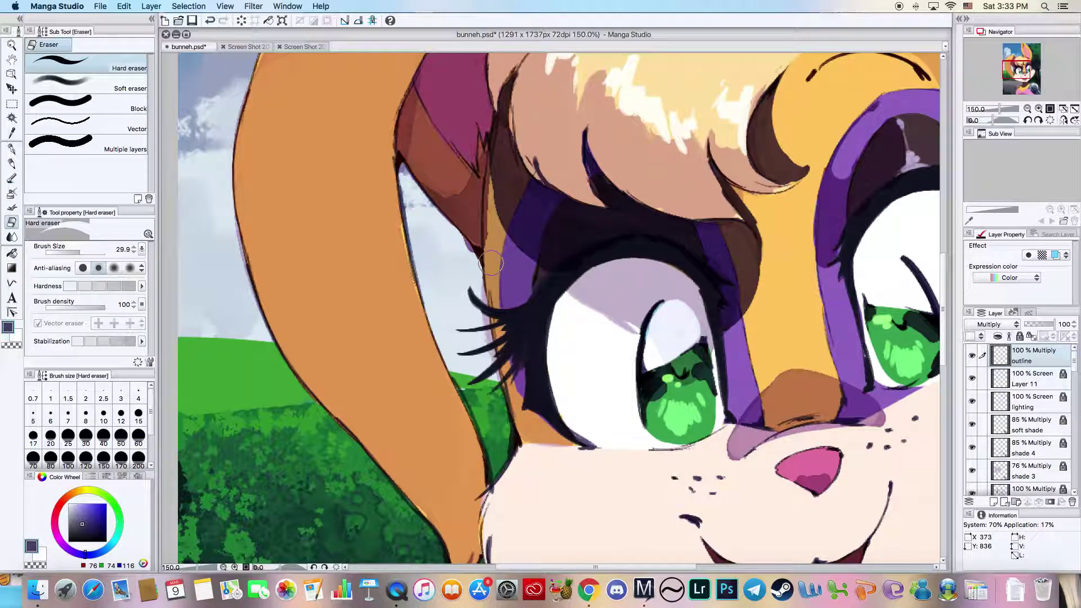
key(b)
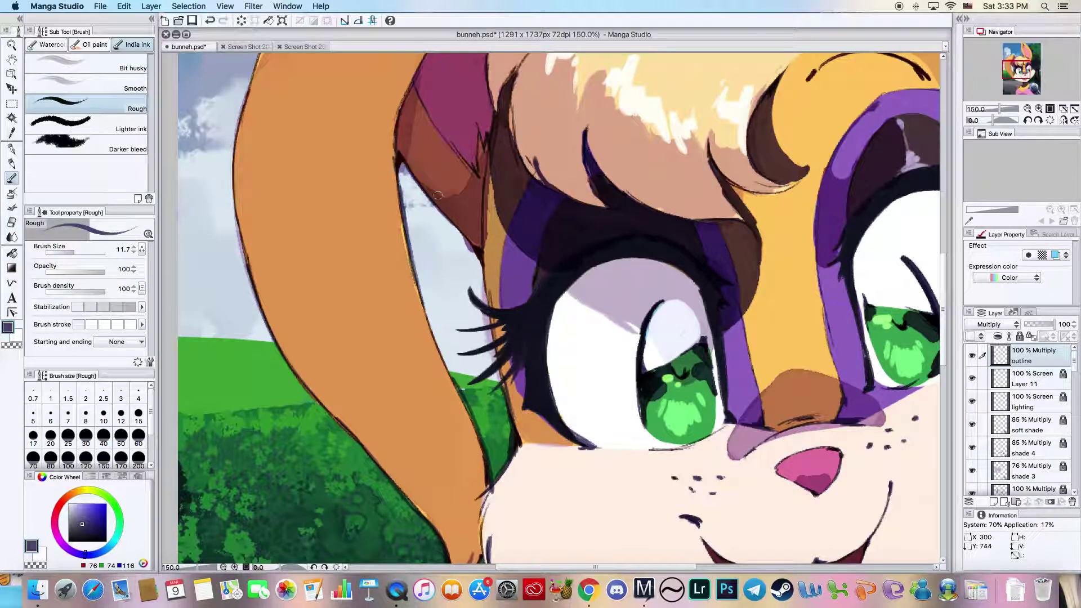
mouse_move(459, 236)
mouse_down()
mouse_move(481, 274)
mouse_move(437, 213)
mouse_move(477, 242)
mouse_up()
drag(475, 229, 479, 220)
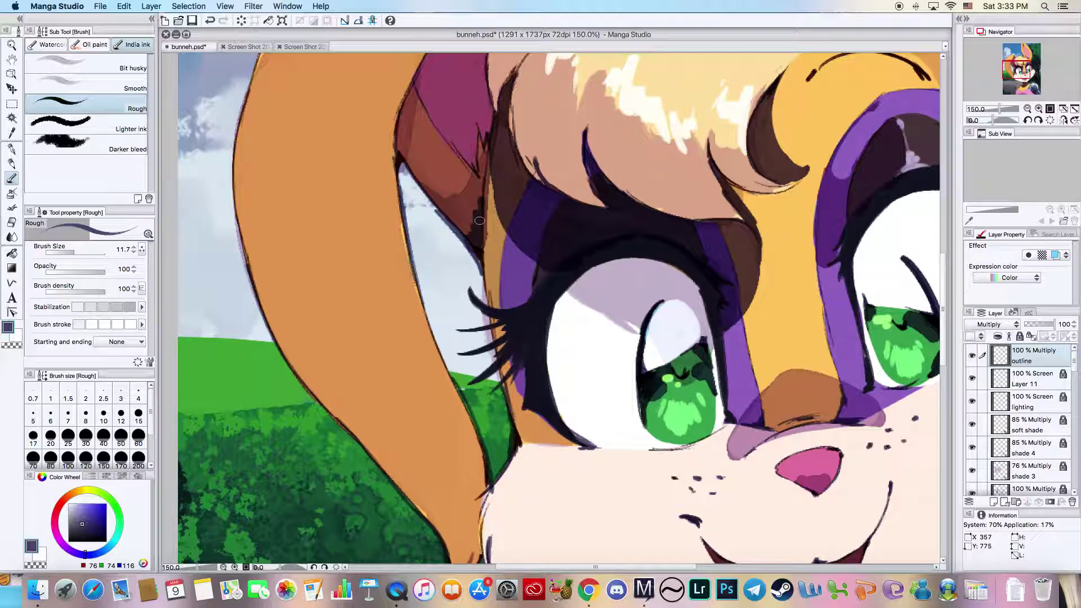
- Shade the brown inner fur and the top fold of the drooping ear with the Rough brush at size 24.8
click(11, 222)
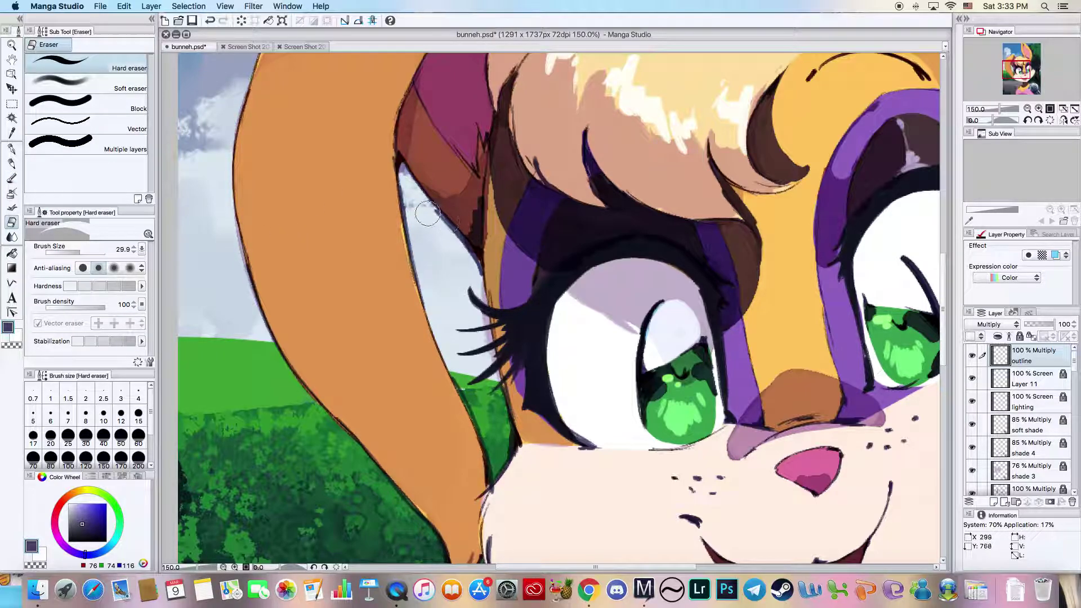
click(11, 178)
drag(416, 87, 399, 133)
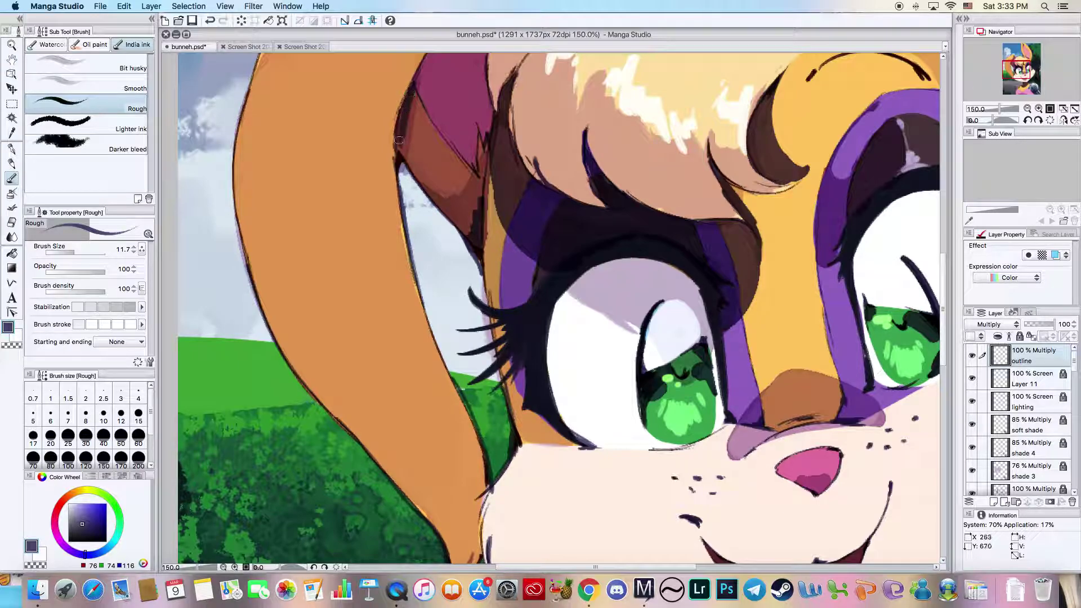
click(78, 251)
mouse_move(418, 90)
mouse_down()
mouse_move(409, 136)
mouse_move(411, 88)
mouse_move(429, 188)
mouse_move(407, 155)
mouse_move(437, 203)
mouse_up()
drag(411, 133, 420, 69)
drag(443, 179, 409, 276)
mouse_move(381, 159)
mouse_down()
mouse_move(398, 139)
mouse_move(385, 183)
mouse_move(399, 143)
mouse_move(386, 260)
mouse_move(390, 191)
mouse_move(389, 264)
mouse_move(416, 297)
mouse_move(445, 299)
mouse_move(424, 320)
mouse_move(432, 332)
mouse_move(452, 238)
mouse_up()
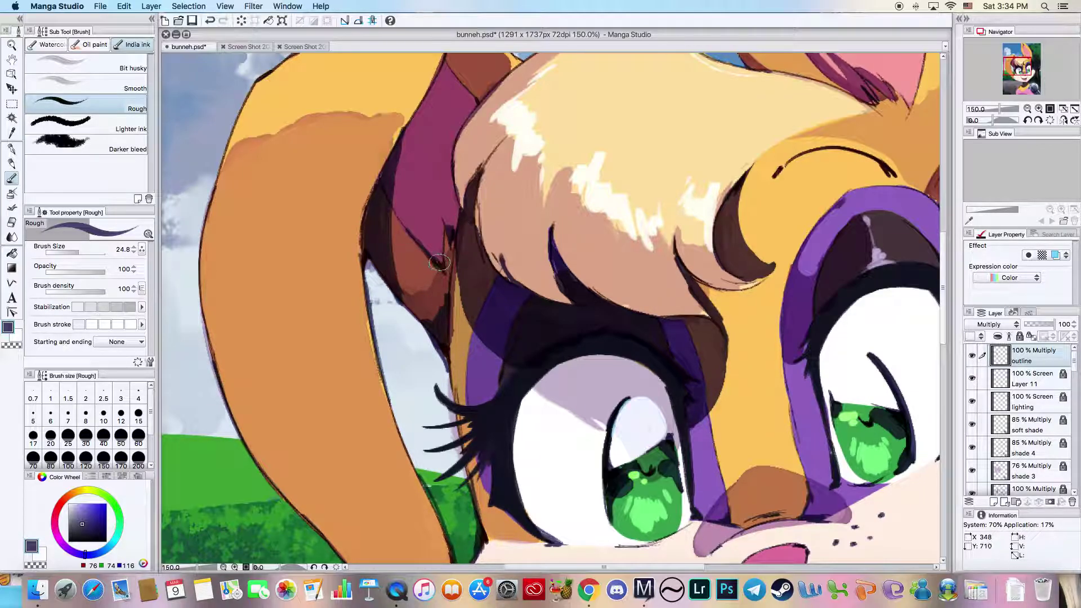
scroll(531, 224, up, 3)
drag(447, 72, 435, 106)
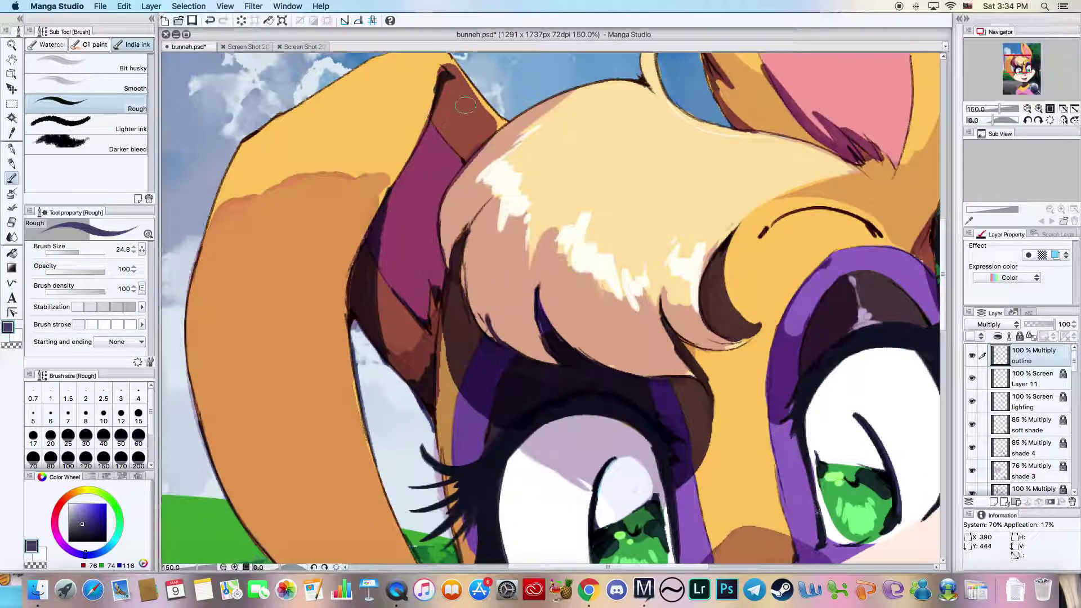
- Darken the base of the upright ear beside the hair tuft and check the whole picture
mouse_move(853, 203)
mouse_down()
mouse_move(596, 145)
mouse_move(511, 274)
mouse_up()
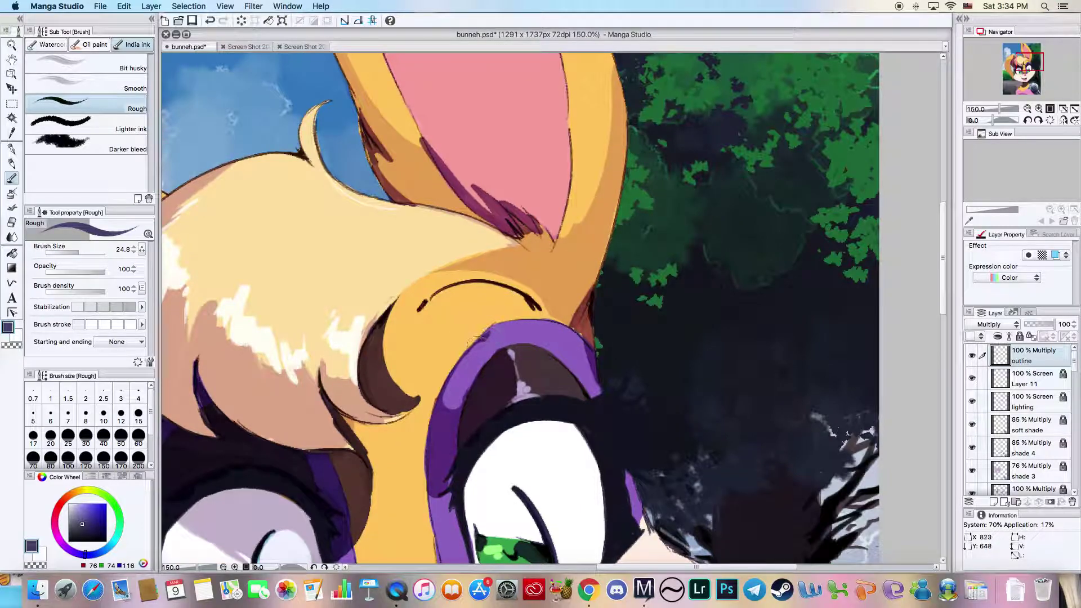
mouse_move(367, 154)
mouse_down()
mouse_move(395, 202)
mouse_move(369, 167)
mouse_up()
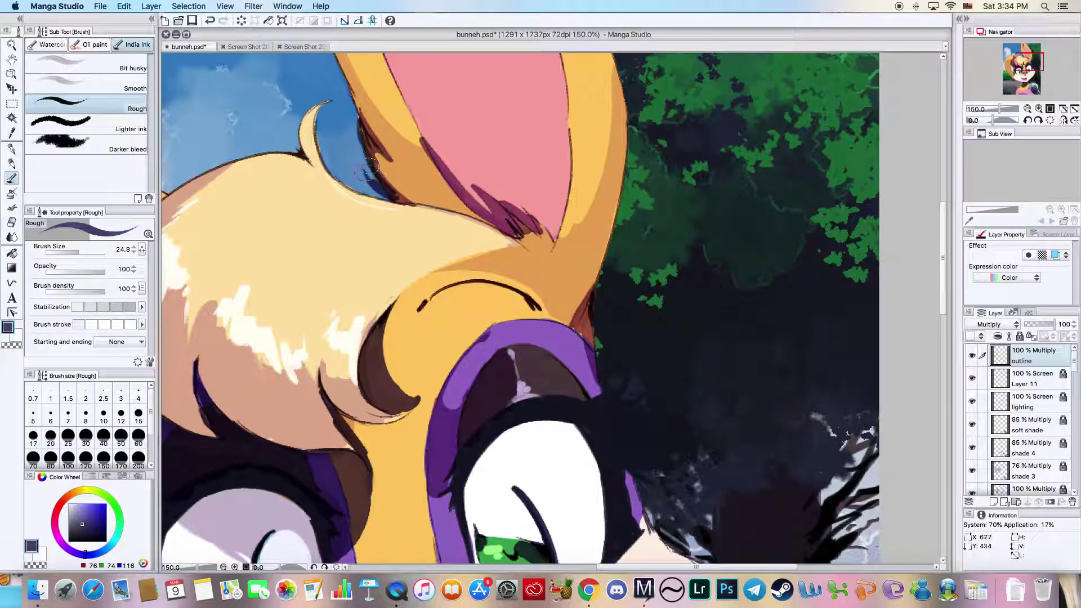
double_click(11, 45)
drag(444, 340, 472, 364)
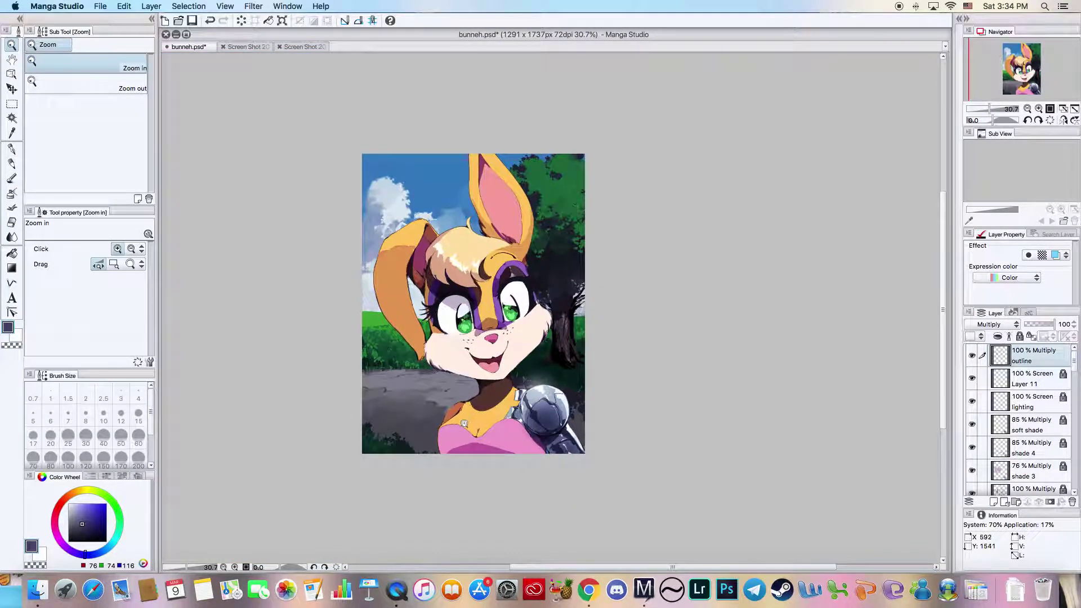
- Thicken the outline along the outer side of the pink top and trim it with the Hard eraser
click(468, 423)
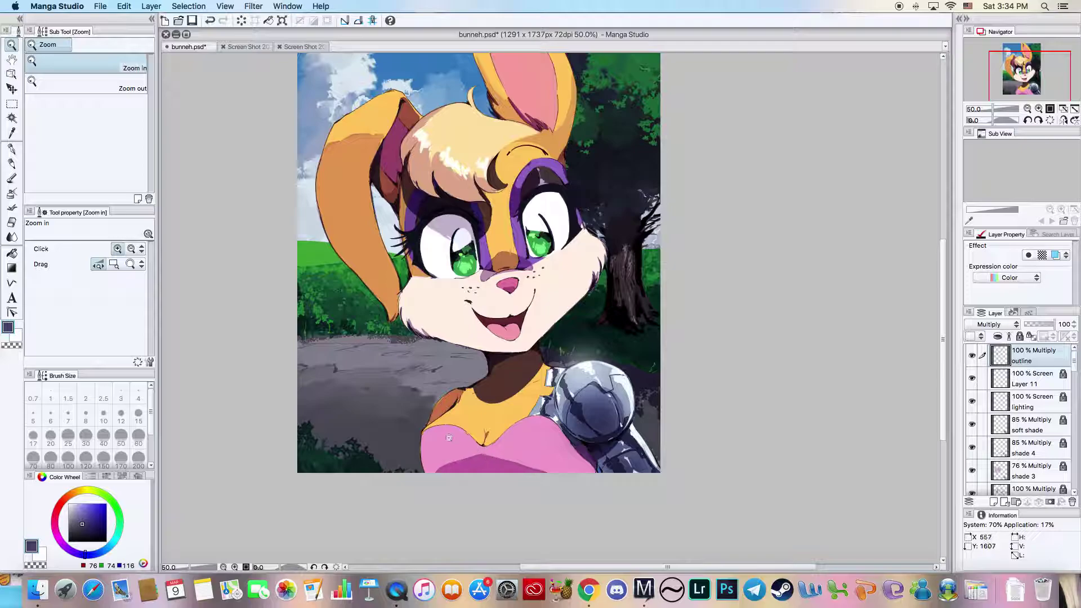
scroll(450, 437, up, 3)
key(b)
drag(387, 433, 377, 513)
drag(374, 473, 382, 542)
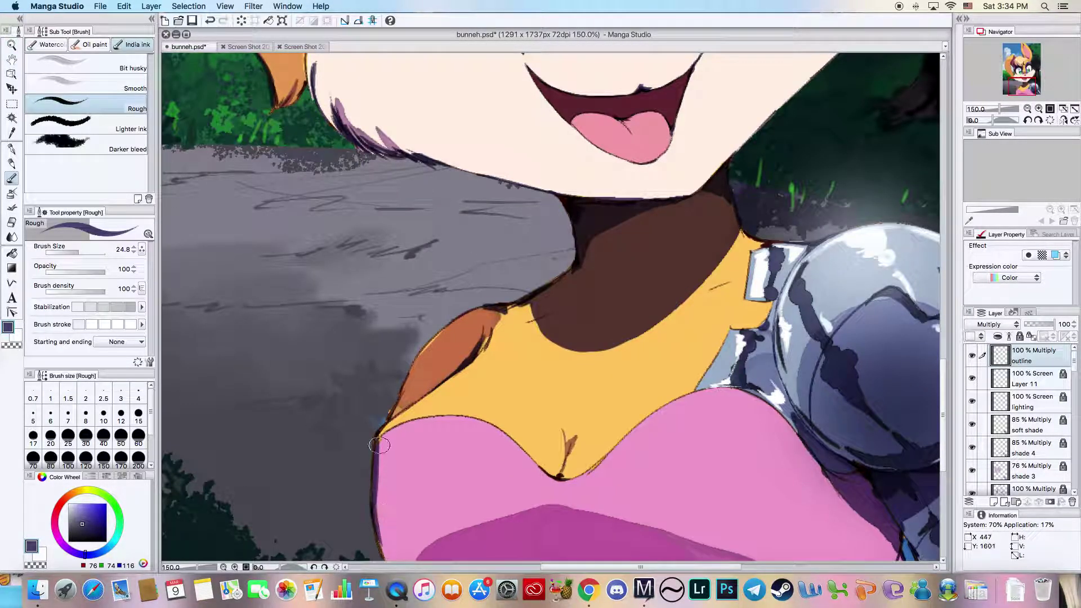
key(e)
drag(381, 434, 387, 555)
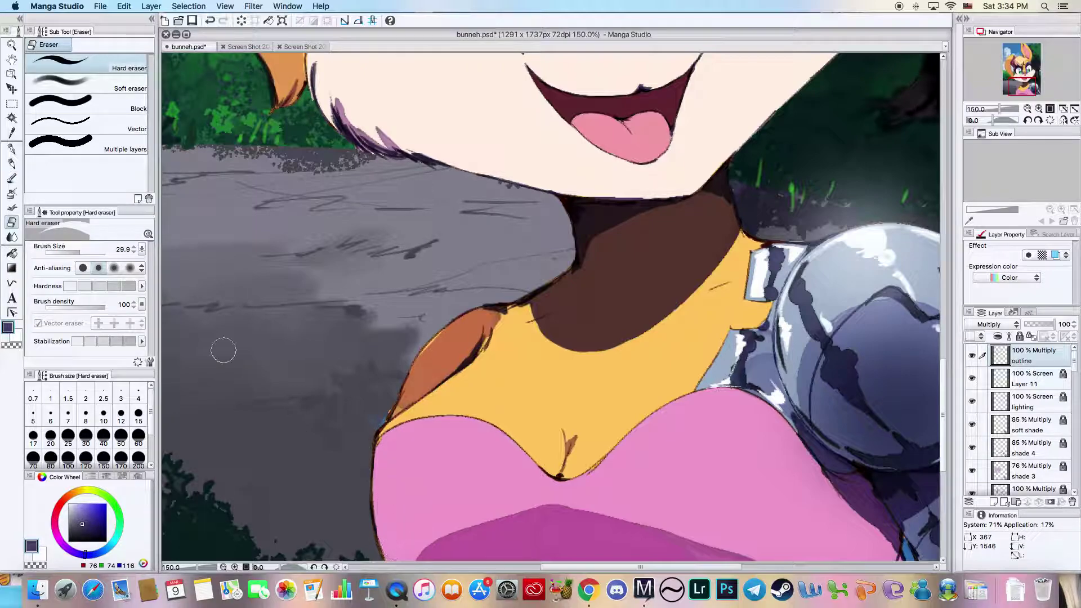
- Thicken the outline of the bare shoulder, trim it with the Hard eraser and lock the outline layer
click(9, 179)
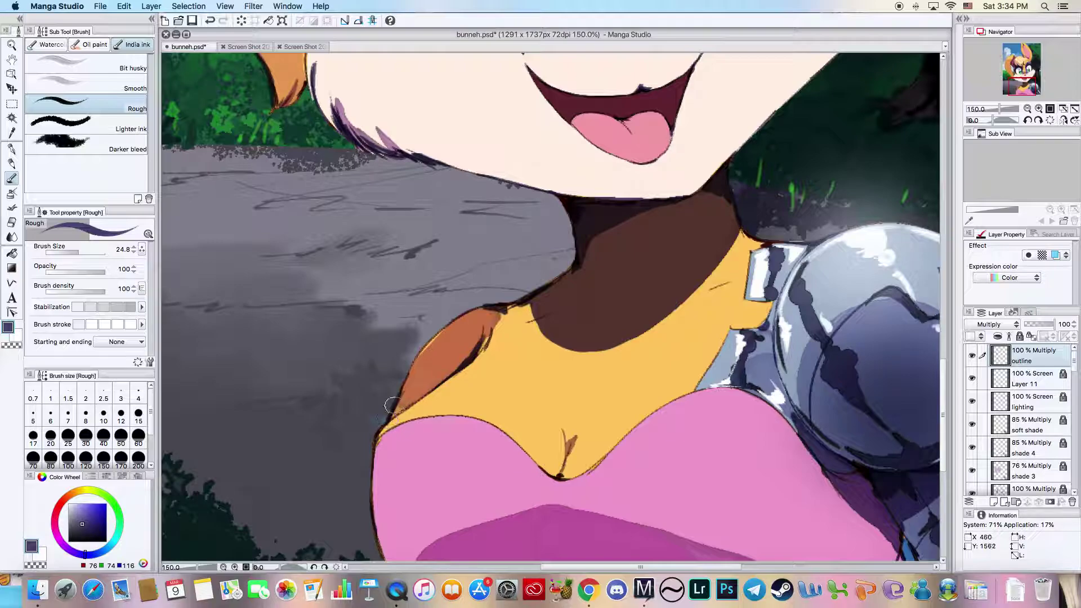
mouse_move(408, 375)
mouse_down()
mouse_move(450, 323)
mouse_move(434, 333)
mouse_move(493, 319)
mouse_up()
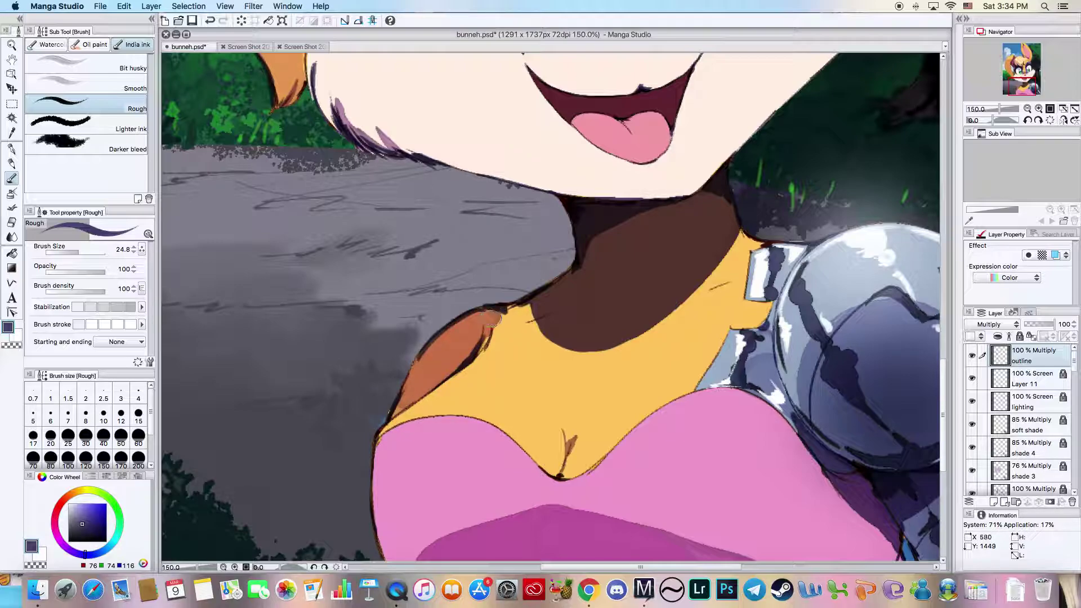
click(11, 222)
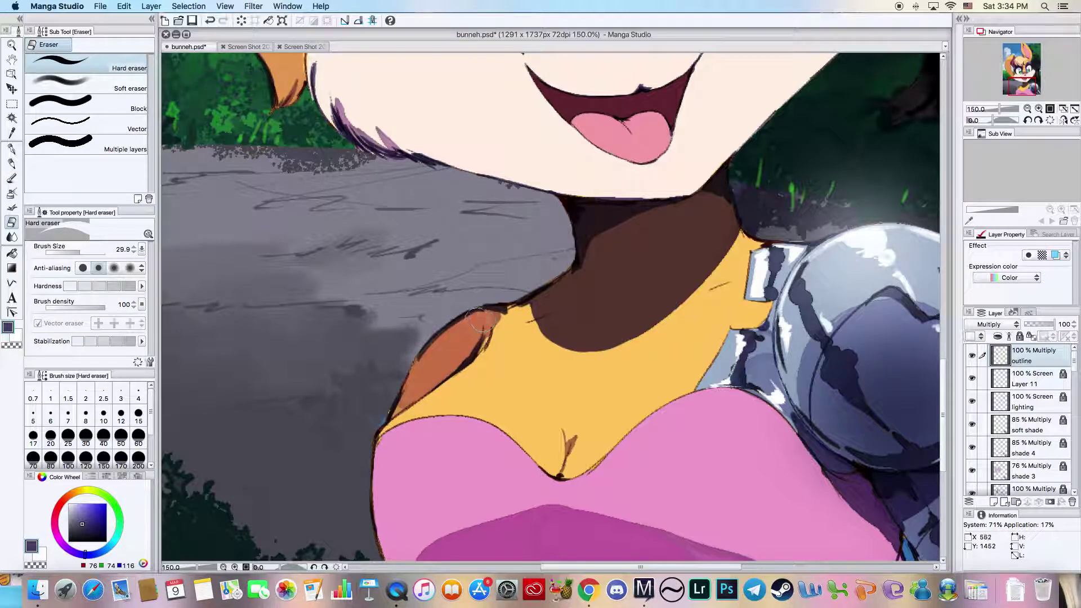
mouse_move(479, 313)
mouse_down()
mouse_move(398, 379)
mouse_move(382, 410)
mouse_up()
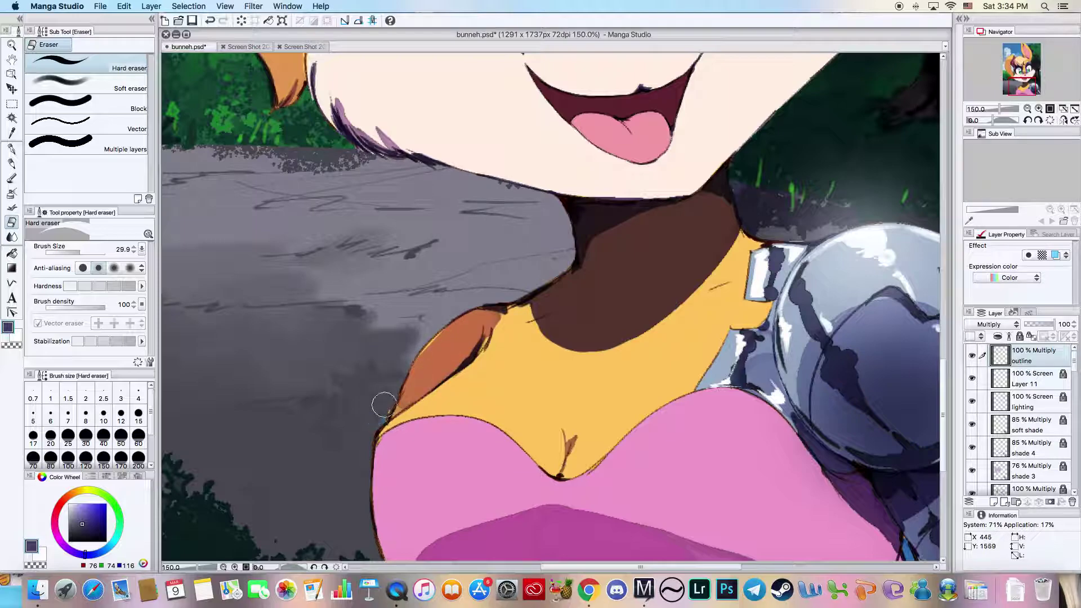
click(1018, 336)
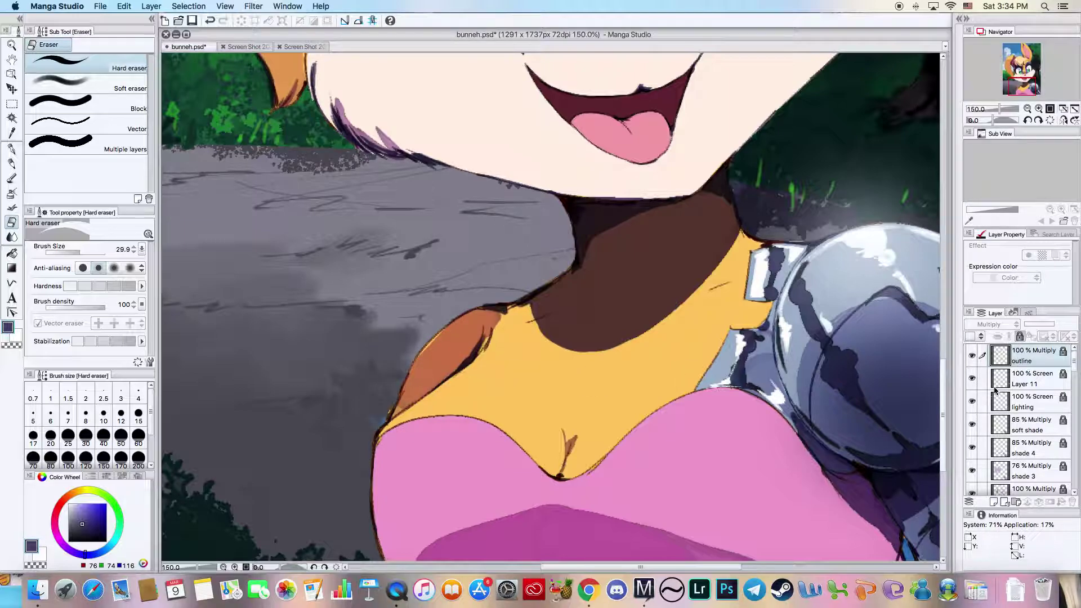
- Toggle the visibility of shade 4, shade 3, shade 2 and Layer 10 to compare their content, and select Layer 10 unlocked
click(971, 449)
click(971, 448)
click(969, 472)
click(969, 471)
drag(1073, 362, 1072, 383)
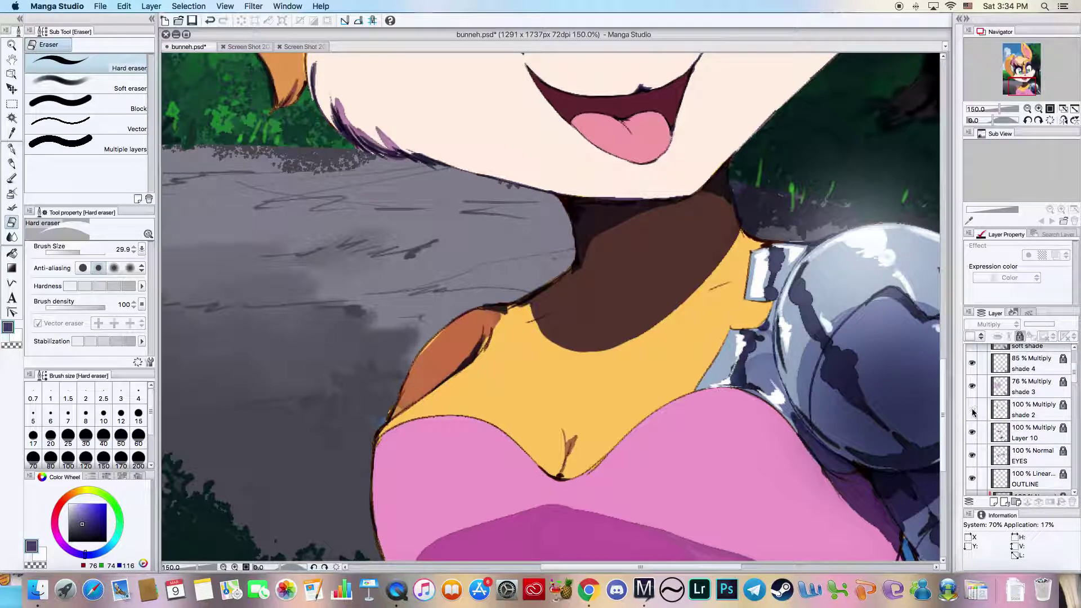
click(971, 410)
click(971, 410)
click(970, 432)
click(971, 432)
click(1007, 432)
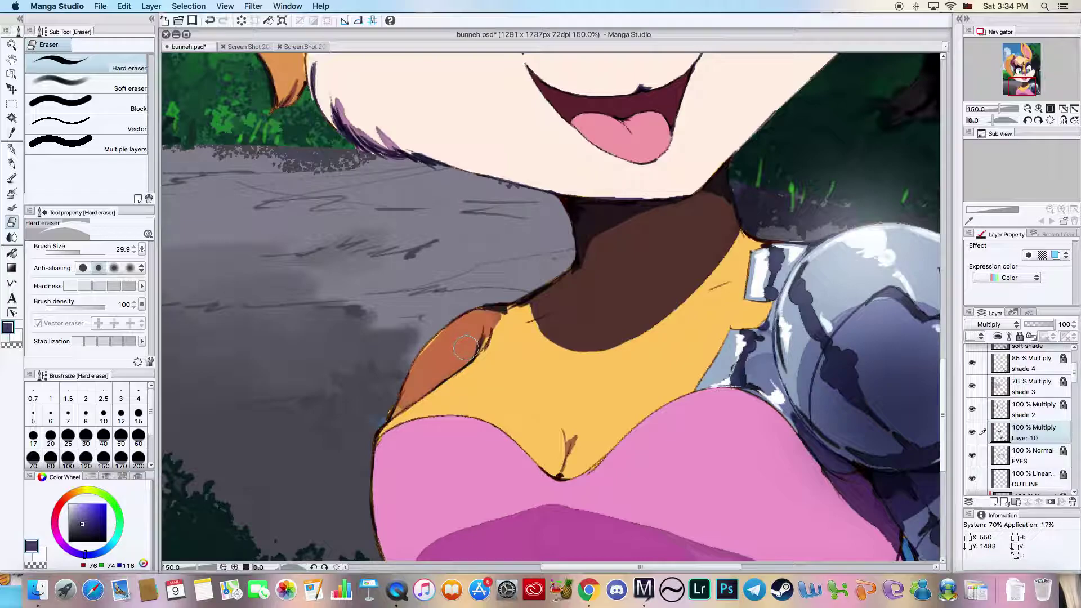
- Check the whole picture and save the file
click(11, 45)
drag(512, 299, 349, 291)
click(484, 176)
click(481, 174)
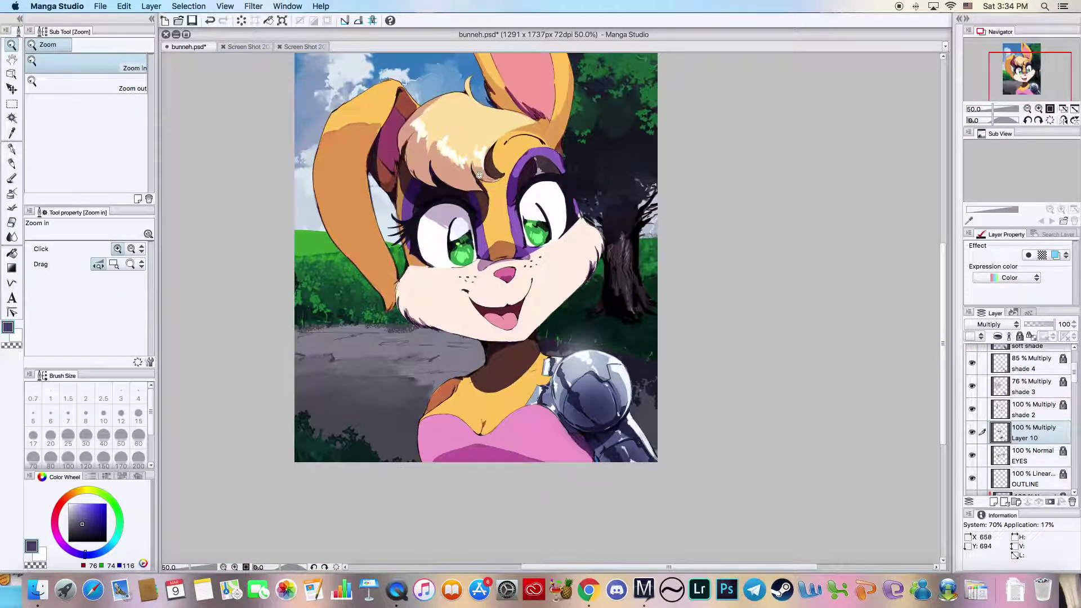
key(super+s)
click(482, 268)
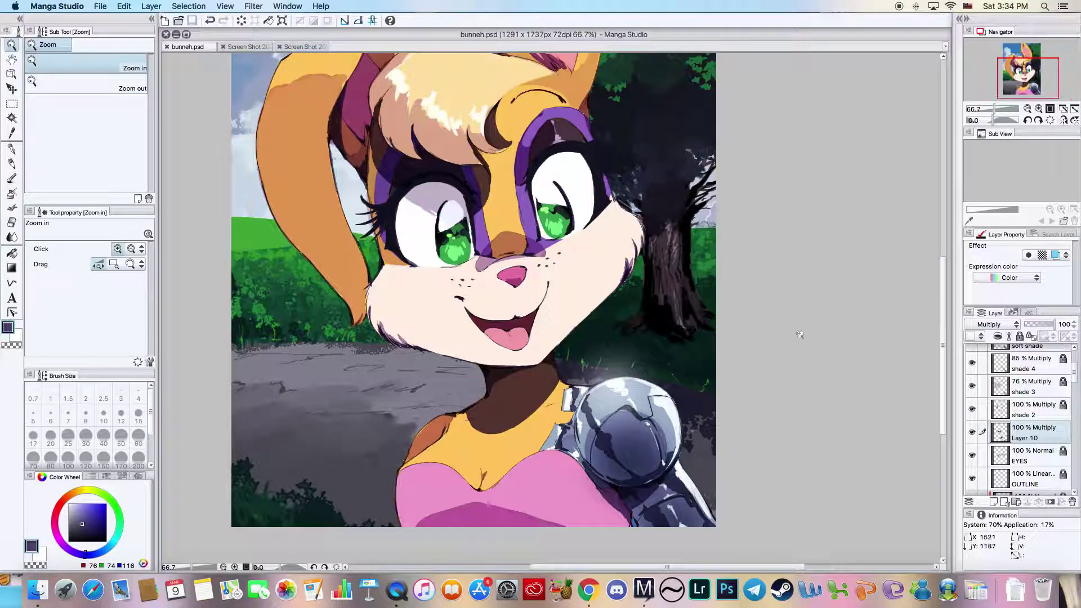
- Lock Layer 10 and add a layer named bloosh above the outline layer, with Darken blending and 81% opacity
click(1019, 336)
scroll(1020, 393, up, 3)
click(1027, 364)
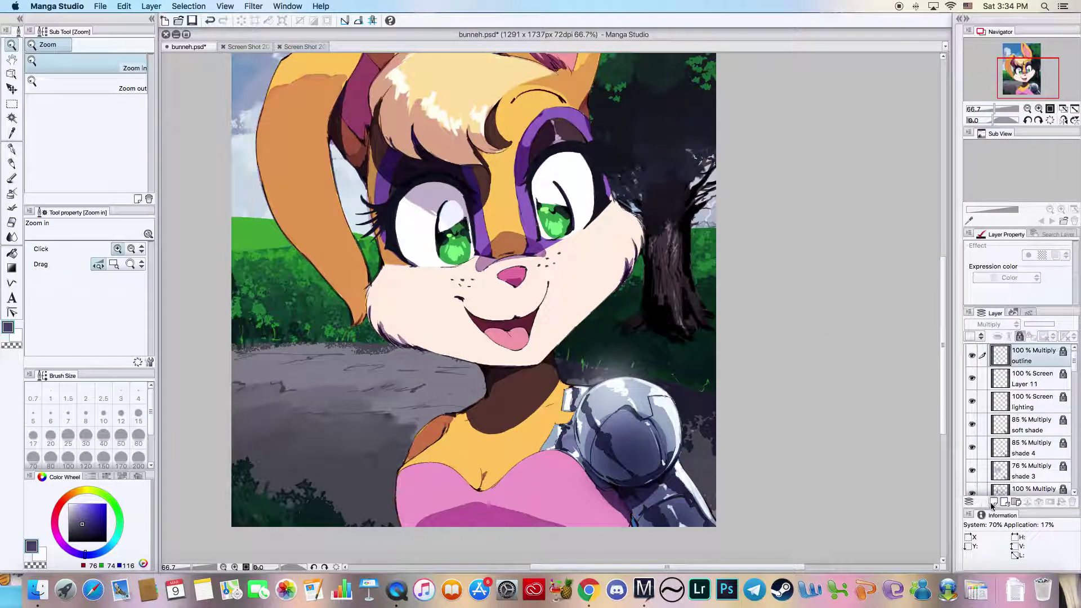
click(993, 502)
double_click(1022, 361)
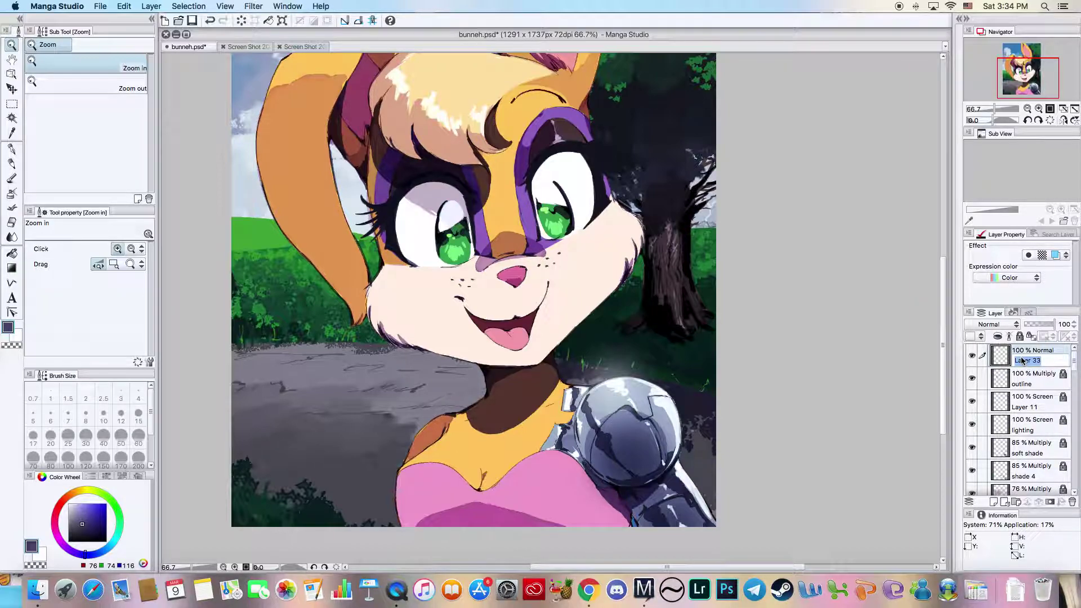
text(blush)
key(Return)
click(991, 324)
click(991, 348)
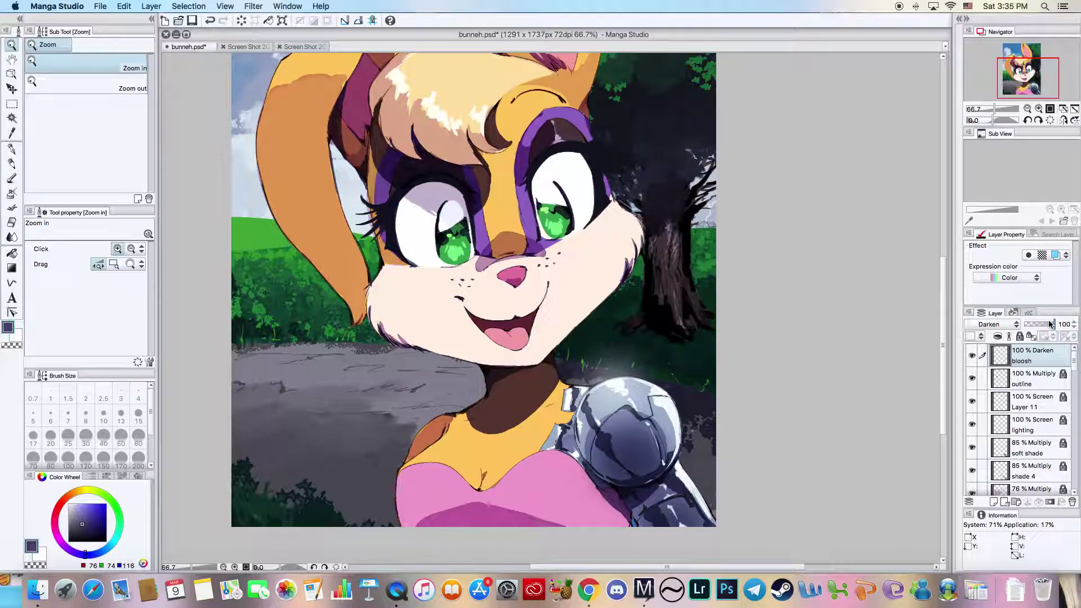
- Airbrush a pink blush (RGB 233, 109, 153) on both cheeks with the Soft airbrush at size 193.5
click(57, 520)
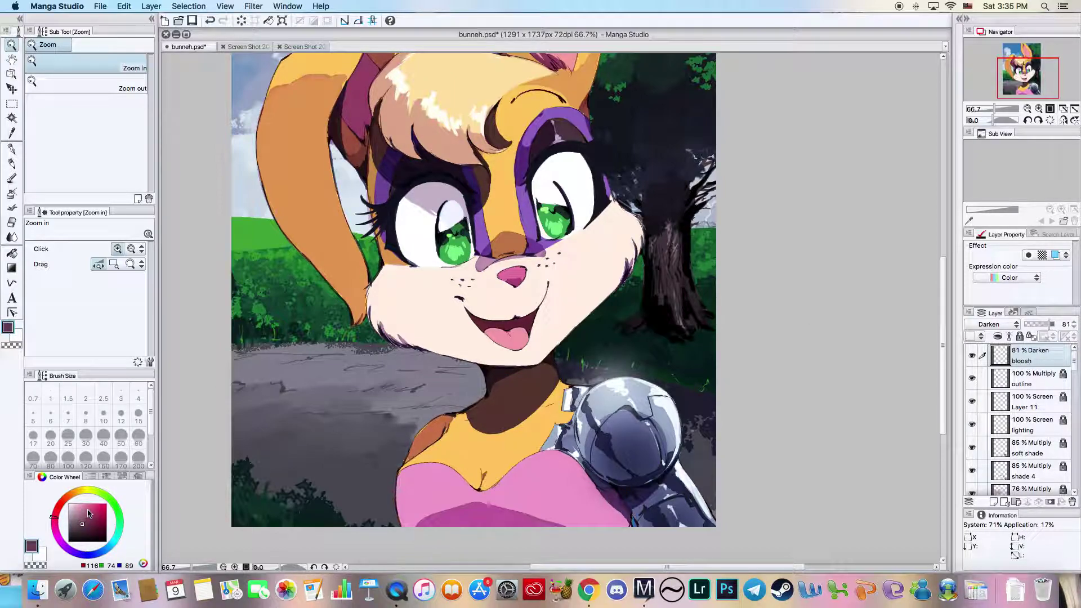
drag(88, 513, 89, 510)
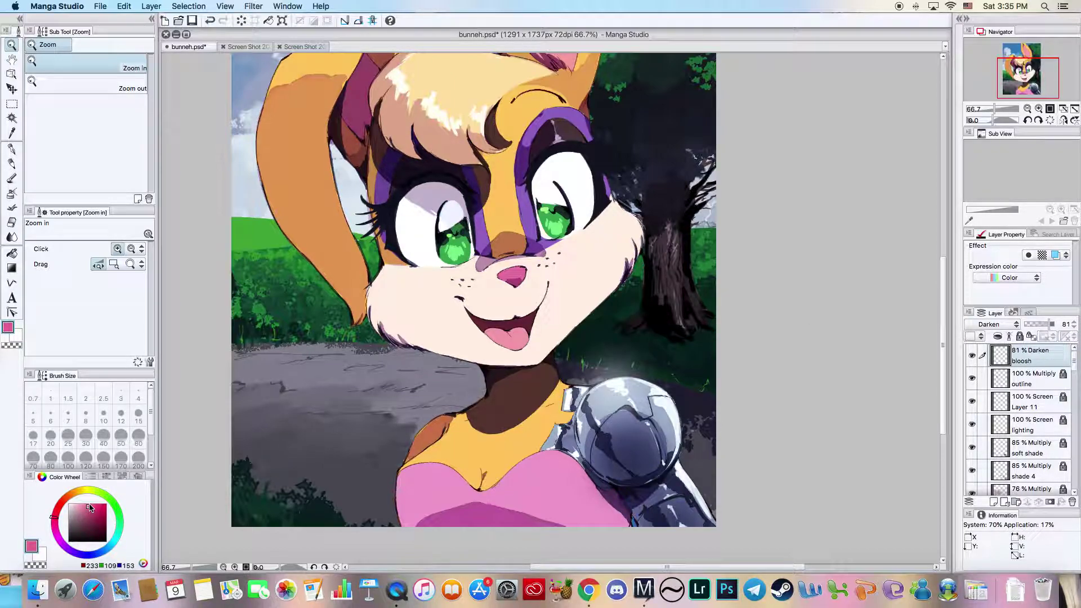
click(11, 195)
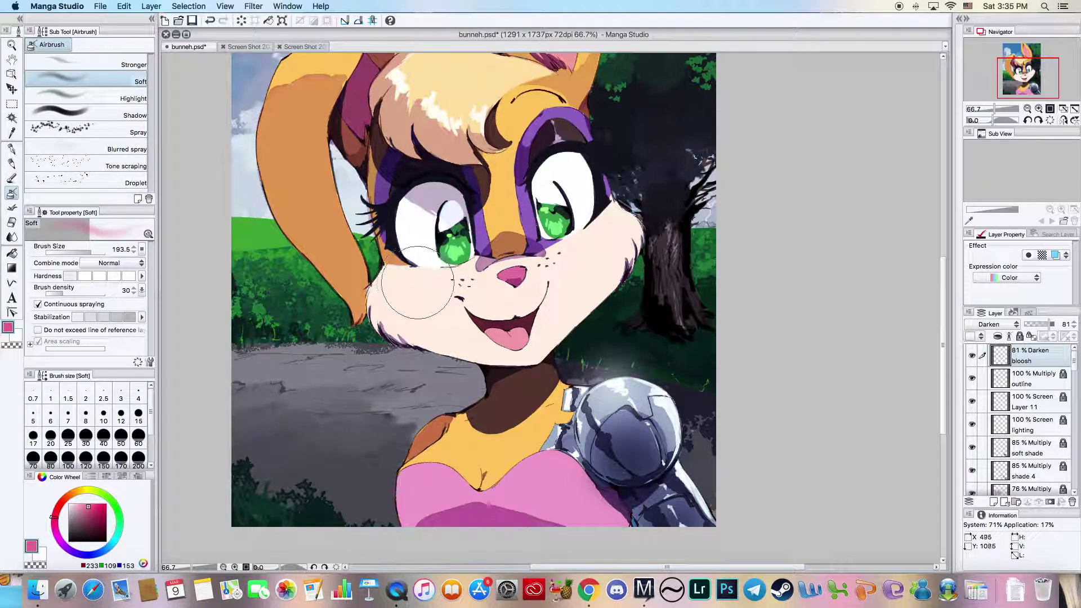
drag(417, 283, 444, 284)
drag(553, 263, 581, 259)
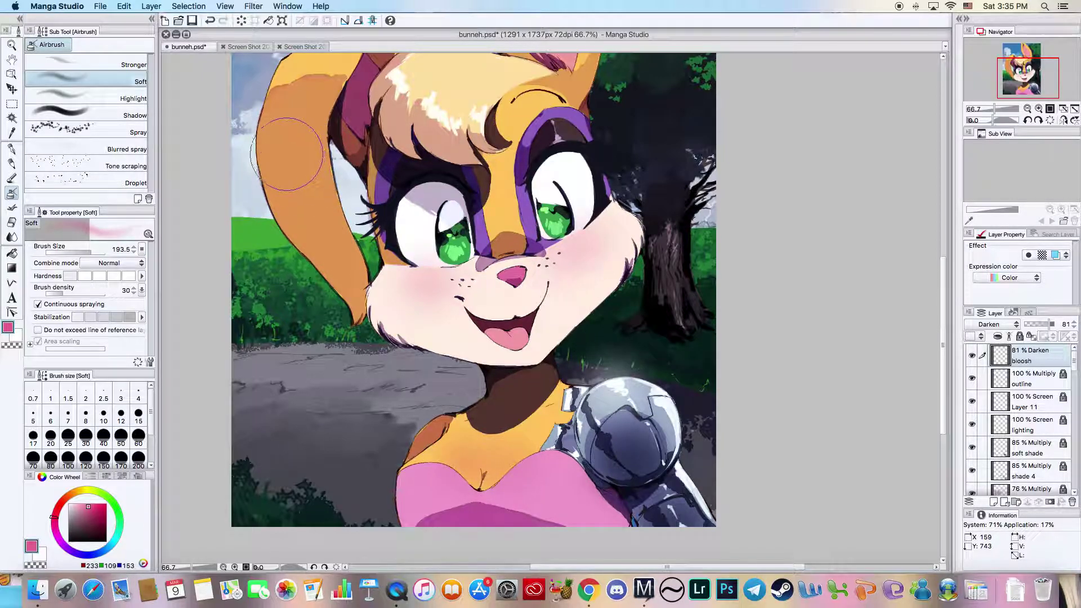
- Airbrush a darker pink tint (RGB 188, 91, 125) along the drooping ear, undoing the first attempt and repainting it
scroll(289, 158, up, 2)
scroll(290, 157, left, 1)
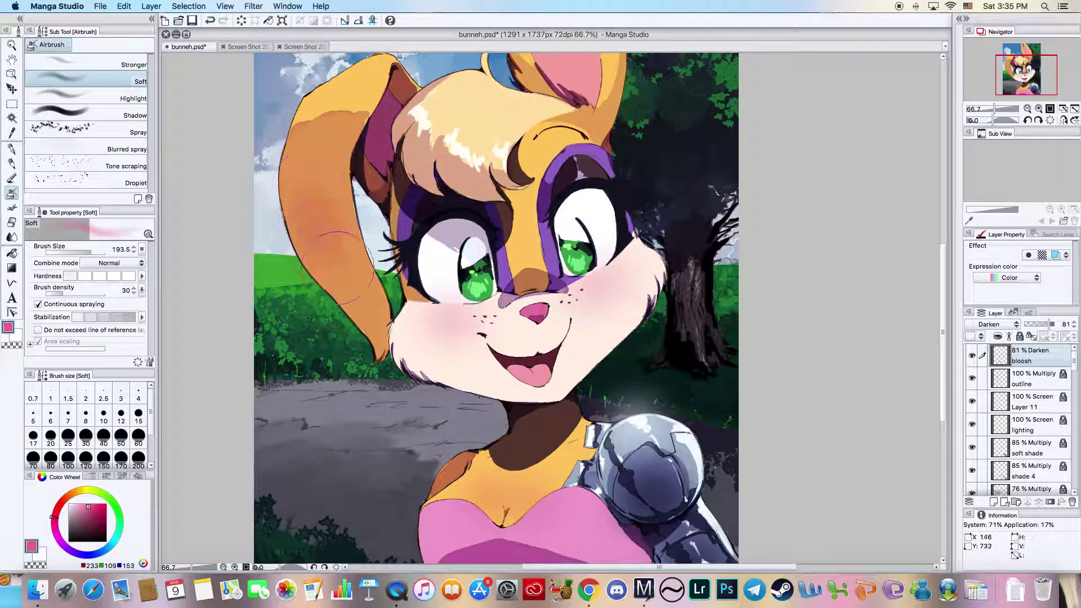
click(87, 517)
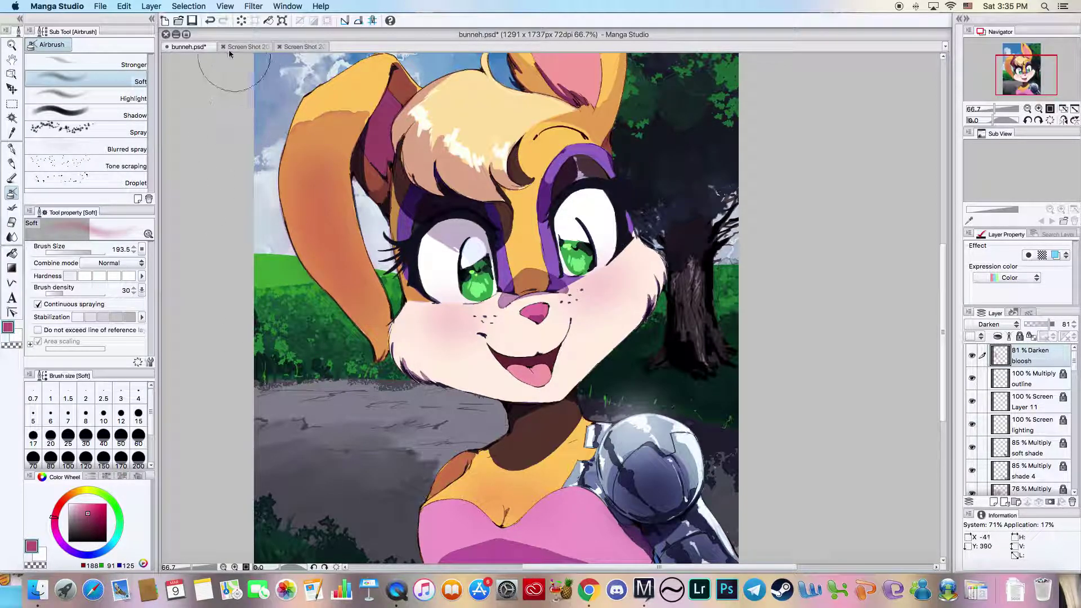
click(209, 21)
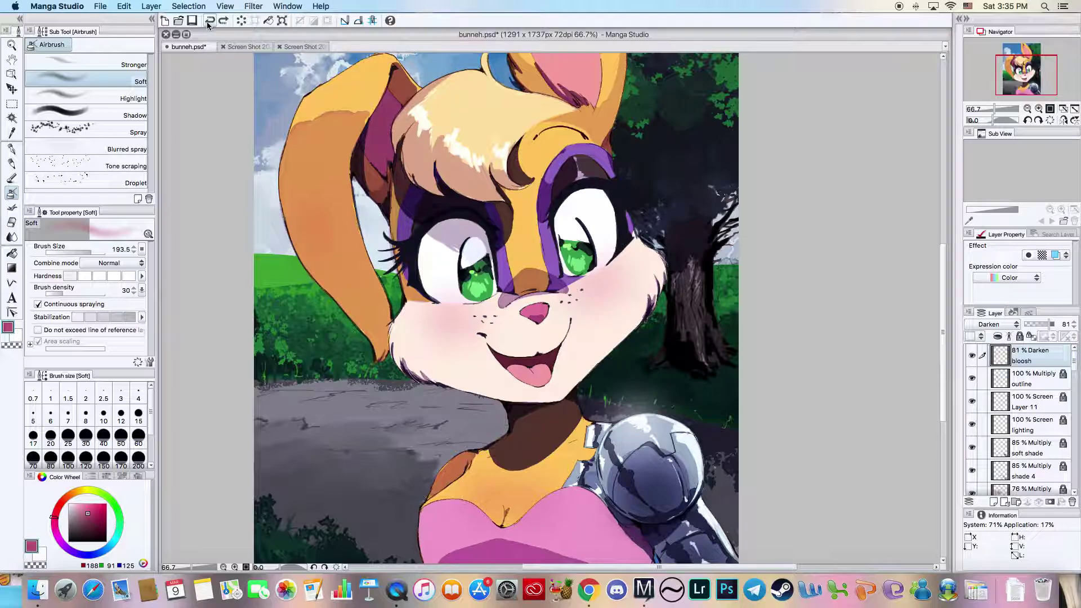
drag(309, 177, 368, 332)
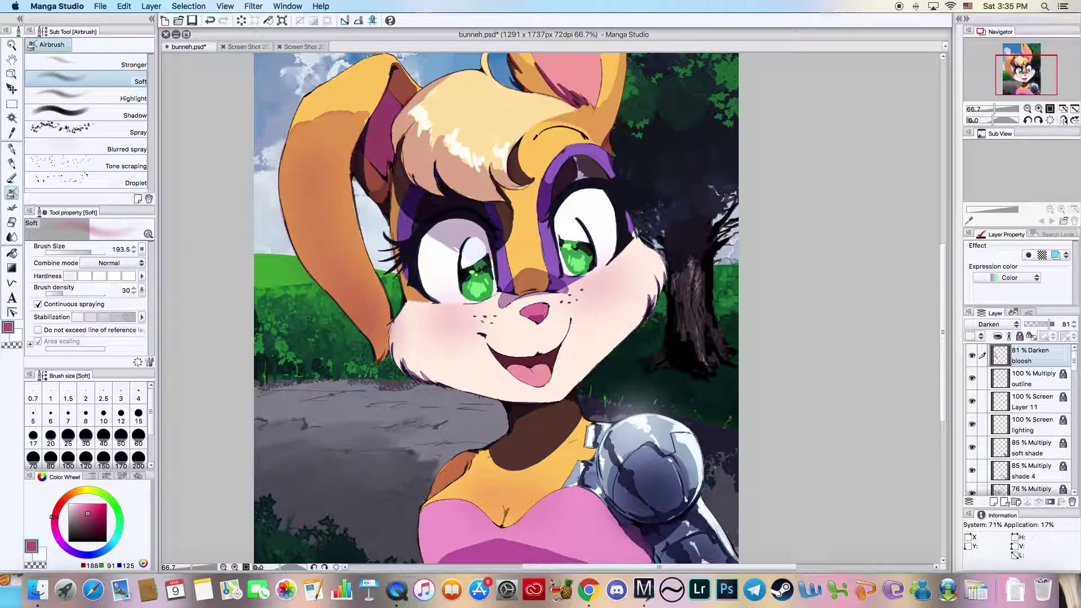
- Erase the existing blush from both cheeks with the Hard eraser at size 91.6
click(11, 222)
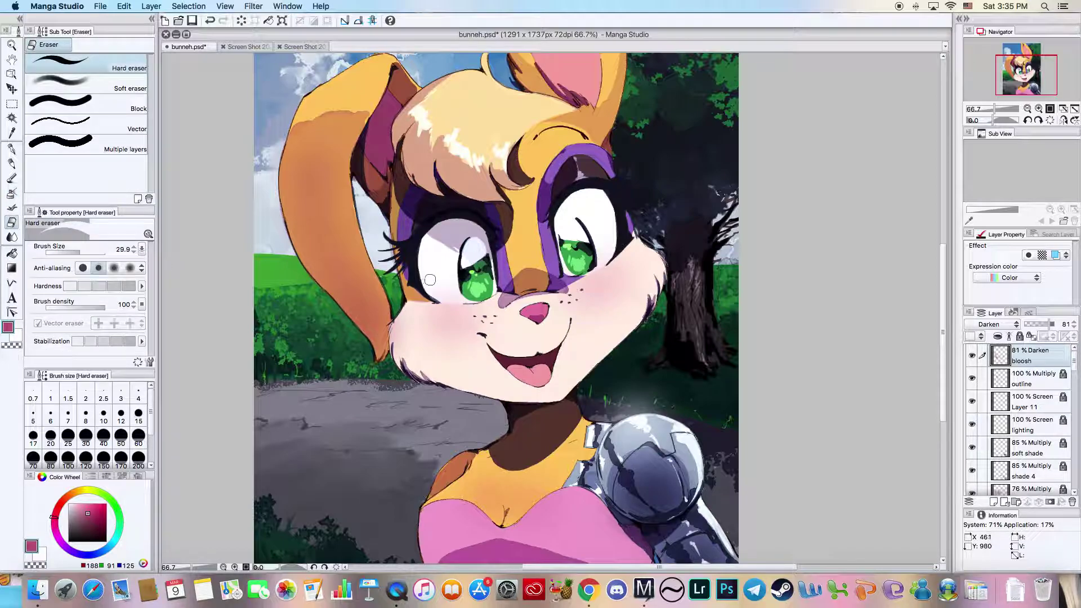
mouse_move(448, 294)
mouse_down()
mouse_move(437, 297)
mouse_move(475, 299)
mouse_up()
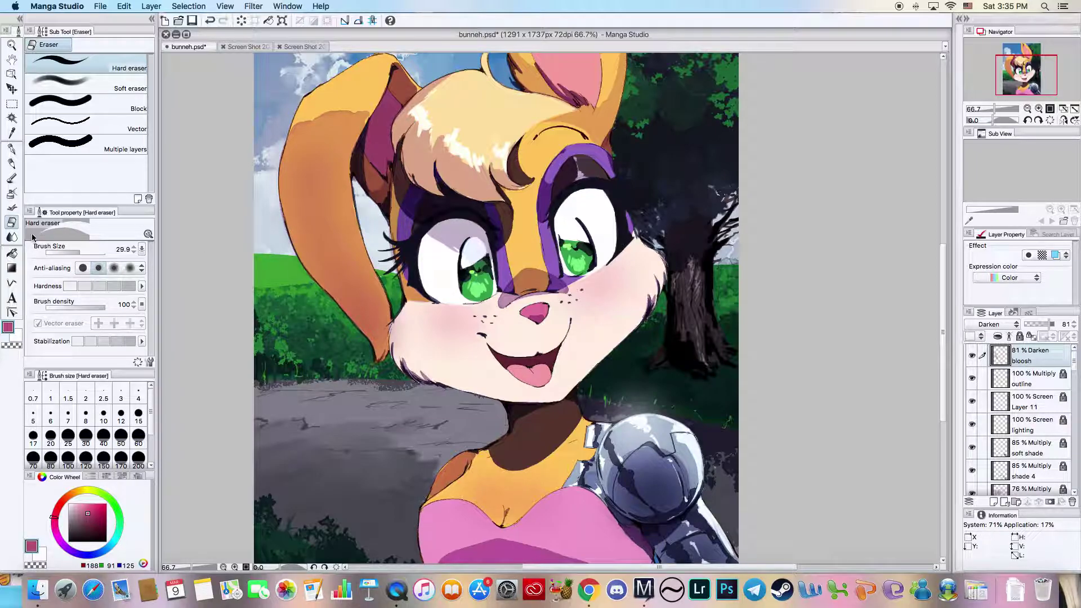
drag(79, 252, 87, 252)
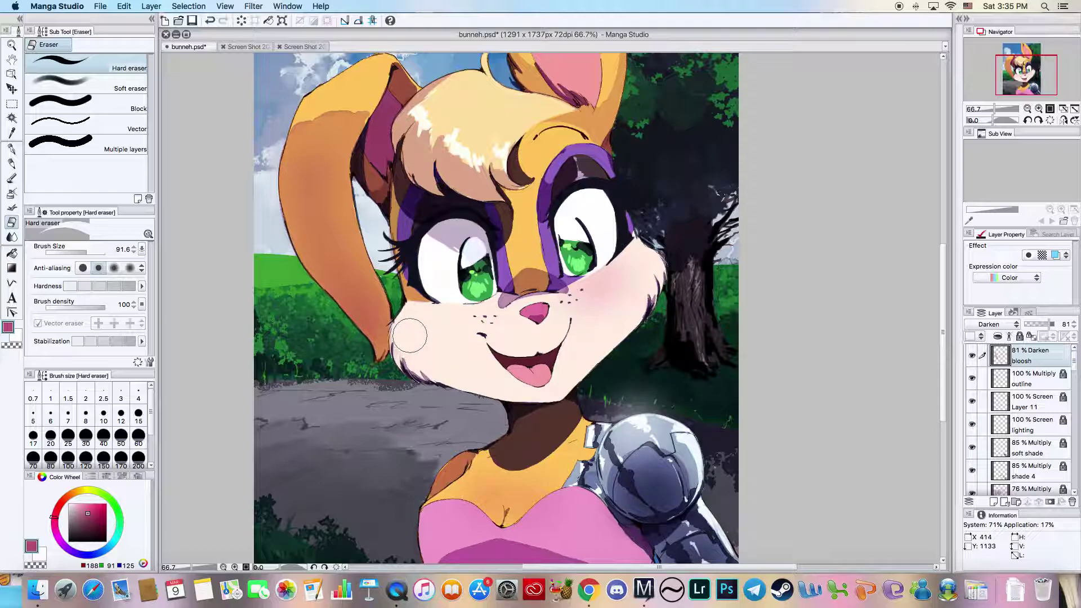
mouse_move(564, 300)
mouse_down()
mouse_move(636, 258)
mouse_move(587, 323)
mouse_move(639, 281)
mouse_move(581, 331)
mouse_move(652, 293)
mouse_move(563, 300)
mouse_up()
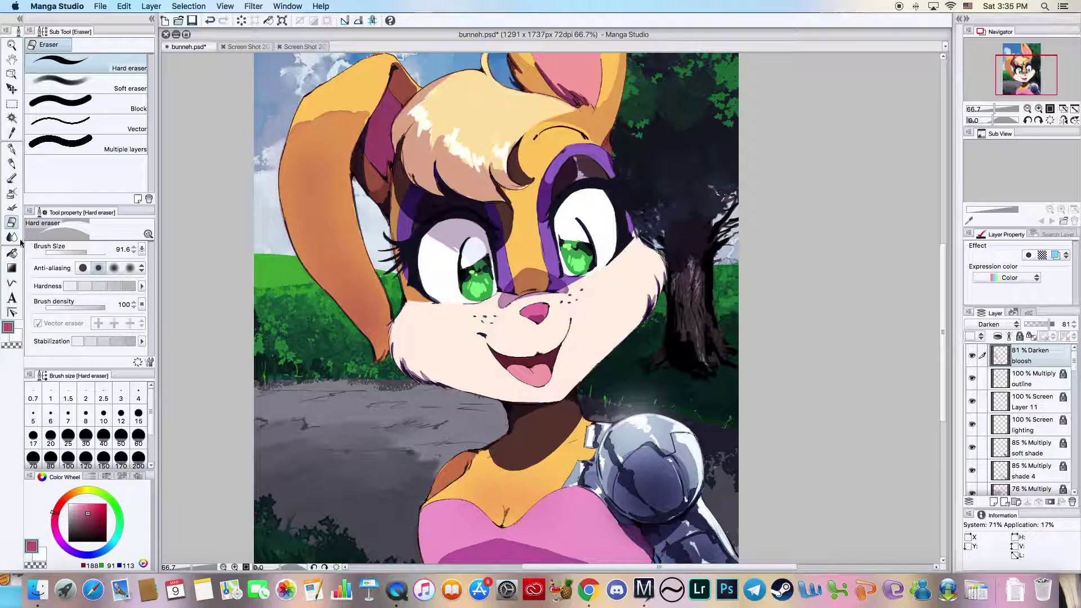
- Airbrush a fresh pink blush (RGB 218, 109, 133) on both cheeks with the Soft airbrush, undoing the first attempt
click(11, 193)
mouse_move(448, 324)
mouse_down()
mouse_move(439, 328)
mouse_move(506, 325)
mouse_up()
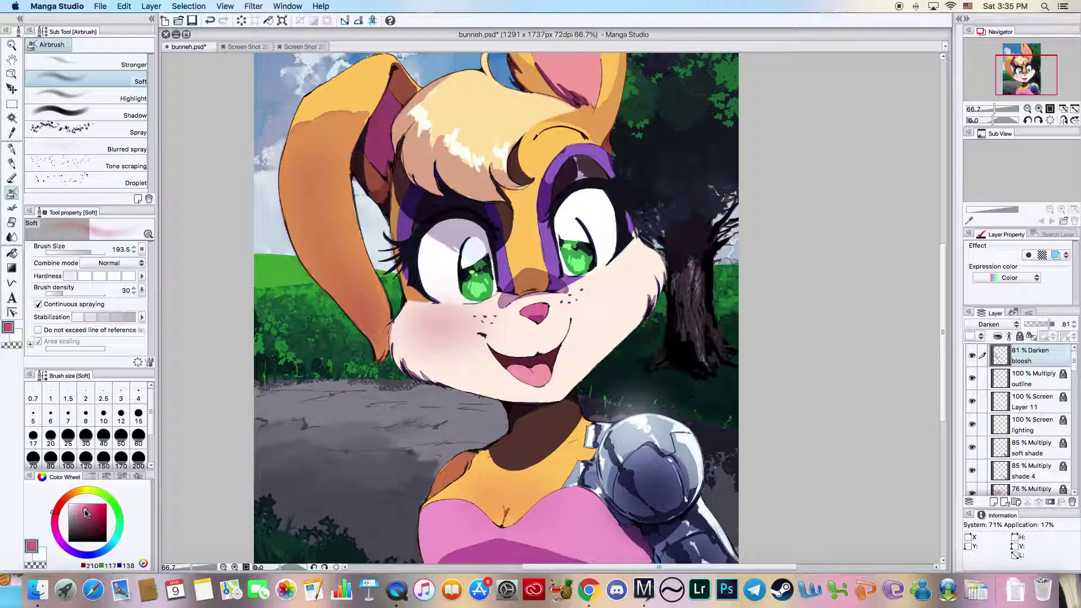
drag(86, 511, 88, 512)
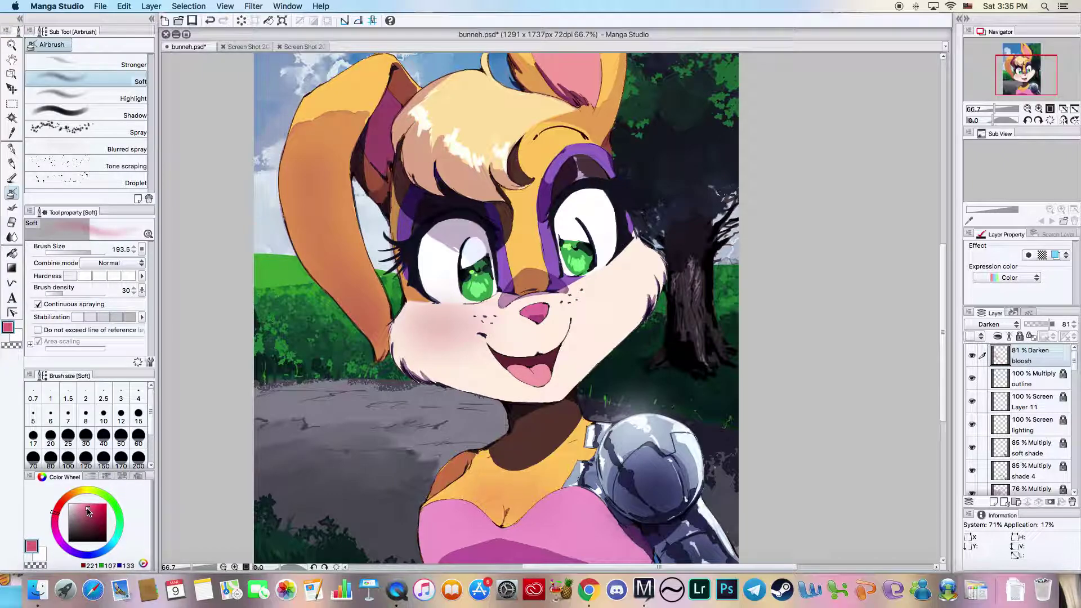
click(210, 20)
mouse_move(449, 334)
mouse_down()
mouse_move(494, 325)
mouse_move(439, 327)
mouse_move(468, 332)
mouse_up()
drag(609, 284, 675, 284)
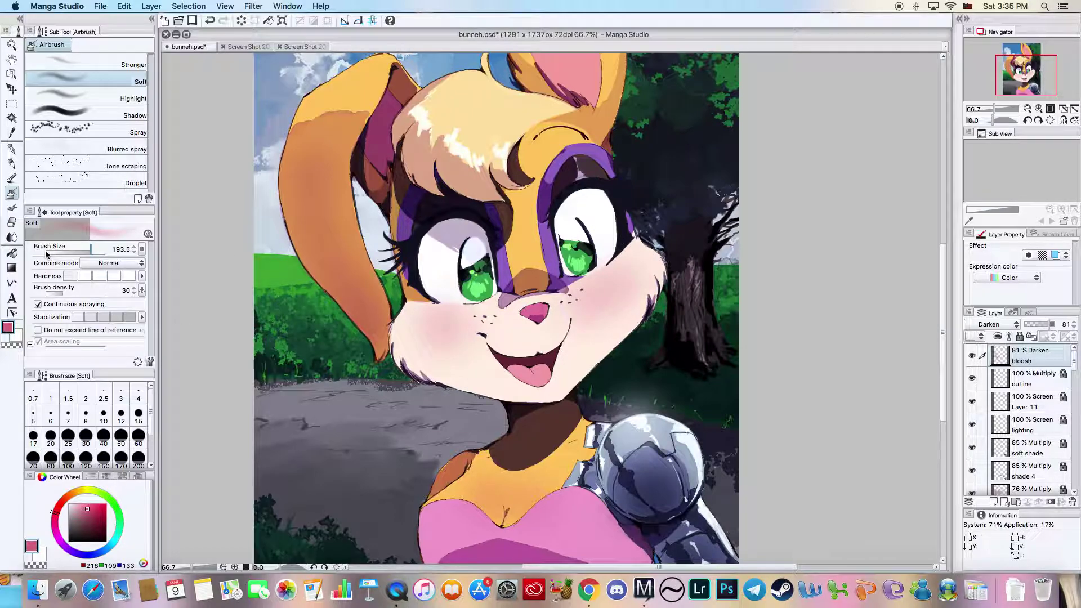
- Erase the blush spilling onto the white of the eye beside the drooping ear with the Hard eraser
click(12, 223)
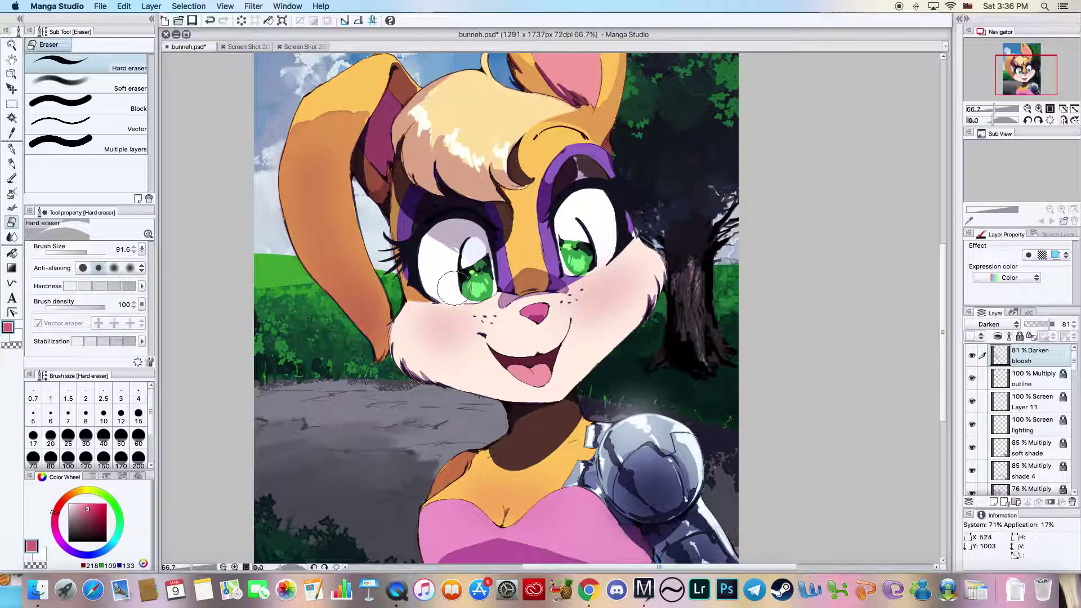
click(210, 21)
drag(447, 286, 470, 282)
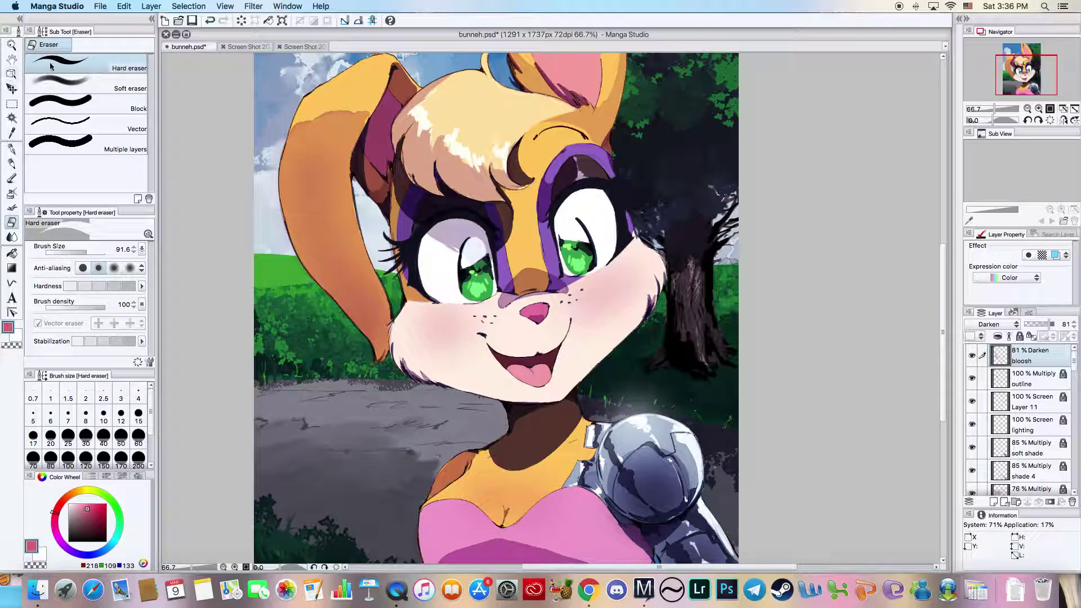
- Check the whole picture with the new blush and save the file
double_click(11, 45)
drag(518, 310, 514, 304)
click(522, 295)
click(519, 293)
click(506, 257)
drag(516, 378, 514, 380)
key(super+s)
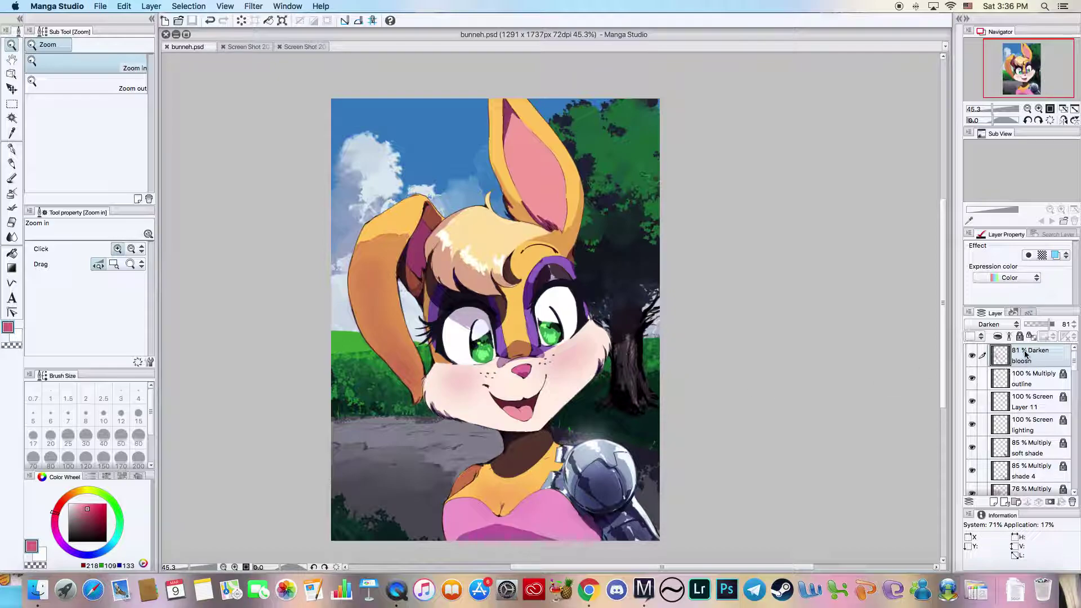
- Add a new layer directly above Layer 20 among the background layers
drag(1074, 363, 1077, 487)
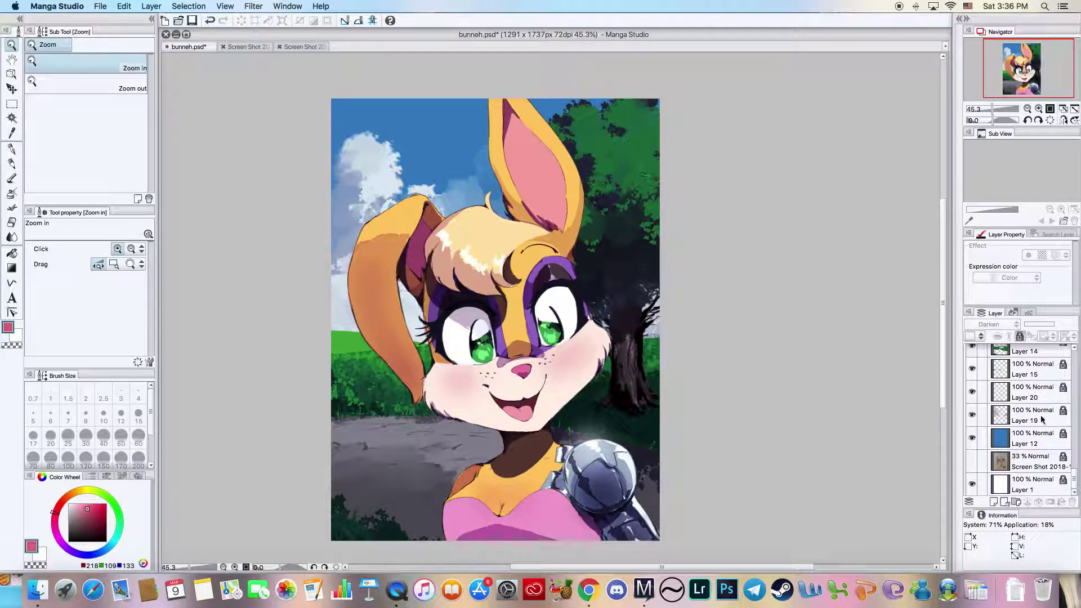
click(1028, 392)
click(994, 502)
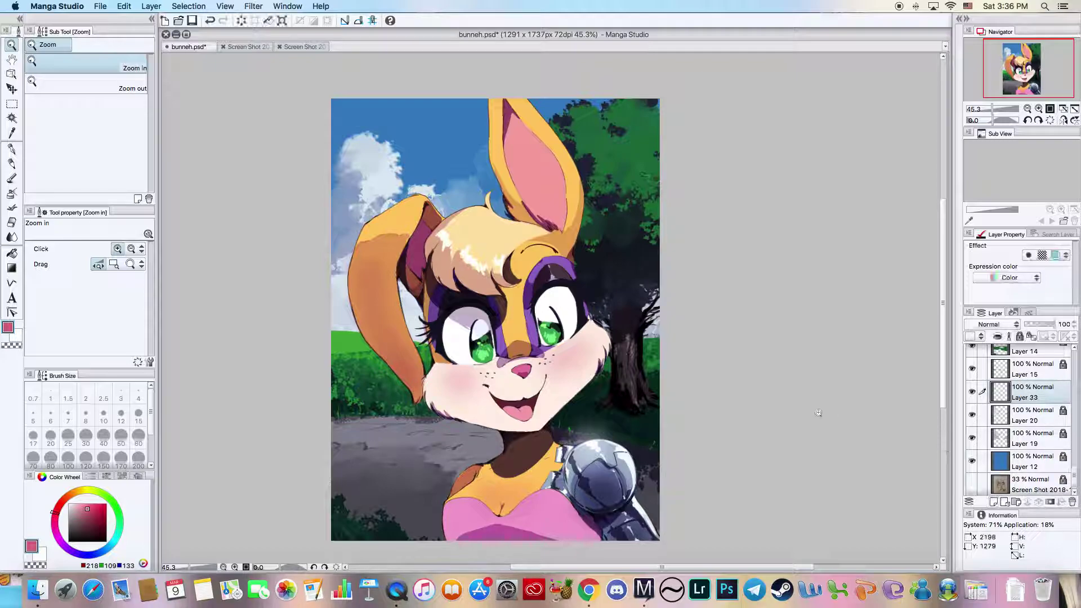
- Try painting over the large cloud with the Rough brush at size 83.5 in its sampled pale blue (RGB 223, 233, 240)
click(363, 115)
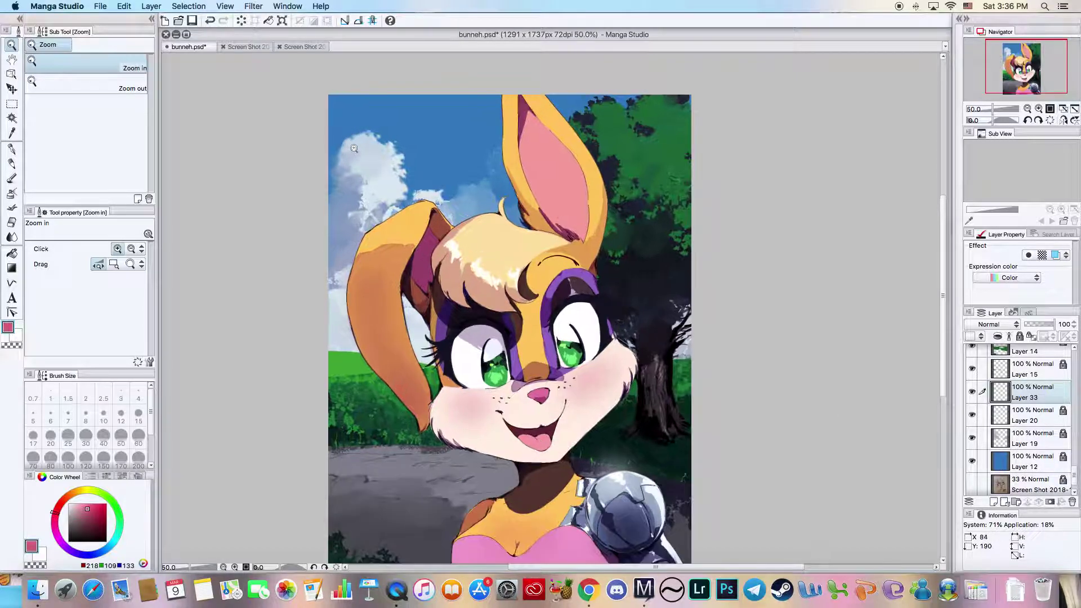
click(355, 128)
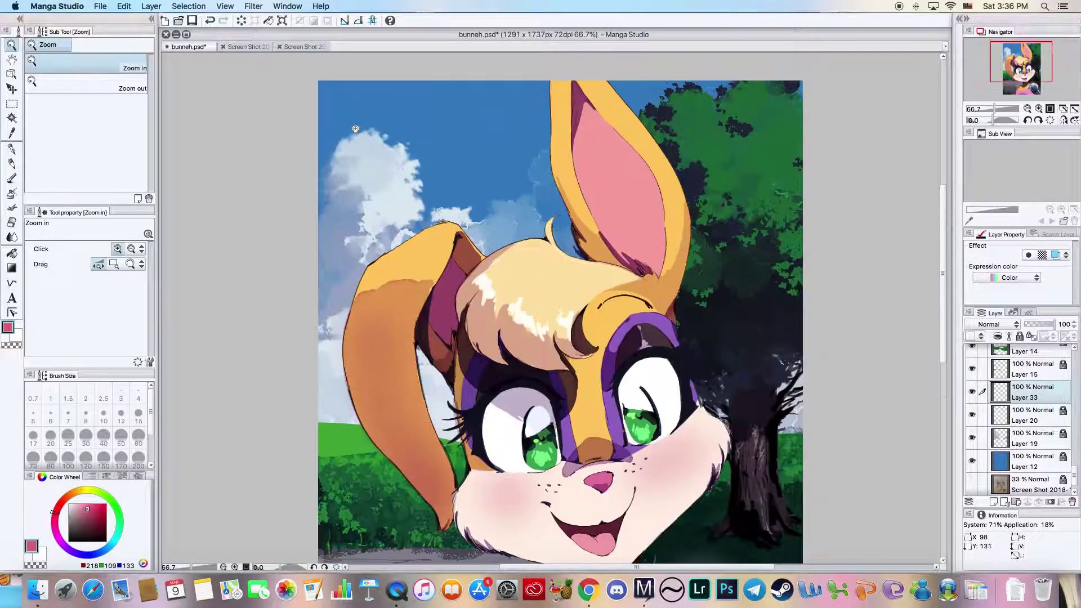
click(12, 132)
click(404, 179)
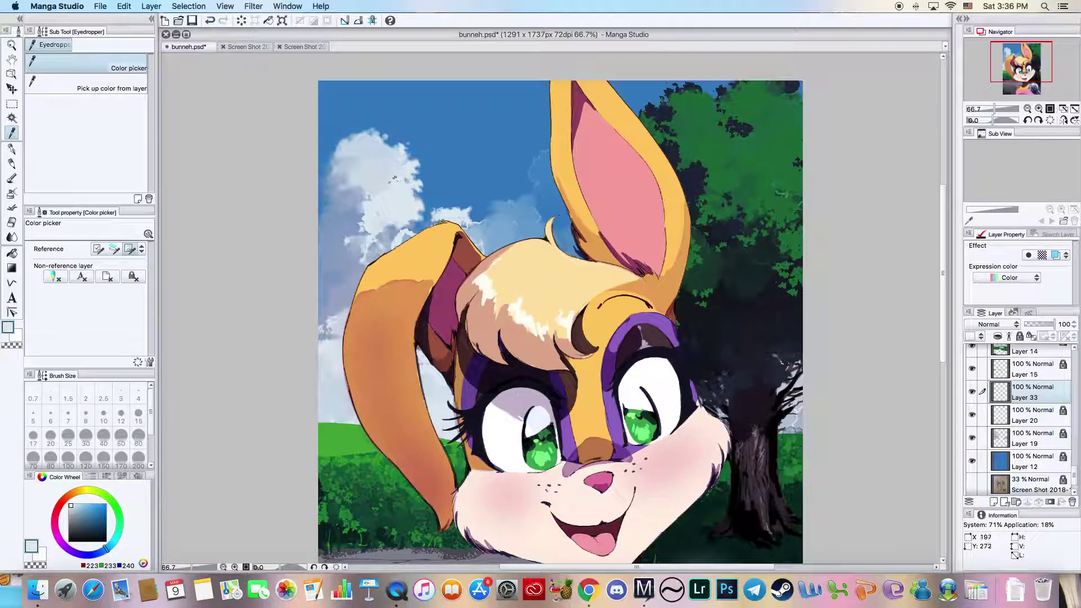
click(10, 179)
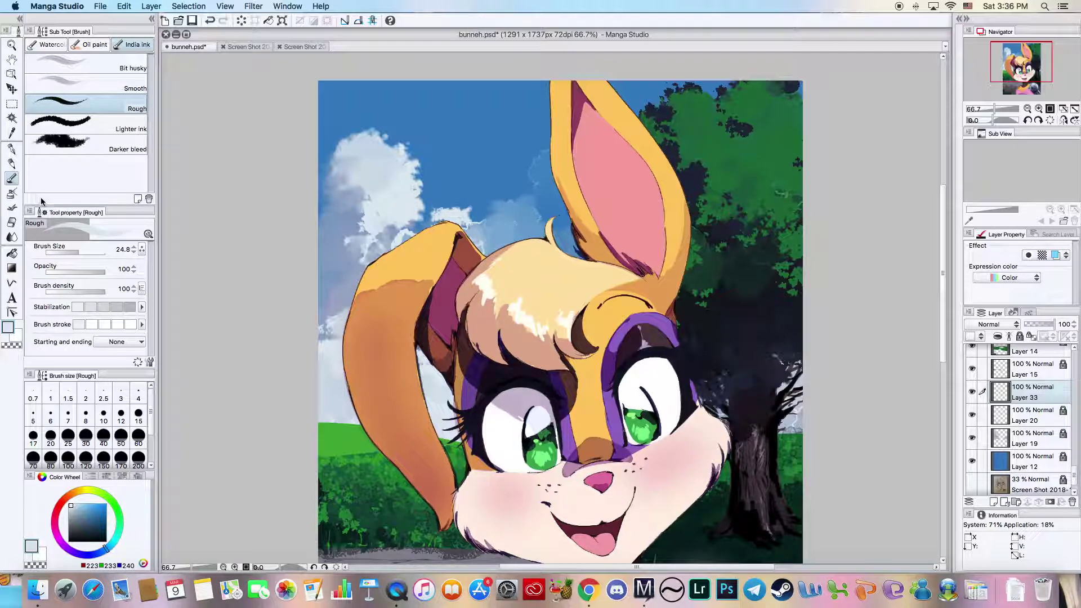
drag(80, 251, 84, 249)
click(209, 20)
drag(88, 254, 96, 252)
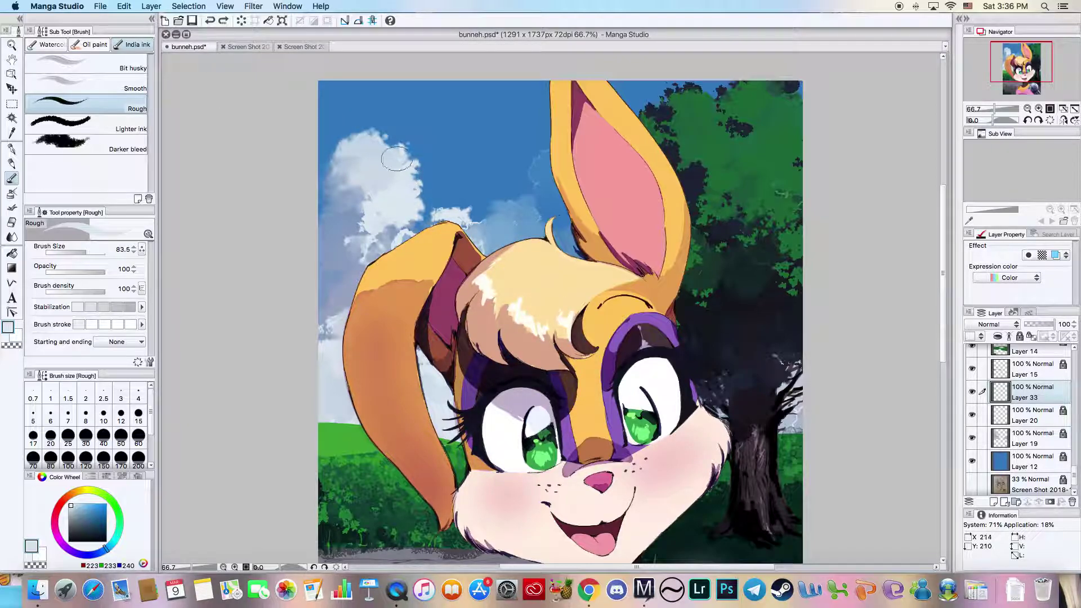
mouse_move(397, 161)
mouse_down()
mouse_move(403, 199)
mouse_move(390, 159)
mouse_move(406, 155)
mouse_move(368, 143)
mouse_up()
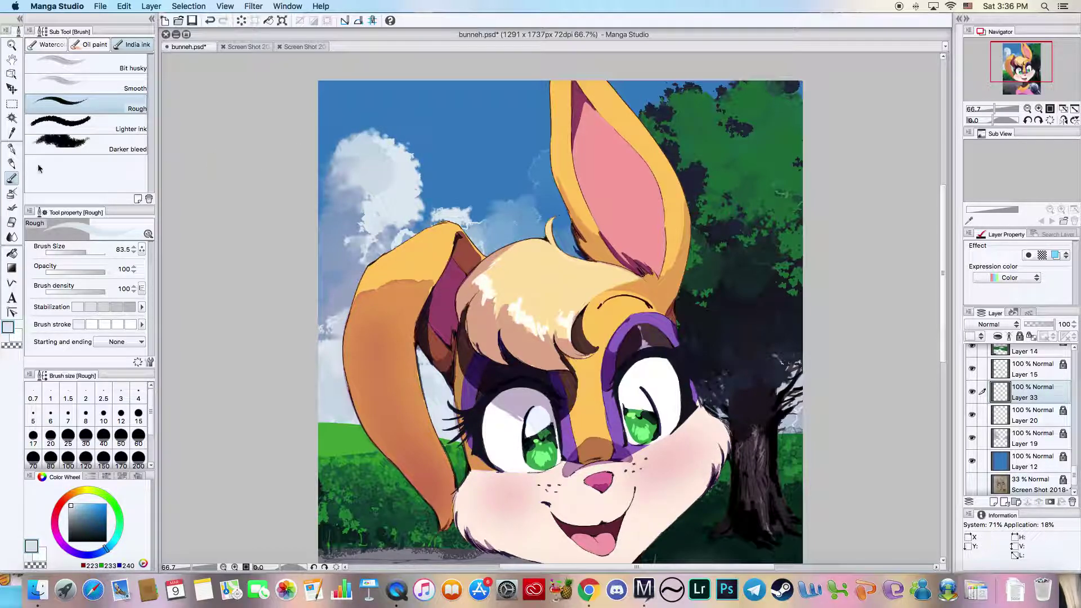
- Sample a slightly darker cloud blue (RGB 204, 218, 231) and undo the Rough brush strokes painted on the clouds
click(11, 134)
click(377, 150)
click(210, 20)
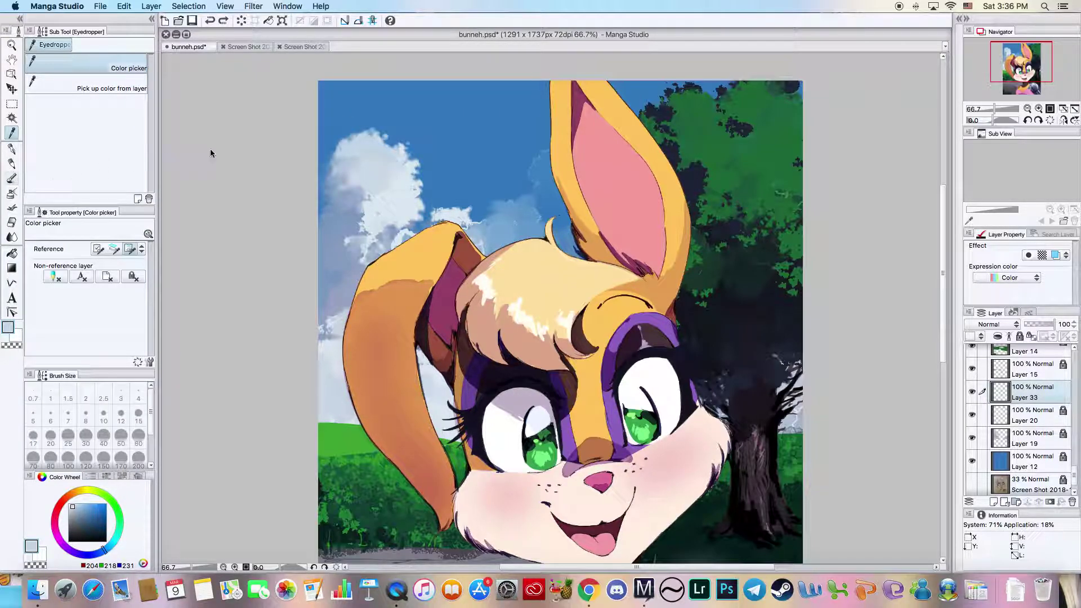
key(b)
drag(352, 138, 359, 134)
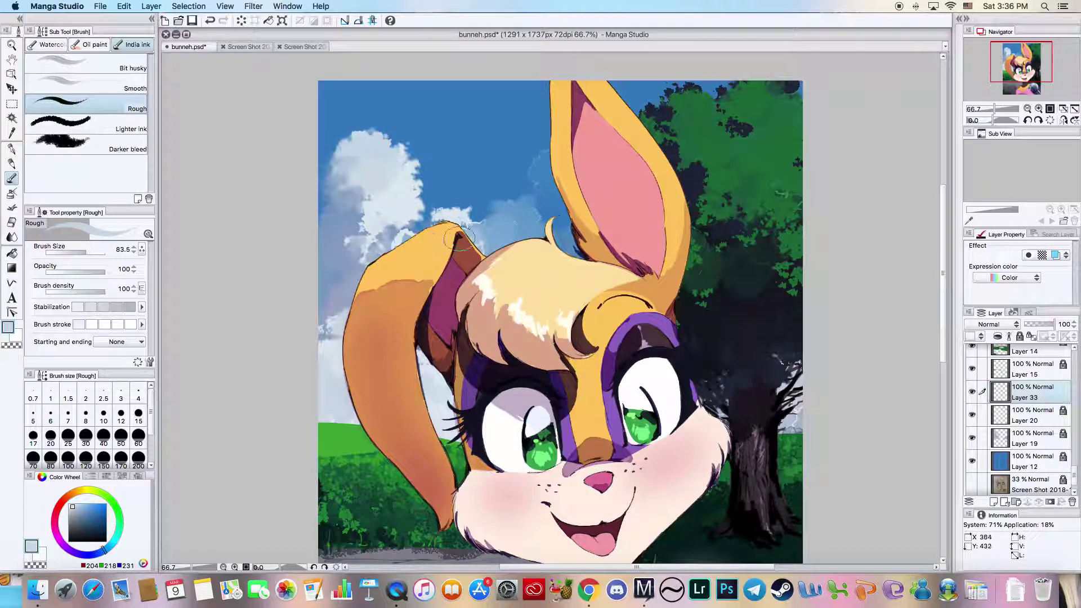
click(209, 20)
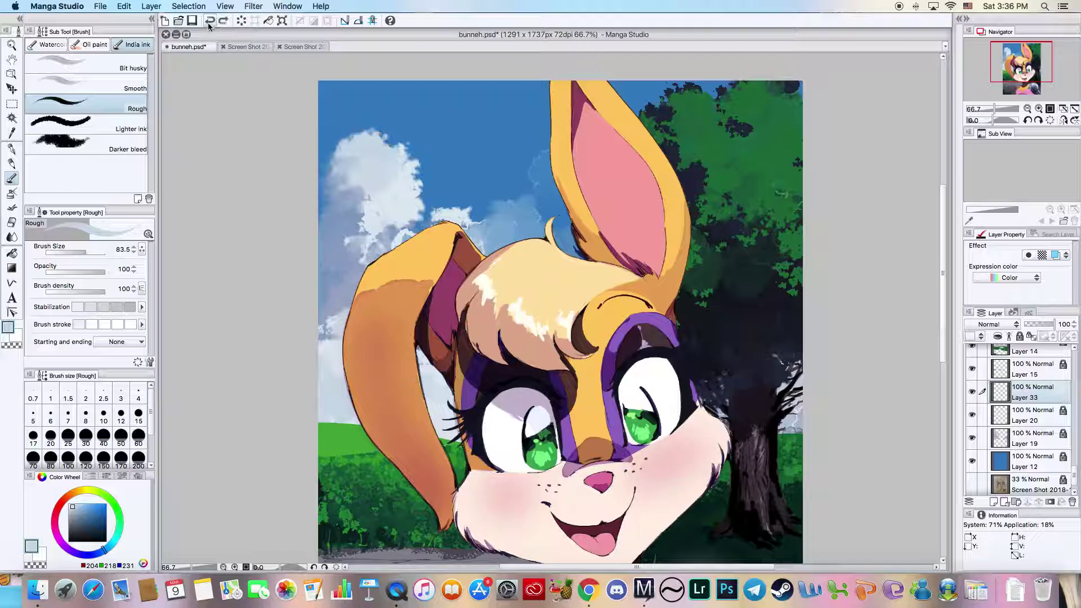
click(13, 46)
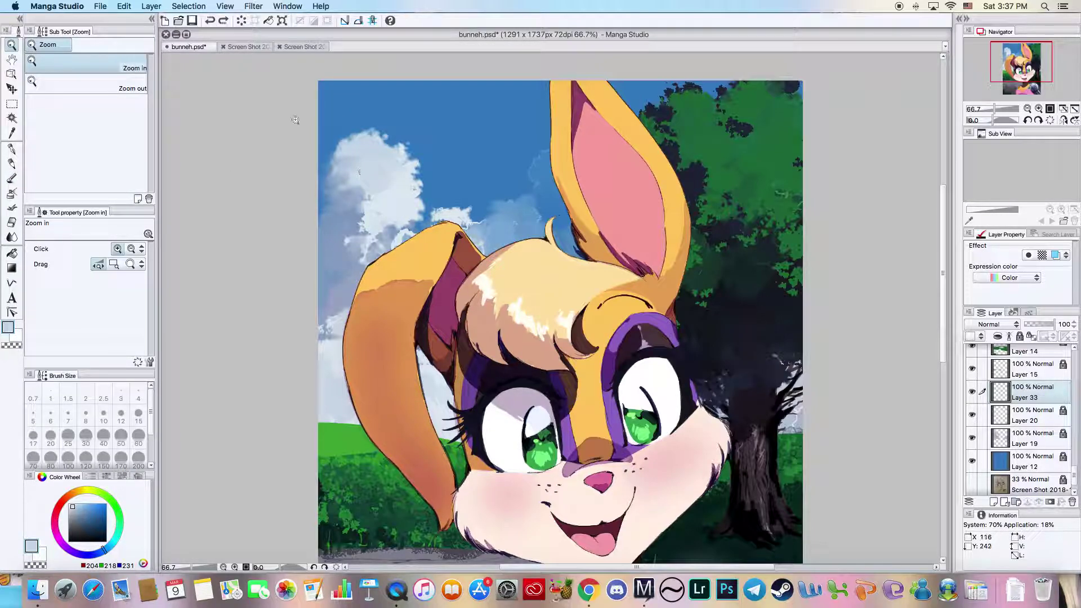
click(207, 21)
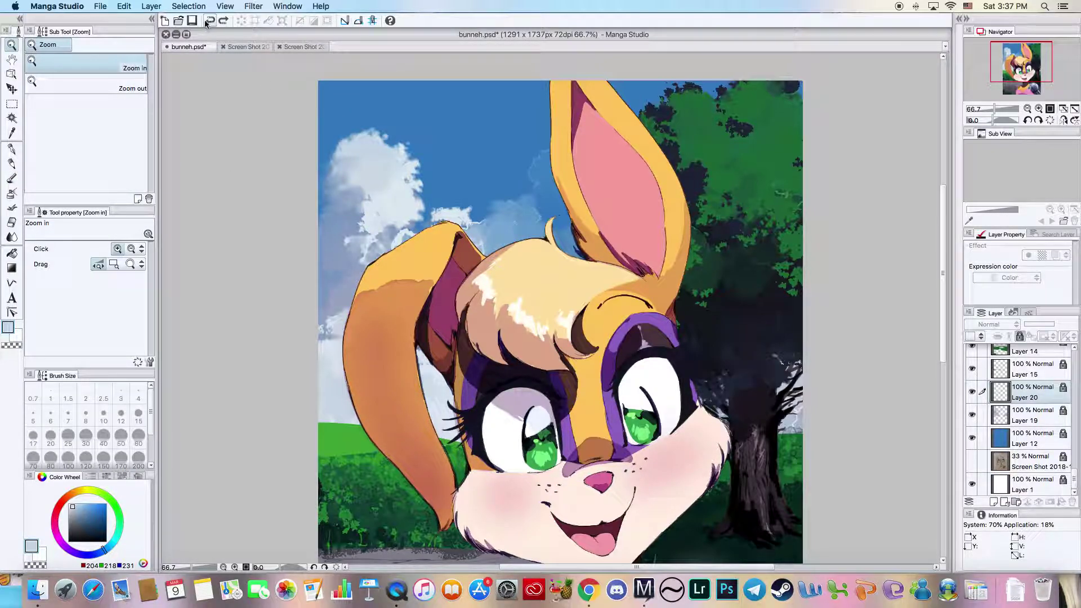
click(210, 21)
click(222, 21)
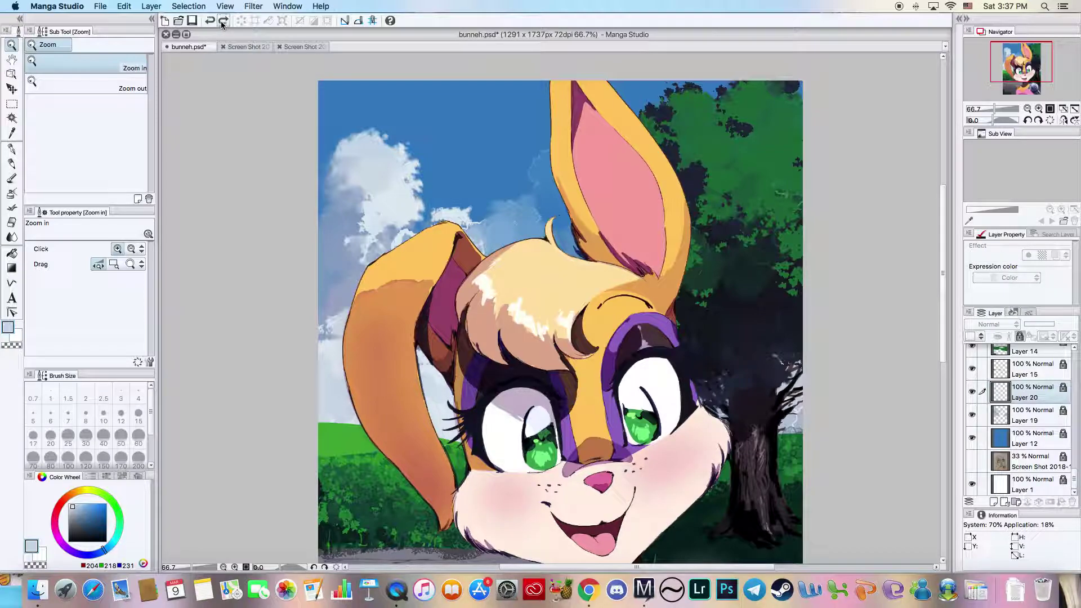
click(221, 23)
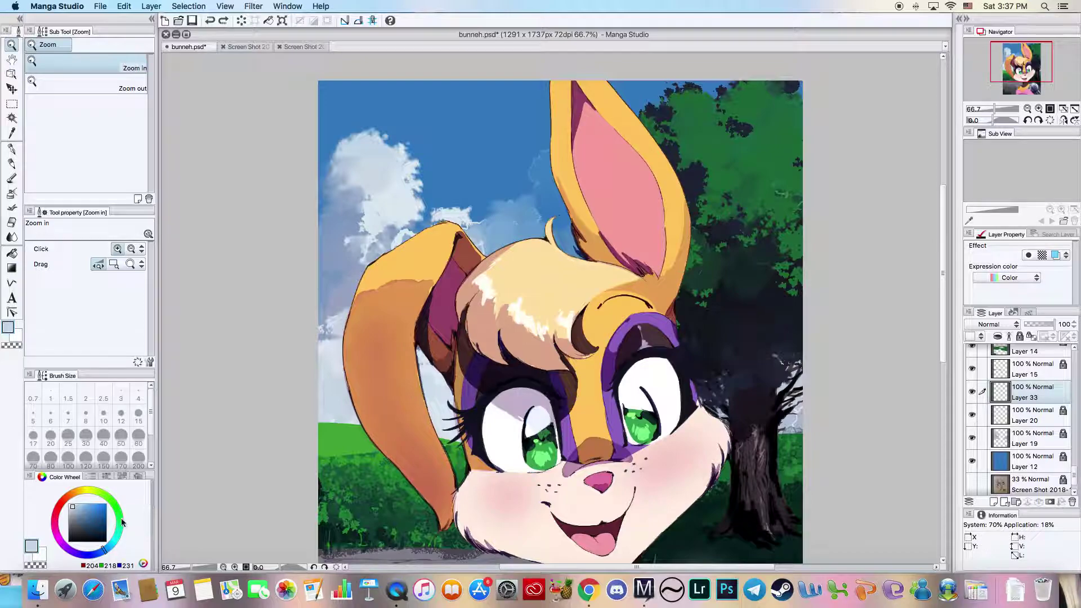
- Set Layer 33 to Screen blending and airbrush a pale blue haze over the clouds with the Soft airbrush at size 193.5
click(11, 193)
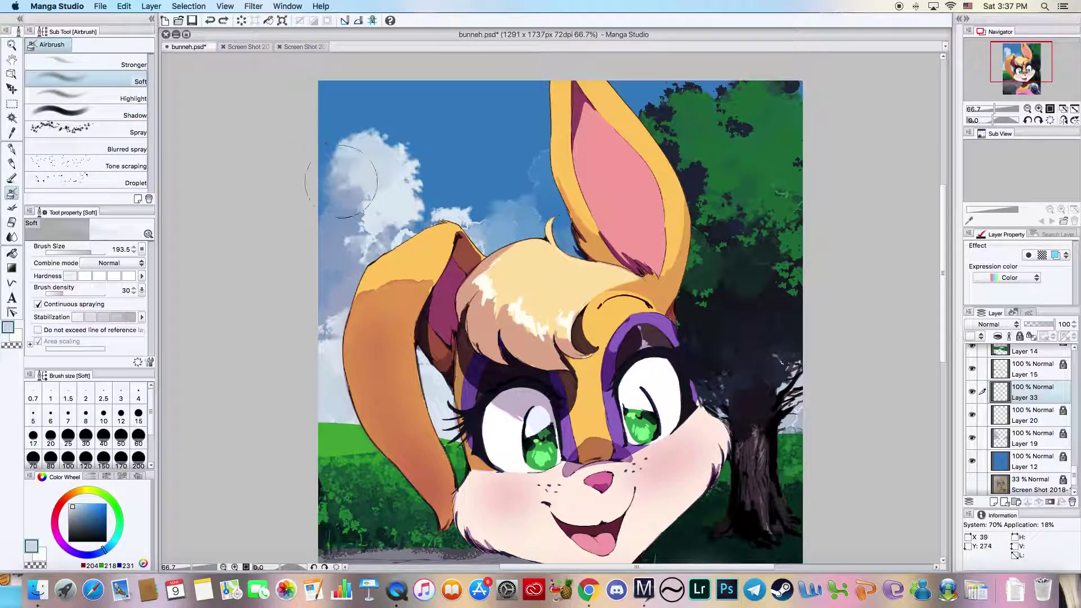
click(209, 20)
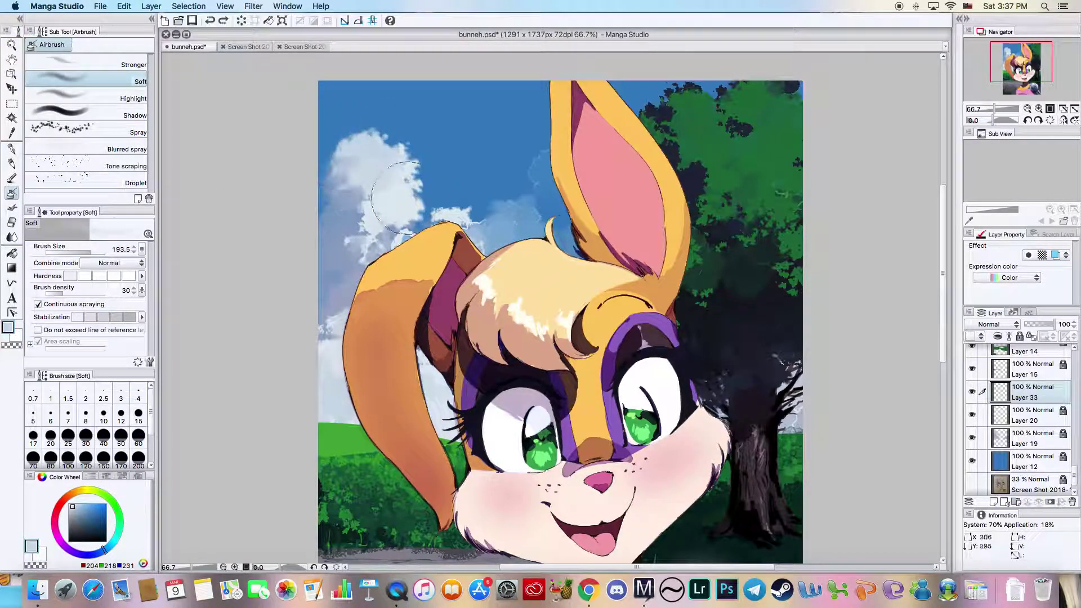
click(993, 325)
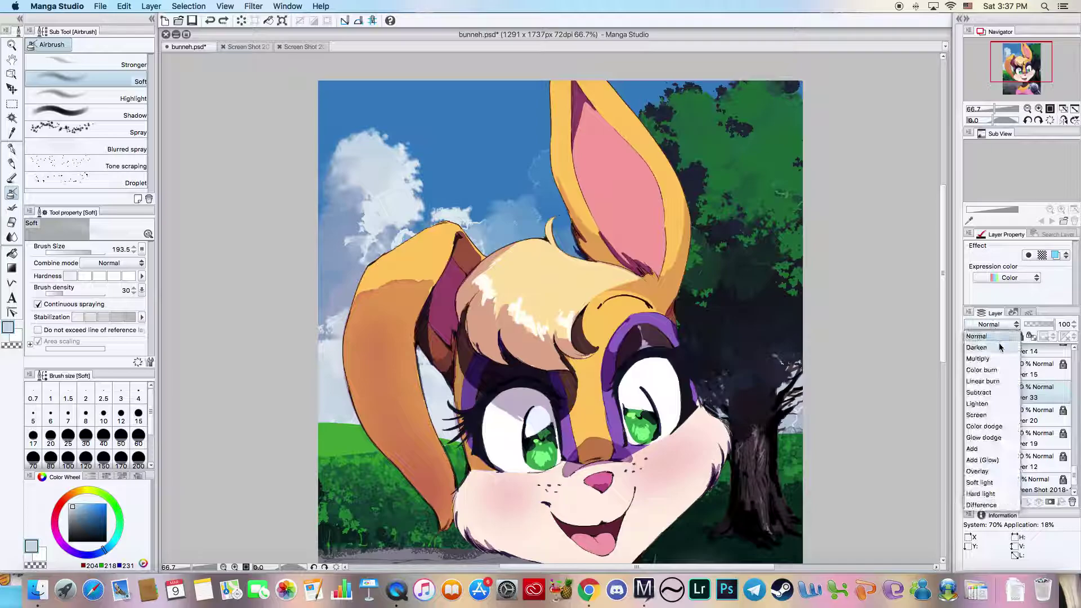
click(979, 415)
mouse_move(377, 160)
mouse_down()
mouse_move(394, 188)
mouse_move(407, 177)
mouse_move(403, 203)
mouse_move(378, 204)
mouse_up()
drag(344, 360, 312, 398)
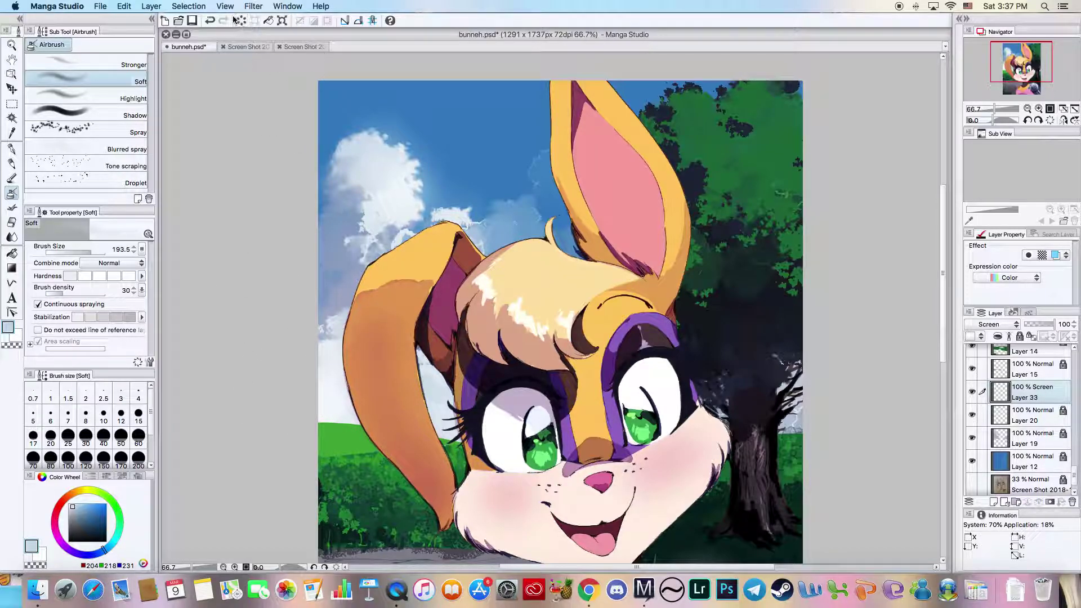
key(super+z)
mouse_move(538, 186)
mouse_down()
mouse_move(525, 224)
mouse_move(468, 242)
mouse_up()
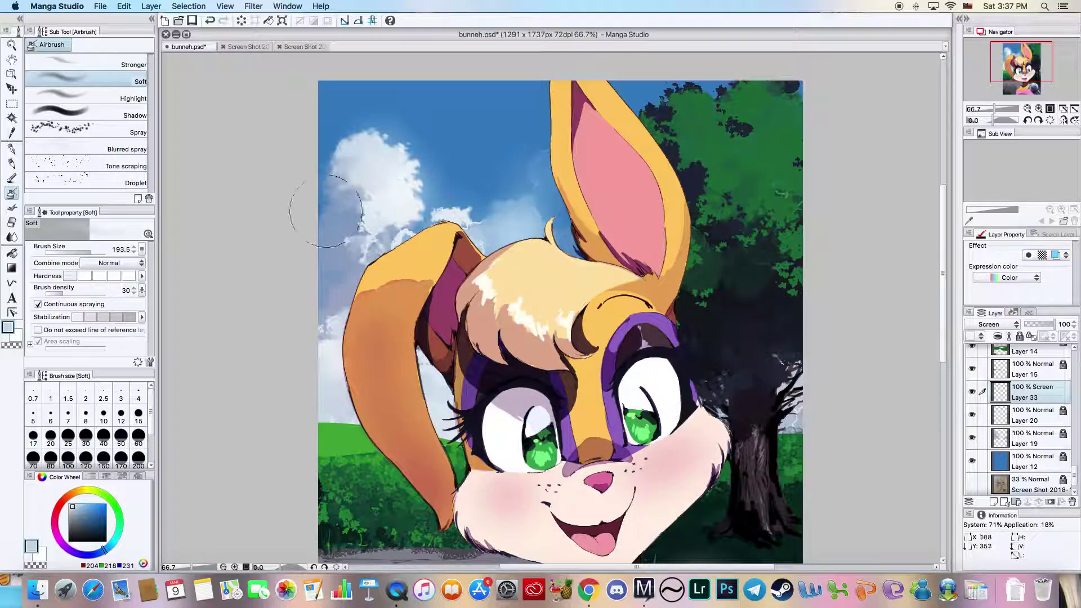
- Review the cloud haze in the full picture and save the file
click(11, 45)
click(486, 326)
drag(507, 343, 394, 360)
click(546, 427)
click(555, 457)
drag(538, 388, 541, 383)
key(super+s)
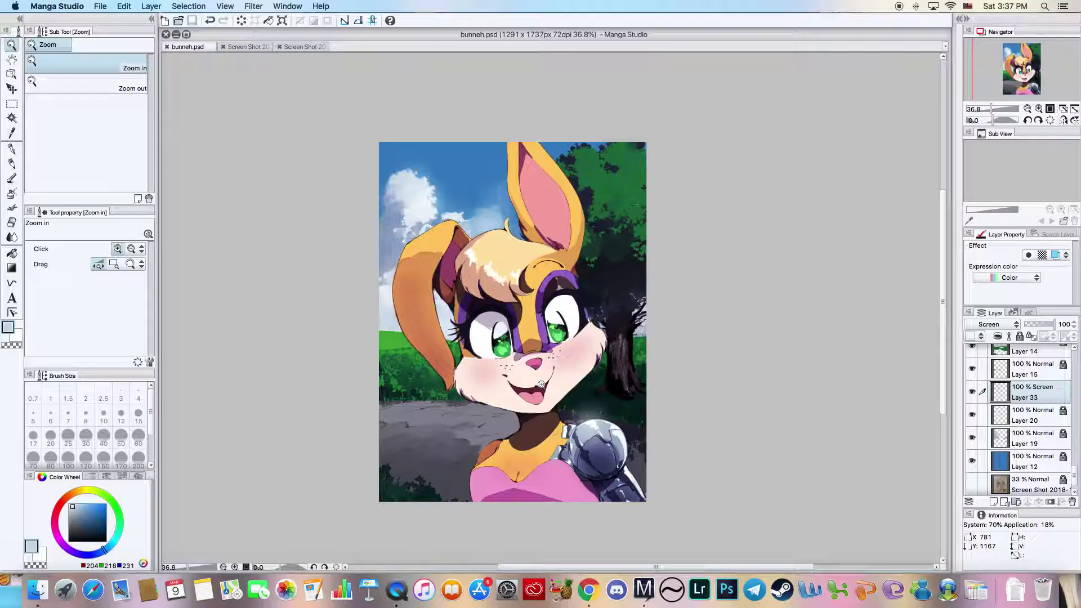
- Lock the cloud haze layer and add a new layer above Layer 15 with Screen blending
click(529, 292)
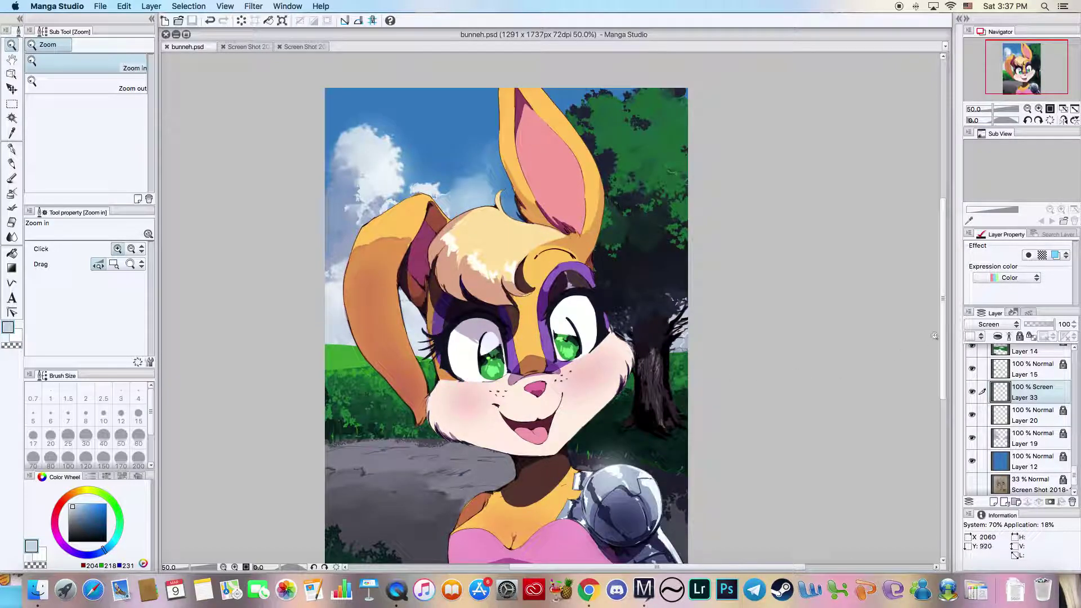
click(1018, 337)
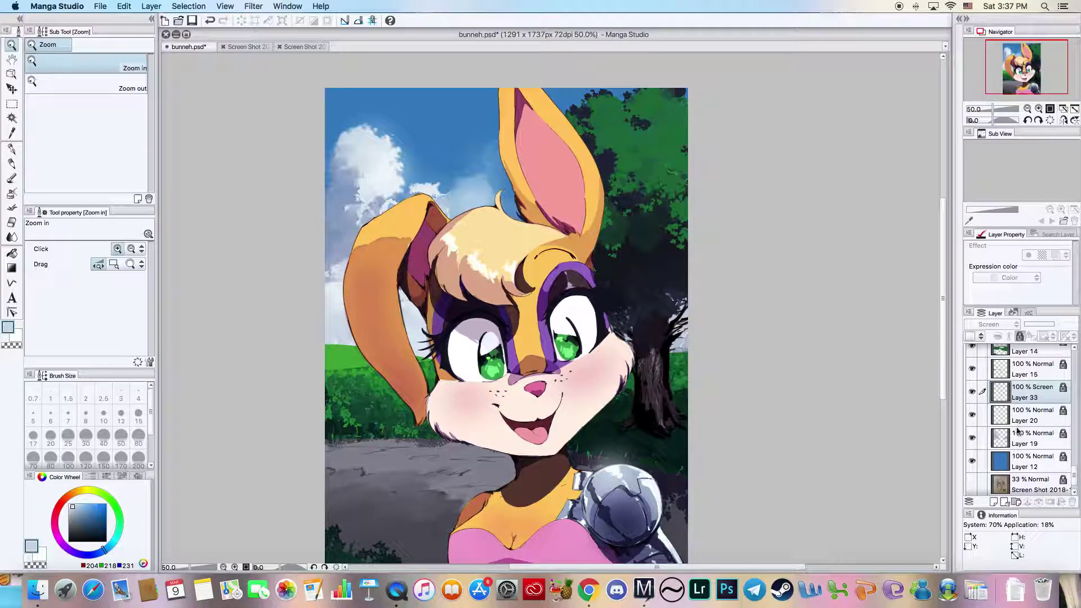
click(981, 372)
click(970, 371)
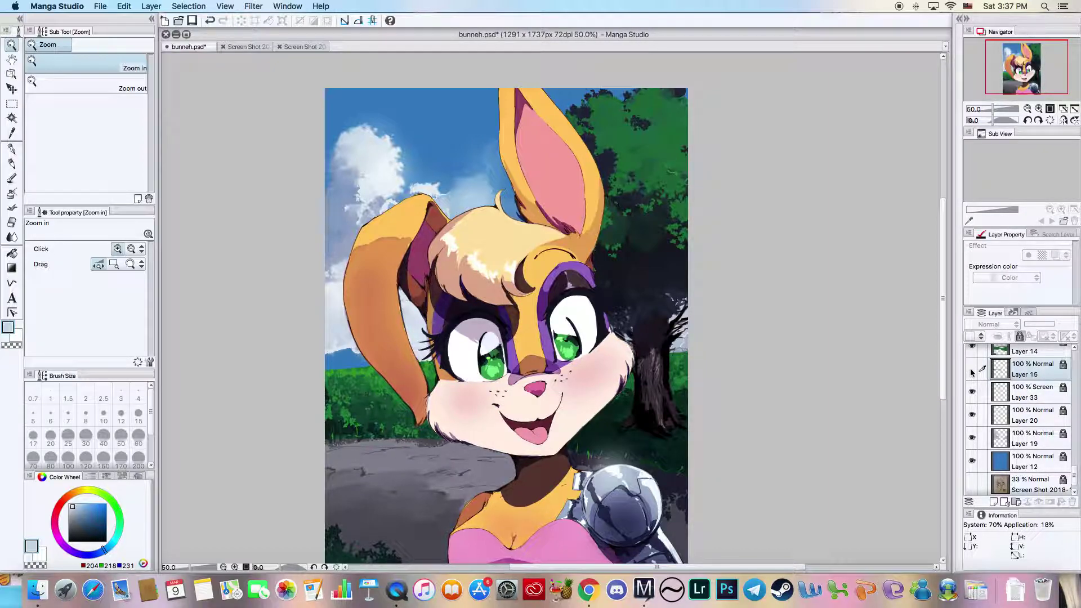
click(971, 368)
click(993, 502)
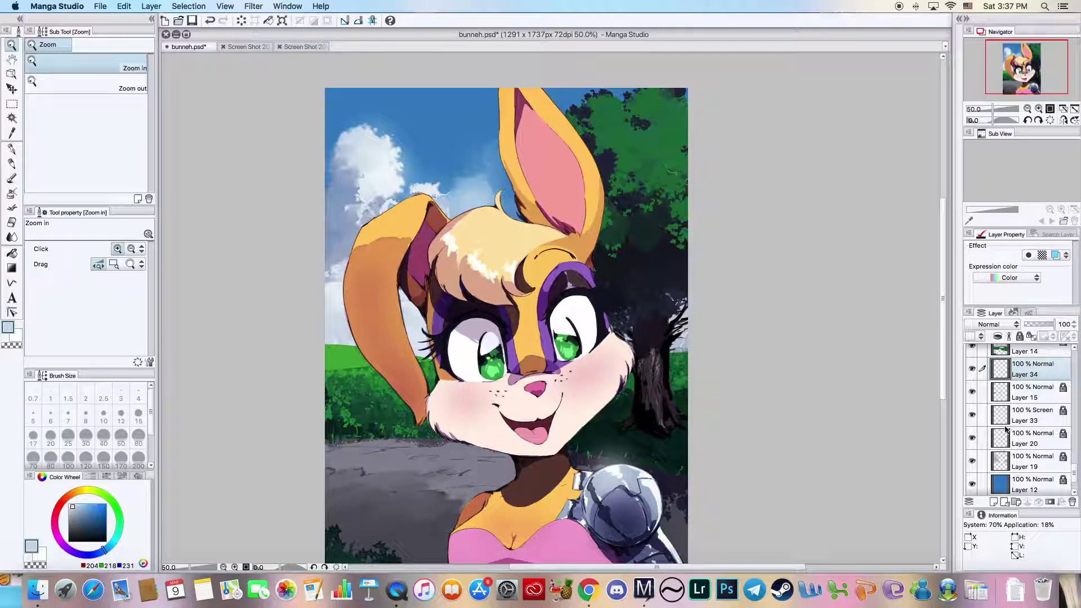
click(1005, 325)
click(978, 415)
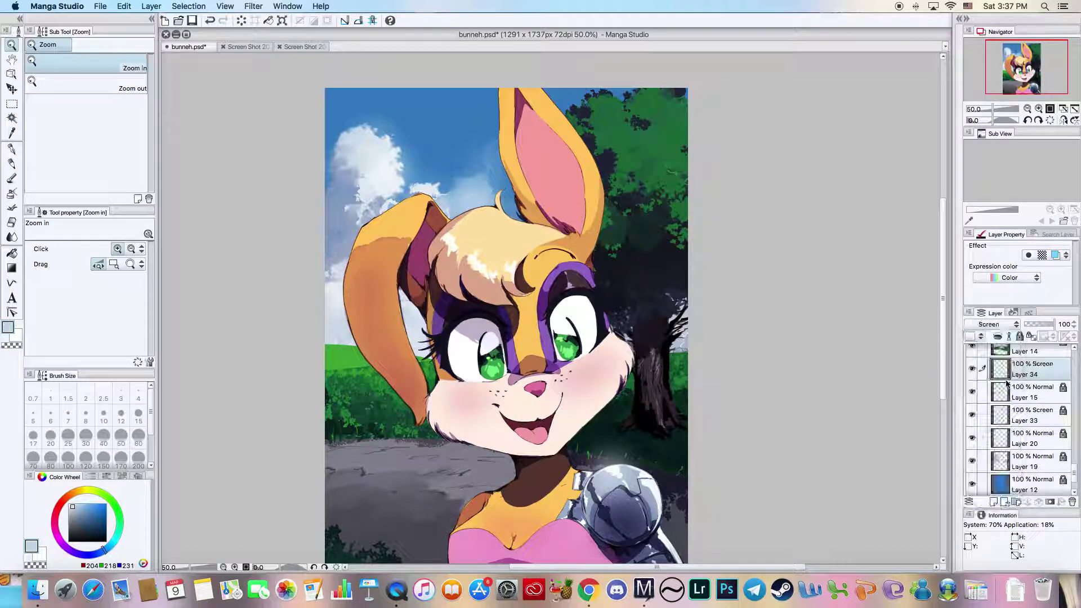
- Set Layer 34's opacity to 81% and choose a light green (RGB 147, 203, 83) based on the distant hill
click(1050, 326)
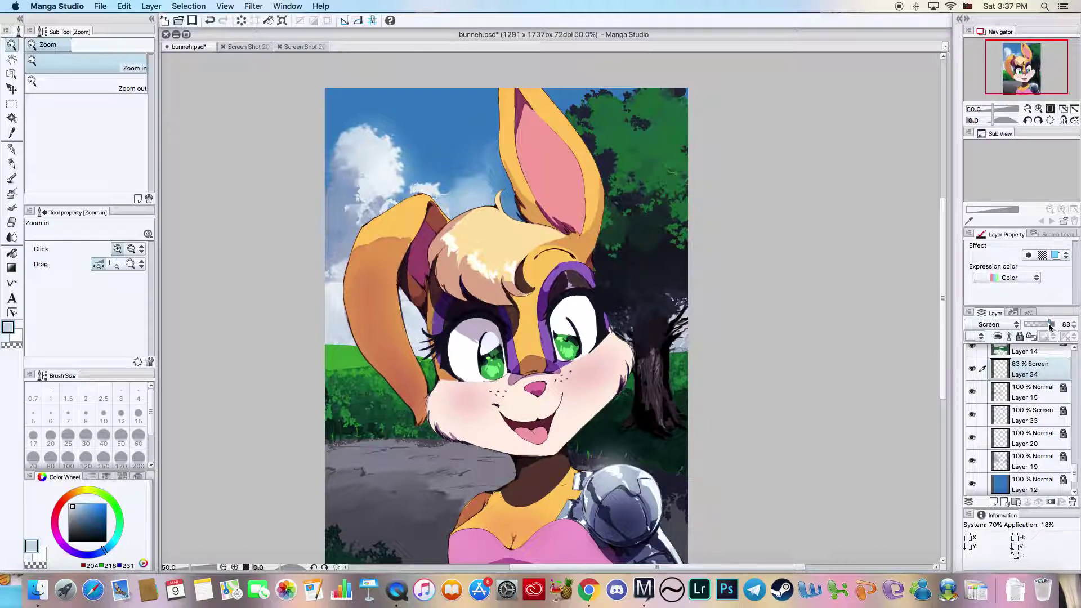
click(353, 363)
click(11, 133)
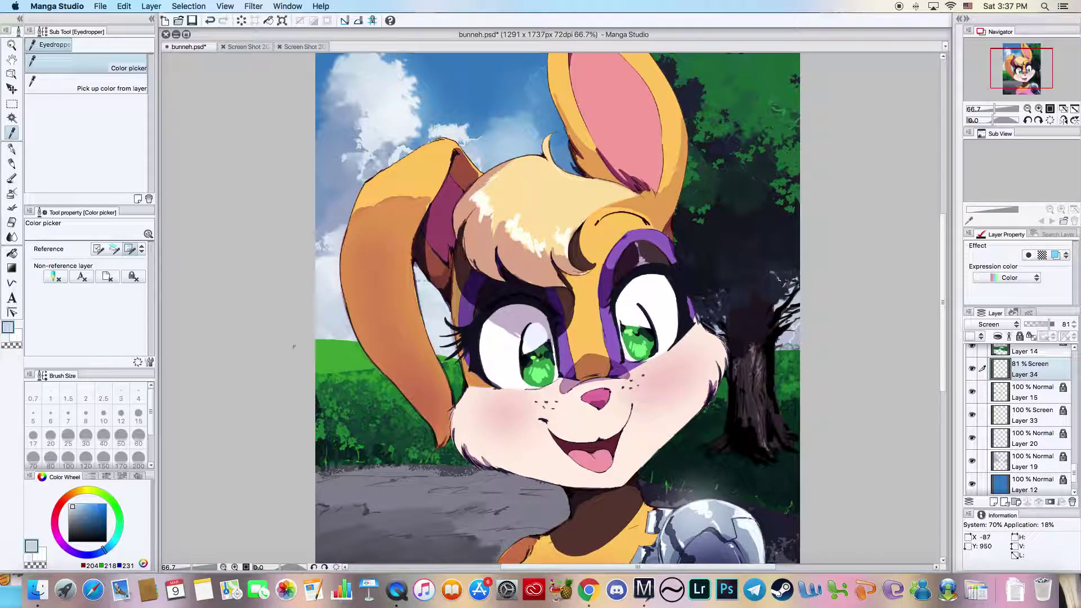
click(318, 348)
click(90, 511)
drag(109, 500, 104, 496)
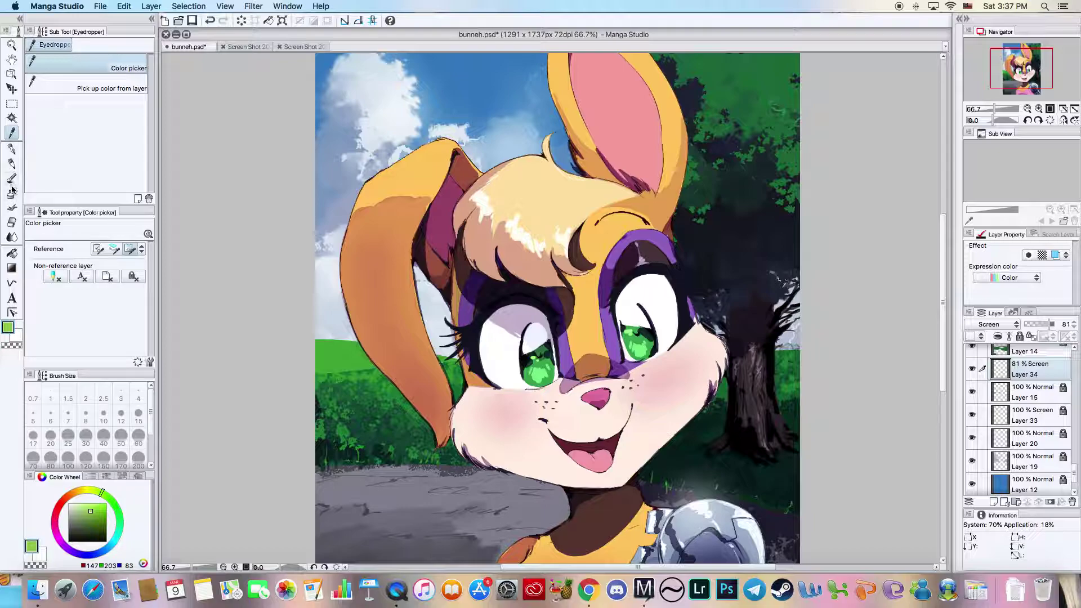
- Airbrush a light green haze over the distant hill with the Soft airbrush at size 193.5, then lock Layer 34
key(b)
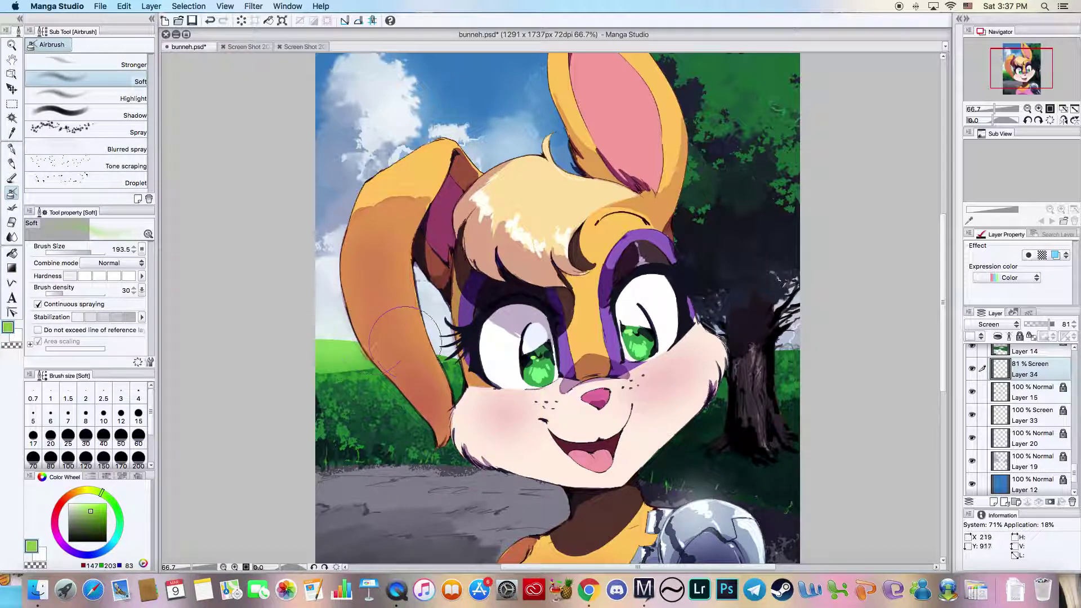
click(210, 21)
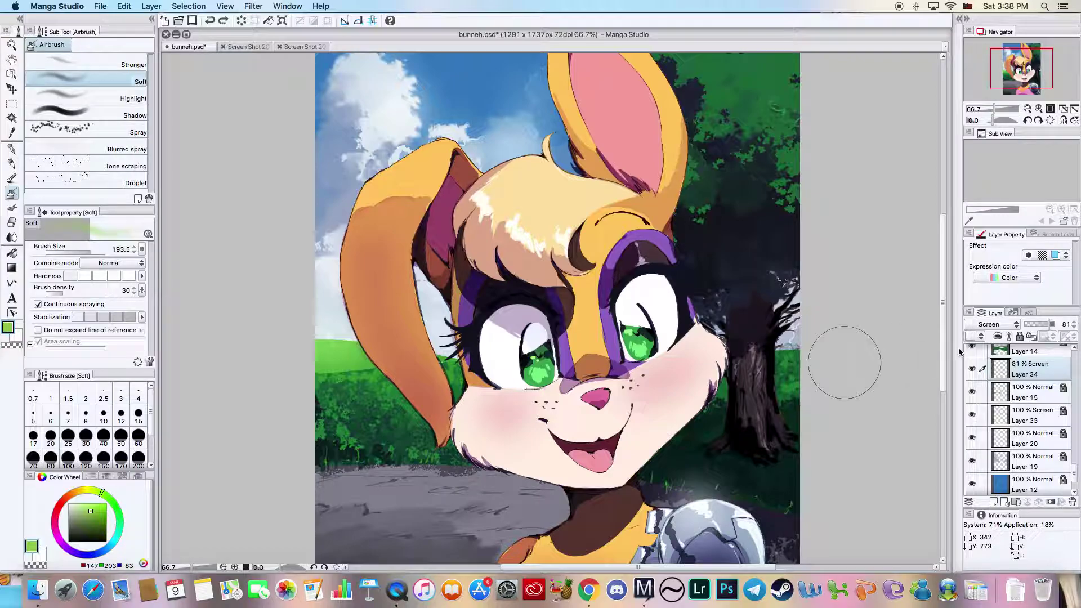
click(1020, 336)
- Select Layer 15 and set up the Lighter ink brush at size 15.5 for the hill beside the drooping ear
click(1030, 392)
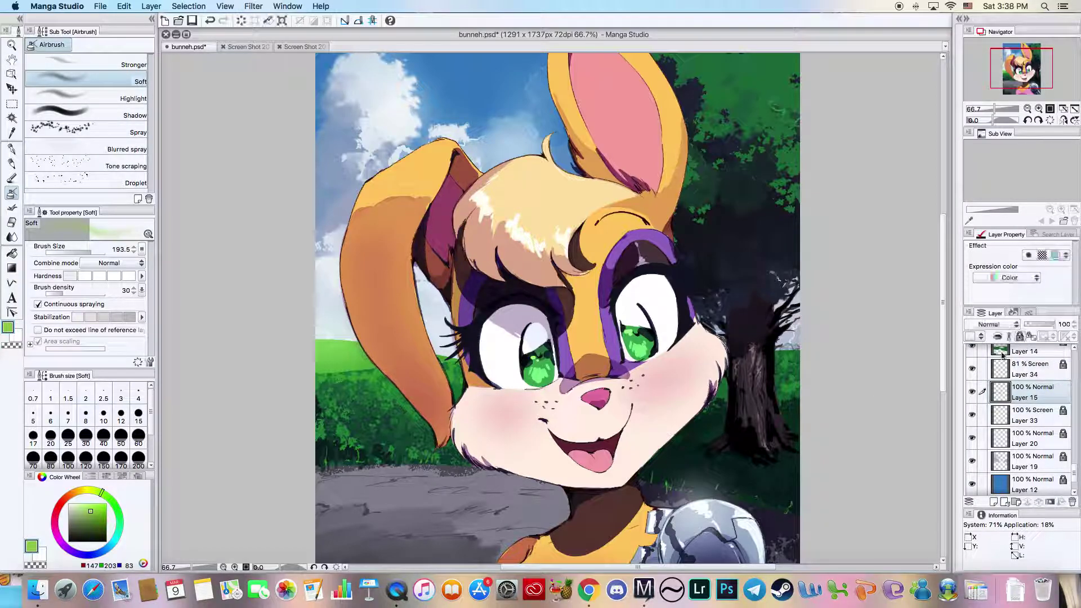
click(11, 46)
click(345, 365)
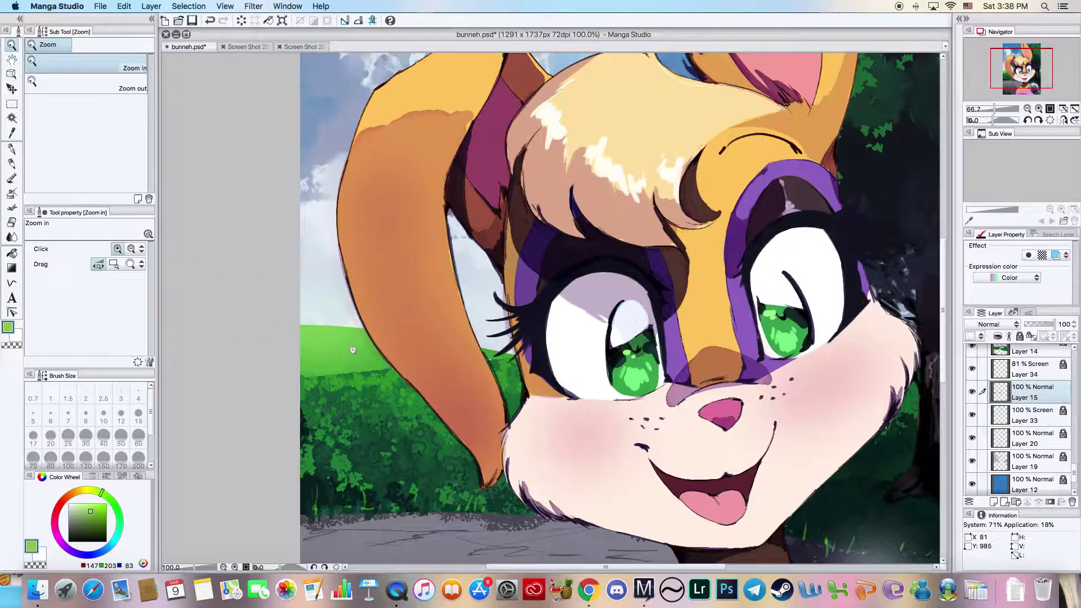
click(344, 366)
key(b)
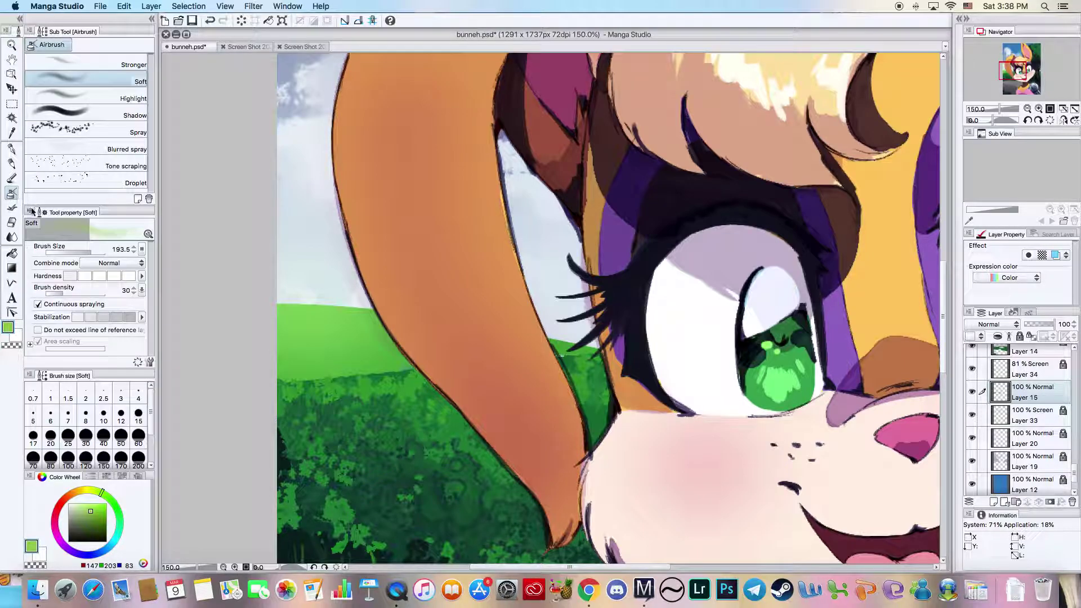
click(71, 106)
click(73, 123)
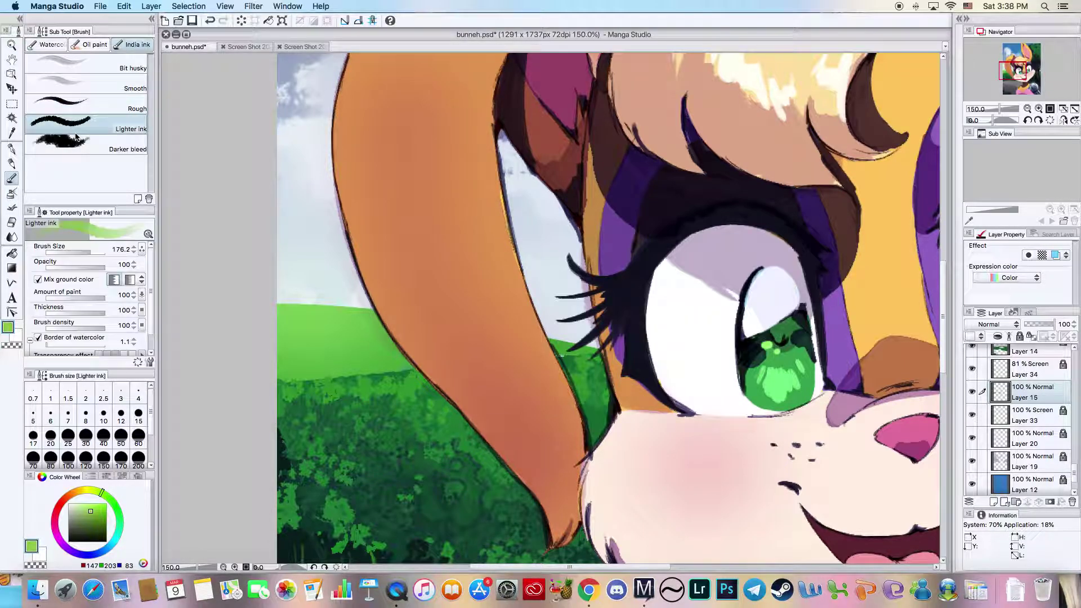
drag(85, 250, 75, 250)
- Paint an uneven grassy edge along the hilltop in a sampled green (RGB 90, 182, 69), enlarging the Lighter ink brush to 43.4
drag(296, 305, 360, 308)
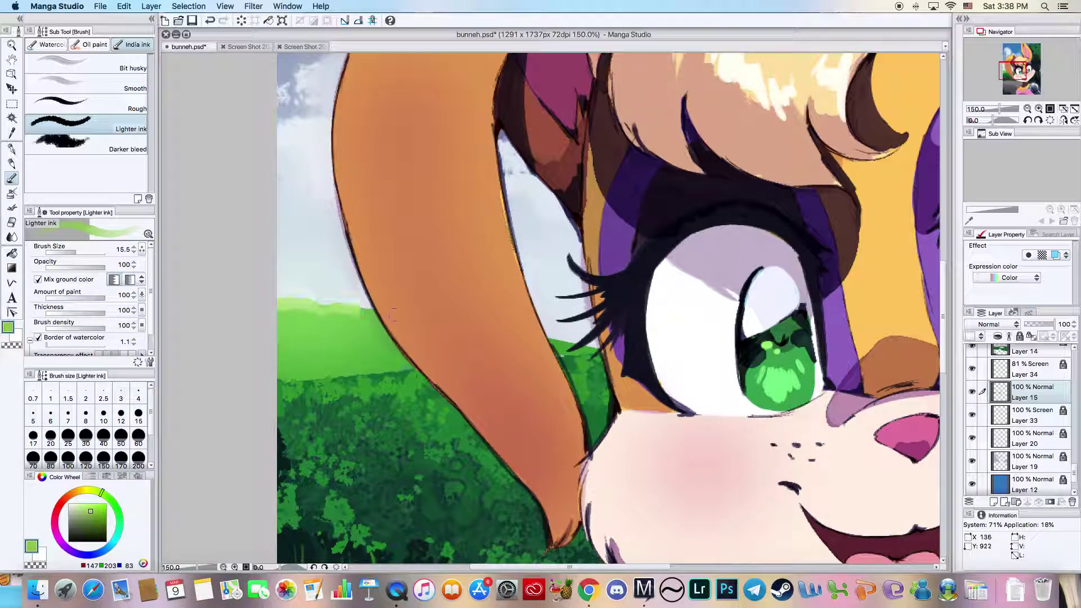
click(210, 20)
key(i)
click(291, 373)
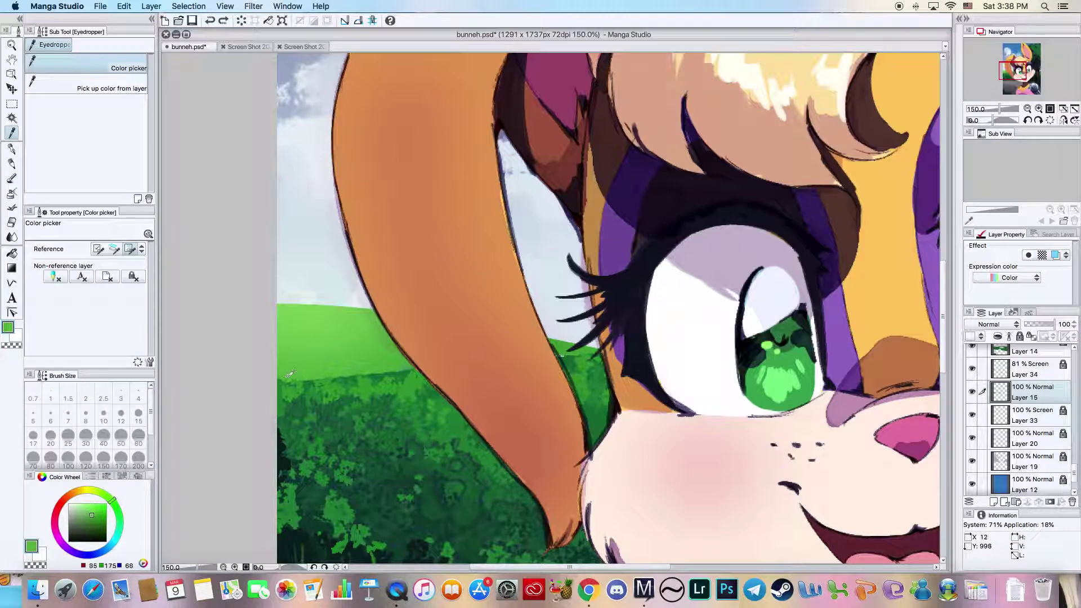
key(b)
drag(283, 307, 344, 311)
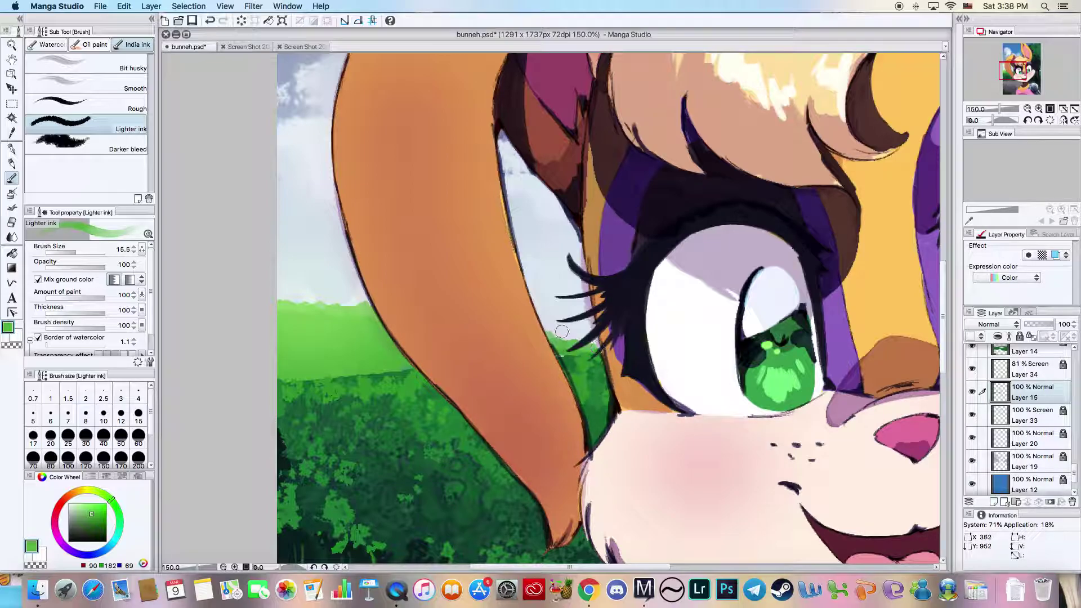
drag(75, 251, 82, 253)
mouse_move(299, 307)
mouse_down()
mouse_move(266, 309)
mouse_move(335, 310)
mouse_up()
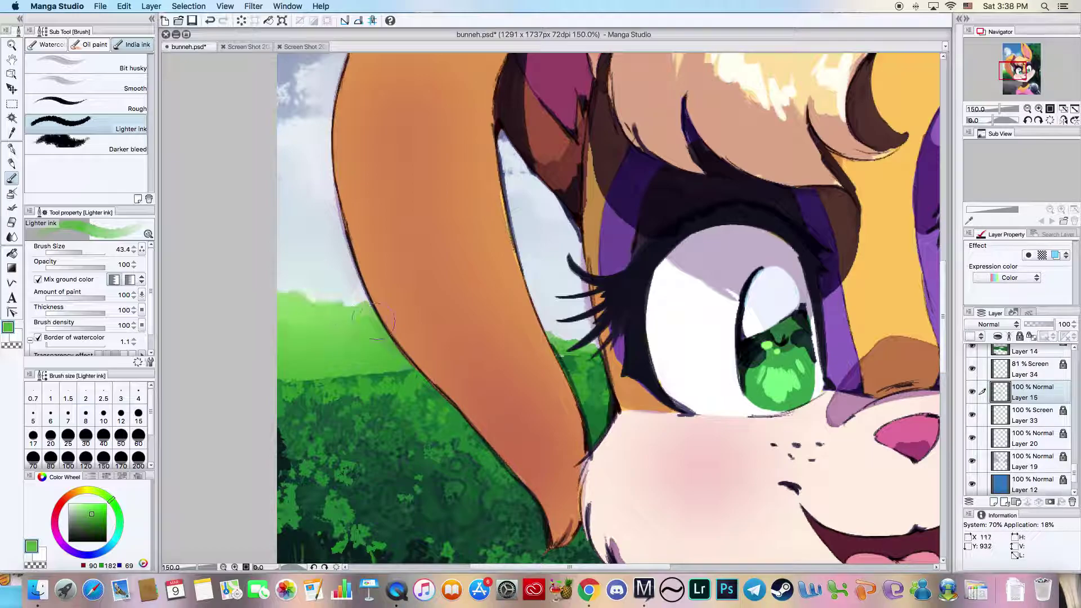
- Review the repainted hill edge in the full picture and save the file
double_click(10, 45)
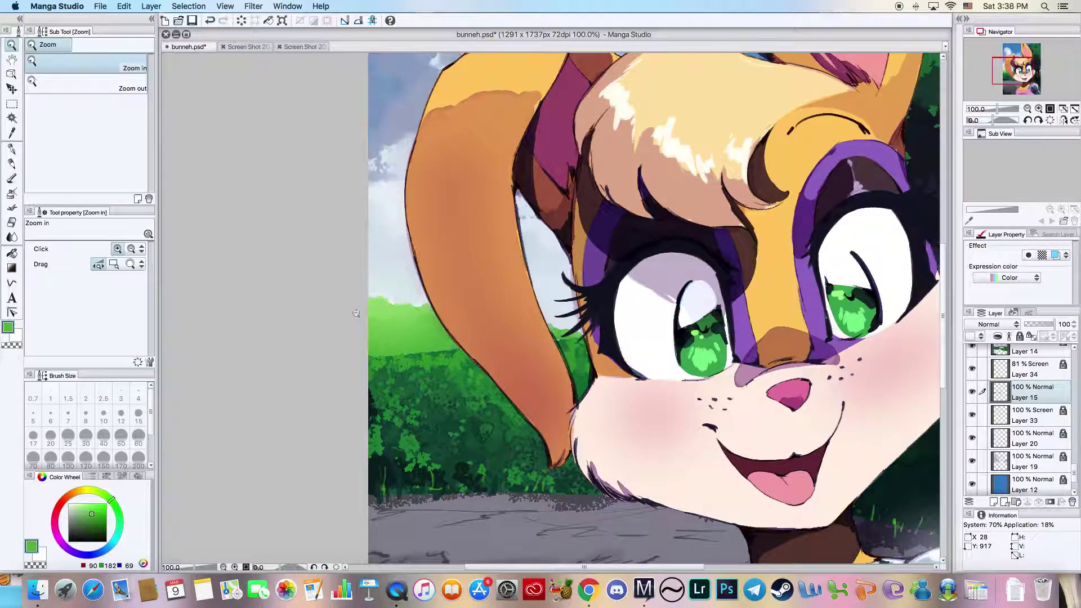
drag(389, 308, 332, 309)
click(518, 299)
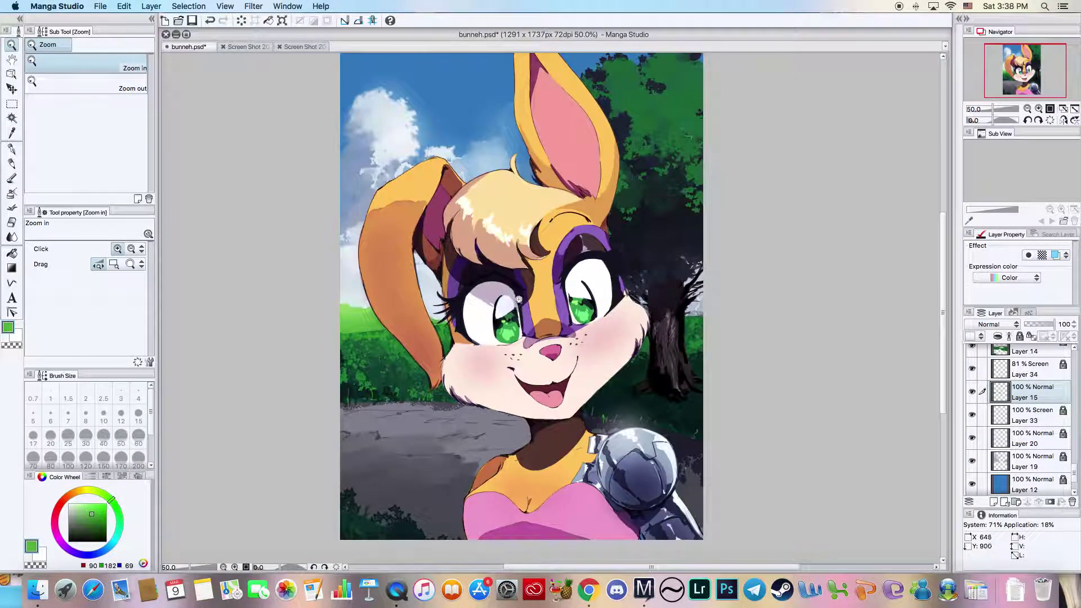
key(super+s)
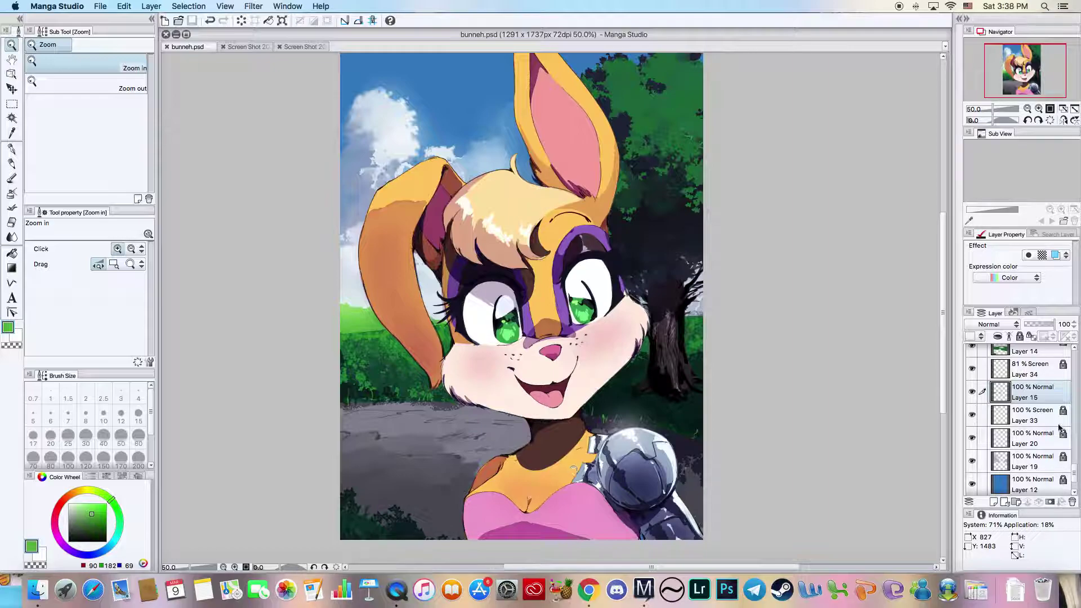
- Compare the picture with and without Layer 34, leave that layer hidden and save the file
click(970, 367)
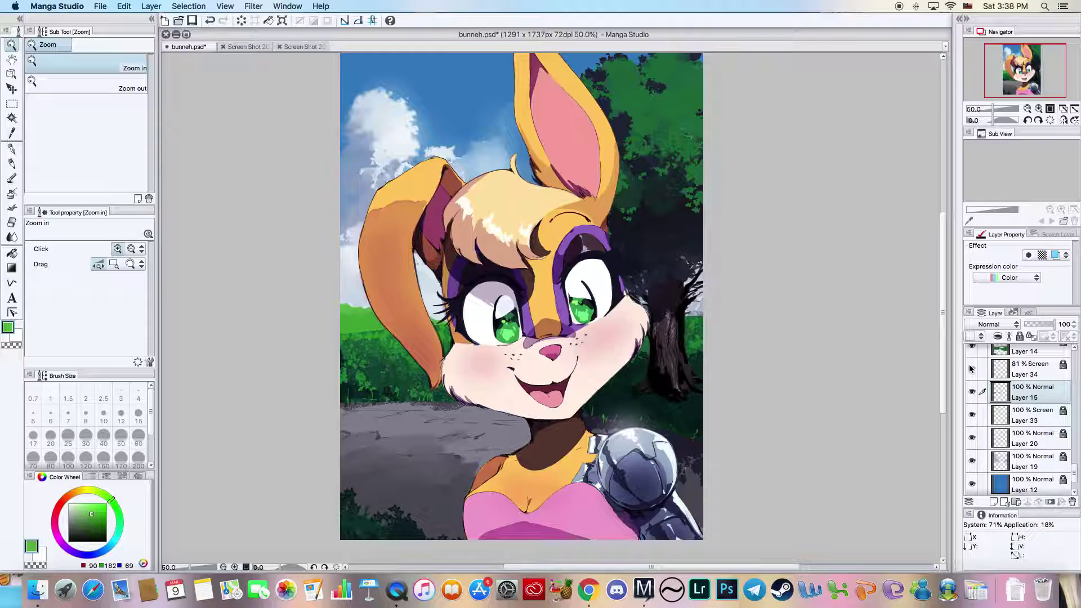
click(971, 369)
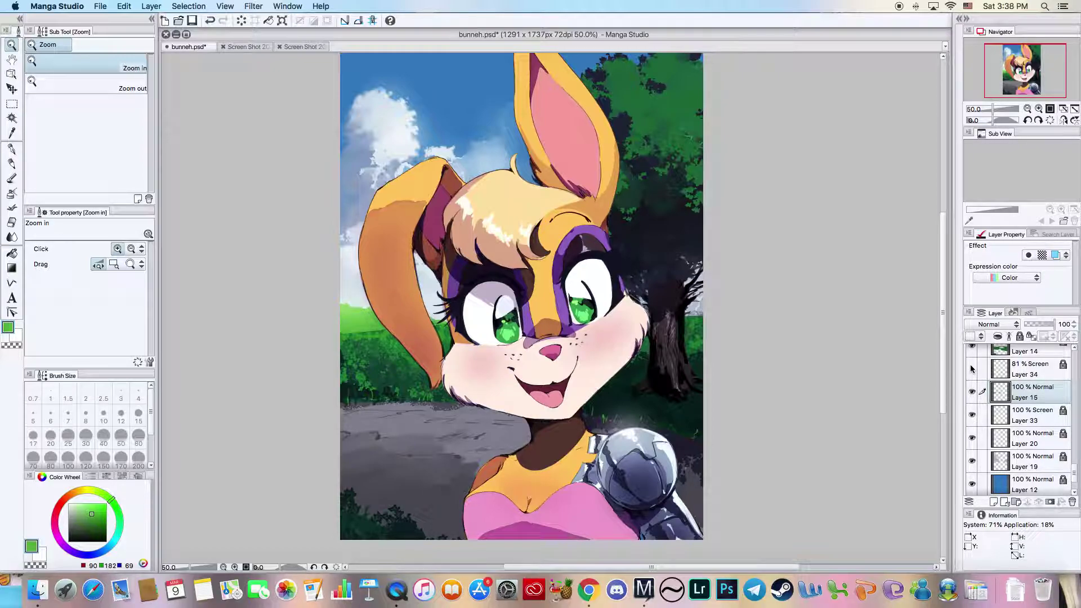
click(971, 369)
key(super+s)
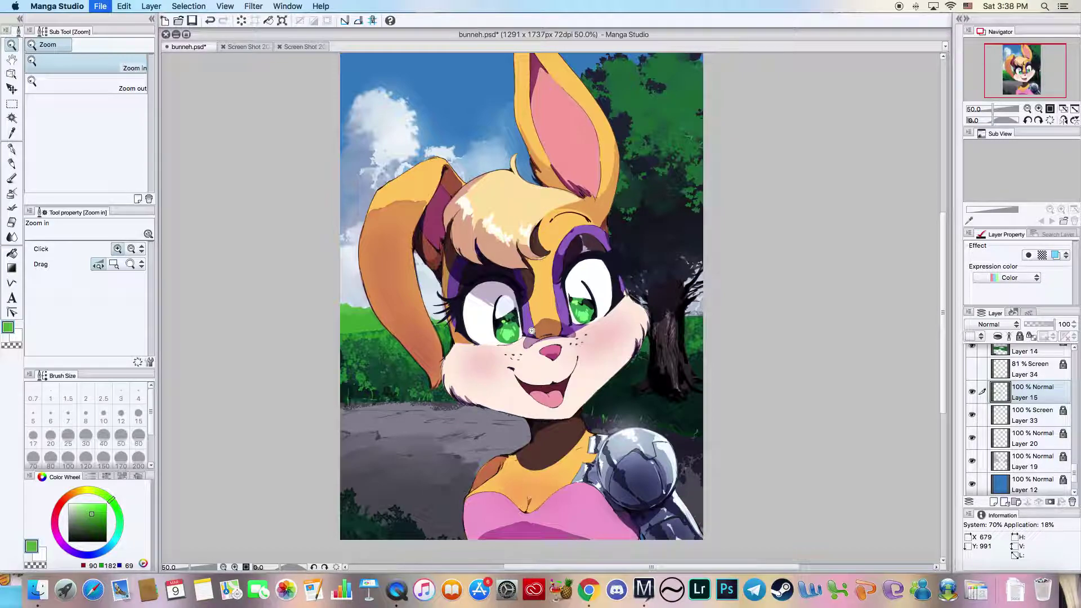
- Lock Layer 15 and rename the "outline" layer to "outline new"
click(1020, 336)
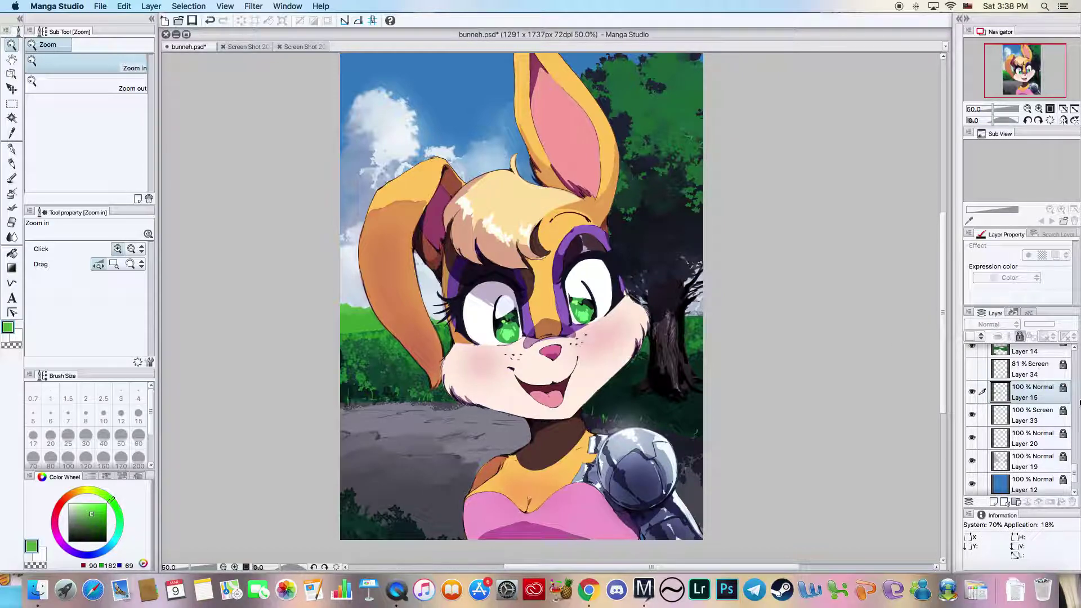
scroll(1073, 475, up, 10)
click(1028, 379)
click(1028, 411)
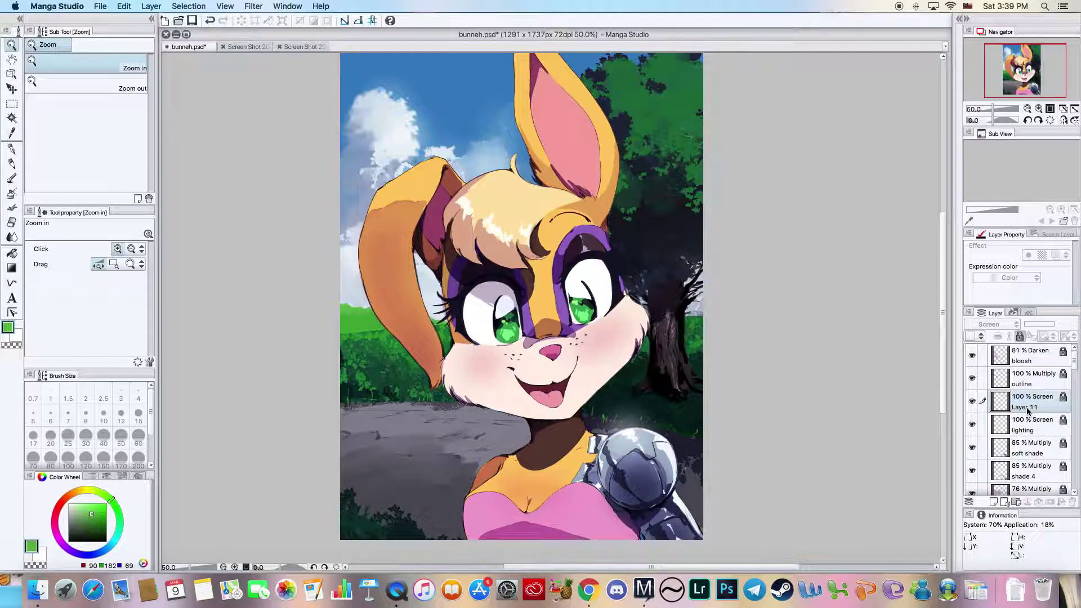
click(1020, 384)
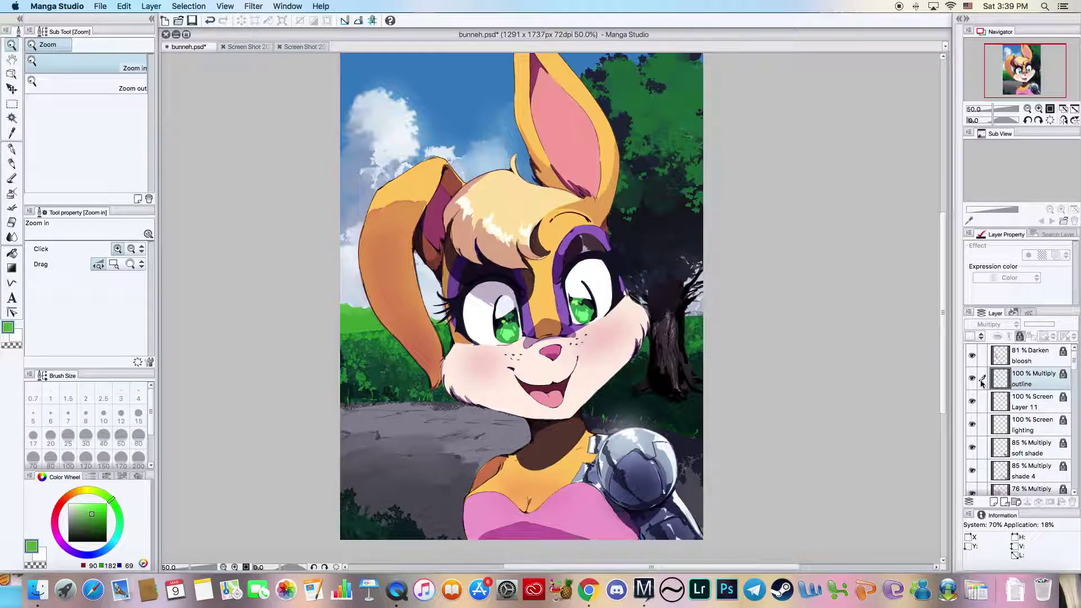
click(972, 379)
click(972, 379)
double_click(1034, 385)
text(new)
key(Return)
- Add a new layer directly above Layer 11 and choose a muted pink (RGB 188, 116, 152)
click(1031, 405)
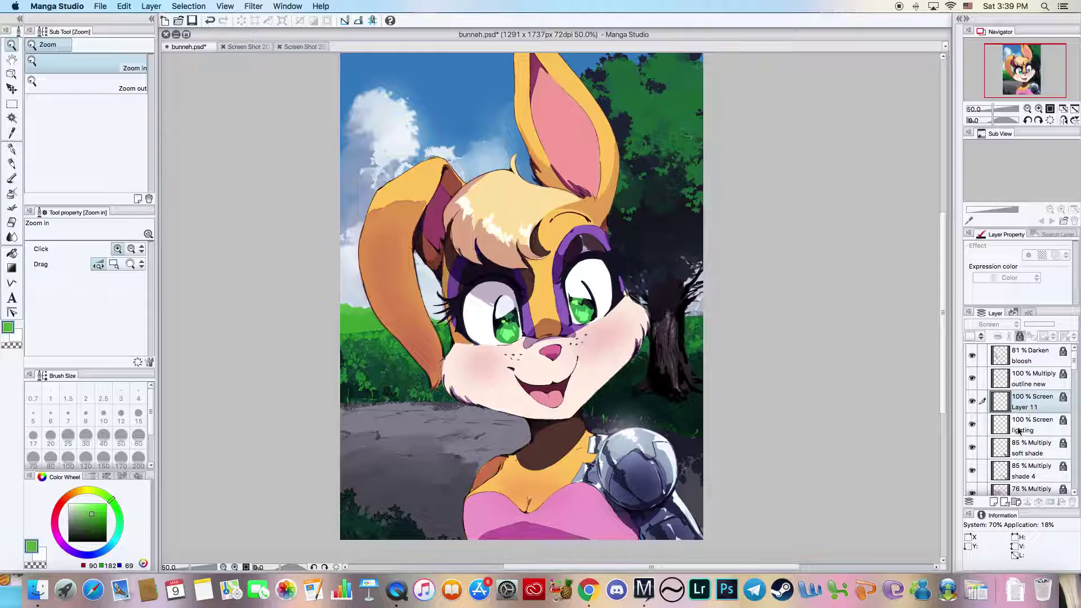
click(993, 502)
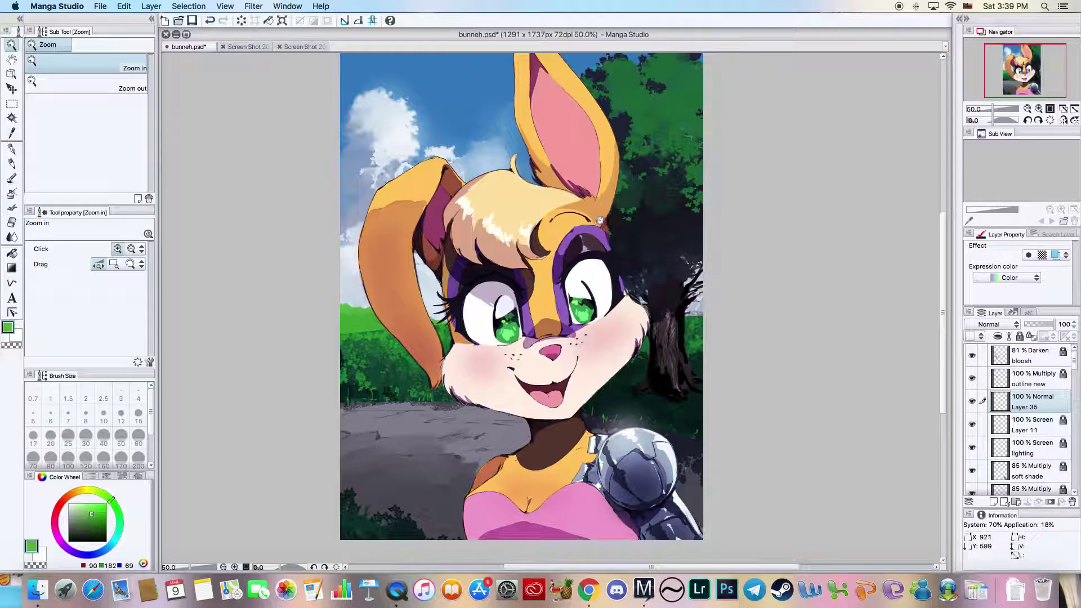
click(58, 515)
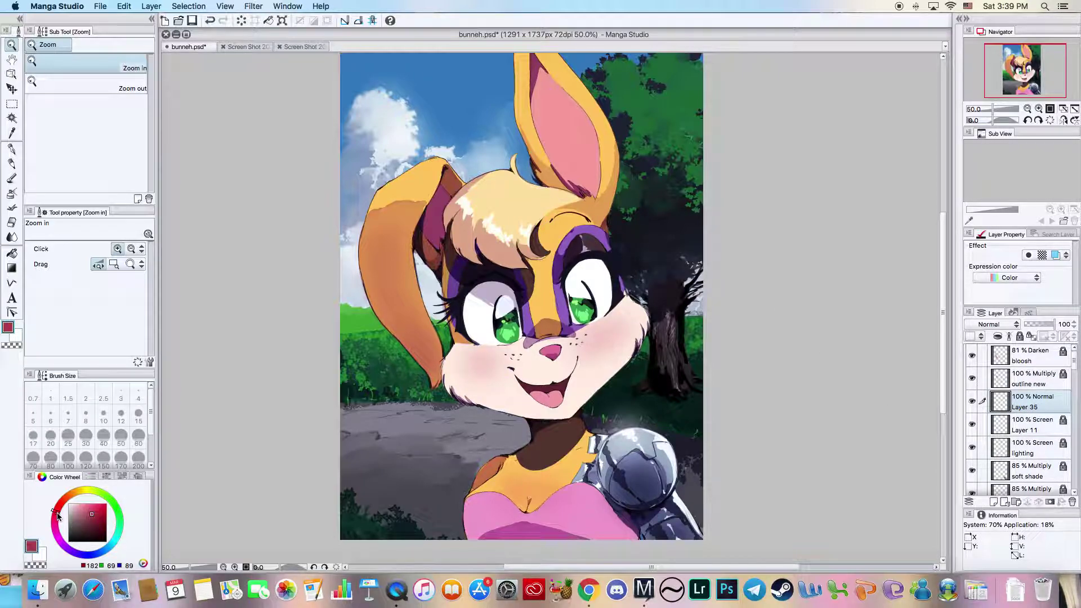
drag(76, 520, 83, 515)
- Set the Watery brush to size 212.4 with a 2.5 watercolor border, and lighten the colour to RGB 233, 174, 203
click(11, 178)
click(47, 44)
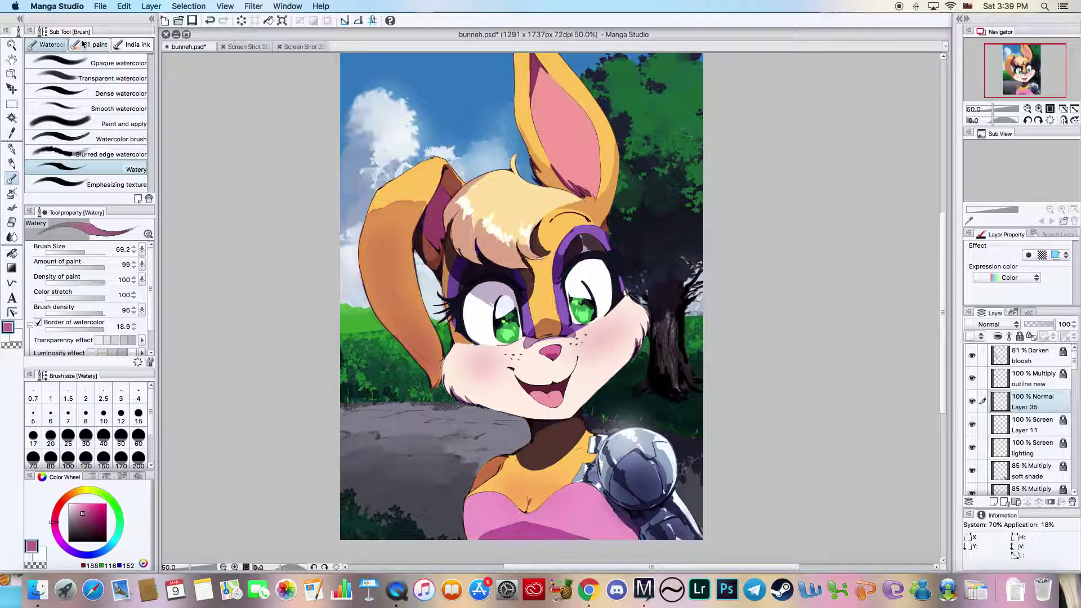
click(90, 45)
click(54, 44)
click(92, 251)
click(77, 507)
drag(84, 330, 64, 330)
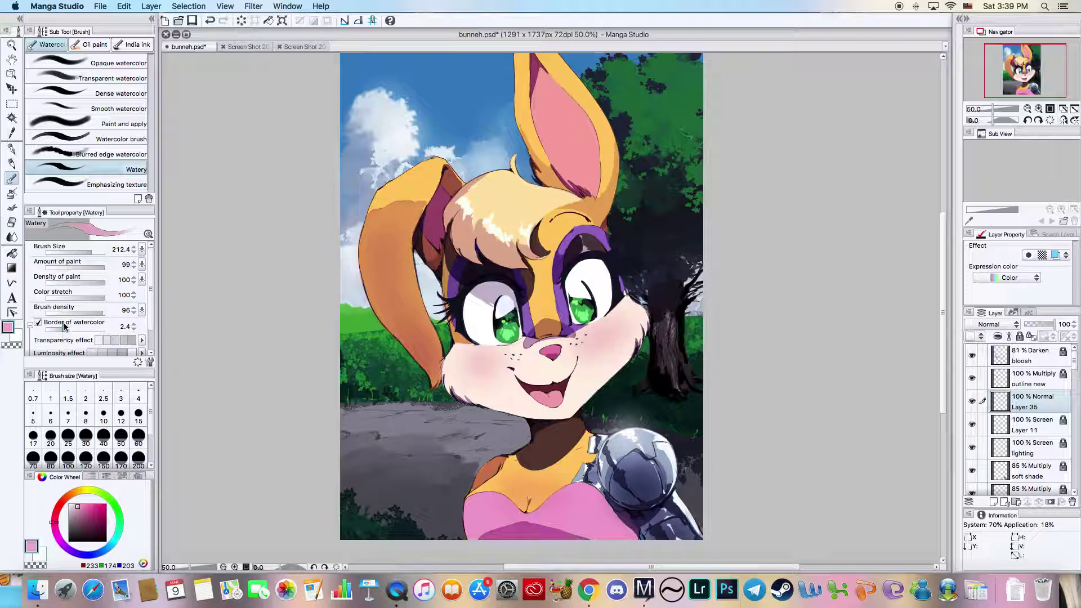
- Paint a pink shadow inside the upright ear and set its layer to Multiply at 59% opacity
mouse_move(563, 136)
mouse_down()
mouse_move(567, 165)
mouse_move(579, 162)
mouse_up()
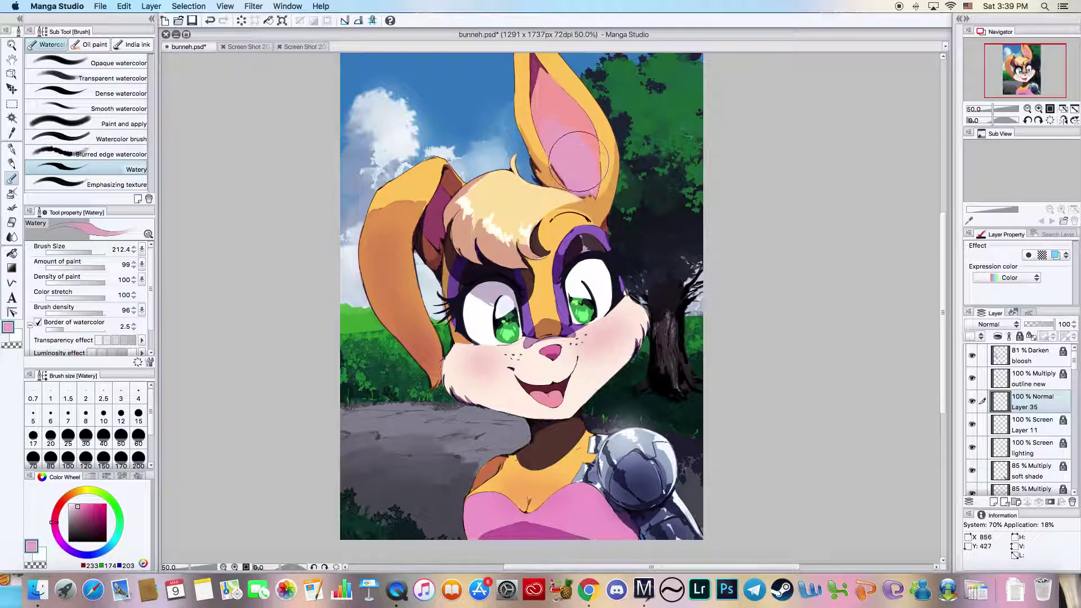
click(992, 325)
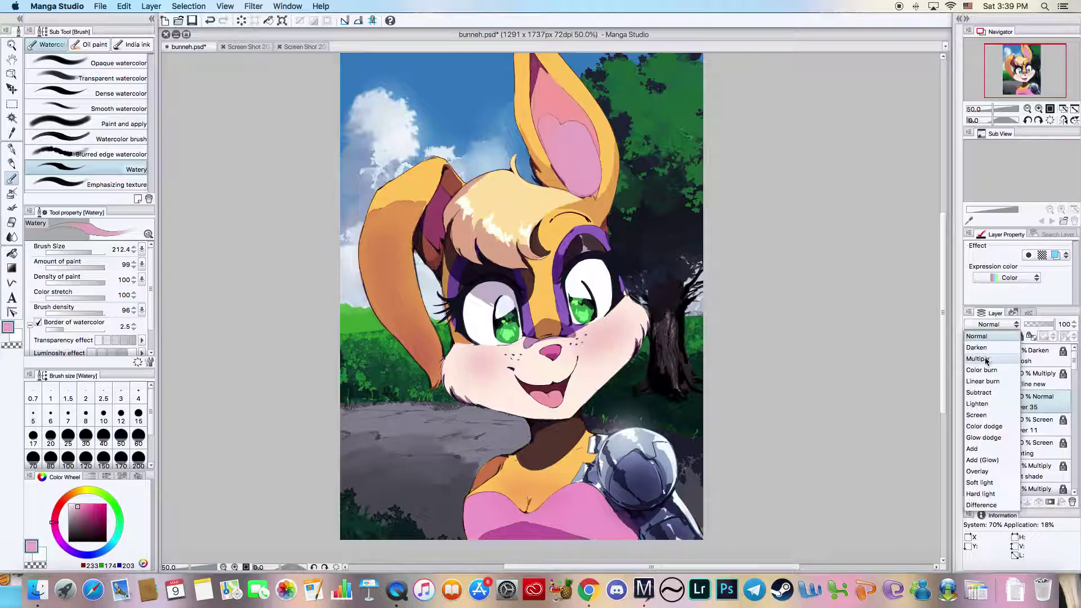
click(982, 362)
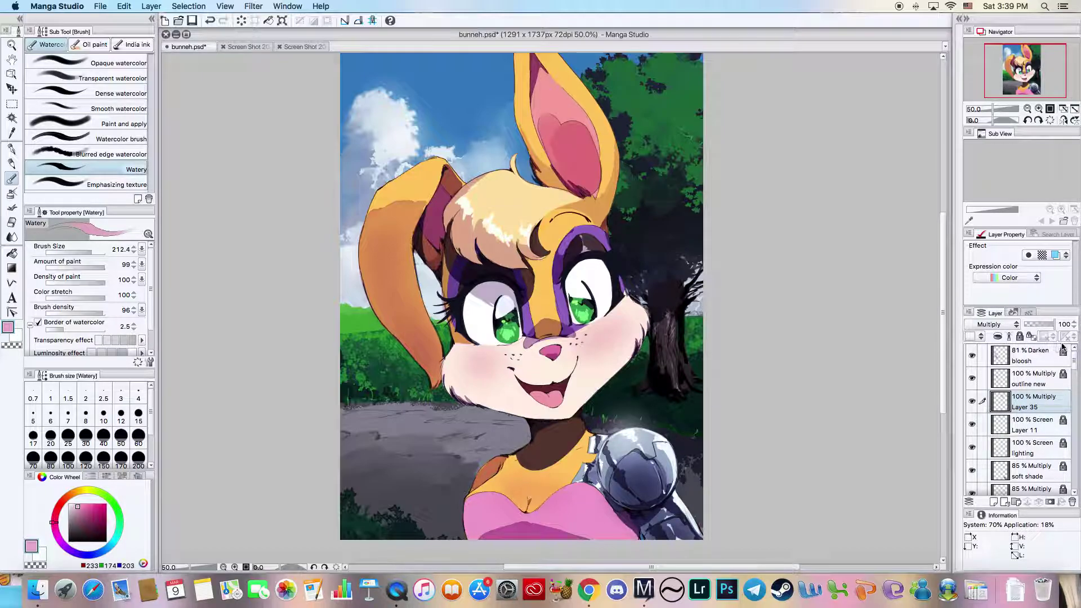
drag(1054, 324, 1045, 324)
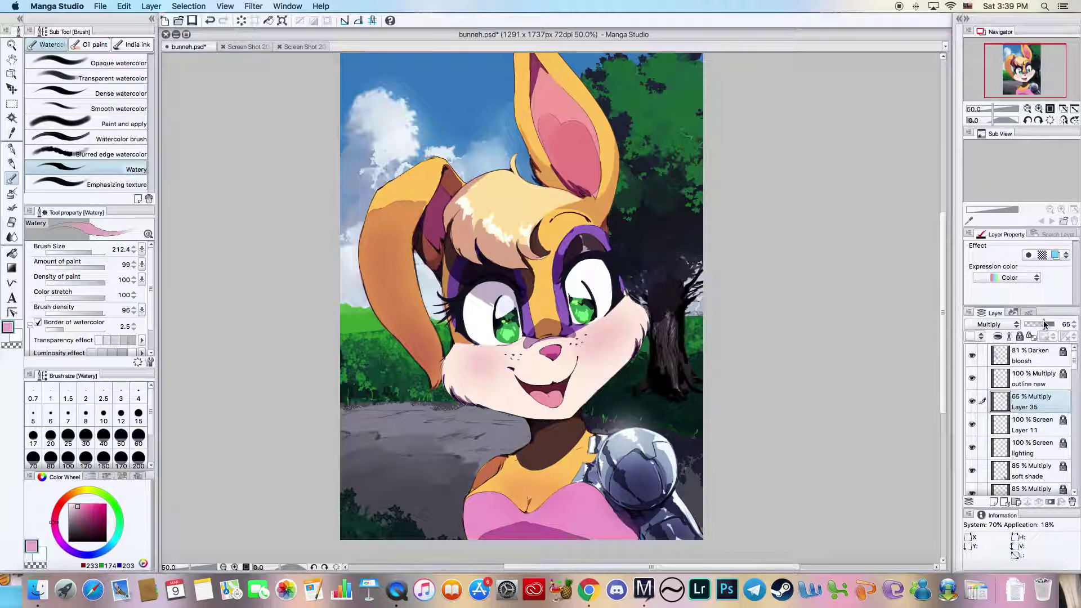
- Undo the extended shadow stroke inside the upright ear and repaint the shading with the Watery brush
drag(553, 134, 591, 169)
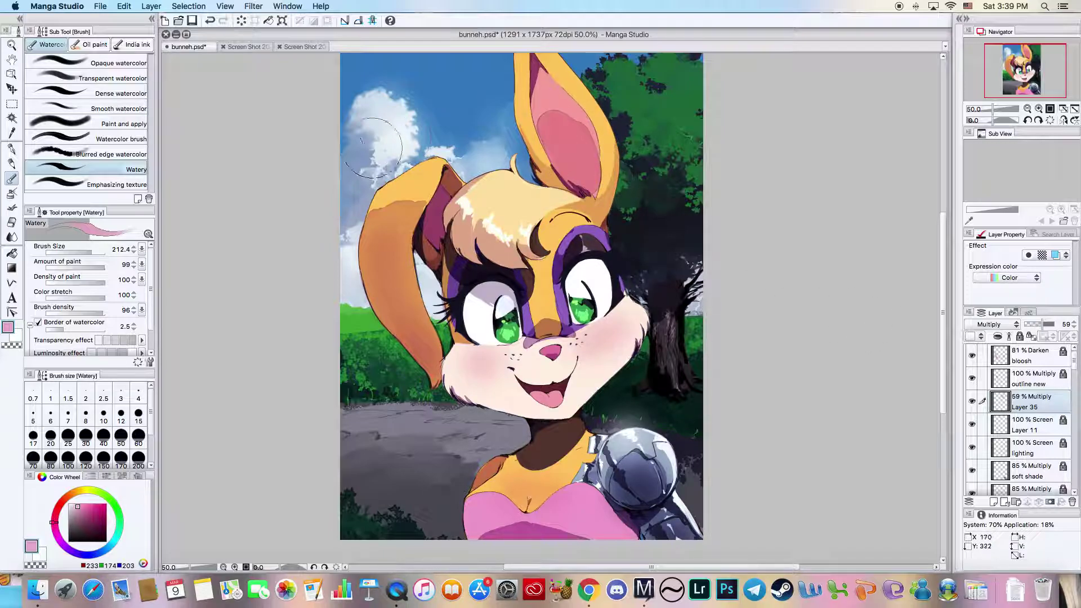
click(209, 20)
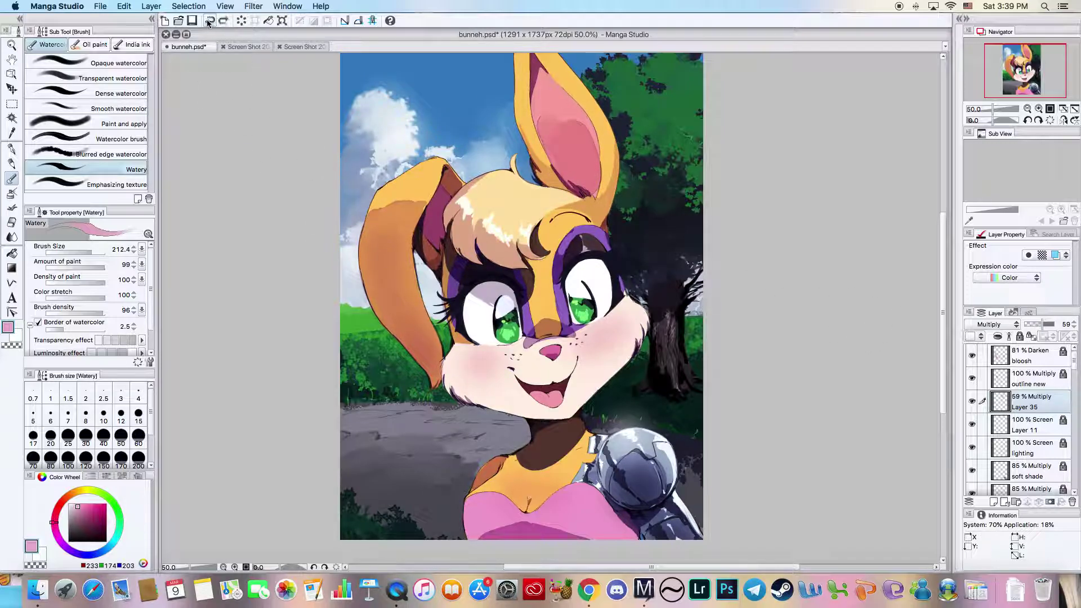
click(210, 20)
click(223, 21)
click(223, 20)
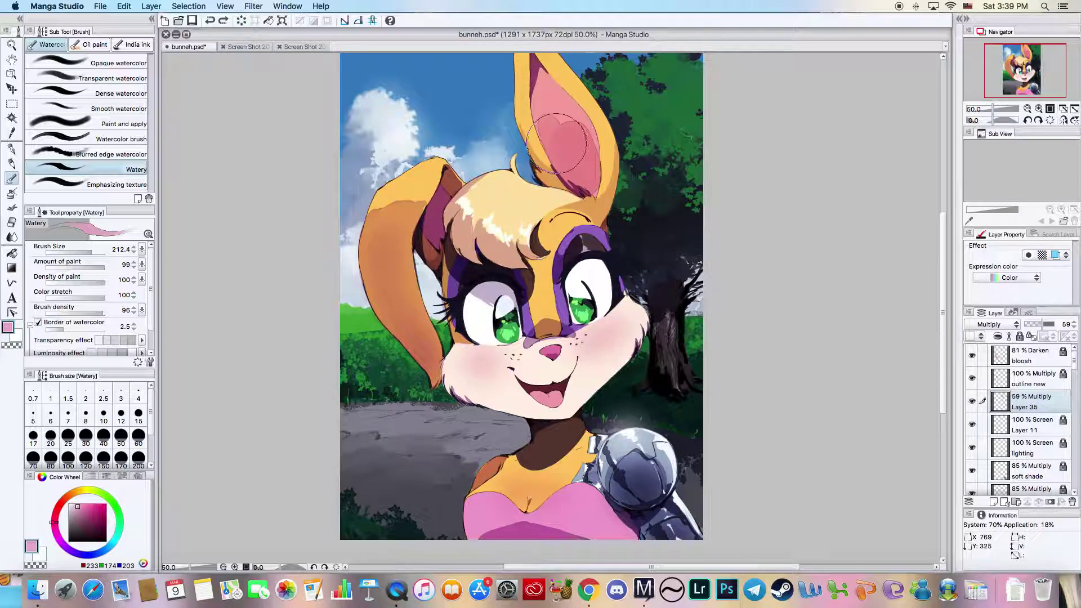
mouse_move(564, 123)
mouse_down()
mouse_move(584, 161)
mouse_move(570, 164)
mouse_up()
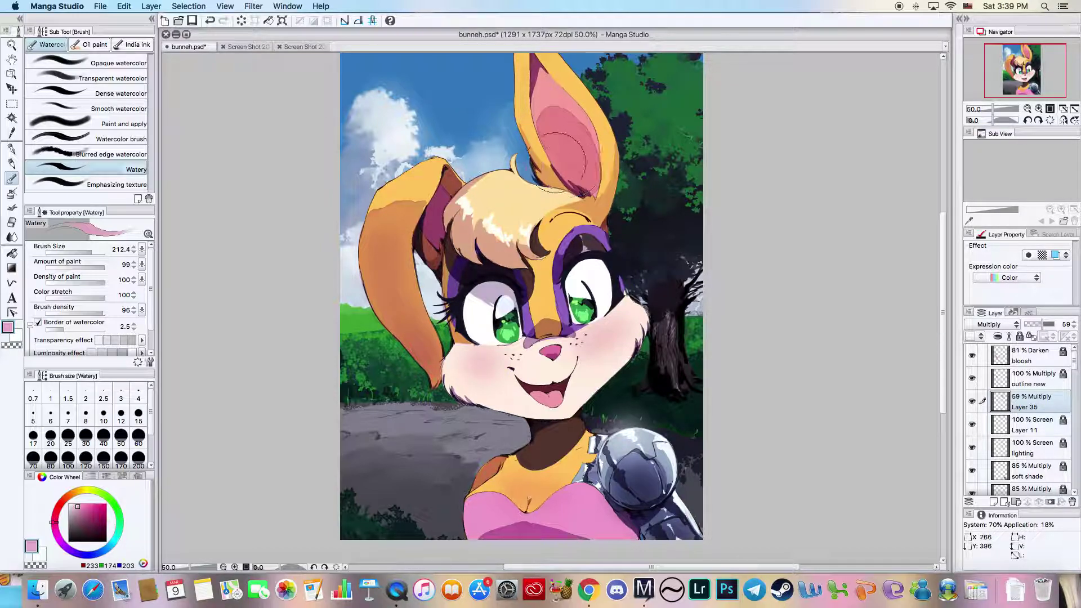
- Switch to the Finger tip blend tool and set its size to 83.5 for softening the upright ear's shading
click(10, 233)
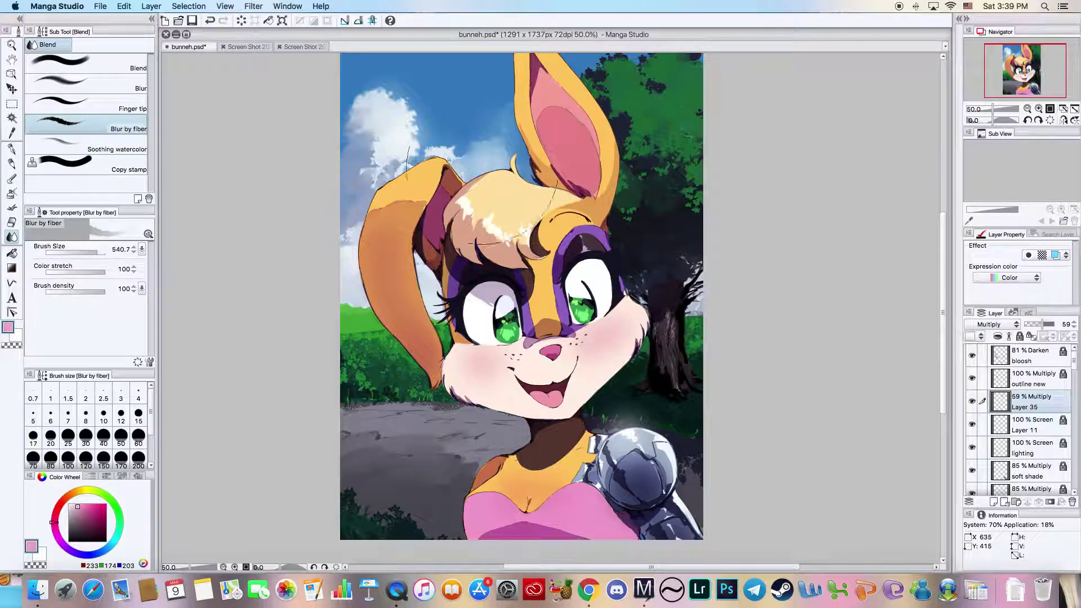
click(79, 102)
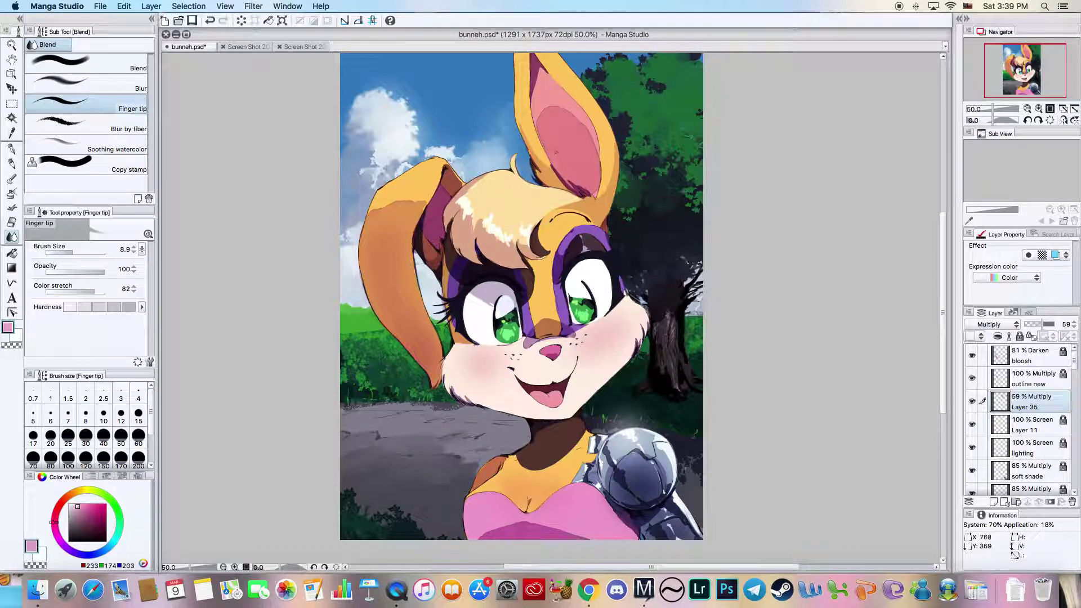
click(86, 252)
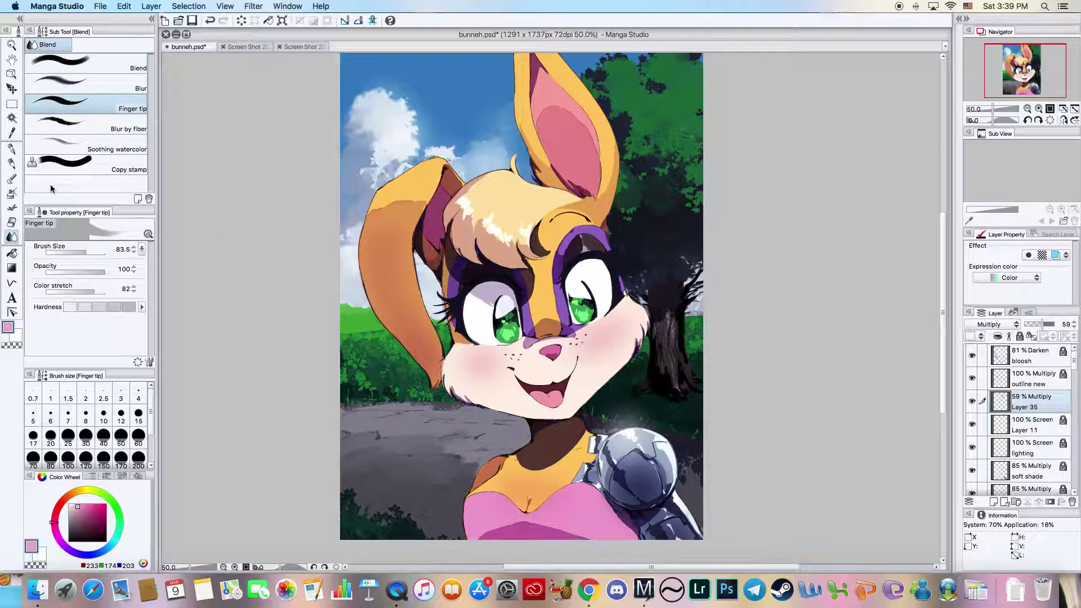
- Hide Layer 35 to compare the upright ear without its Multiply shading, and save the illustration
click(11, 45)
scroll(541, 210, down, 3)
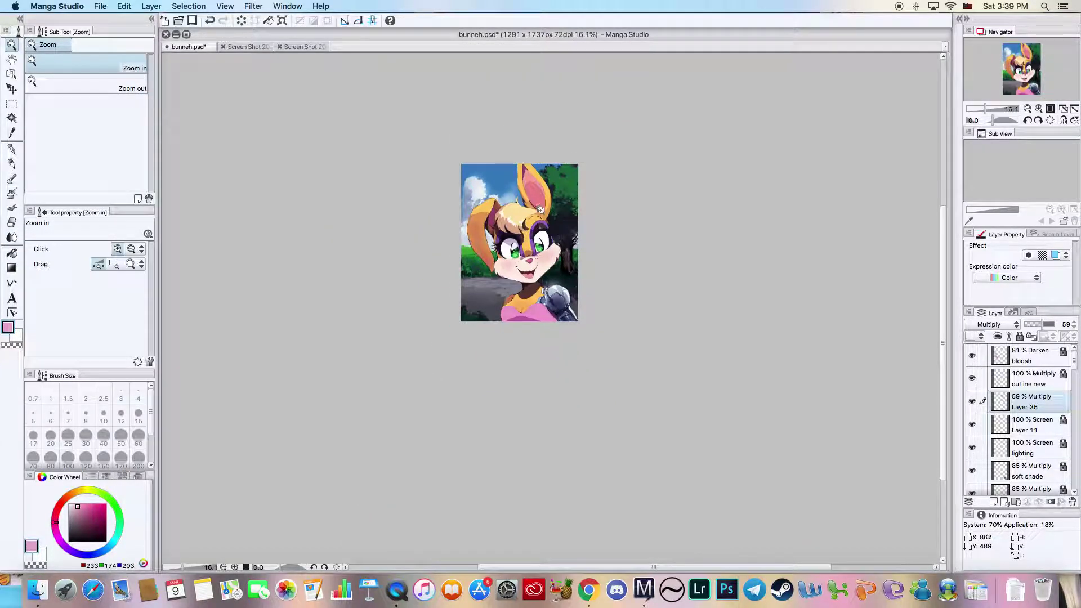
scroll(534, 212, up, 2)
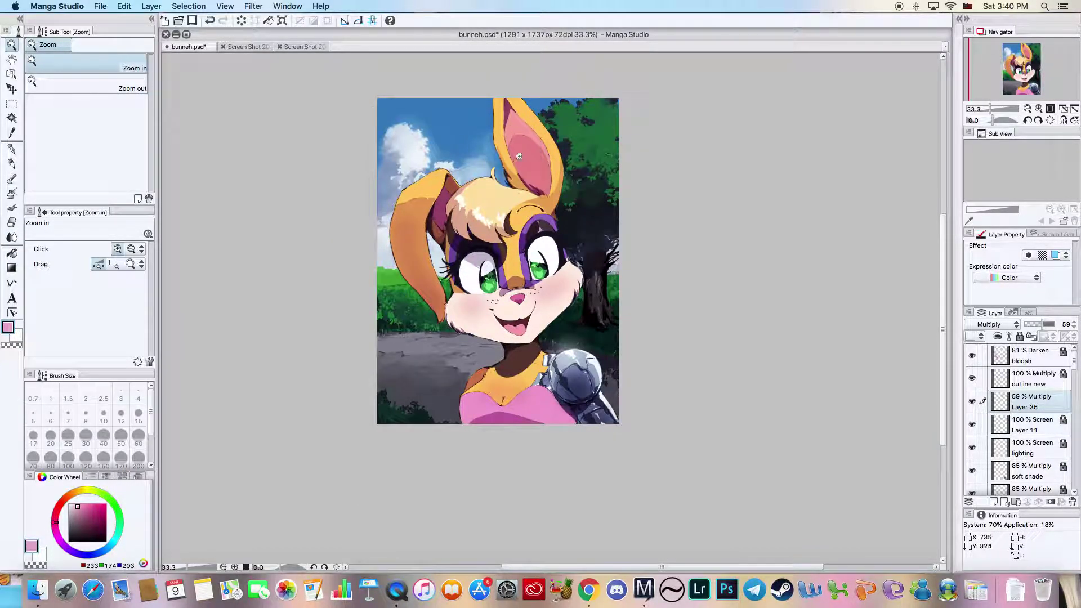
scroll(519, 156, up, 1)
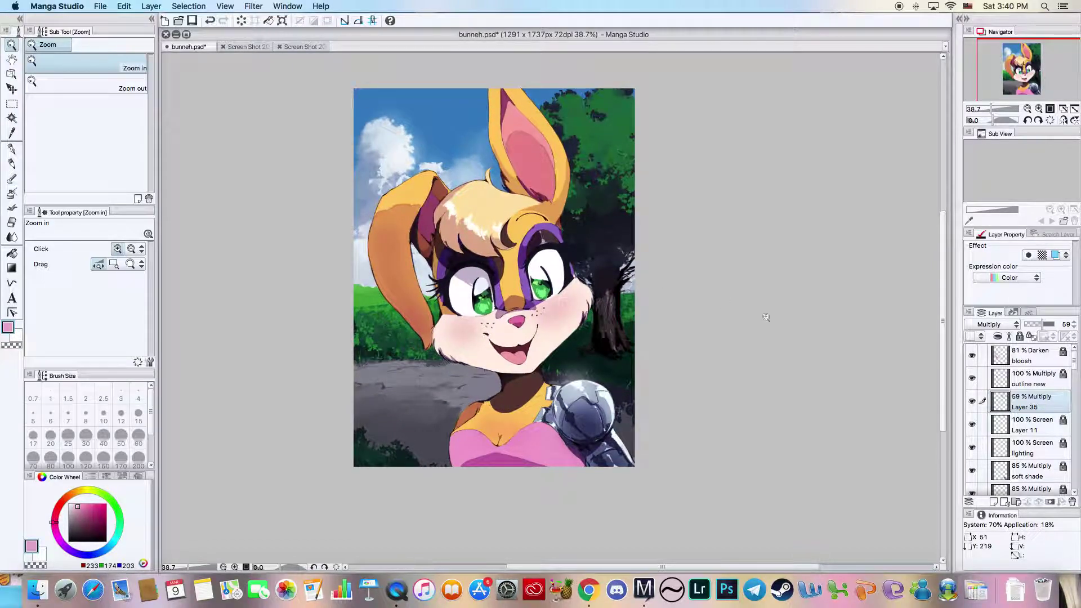
click(972, 400)
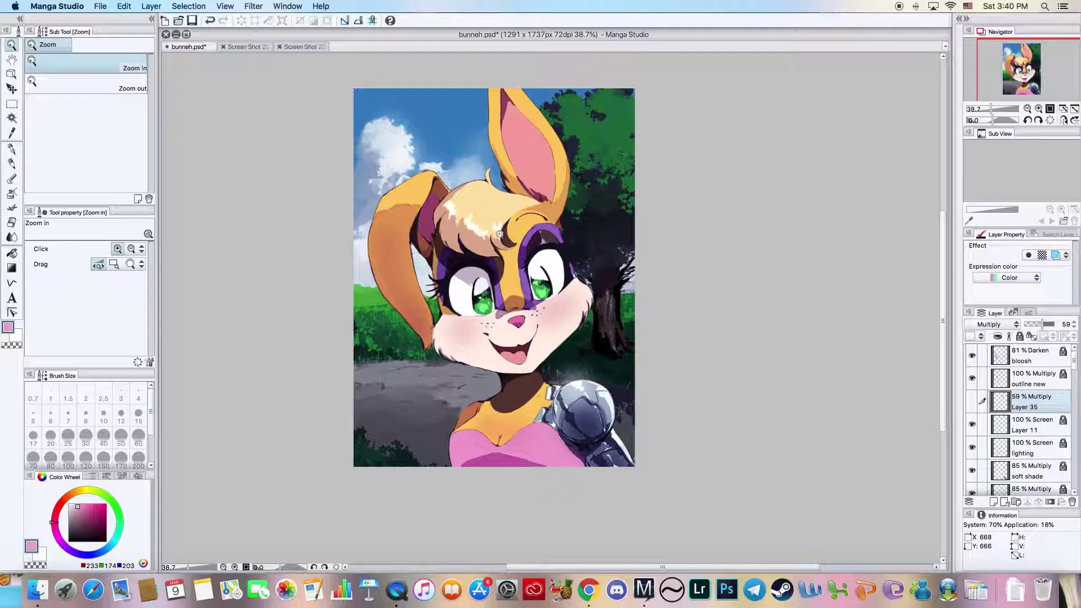
key(super+s)
- Show Layer 35 again, erase its shading inside the upright ear with the Hard eraser, and save the illustration
click(971, 400)
click(12, 223)
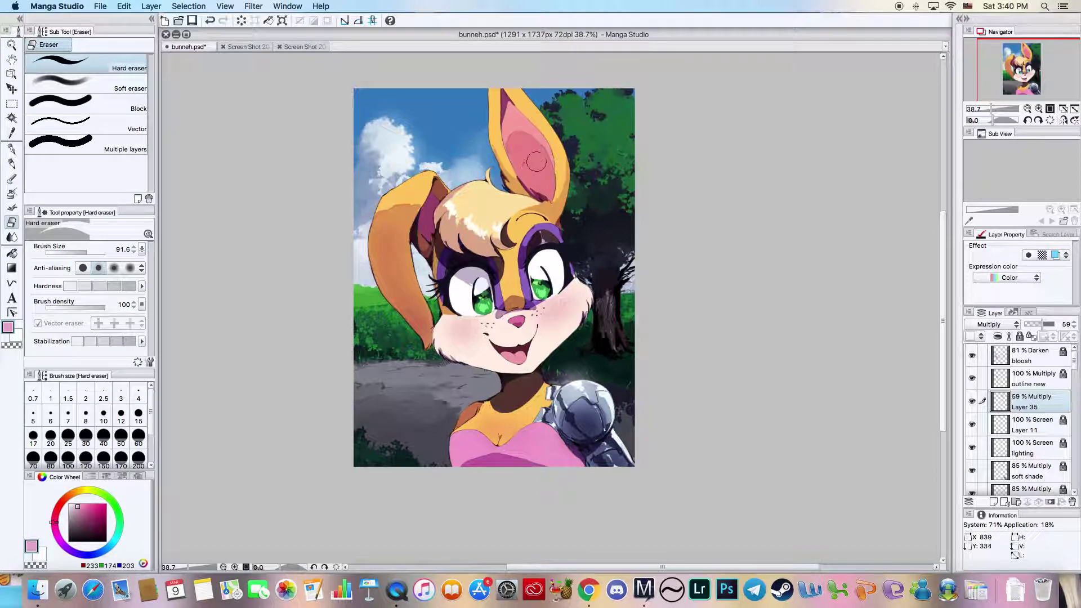
mouse_move(538, 185)
mouse_down()
mouse_move(518, 157)
mouse_move(532, 158)
mouse_move(520, 133)
mouse_move(525, 152)
mouse_up()
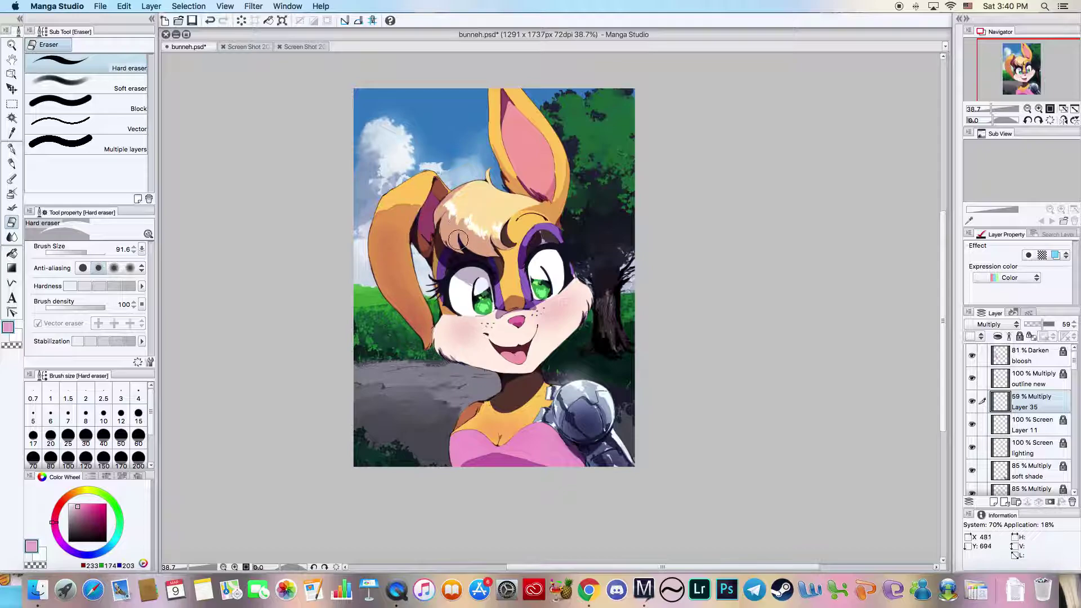
key(super+s)
click(1062, 111)
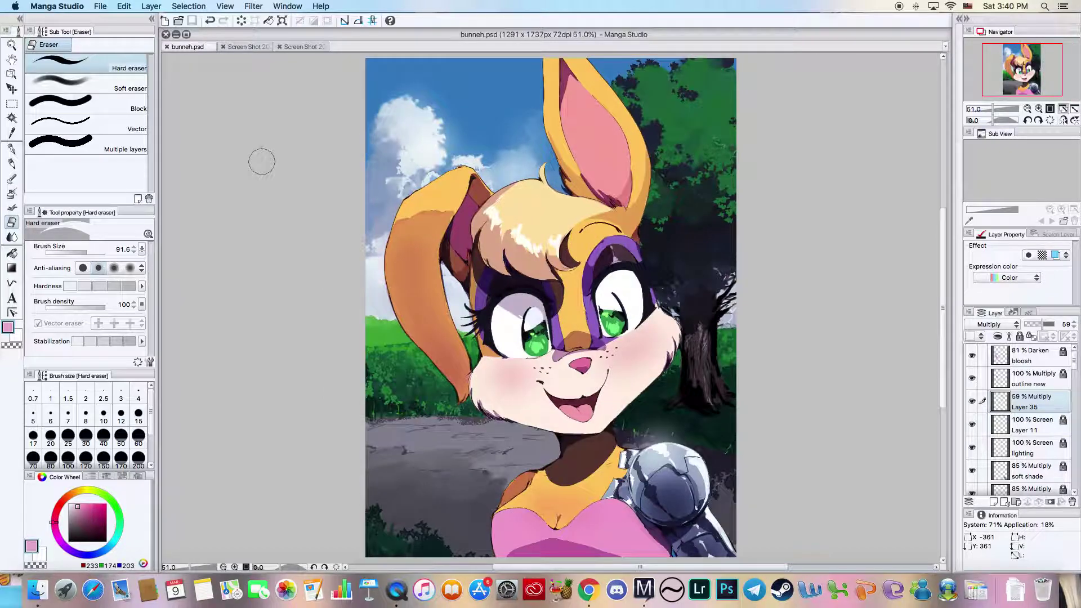